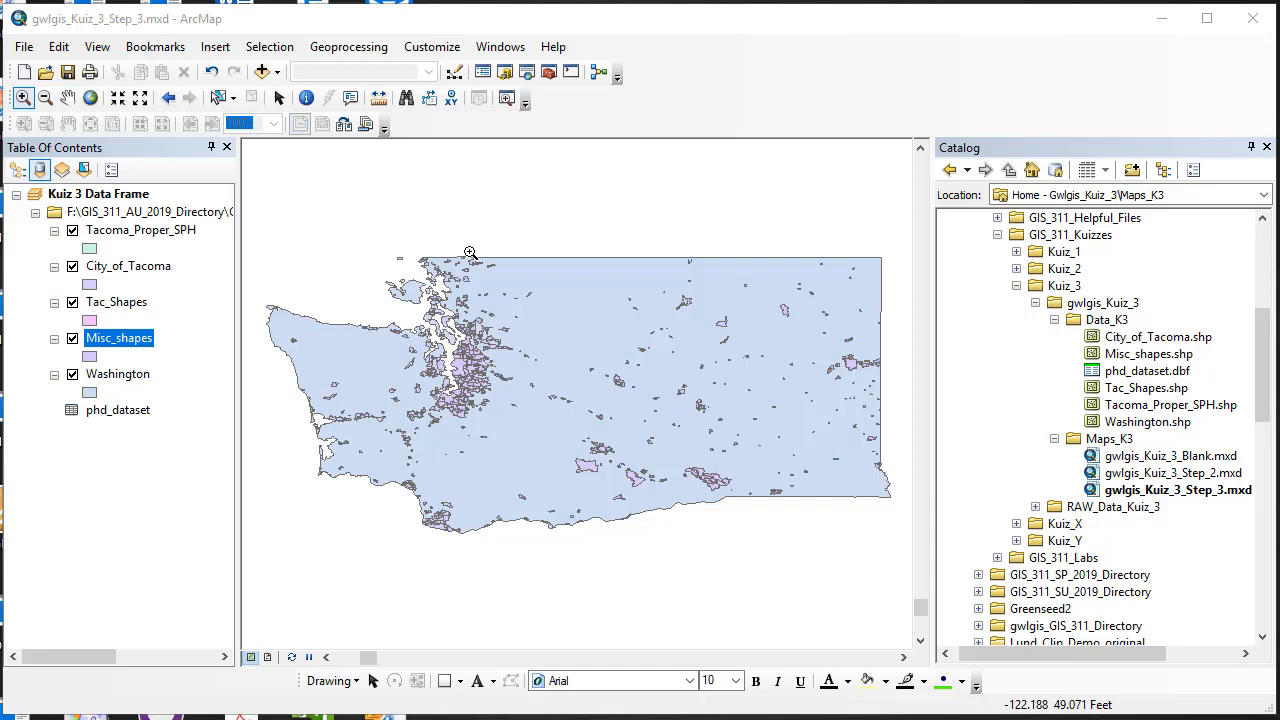
Step: Clear the Kuiz 3 data frame's coordinate system and zoom to the full extent
{"action": "right_click", "coordinate": [118, 194]}
{"action": "left_click", "coordinate": [182, 628]}
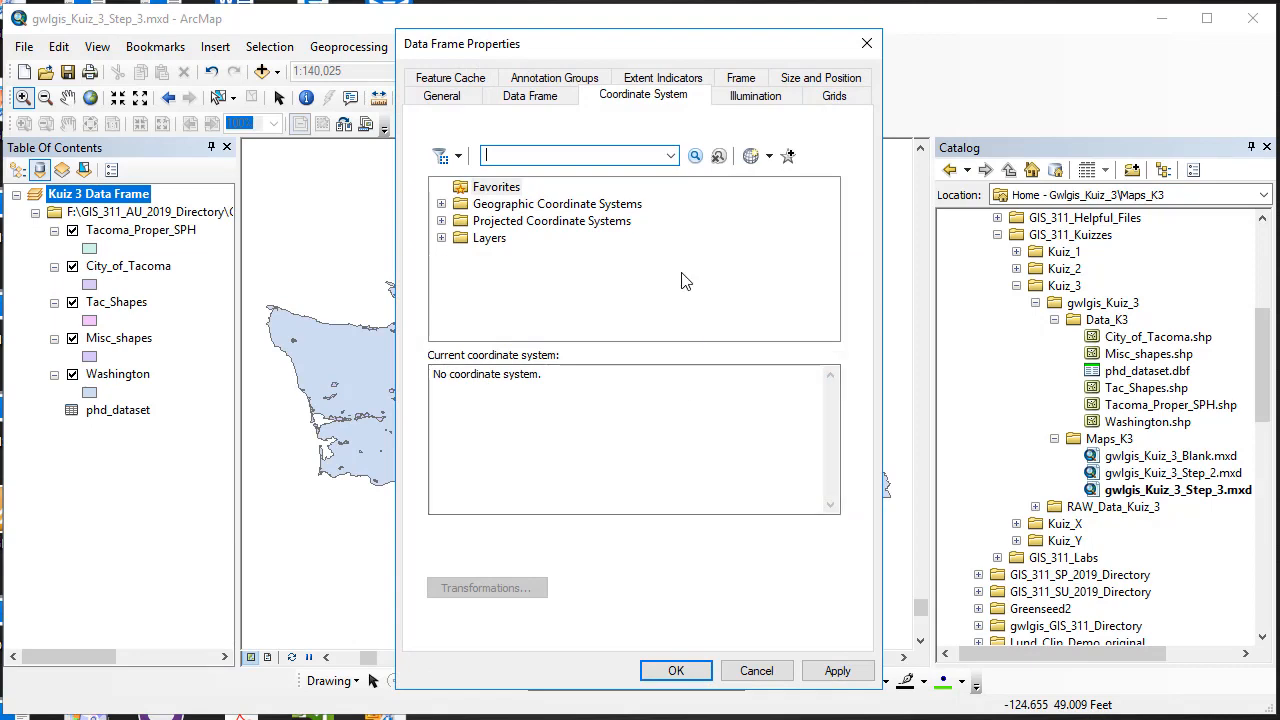
{"action": "left_click", "coordinate": [769, 156]}
{"action": "left_click", "coordinate": [787, 236]}
{"action": "left_click", "coordinate": [688, 671]}
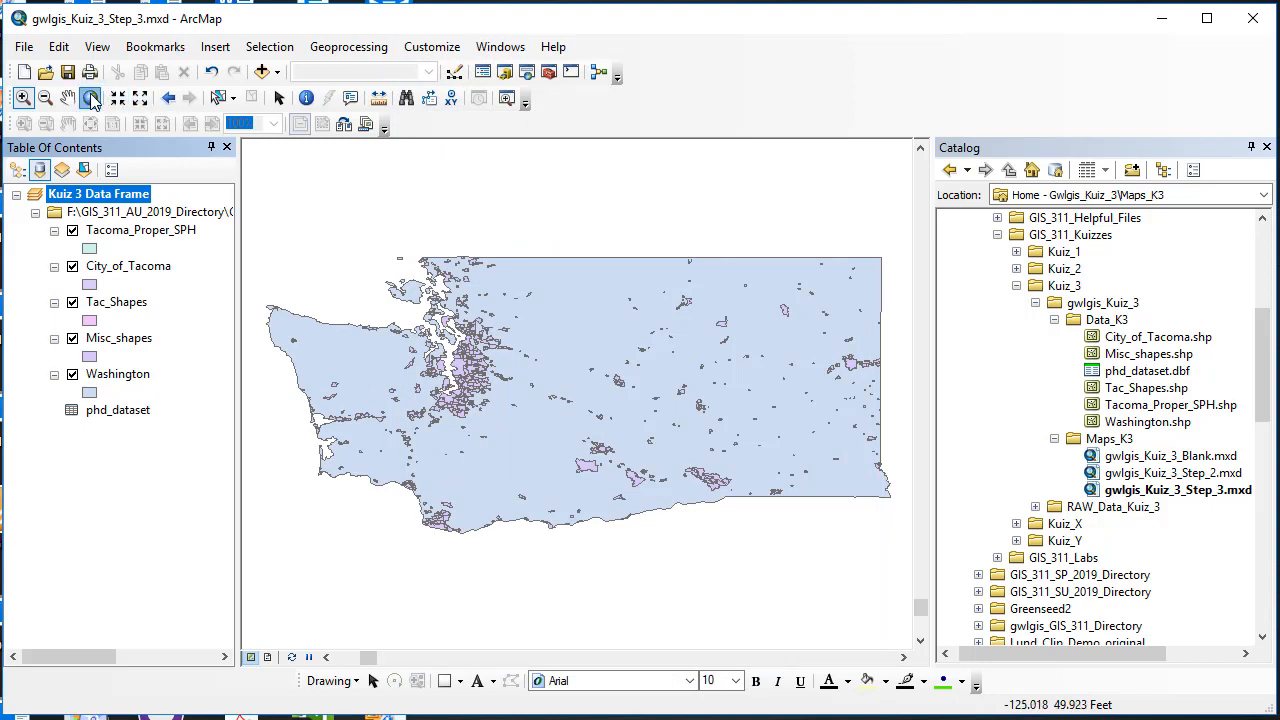
{"action": "left_click", "coordinate": [90, 97]}
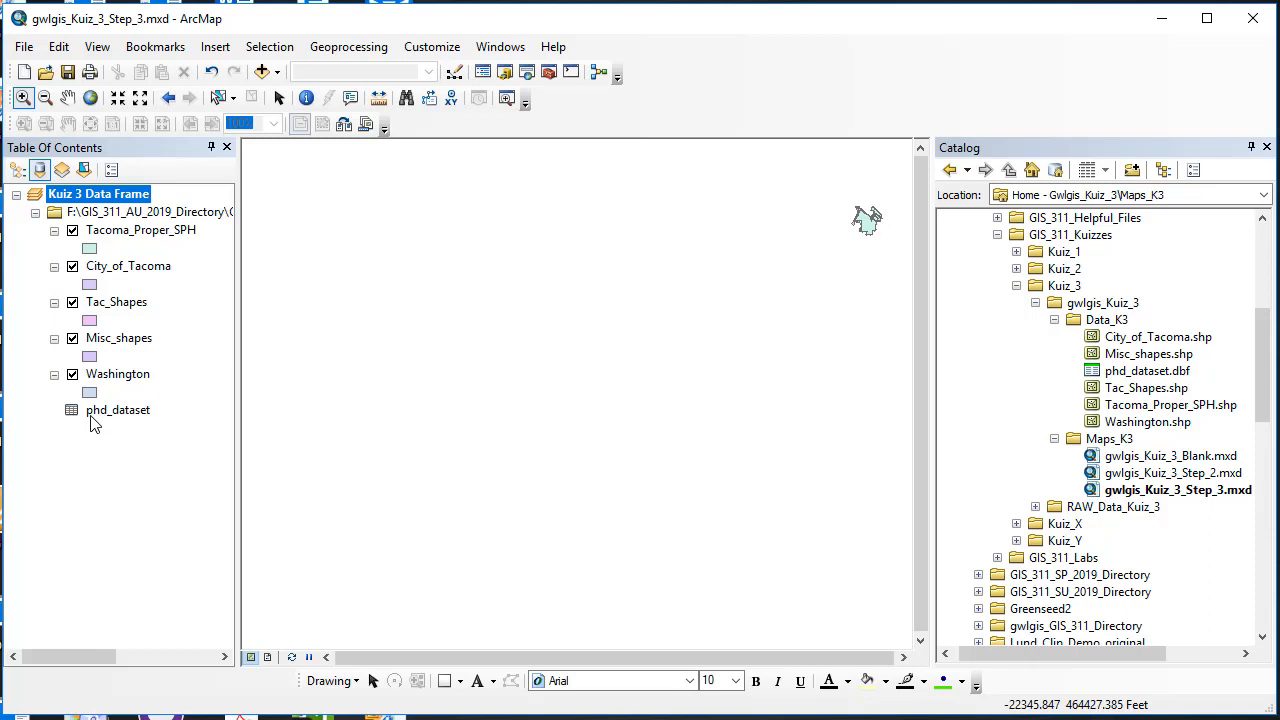
Step: Clear the Kuiz 3 data frame's coordinate system again, applying the change before closing
{"action": "right_click", "coordinate": [113, 196]}
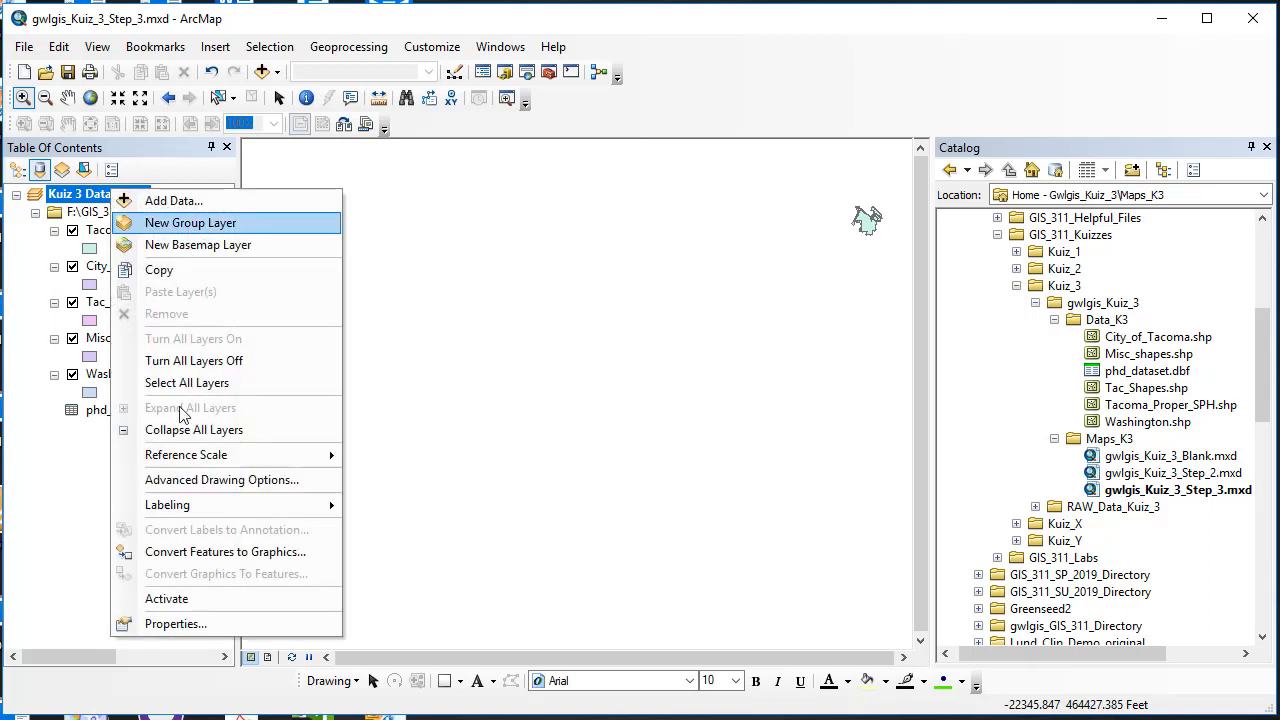
{"action": "left_click", "coordinate": [240, 595]}
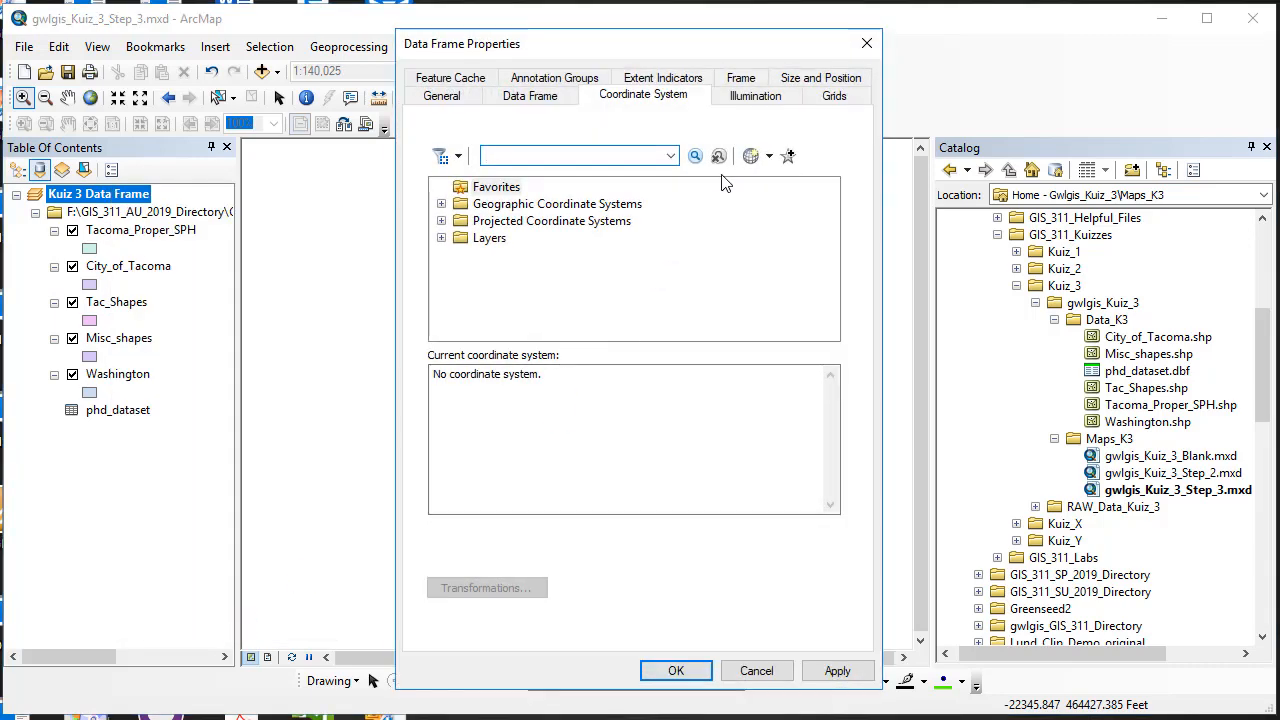
{"action": "left_click", "coordinate": [769, 158]}
{"action": "left_click", "coordinate": [787, 231]}
{"action": "left_click", "coordinate": [833, 669]}
{"action": "left_click", "coordinate": [675, 670]}
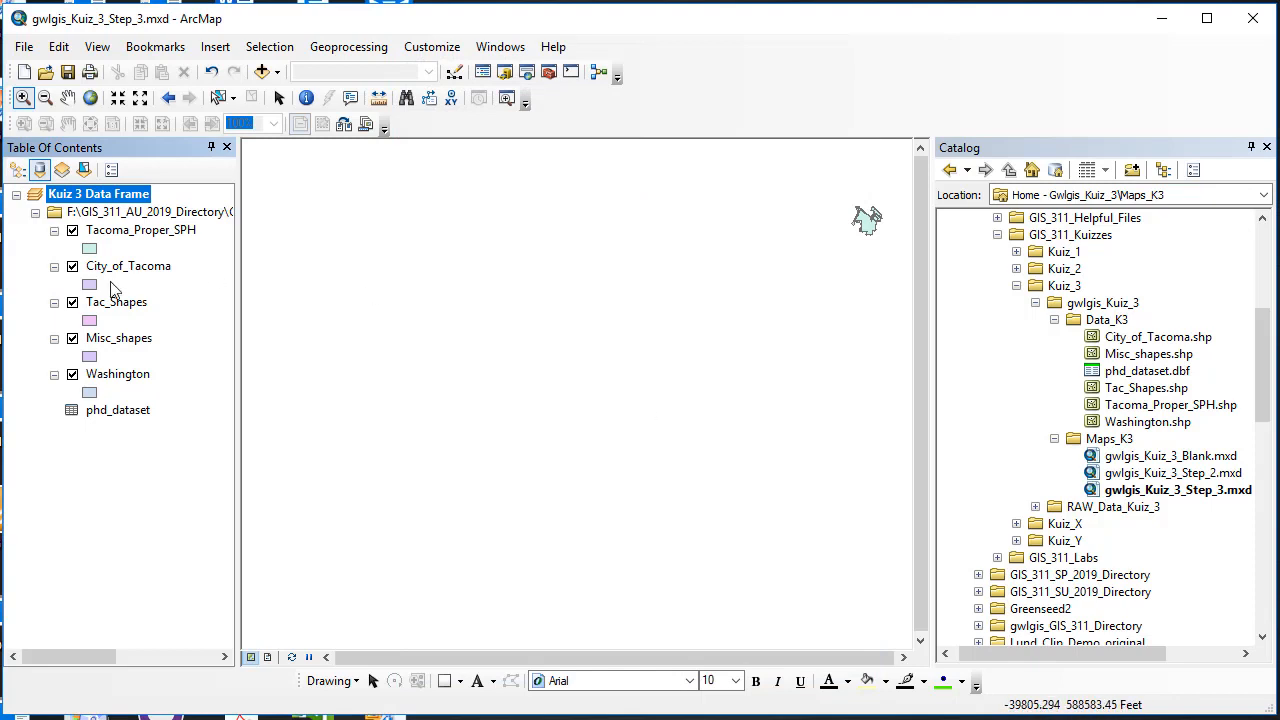
Step: Zoom to Tacoma_Proper_SPH and then City_of_Tacoma, leaving each layer turned off
{"action": "right_click", "coordinate": [128, 230]}
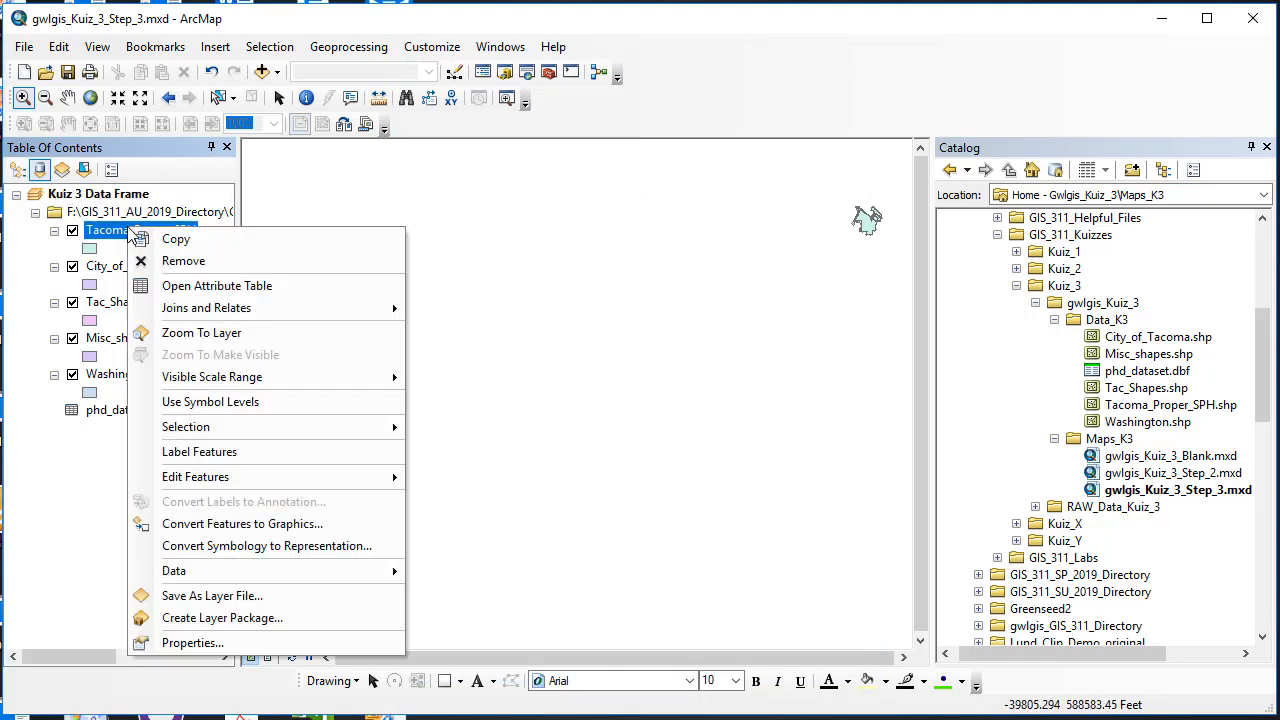
{"action": "left_click", "coordinate": [190, 334]}
{"action": "left_click", "coordinate": [72, 230]}
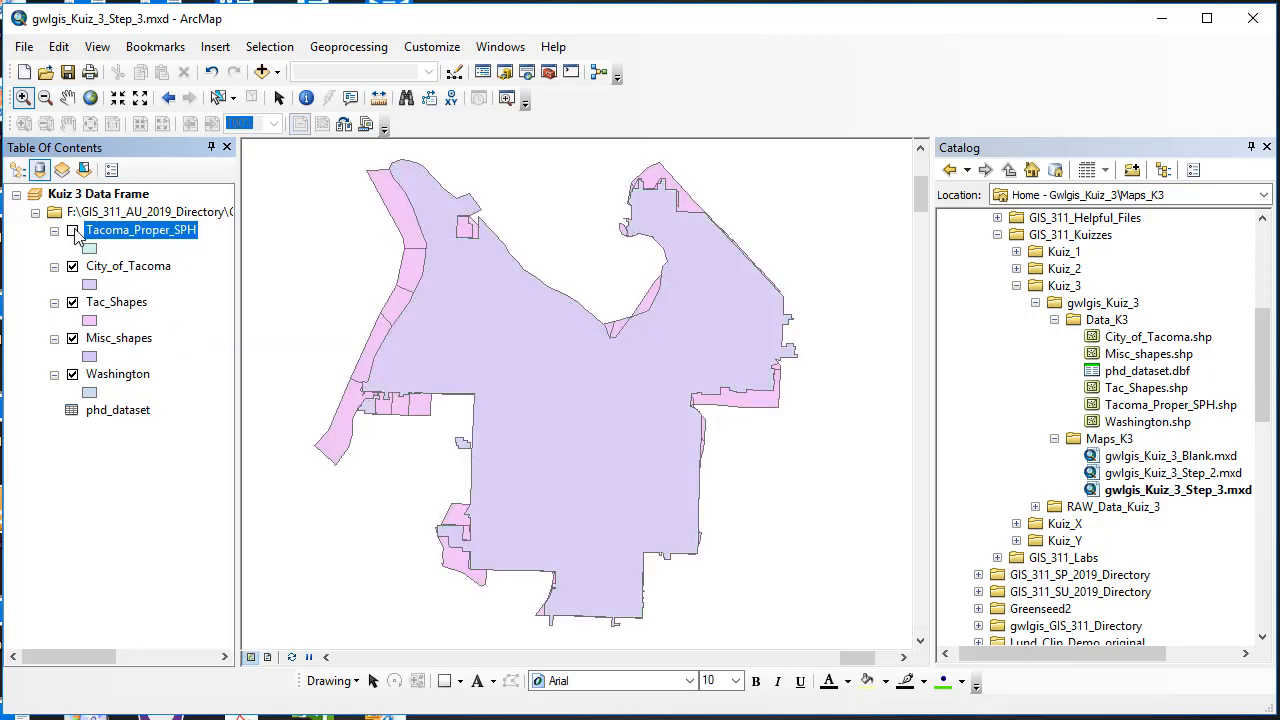
{"action": "left_click", "coordinate": [72, 230]}
{"action": "left_click", "coordinate": [72, 230]}
{"action": "right_click", "coordinate": [118, 267]}
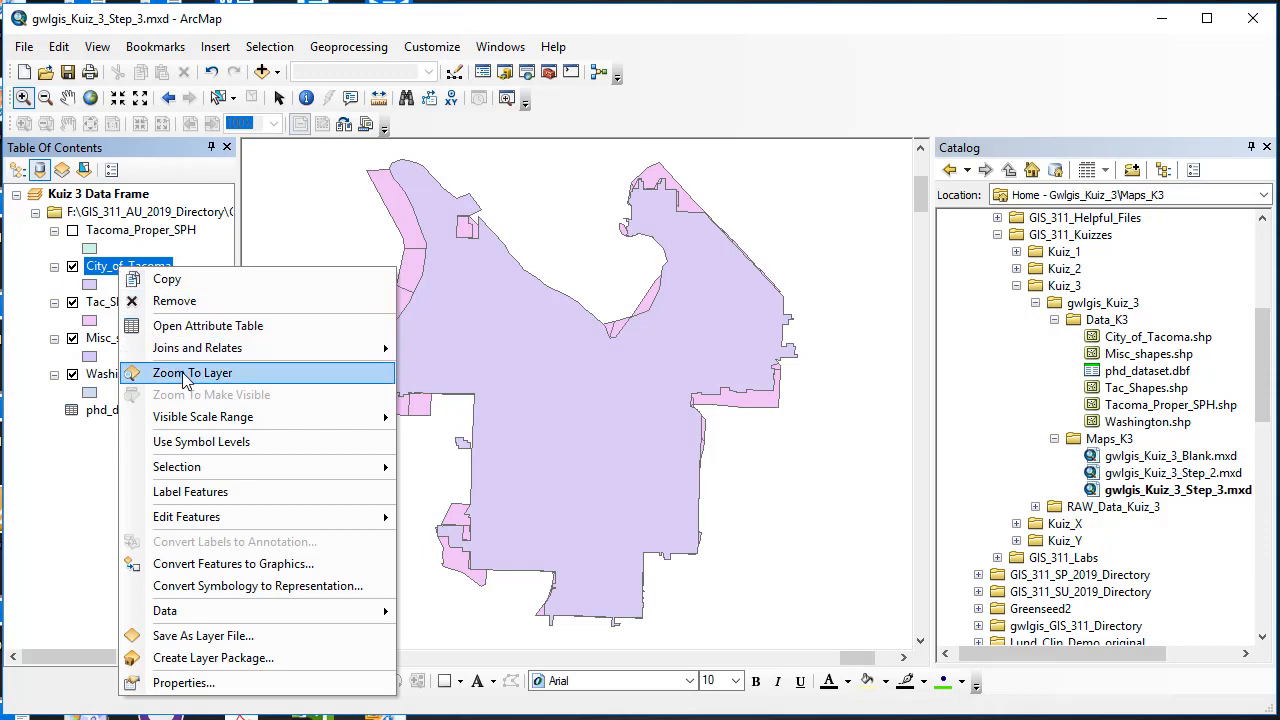
{"action": "left_click", "coordinate": [187, 376]}
{"action": "left_click", "coordinate": [72, 266]}
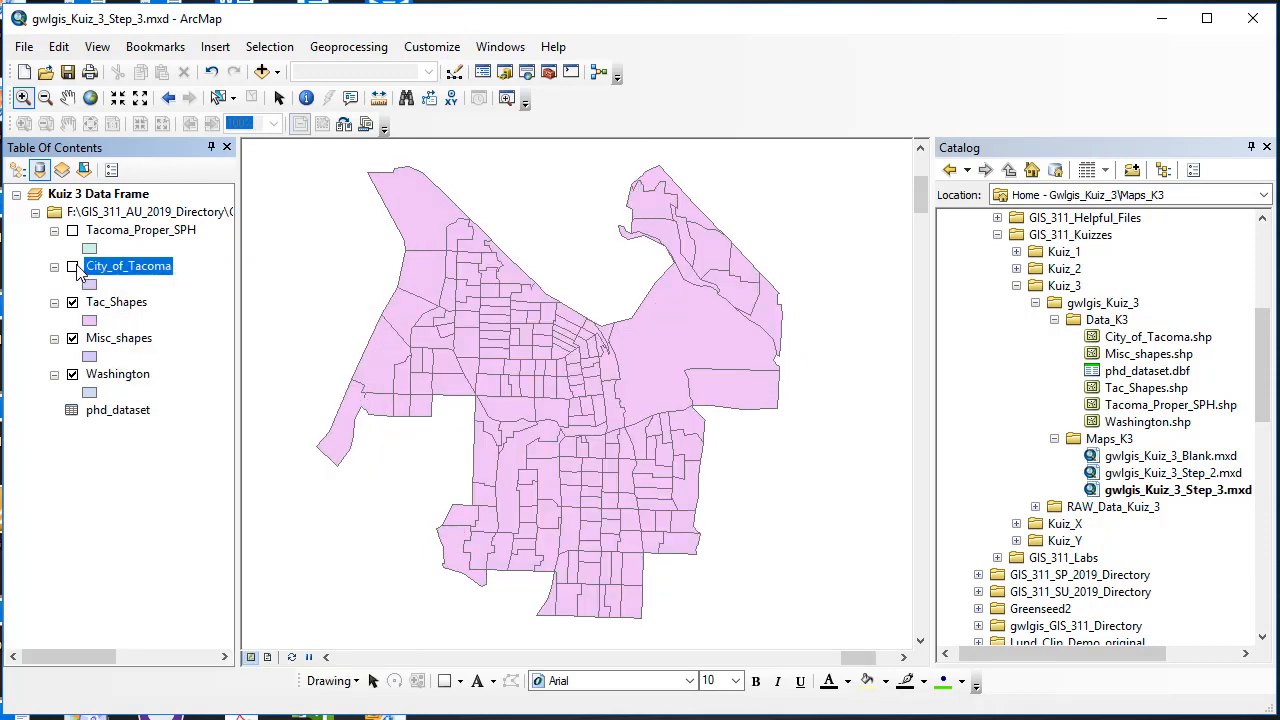
{"action": "left_click", "coordinate": [72, 266]}
{"action": "left_click", "coordinate": [72, 266]}
Step: Zoom to the Tac_Shapes layer and leave it turned off
{"action": "left_click", "coordinate": [113, 302]}
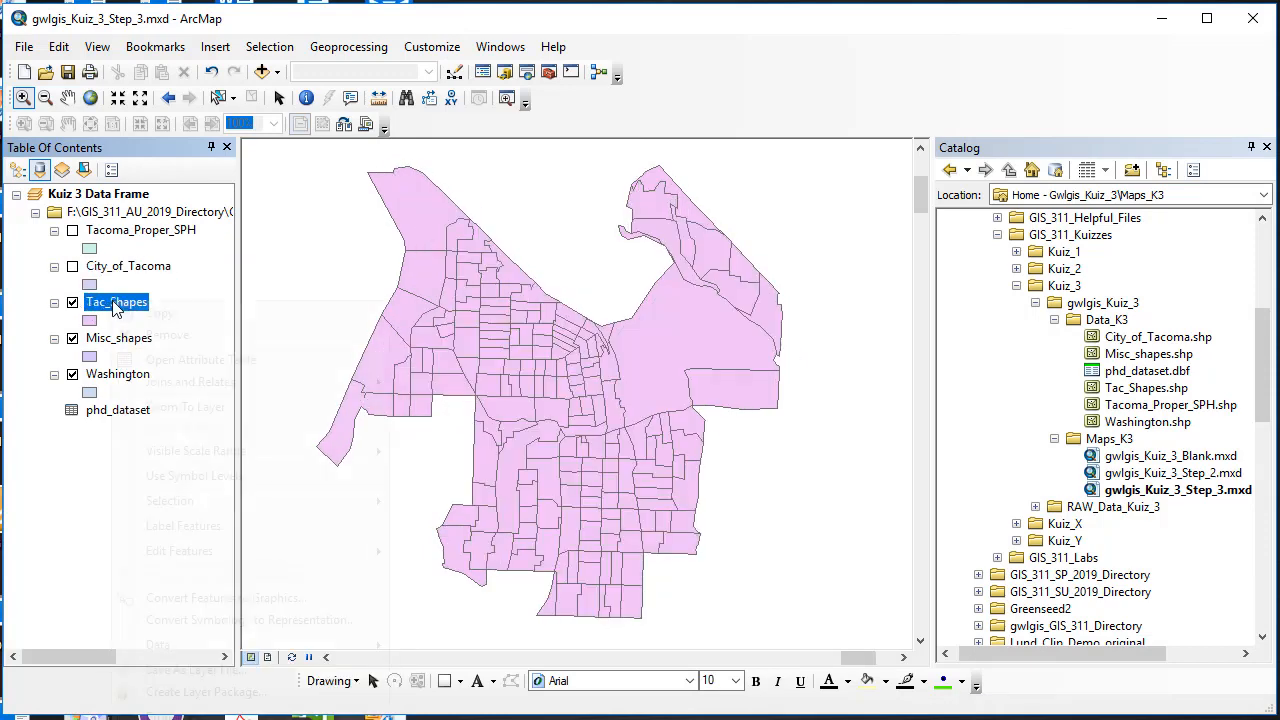
{"action": "right_click", "coordinate": [113, 302]}
{"action": "left_click", "coordinate": [193, 408]}
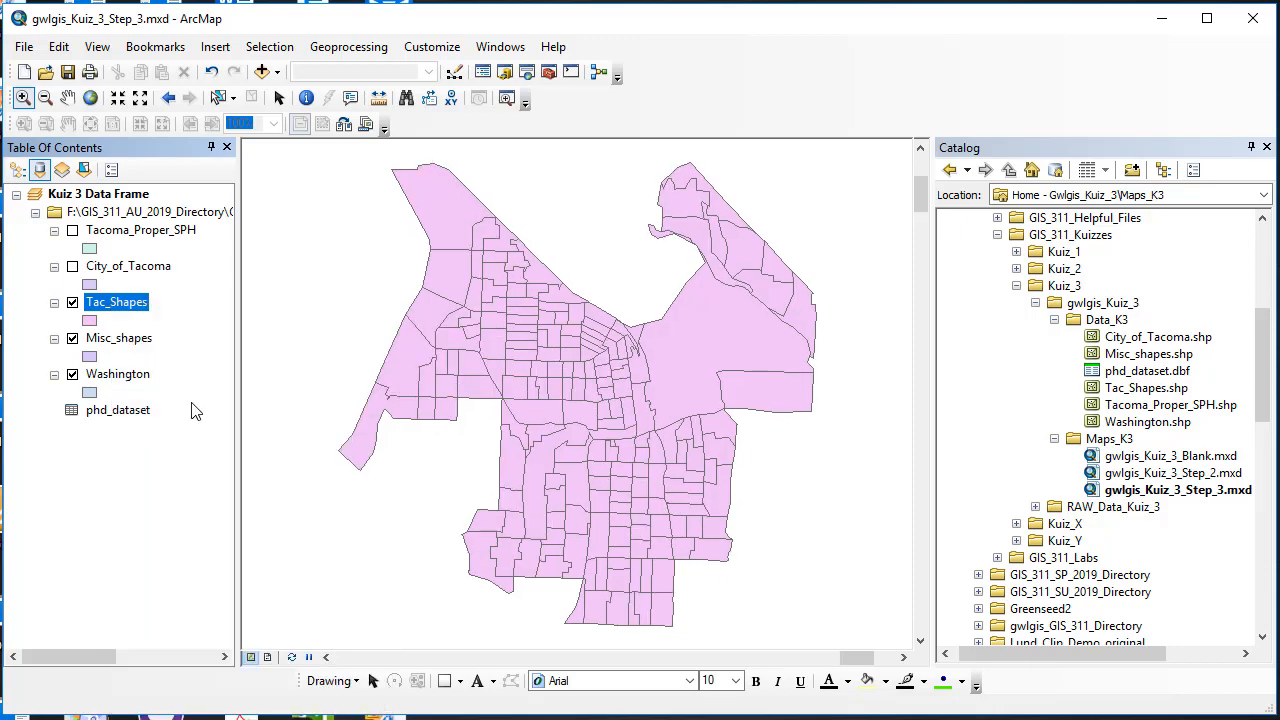
{"action": "left_click", "coordinate": [72, 302]}
{"action": "left_click", "coordinate": [72, 302]}
{"action": "left_click", "coordinate": [72, 302]}
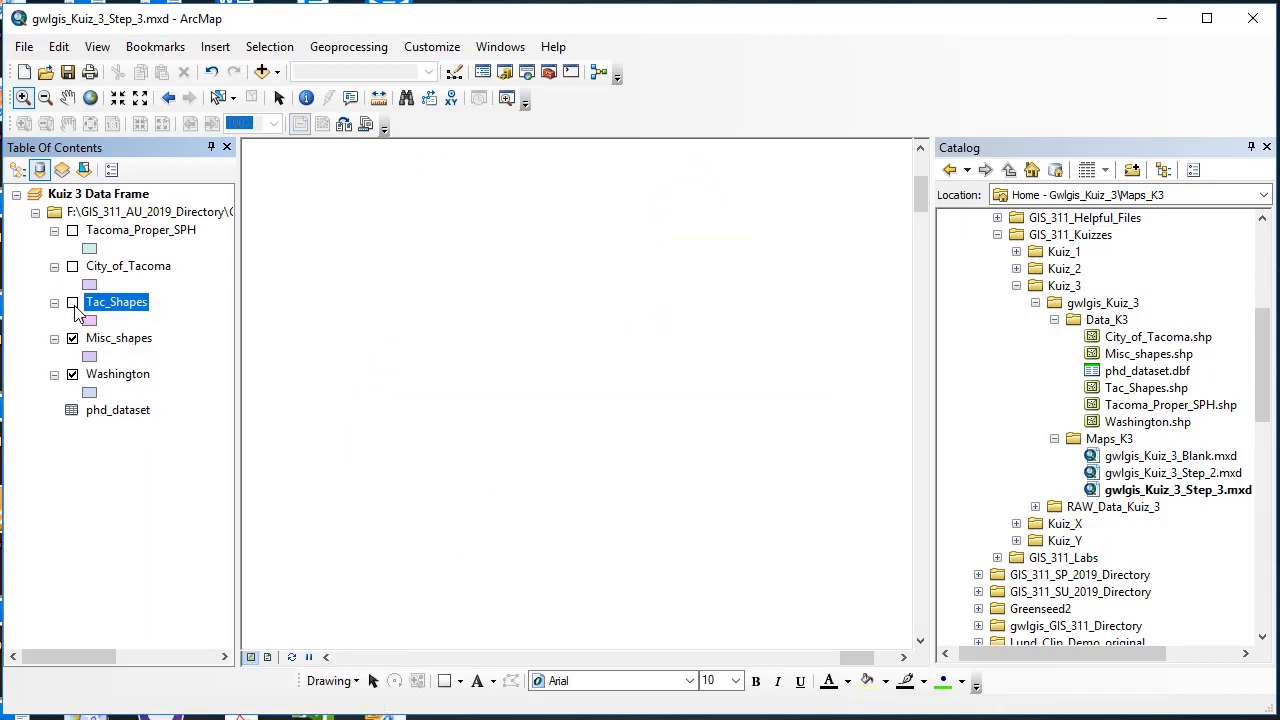
Step: Zoom to Misc_shapes, toggling it off and on, then zoom to Washington
{"action": "right_click", "coordinate": [120, 339]}
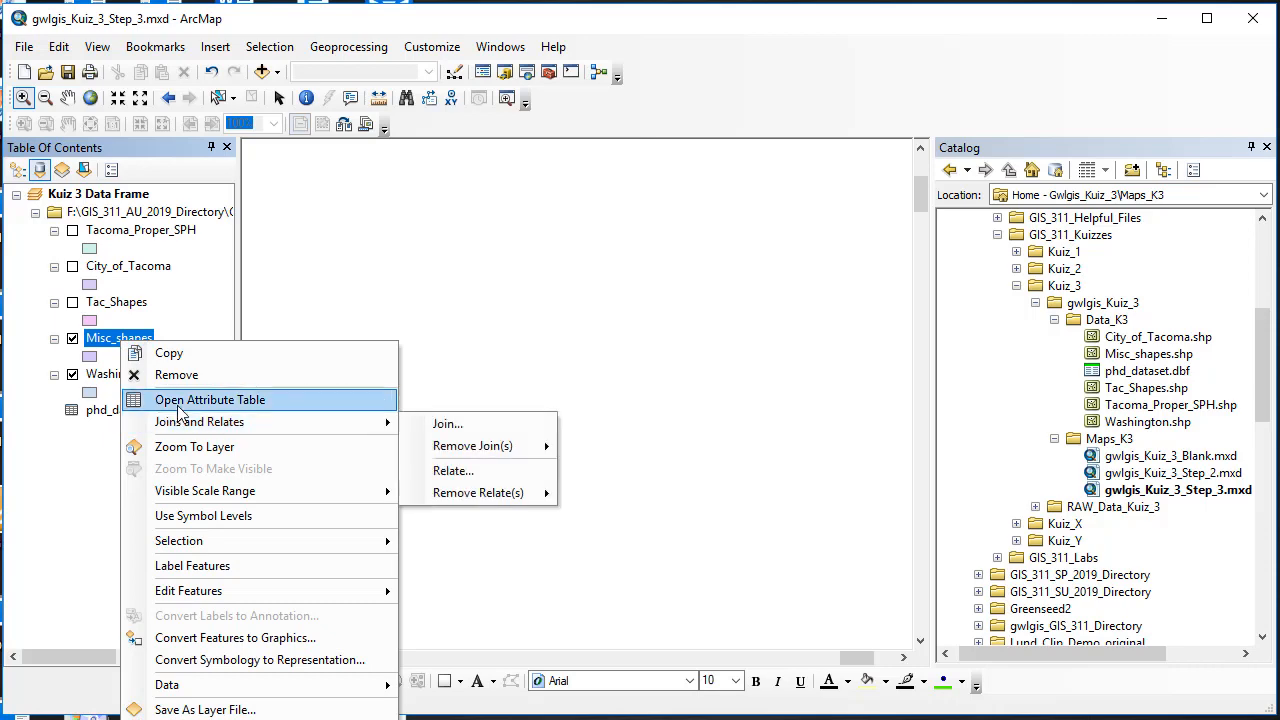
{"action": "left_click", "coordinate": [205, 449]}
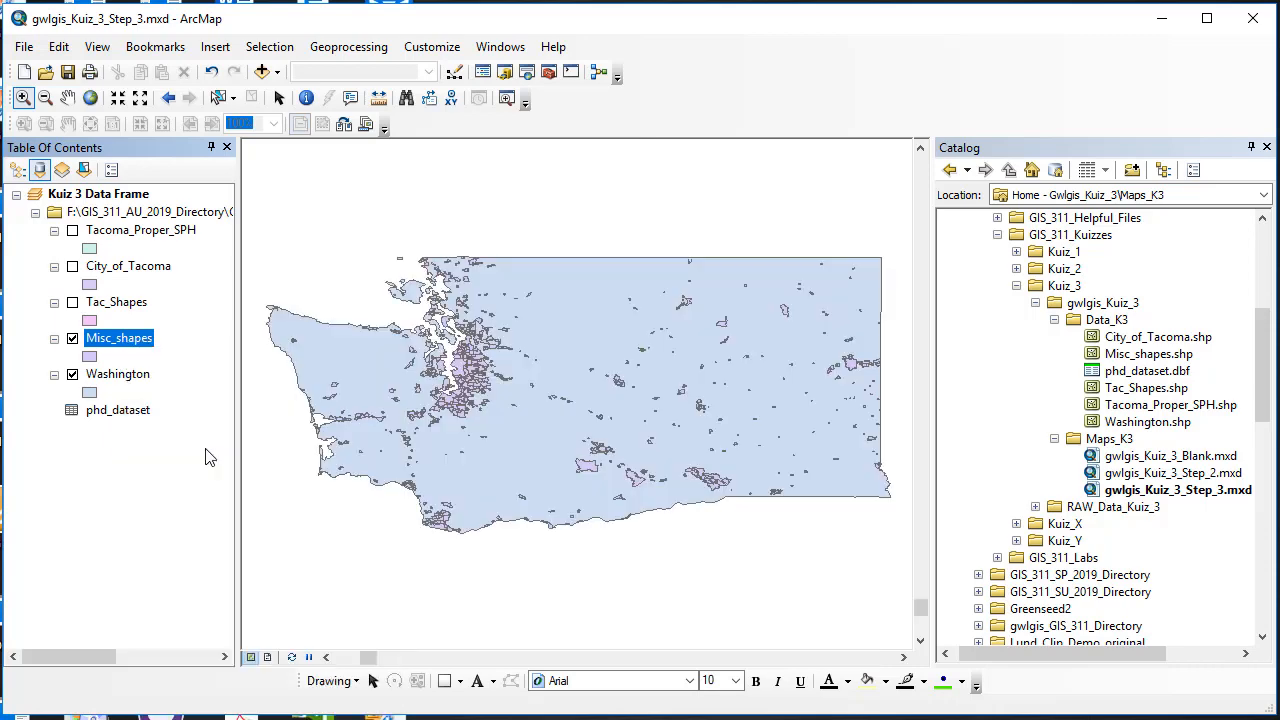
{"action": "left_click", "coordinate": [73, 339]}
{"action": "left_click", "coordinate": [73, 339]}
{"action": "right_click", "coordinate": [108, 375]}
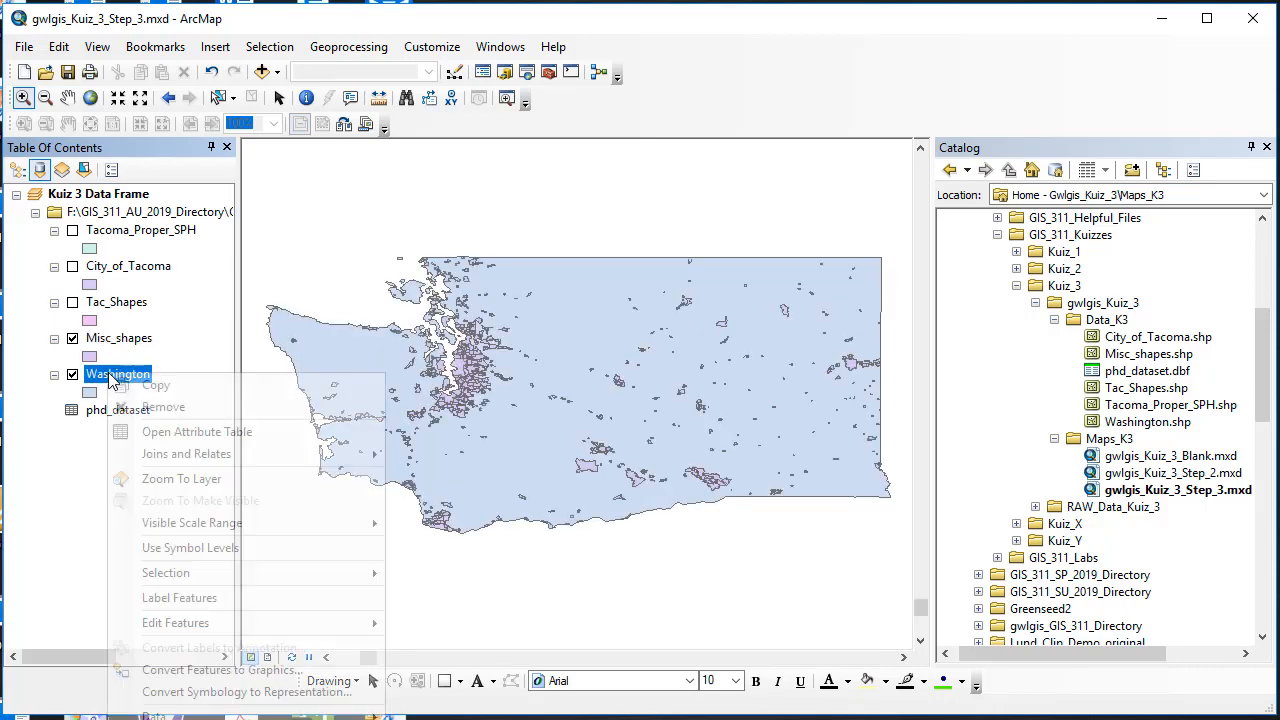
{"action": "left_click", "coordinate": [190, 480]}
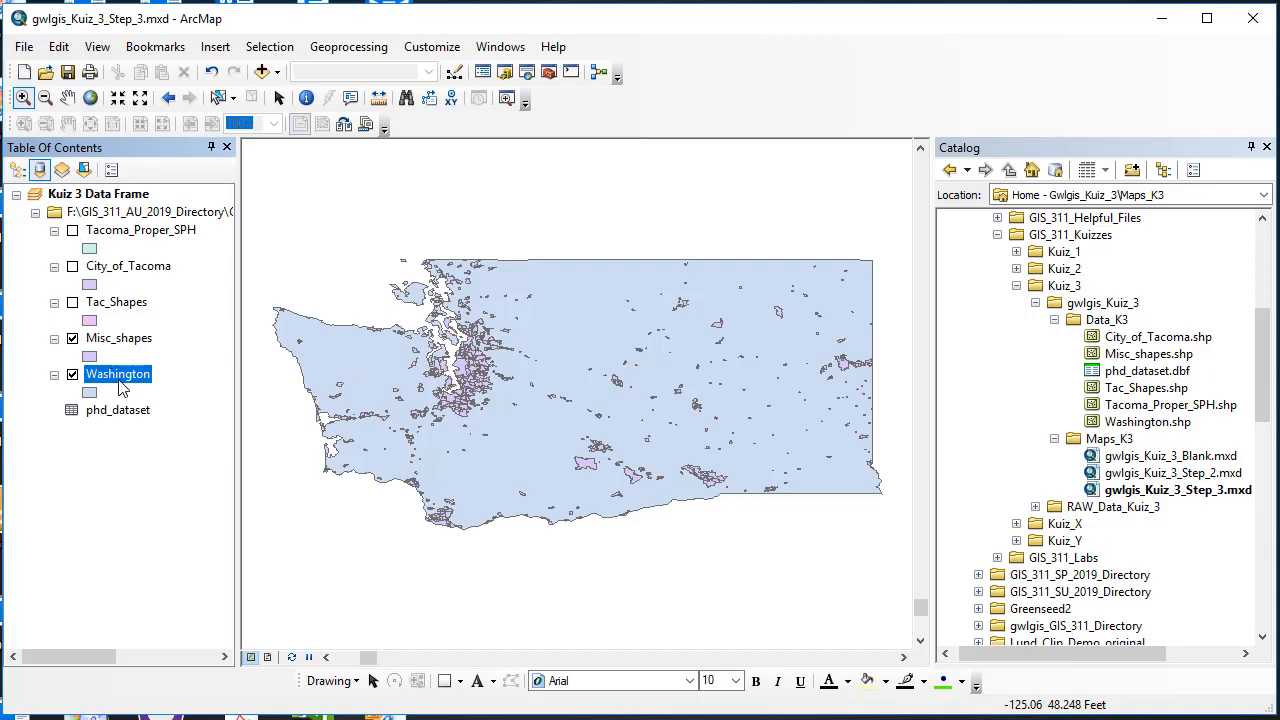
Step: Turn Tacoma_Proper_SPH, City_of_Tacoma and Tac_Shapes back on
{"action": "left_click", "coordinate": [73, 231]}
{"action": "left_click", "coordinate": [73, 266]}
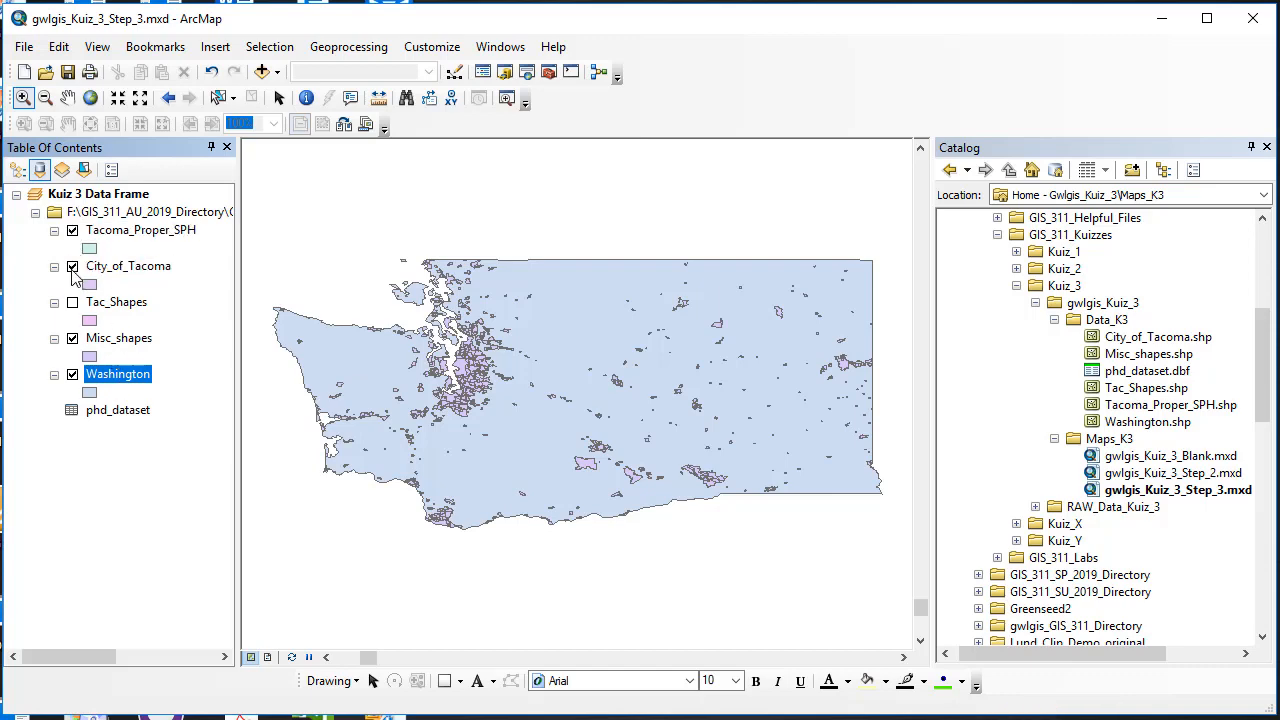
{"action": "left_click", "coordinate": [73, 302]}
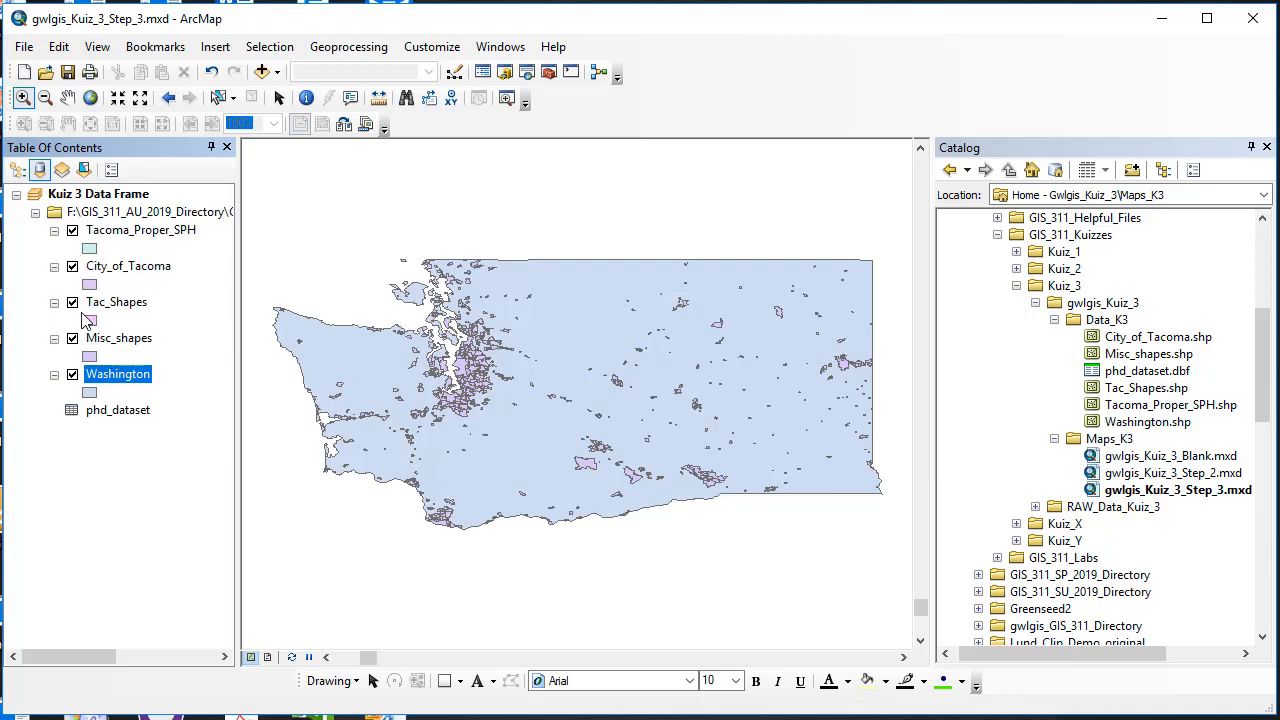
Step: Save the map as gwlgis_Kuiz_3_Step_4.mxd
{"action": "left_click", "coordinate": [23, 47]}
{"action": "left_click", "coordinate": [52, 143]}
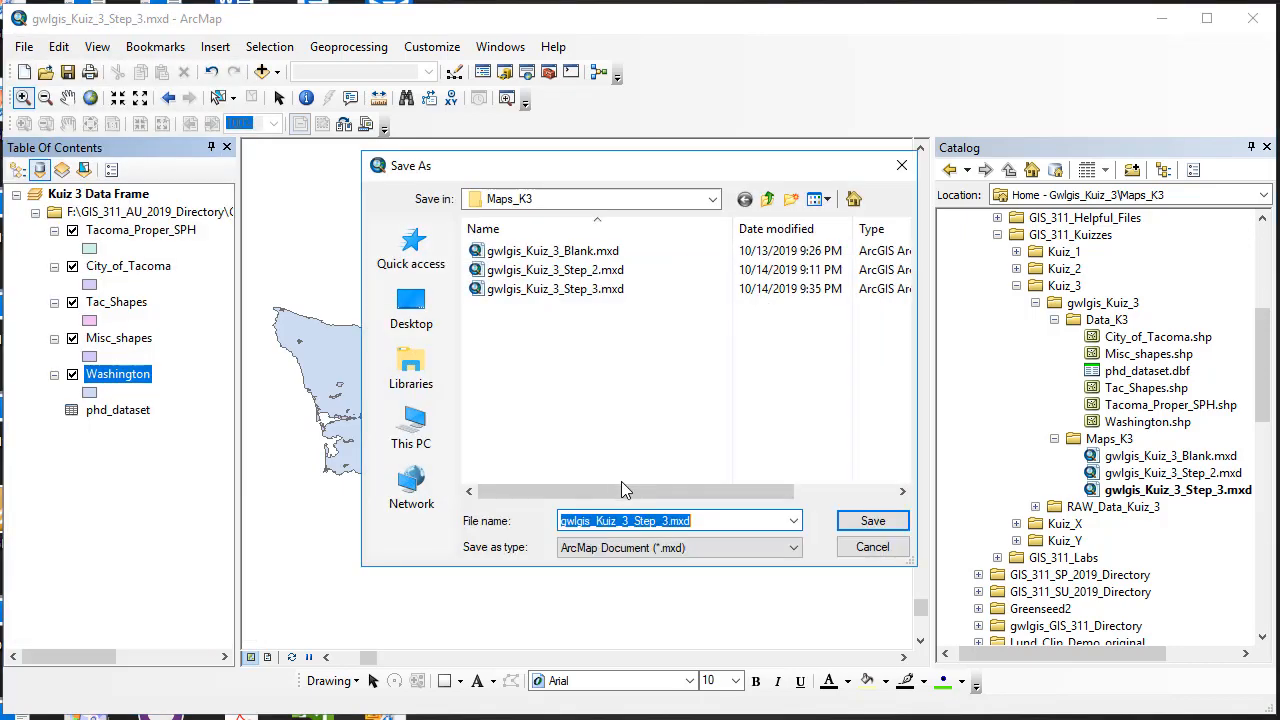
{"action": "left_click", "coordinate": [664, 521]}
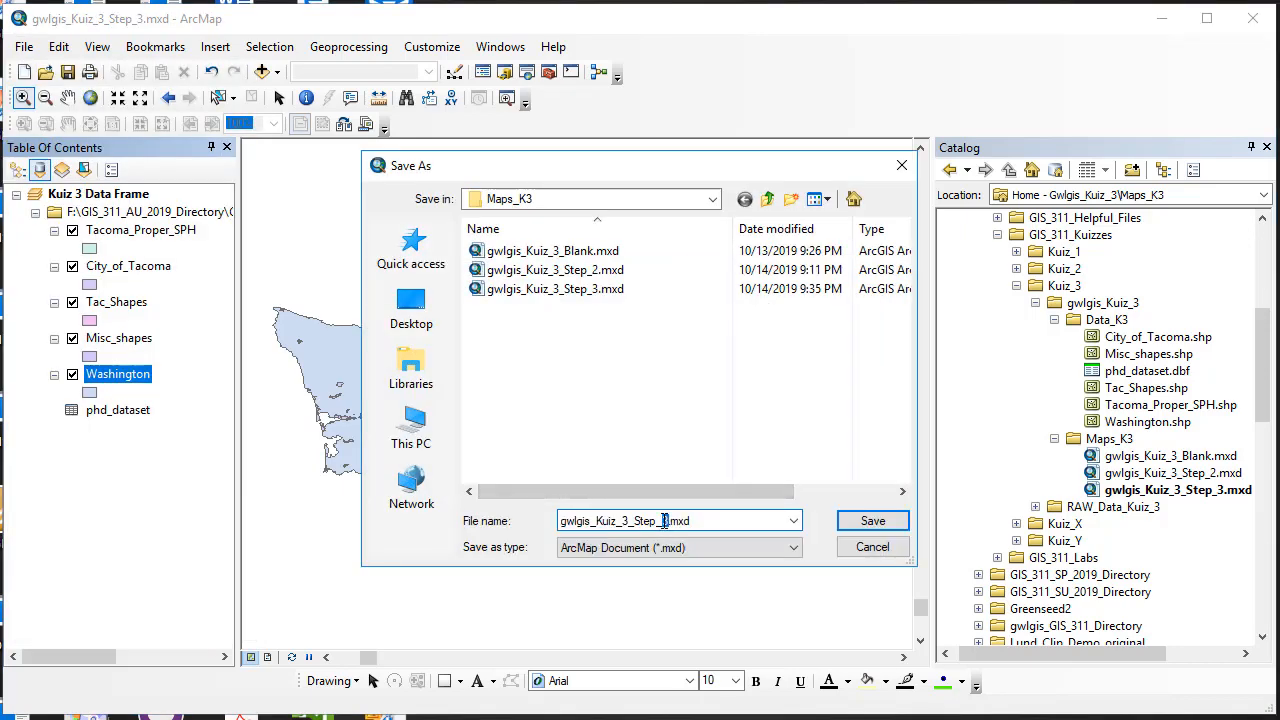
{"action": "key", "text": "Delete"}
{"action": "type", "text": "4"}
{"action": "left_click", "coordinate": [886, 521]}
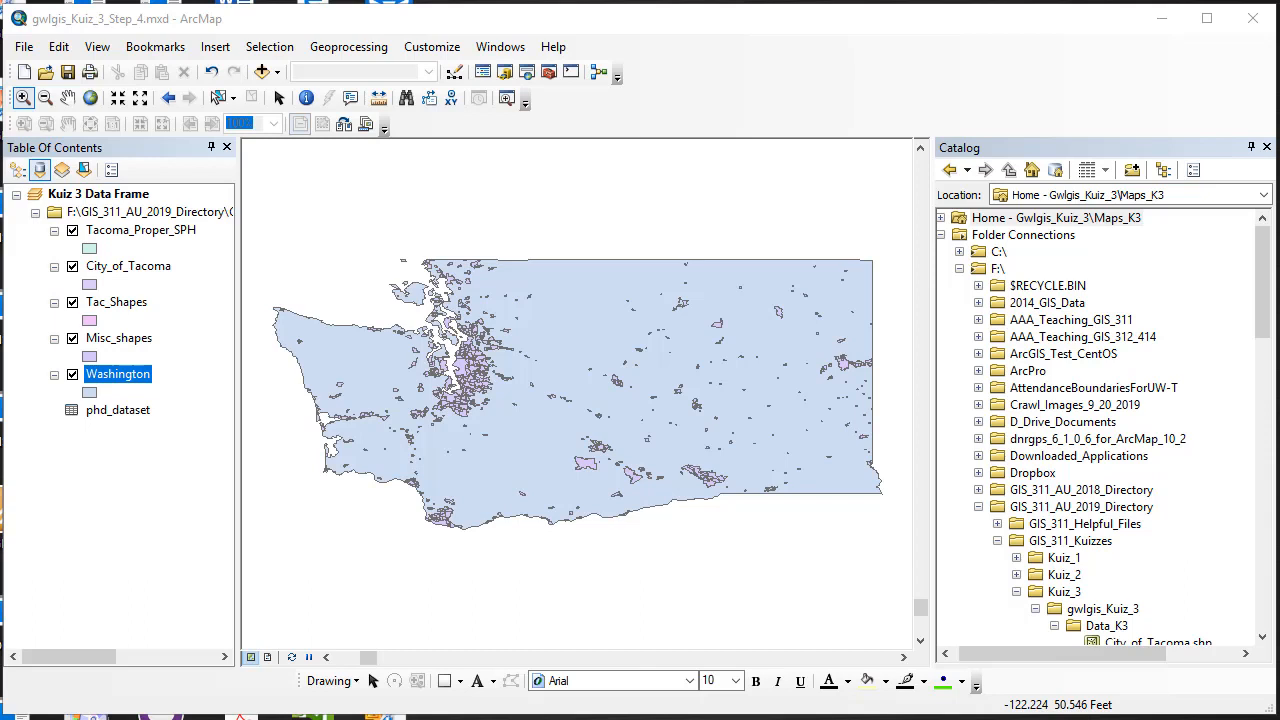
{"action": "right_click", "coordinate": [146, 233]}
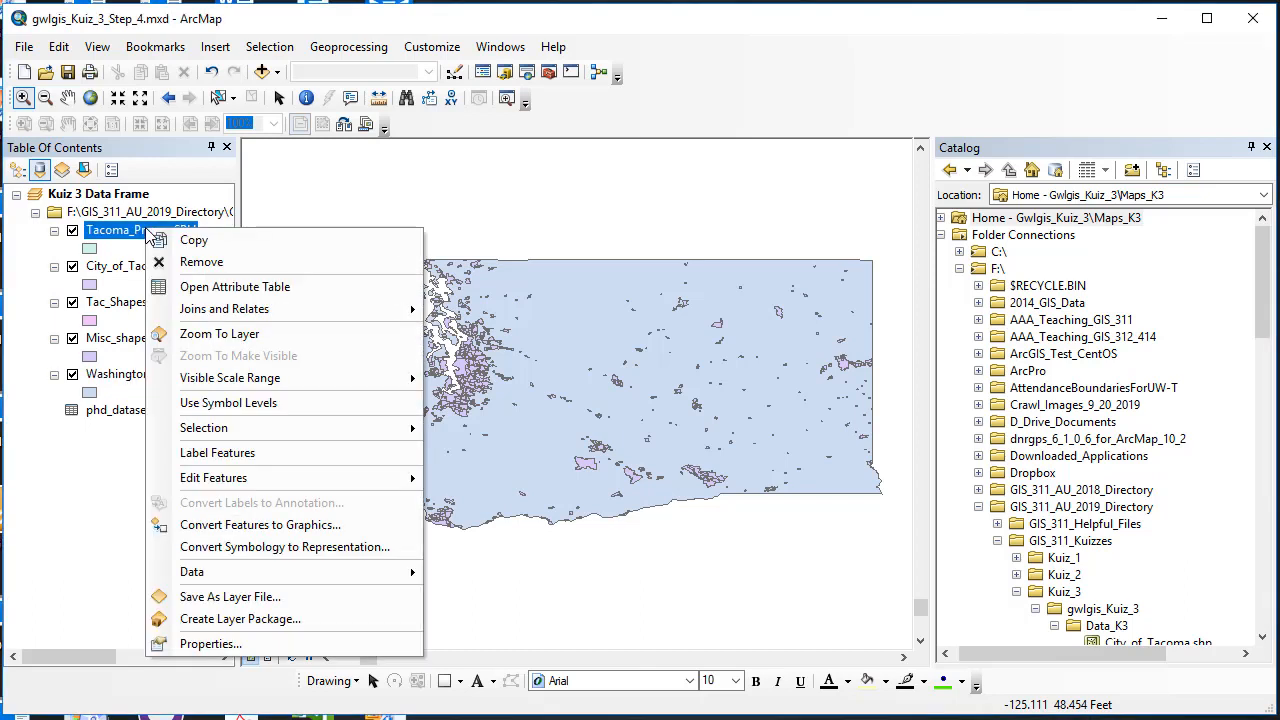
{"action": "left_click", "coordinate": [255, 287]}
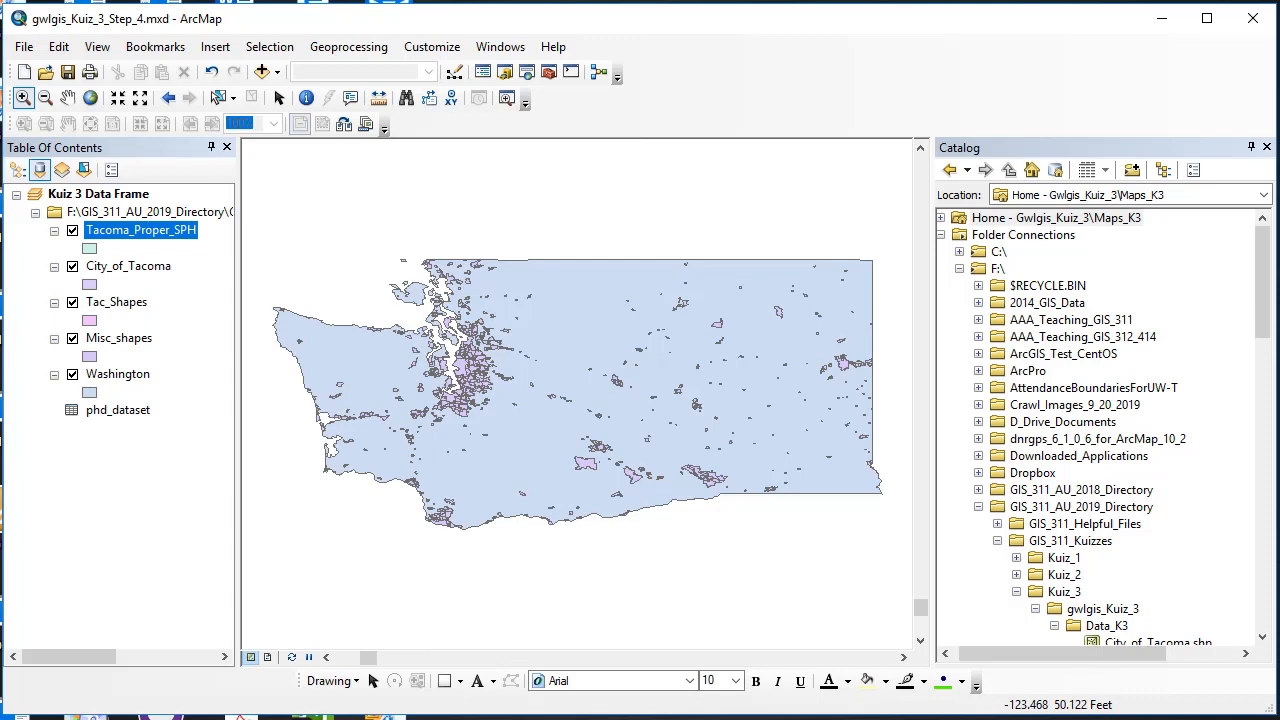
{"action": "right_click", "coordinate": [142, 233]}
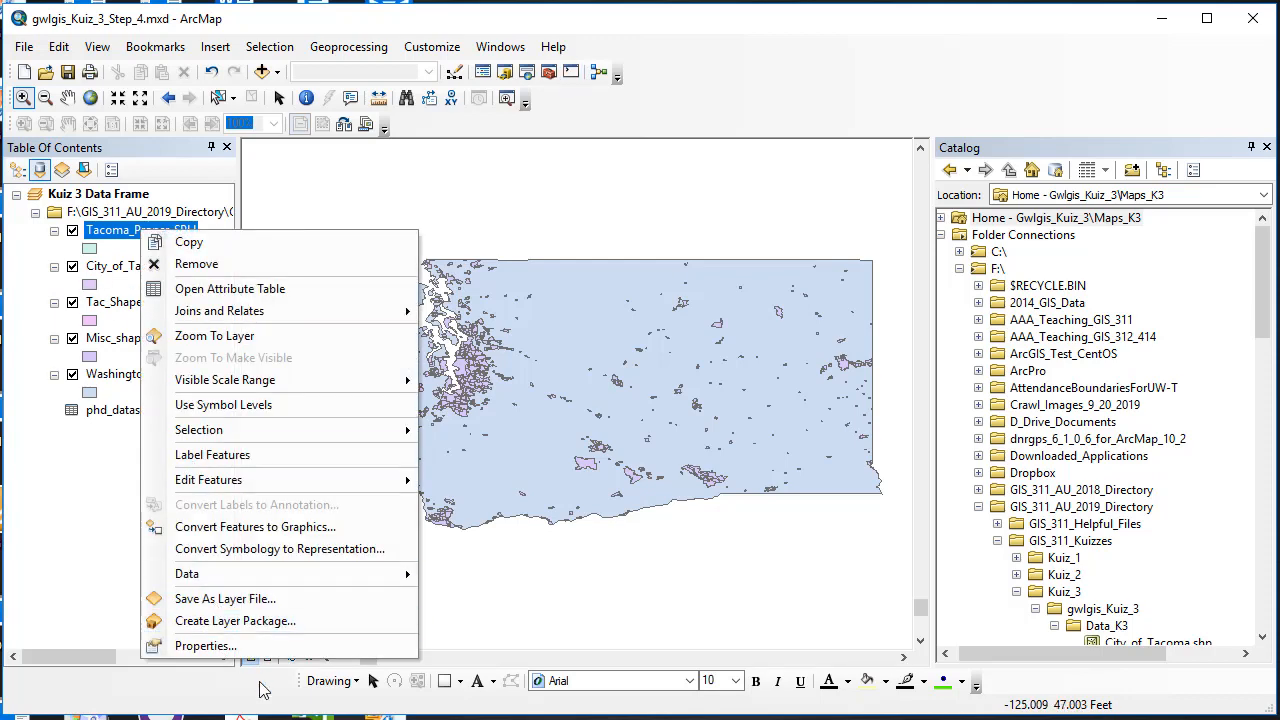
{"action": "left_click", "coordinate": [257, 645]}
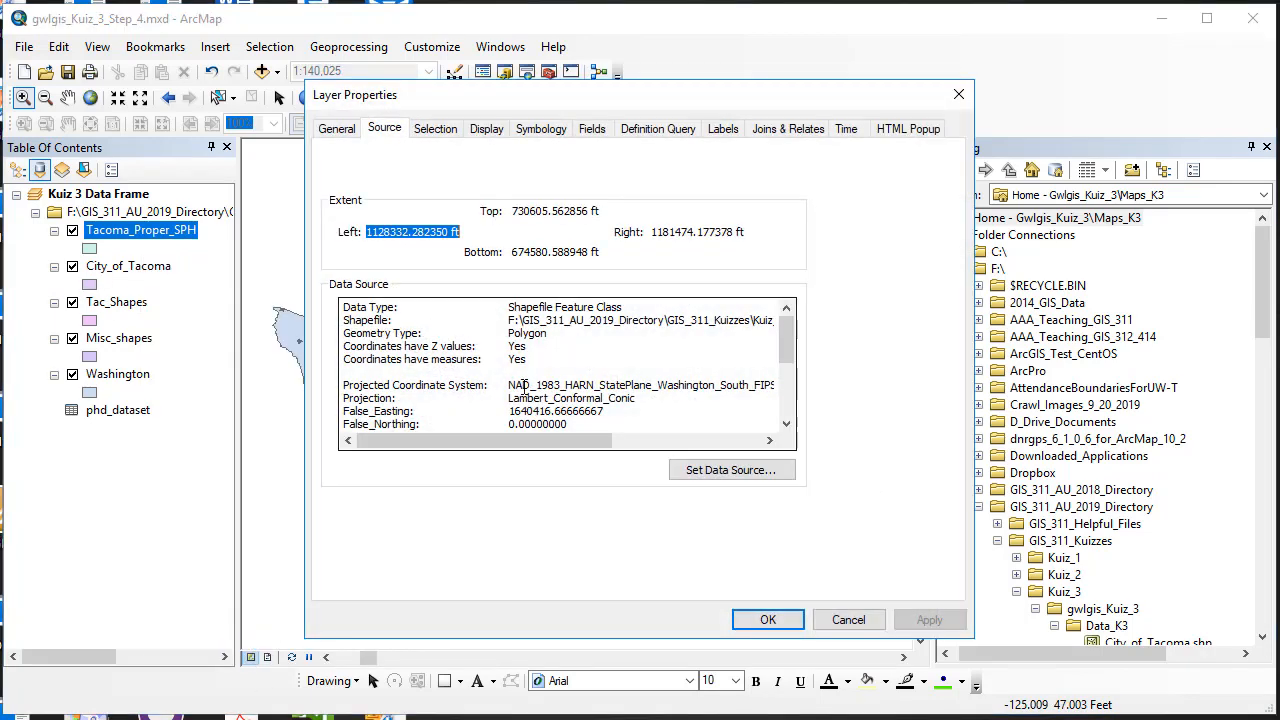
{"action": "double_click", "coordinate": [510, 388]}
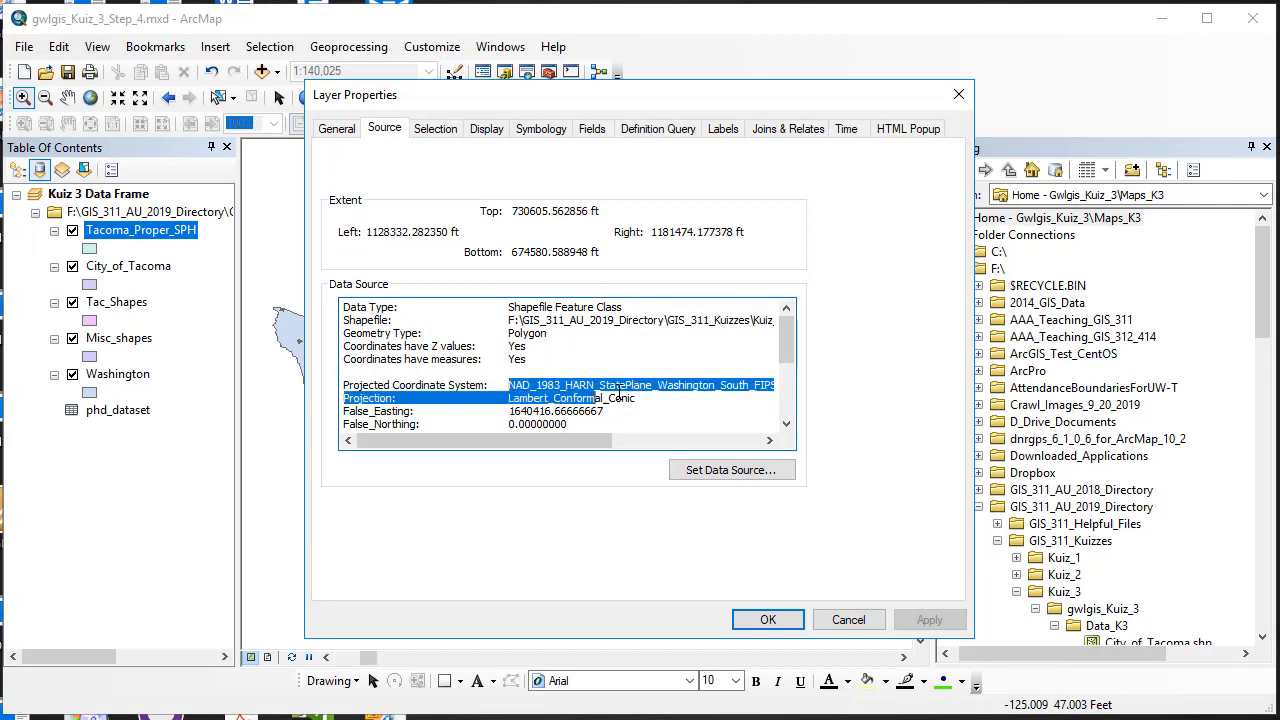
{"action": "left_click", "coordinate": [768, 619]}
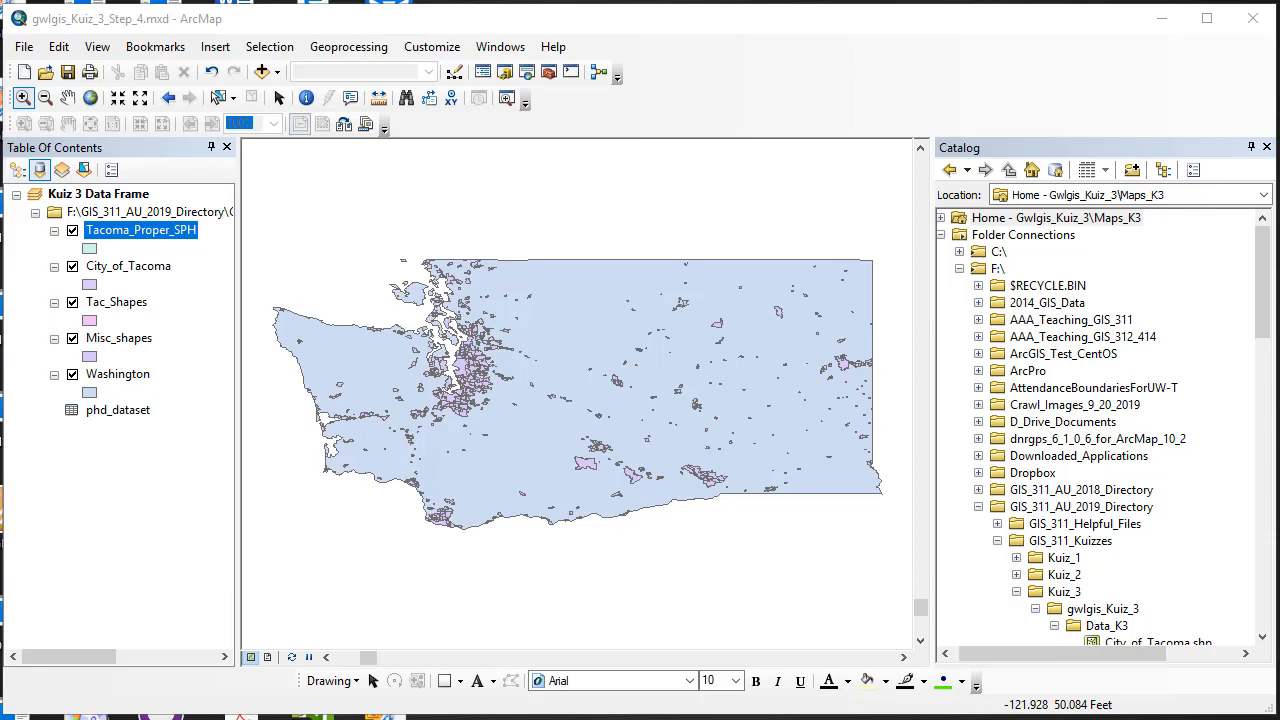
Step: Review Tacoma_Proper_SPH's source and NAD 1983 HARN State Plane Washington South projection, then cancel
{"action": "right_click", "coordinate": [158, 233]}
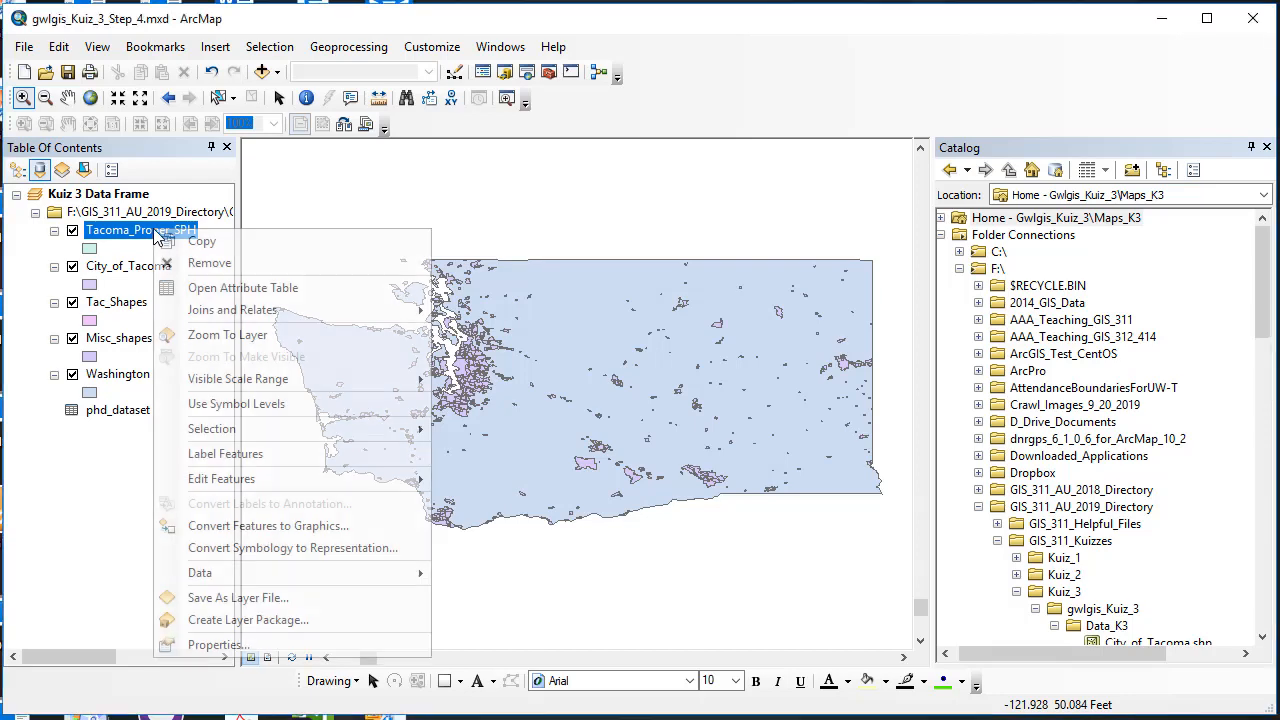
{"action": "left_click", "coordinate": [290, 645]}
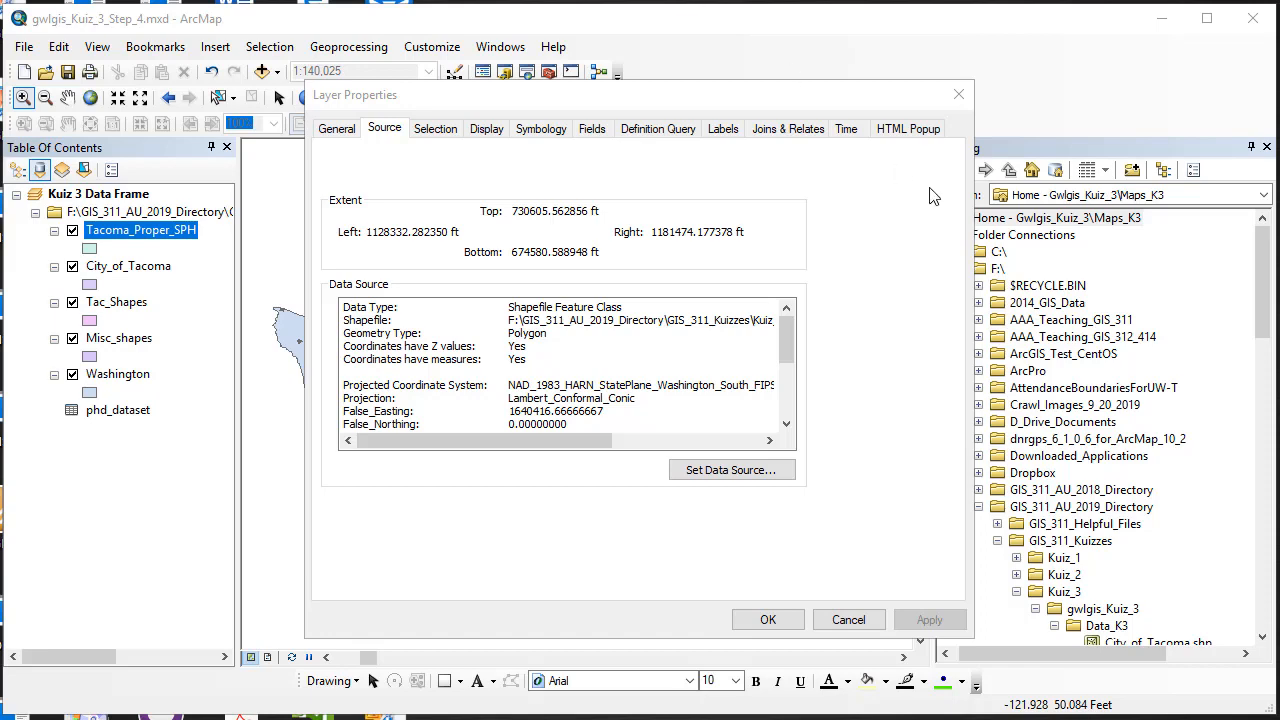
{"action": "left_click", "coordinate": [848, 620]}
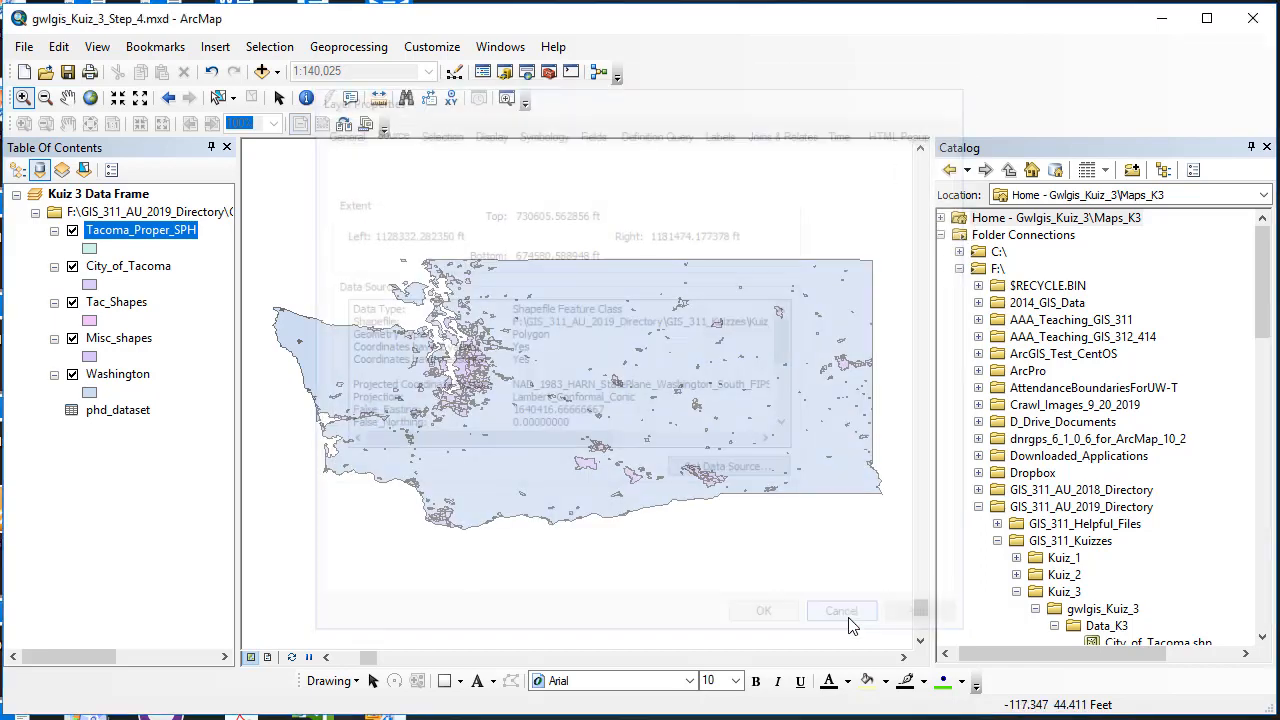
Step: Open ArcToolbox and zoom the map to the Misc_shapes layer
{"action": "left_click", "coordinate": [549, 73]}
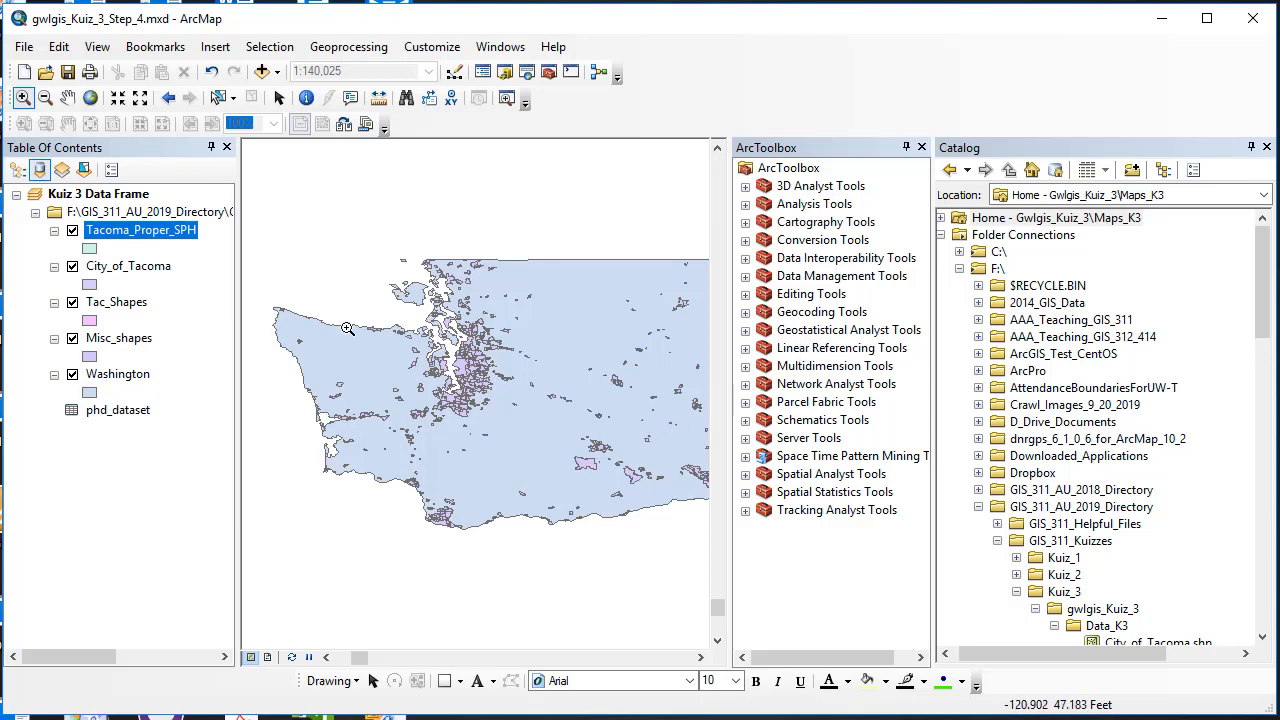
{"action": "right_click", "coordinate": [116, 344]}
{"action": "left_click", "coordinate": [182, 445]}
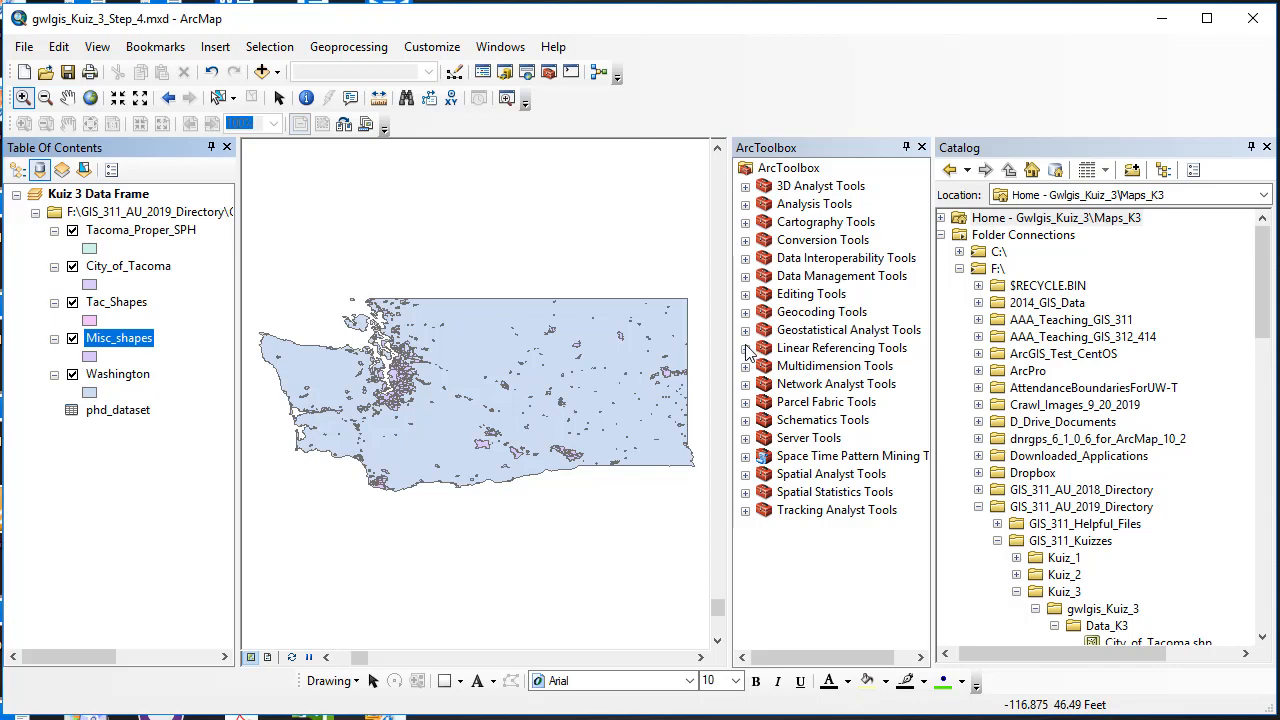
Step: Expand Data Management Tools > Projections and Transformations and select the Project tool
{"action": "left_click", "coordinate": [746, 278]}
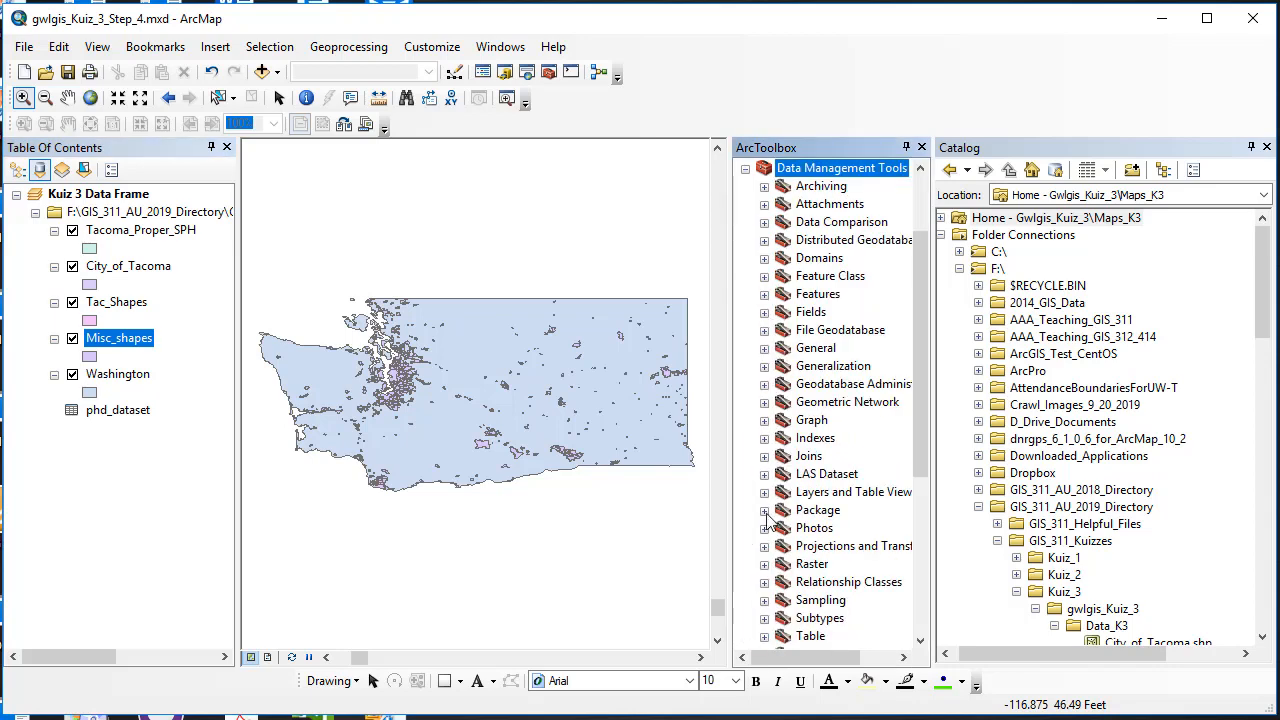
{"action": "scroll", "coordinate": [769, 517], "scroll_direction": "down", "scroll_amount": 2}
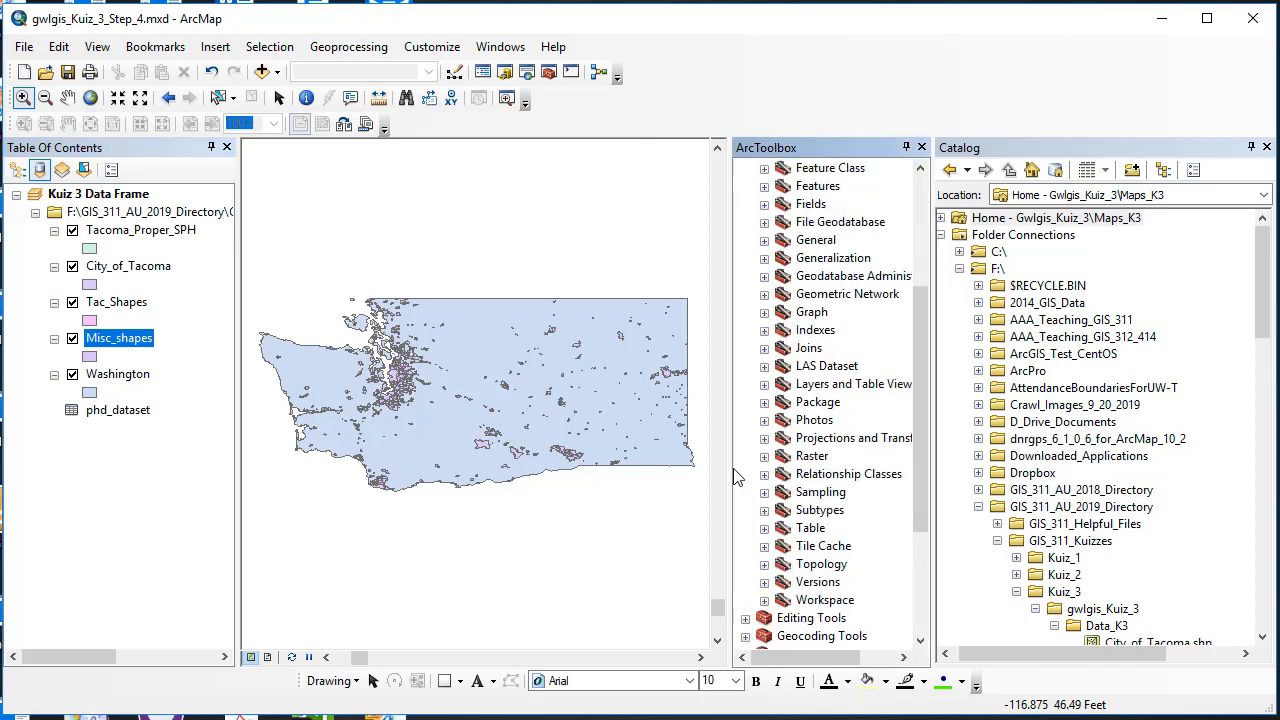
{"action": "left_click_drag", "start_coordinate": [732, 470], "coordinate": [665, 470]}
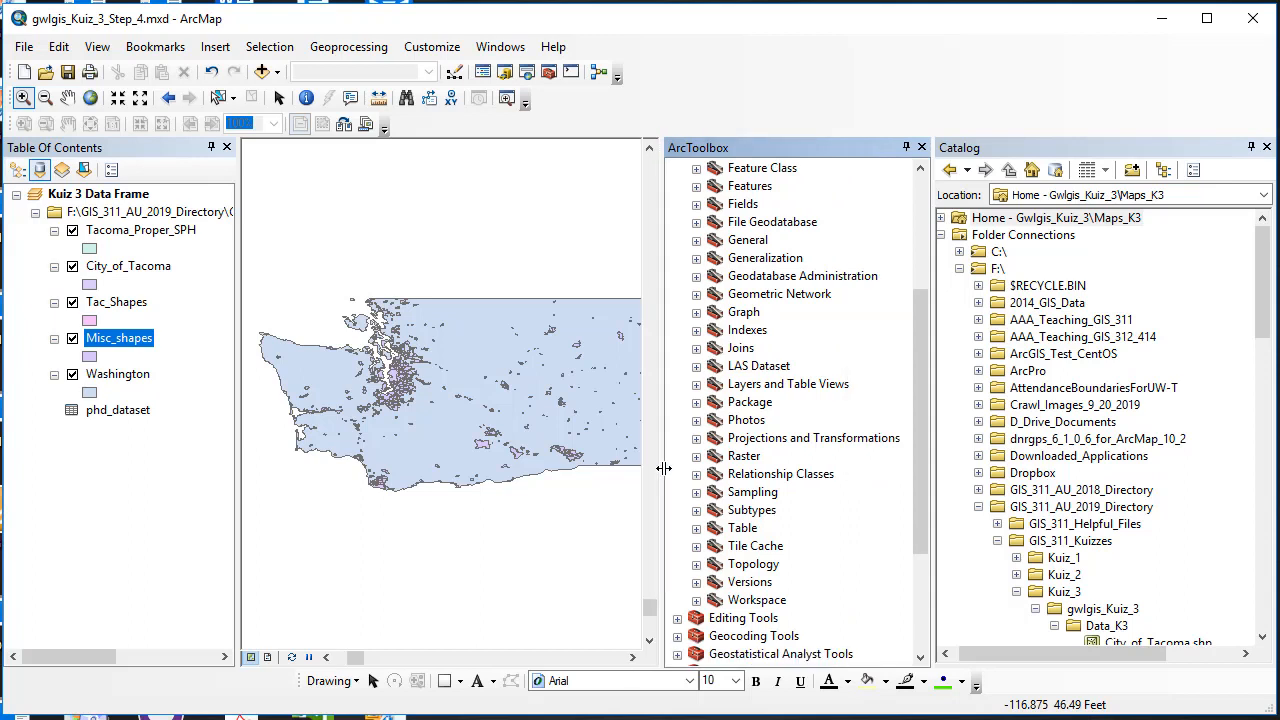
{"action": "left_click", "coordinate": [696, 438]}
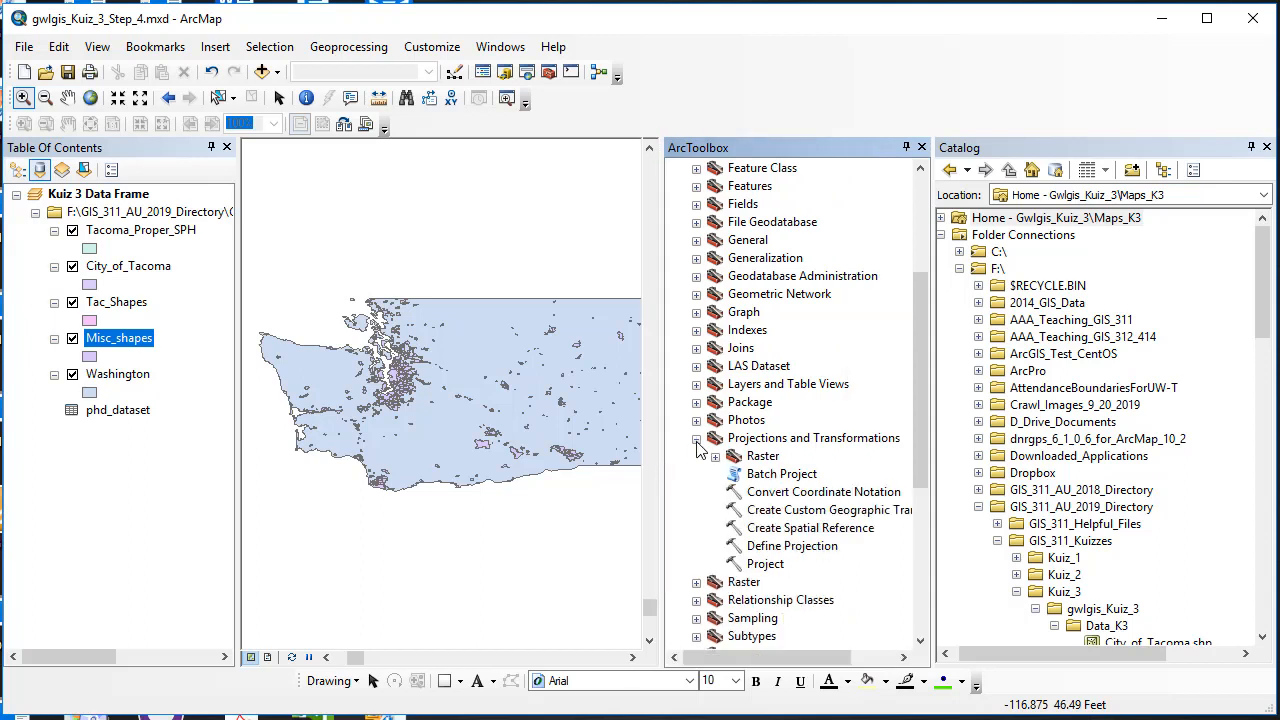
{"action": "left_click", "coordinate": [765, 564]}
Step: Open the Project tool and choose Tacoma_Proper_SPH as the input dataset
{"action": "double_click", "coordinate": [765, 564]}
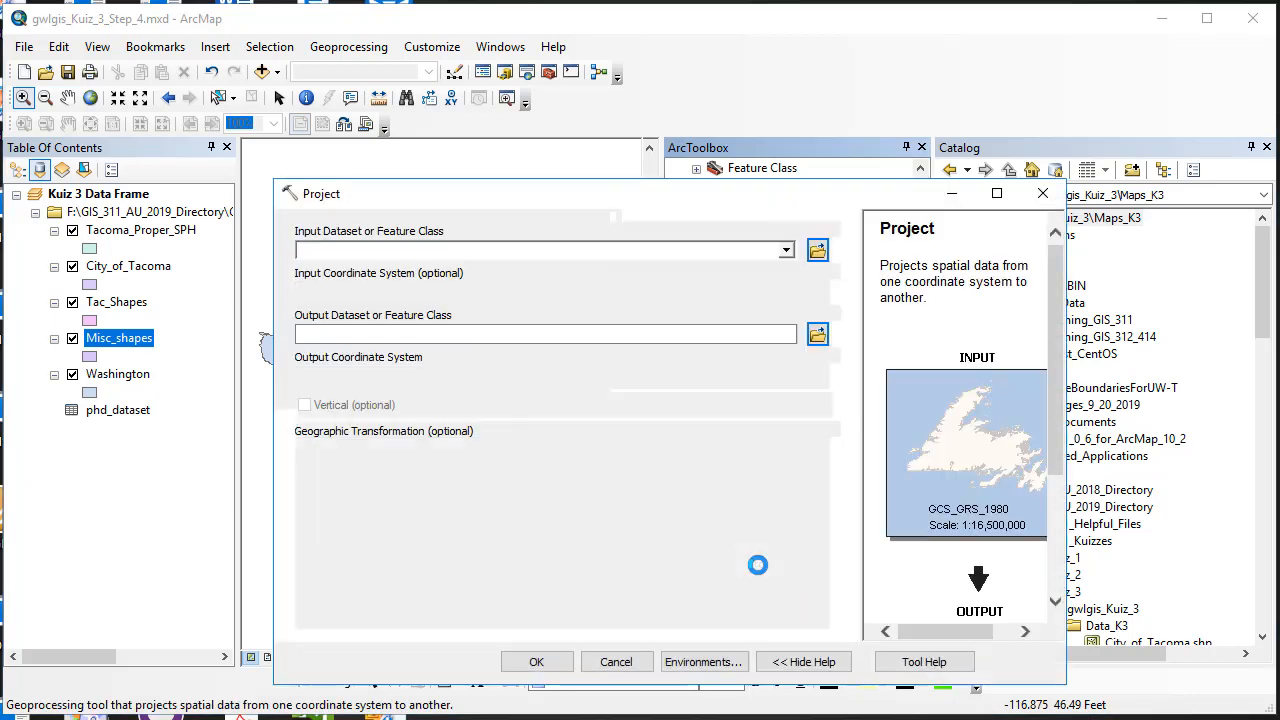
{"action": "left_click_drag", "start_coordinate": [787, 200], "coordinate": [801, 152]}
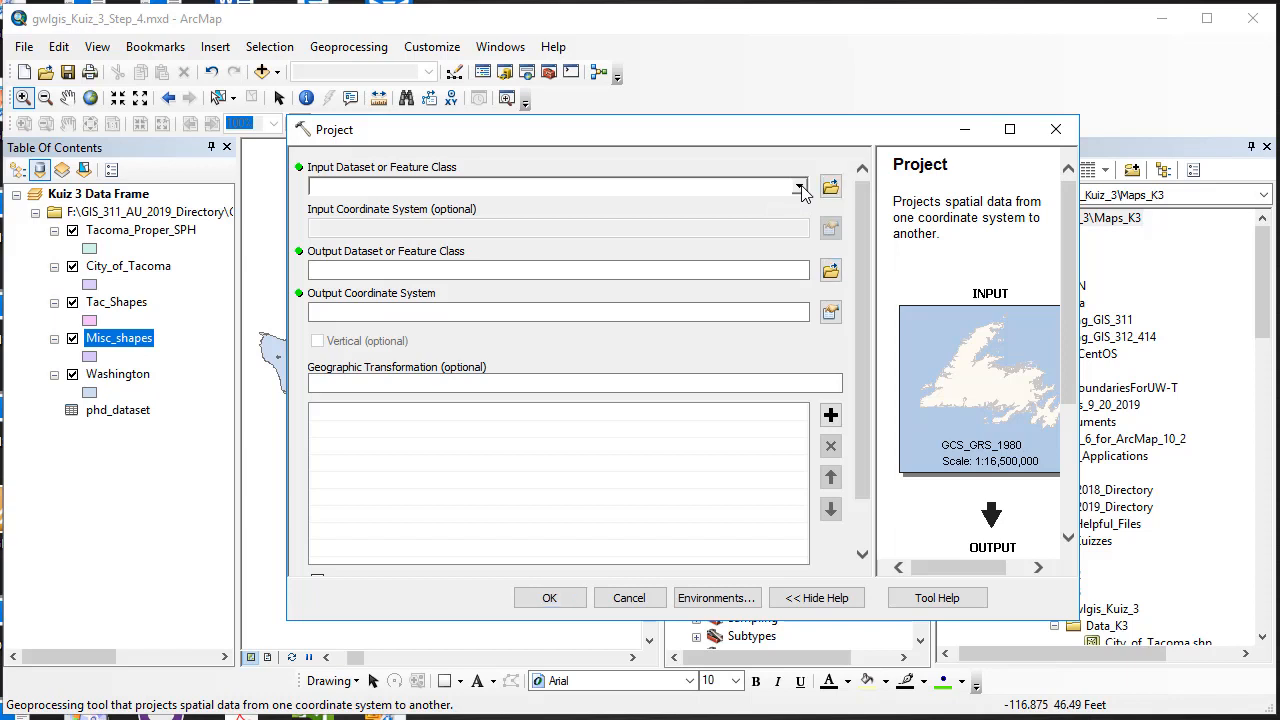
{"action": "left_click", "coordinate": [799, 187]}
{"action": "left_click", "coordinate": [436, 207]}
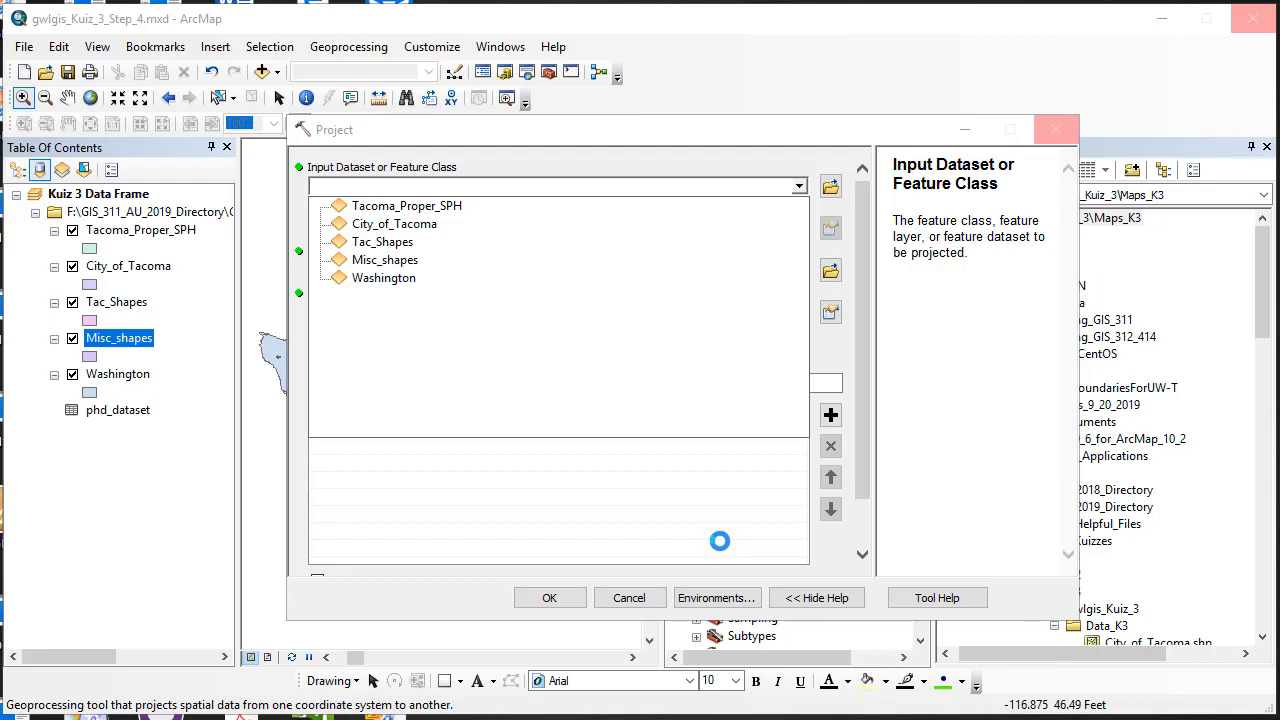
{"action": "left_click", "coordinate": [826, 604]}
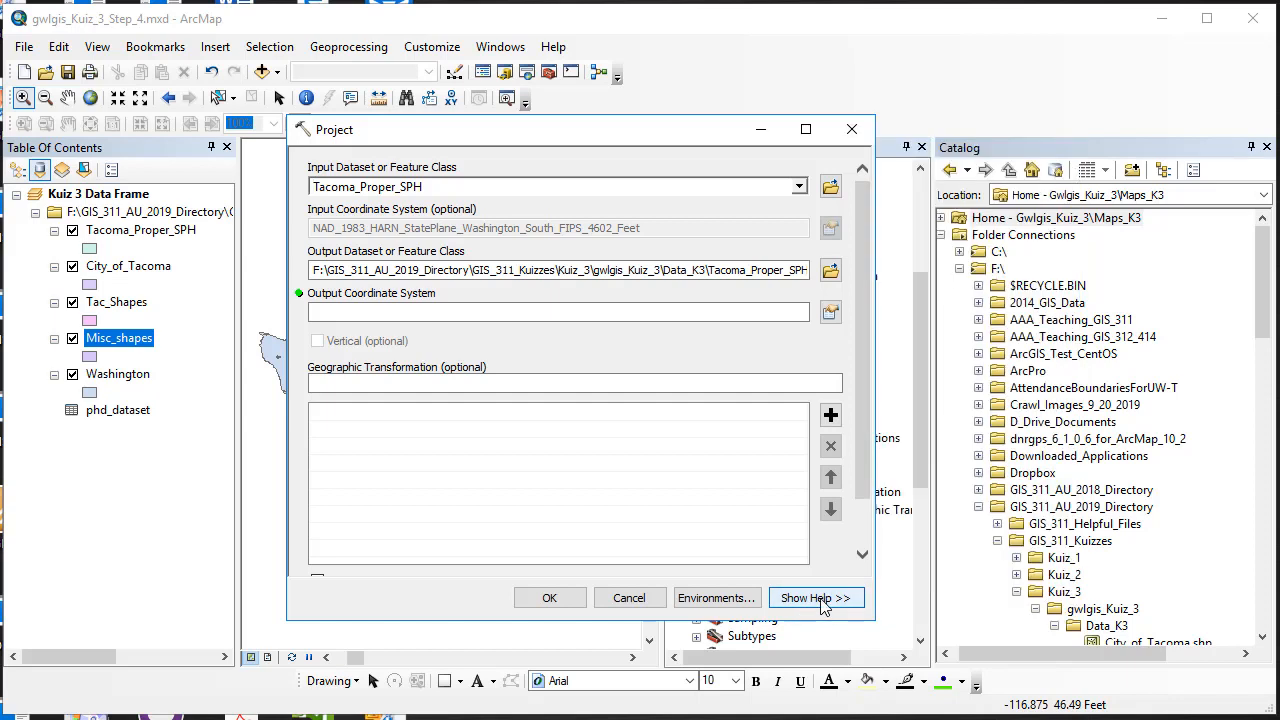
{"action": "left_click", "coordinate": [824, 604]}
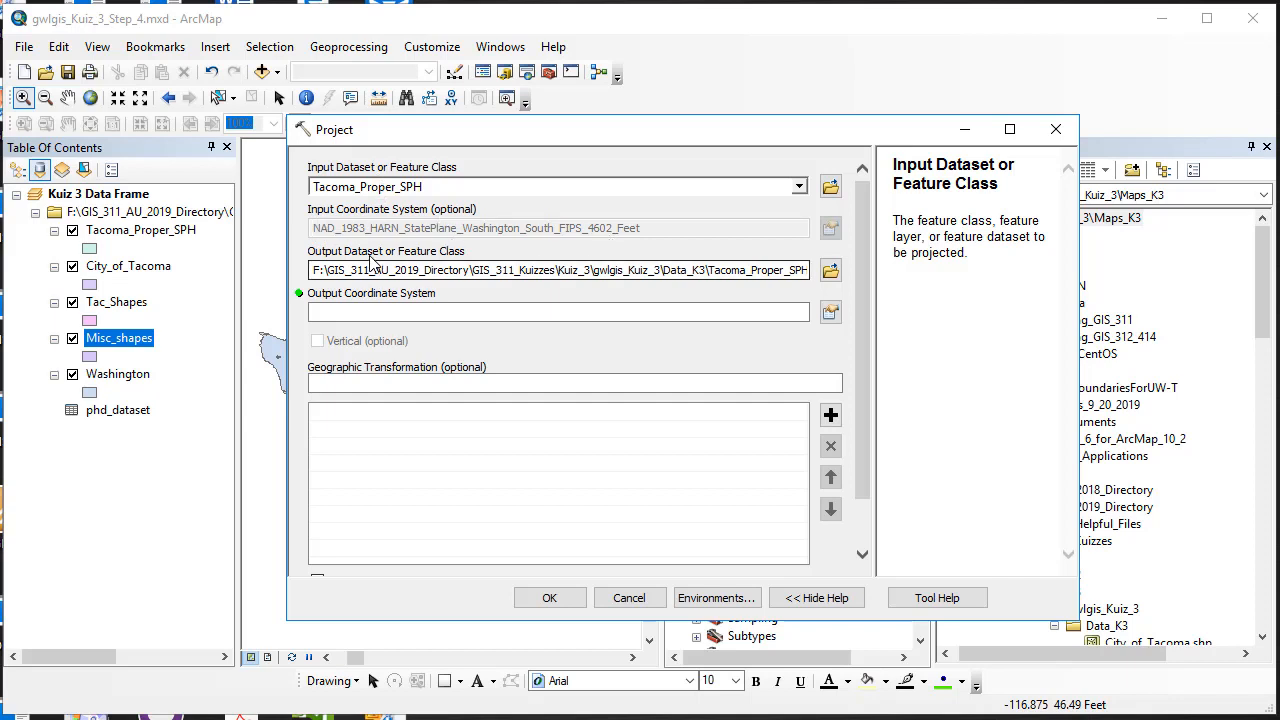
Step: Set the Project output to Tac_Proper_Proj_10N.shp in the Data_K3 folder
{"action": "left_click", "coordinate": [830, 270]}
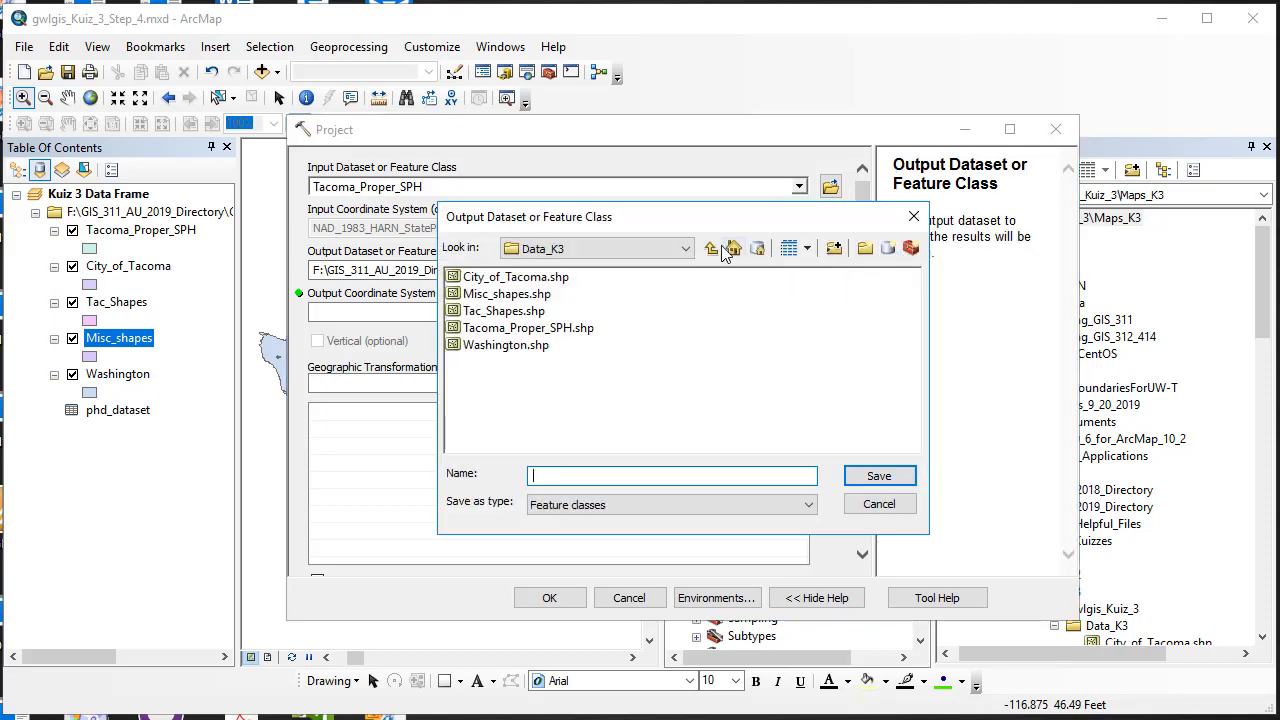
{"action": "left_click", "coordinate": [686, 249]}
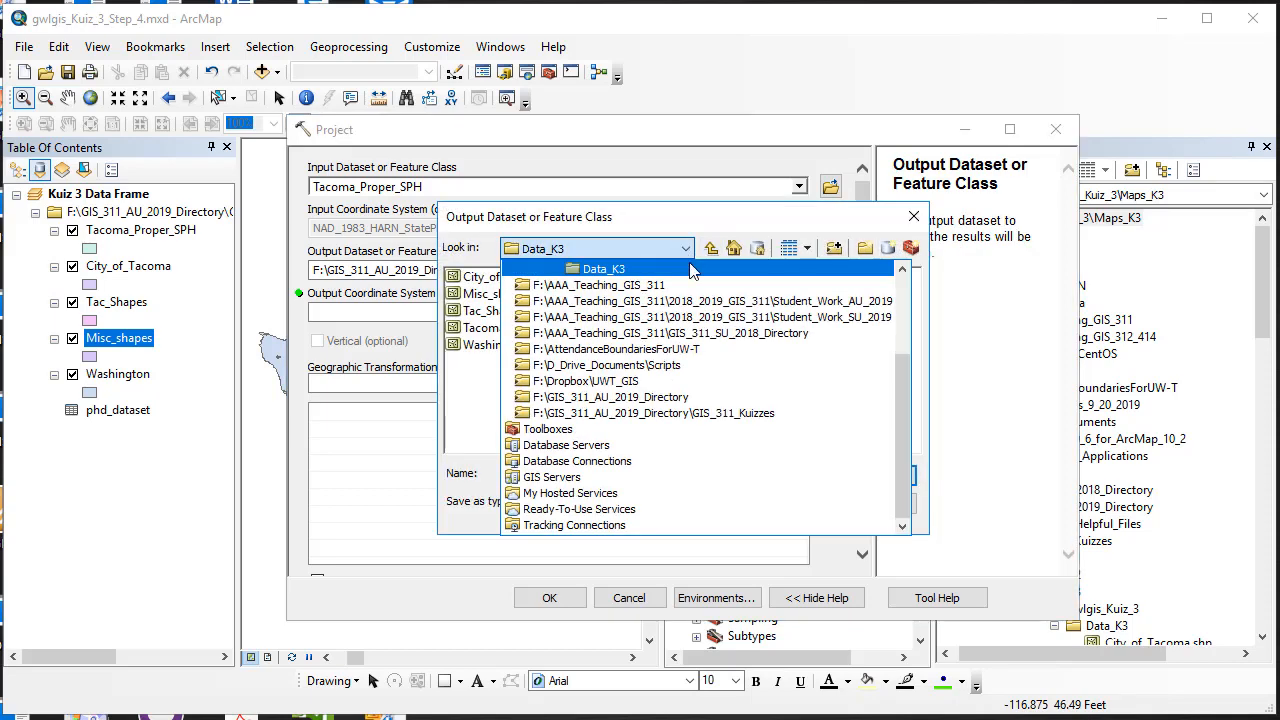
{"action": "scroll", "coordinate": [620, 310], "scroll_direction": "up", "scroll_amount": 2}
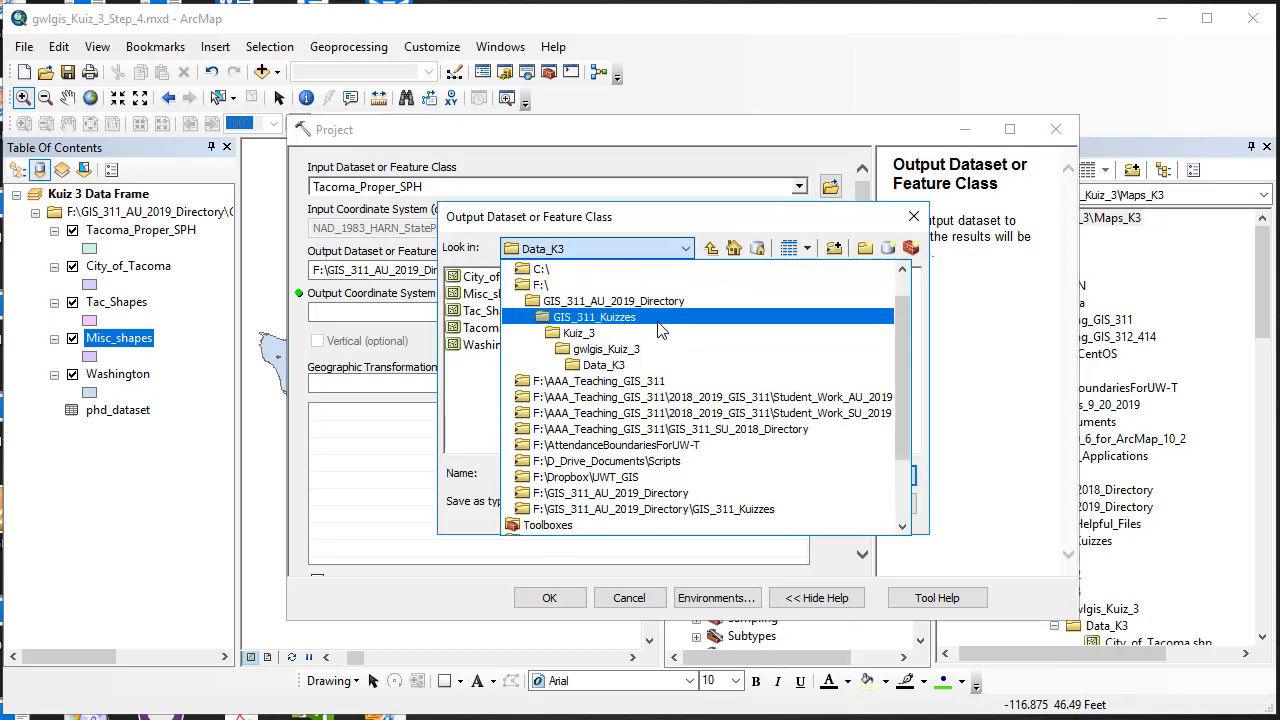
{"action": "left_click", "coordinate": [606, 368]}
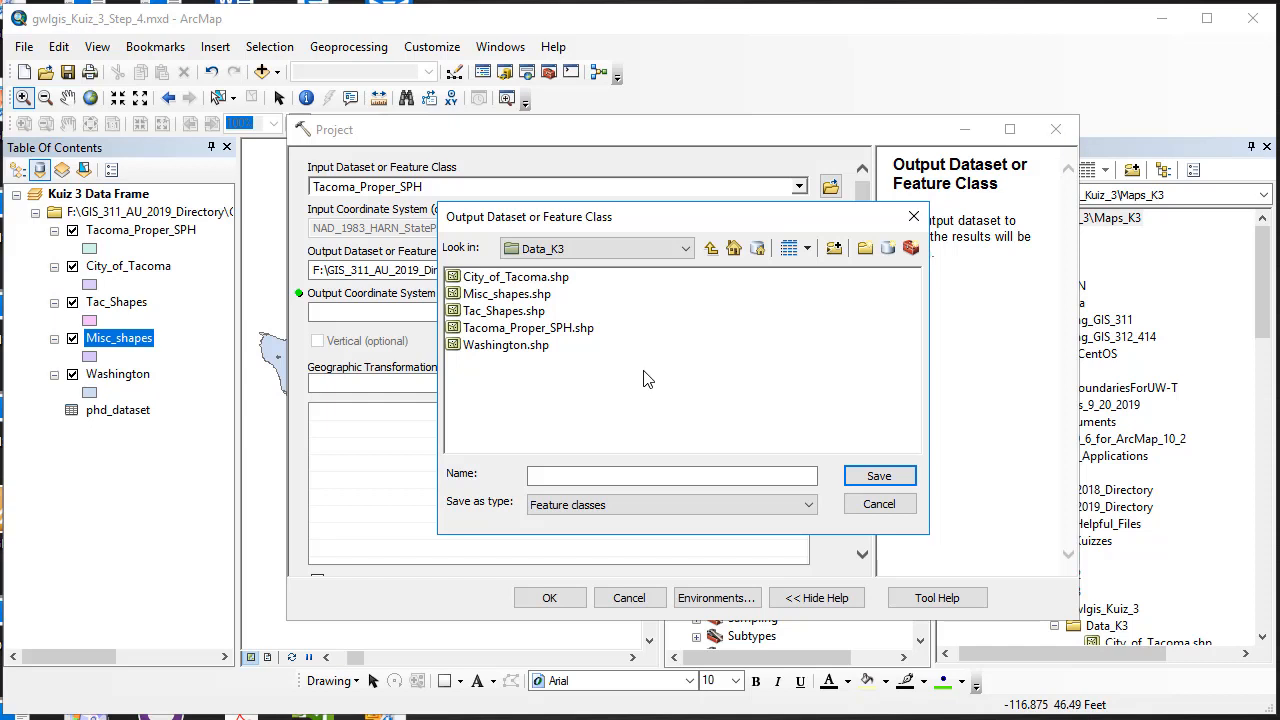
{"action": "left_click", "coordinate": [519, 332]}
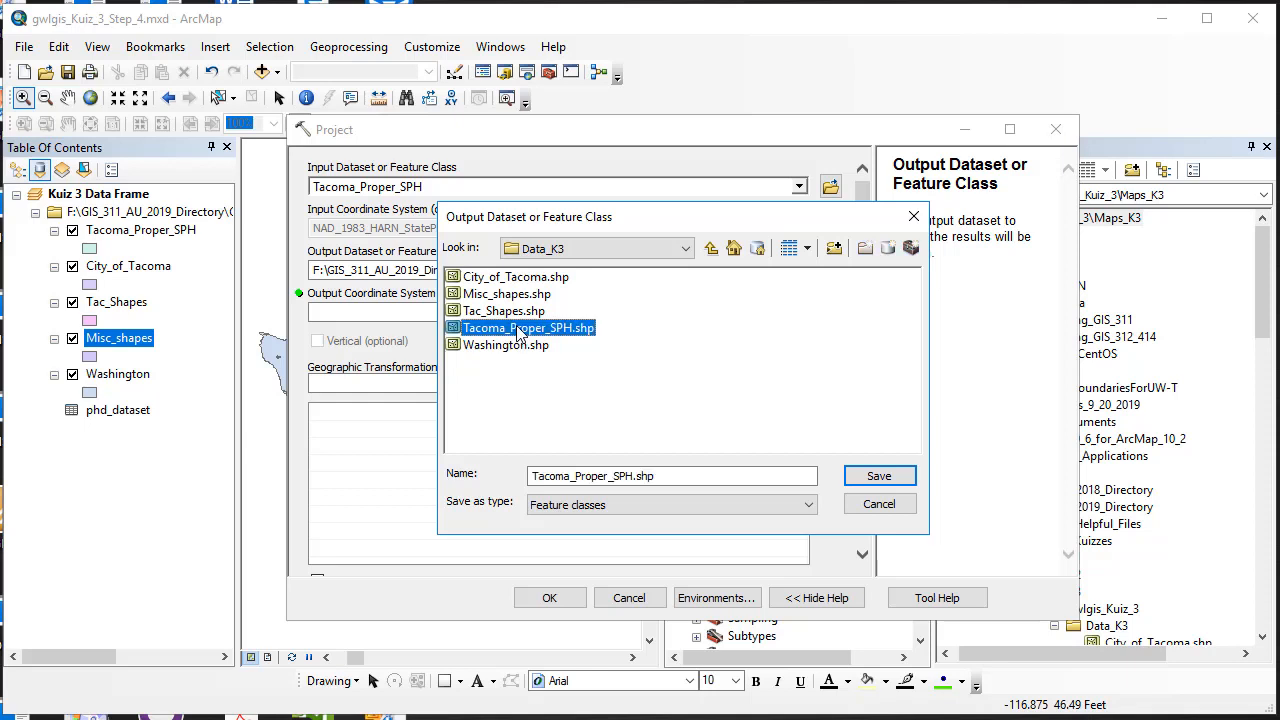
{"action": "left_click_drag", "start_coordinate": [572, 476], "coordinate": [551, 477]}
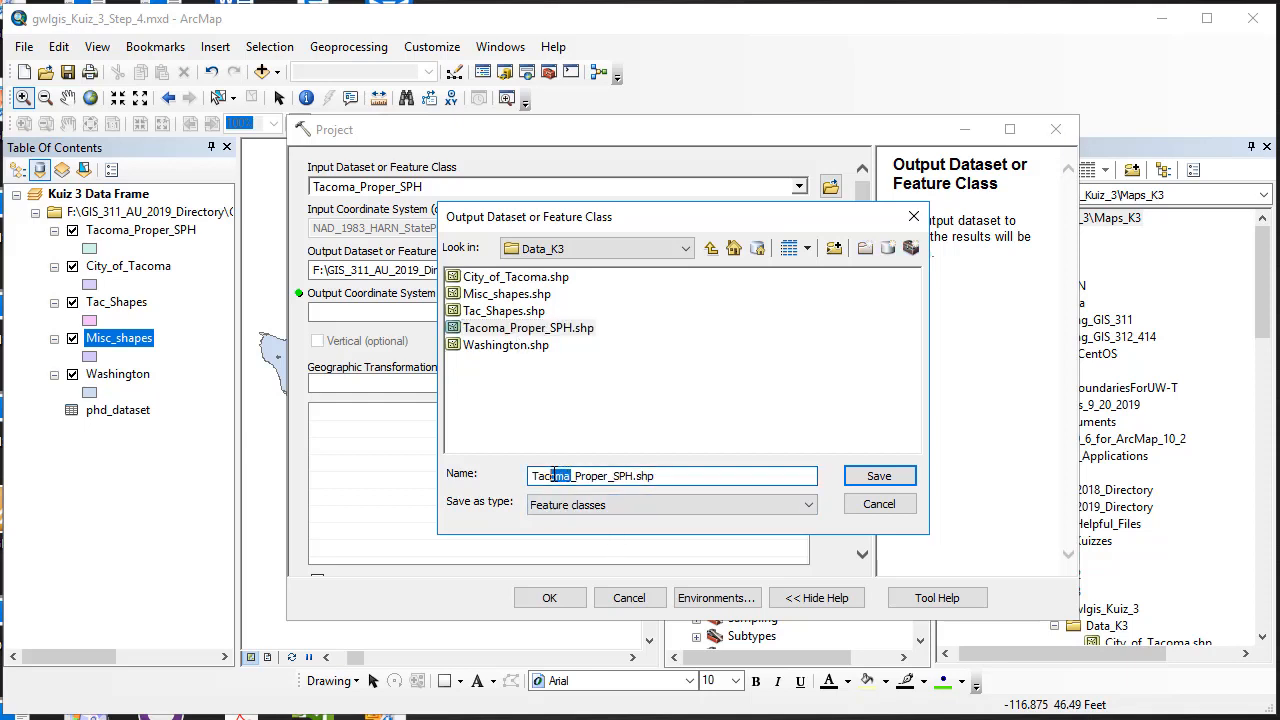
{"action": "key", "text": "BackSpace"}
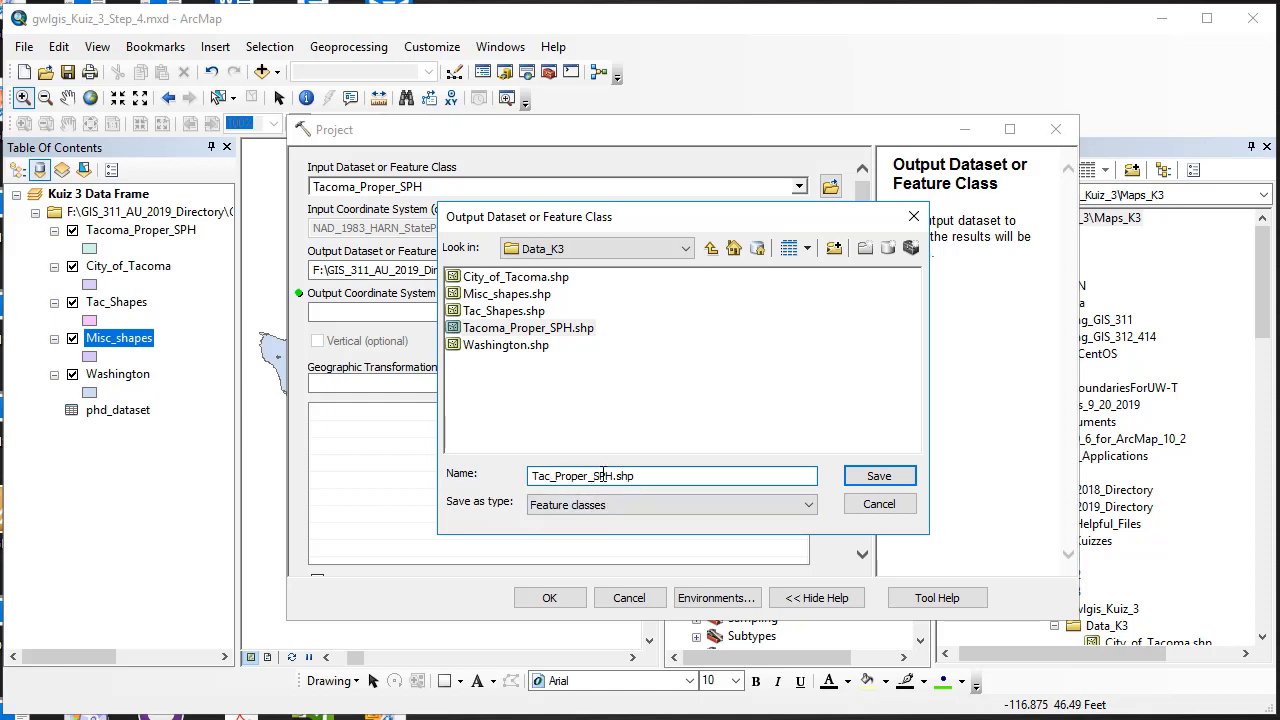
{"action": "left_click", "coordinate": [603, 476]}
{"action": "type", "text": "Proj"}
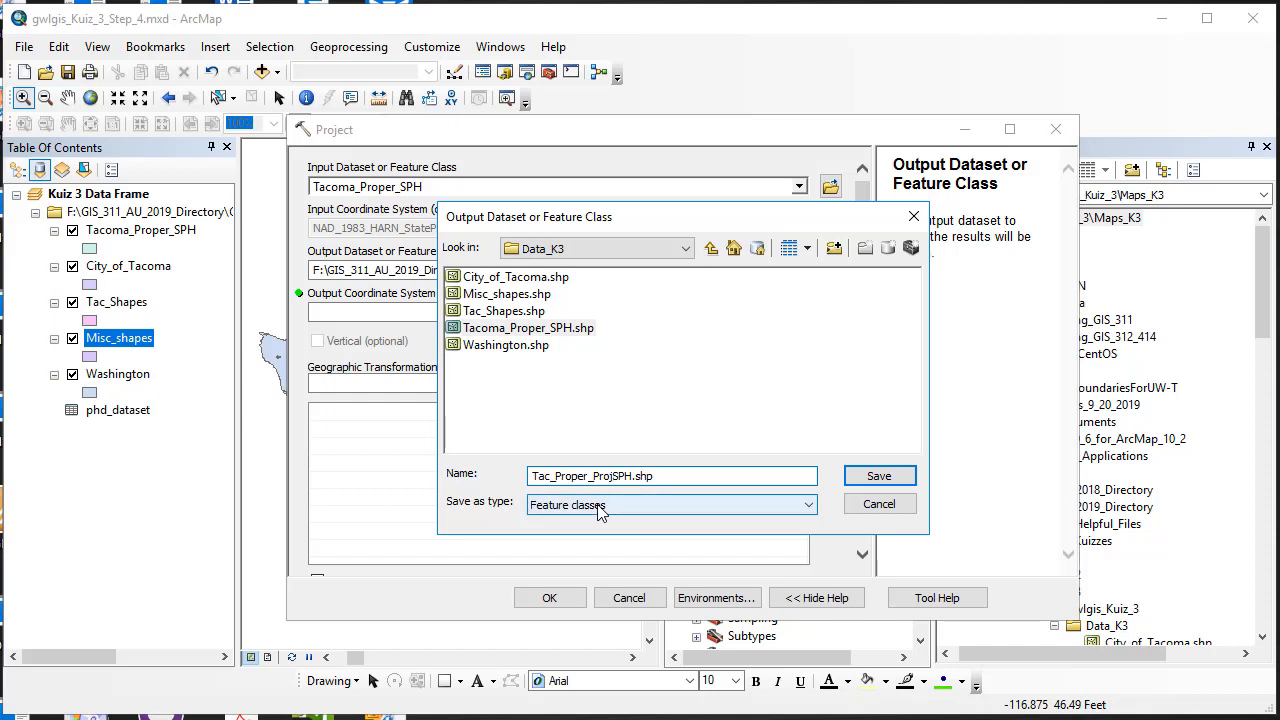
{"action": "type", "text": "_10N"}
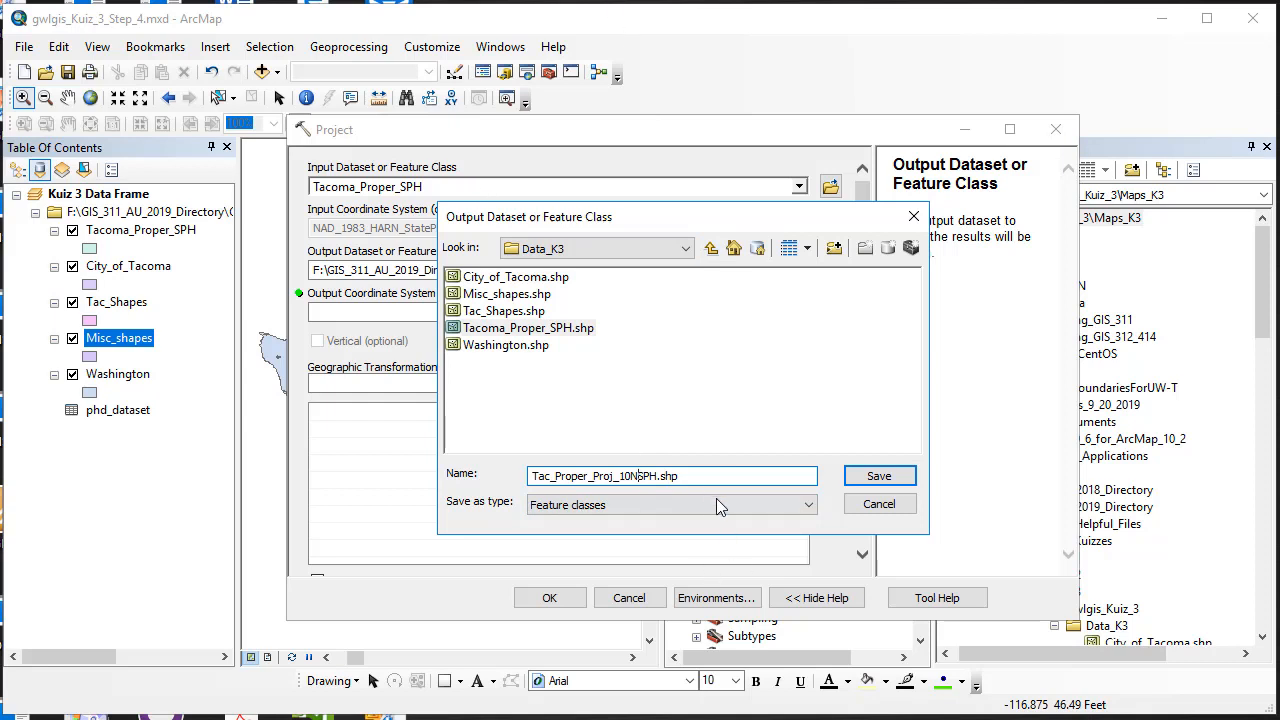
{"action": "key", "text": "Delete"}
{"action": "key", "text": "Delete"}
{"action": "key", "text": "Delete"}
{"action": "left_click", "coordinate": [879, 476]}
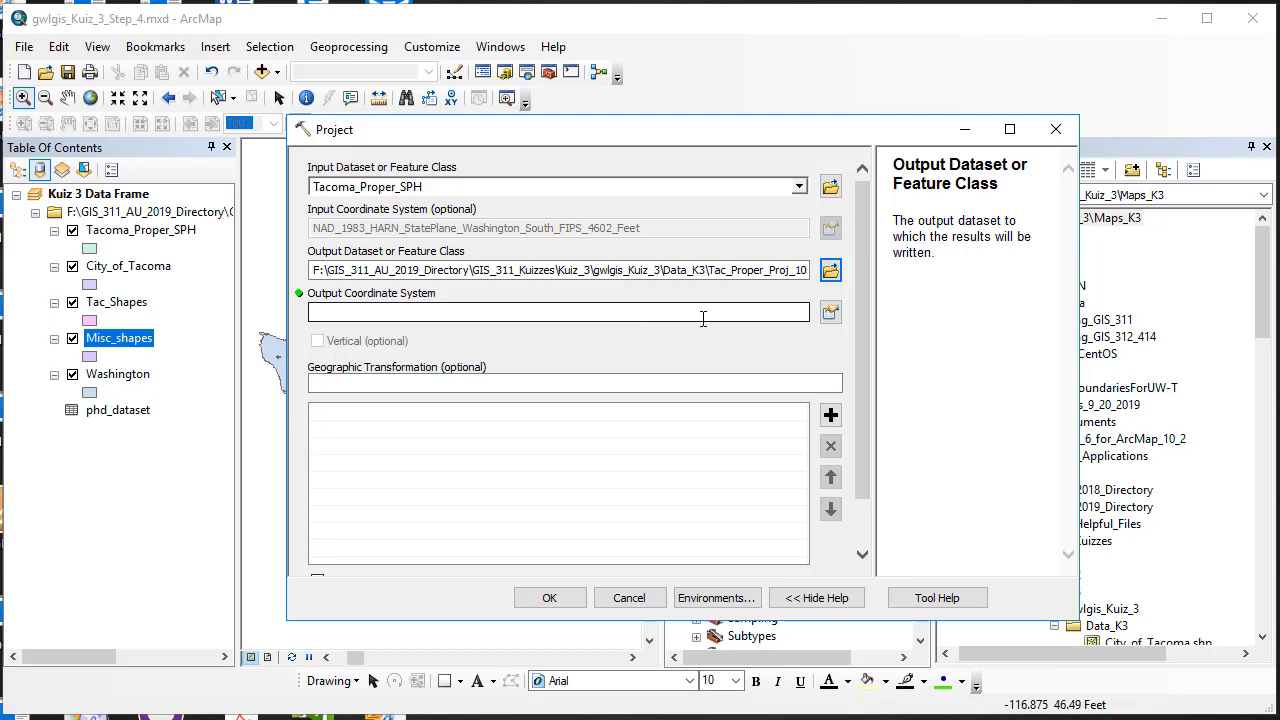
{"action": "left_click", "coordinate": [830, 312]}
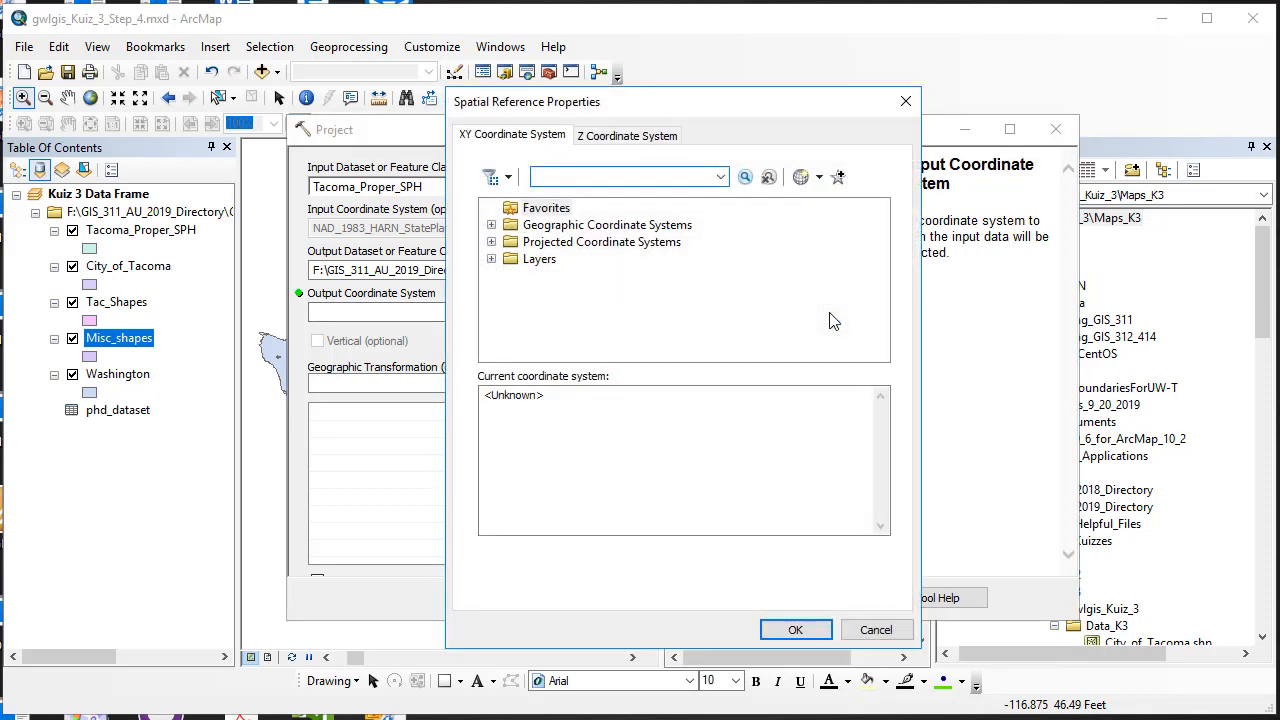
Step: Choose NAD 1983 UTM Zone 10N as the output coordinate system and run Project
{"action": "left_click", "coordinate": [905, 101]}
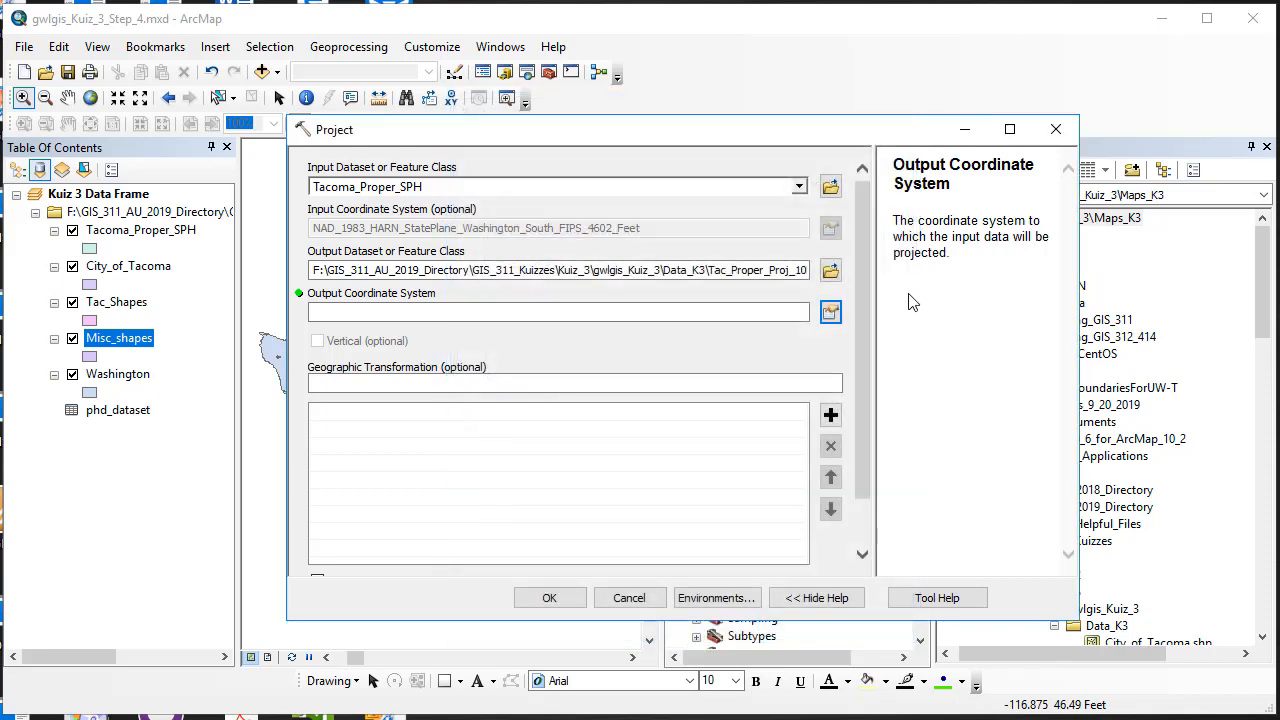
{"action": "left_click", "coordinate": [831, 313]}
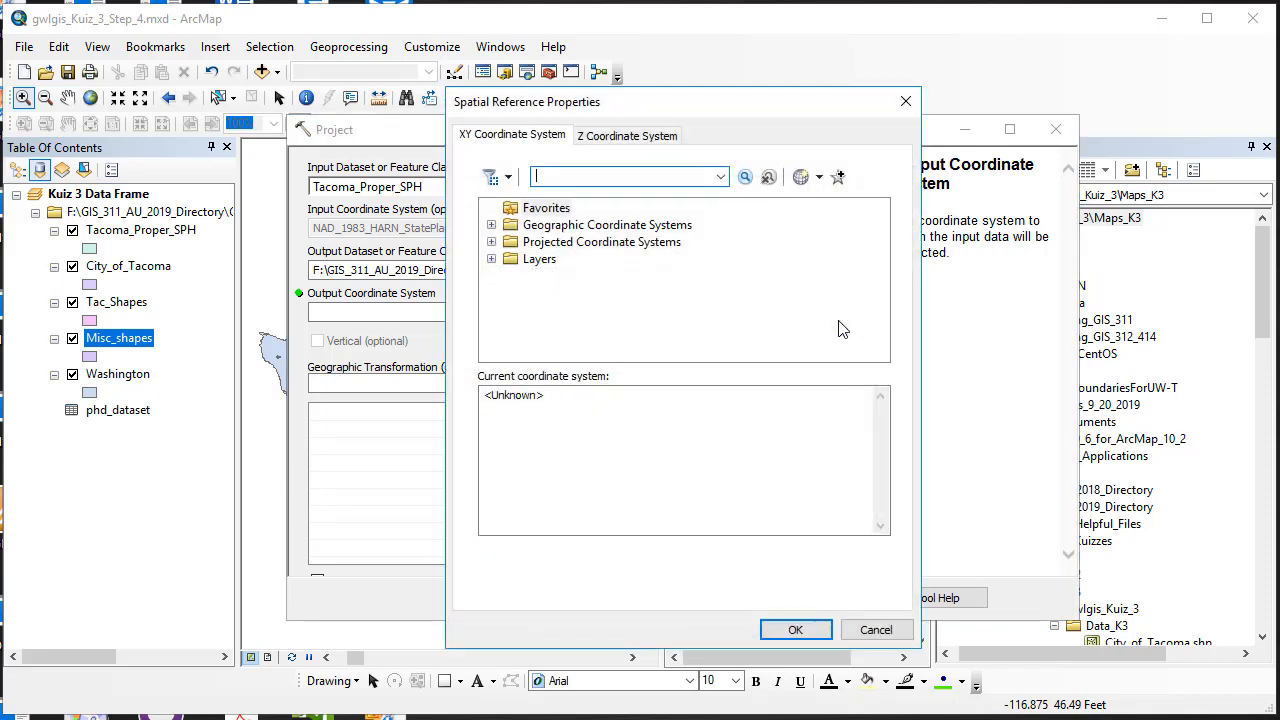
{"action": "left_click", "coordinate": [491, 242]}
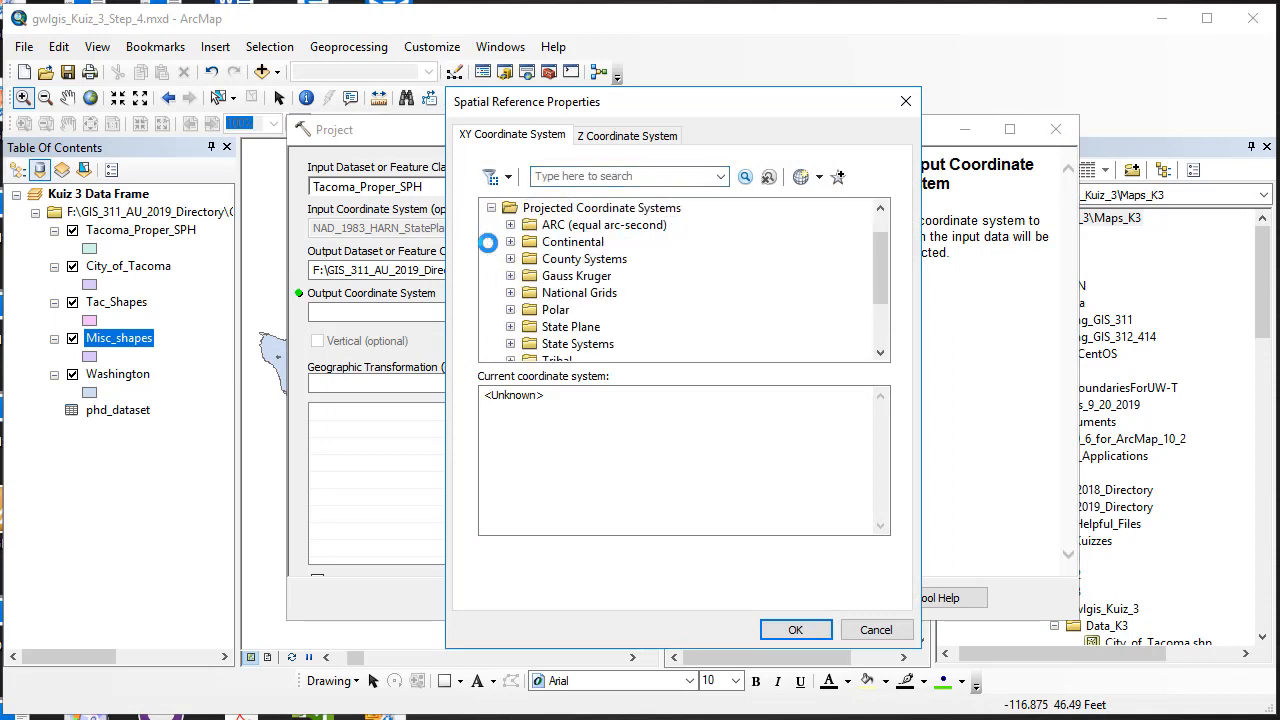
{"action": "scroll", "coordinate": [507, 330], "scroll_direction": "down", "scroll_amount": 1}
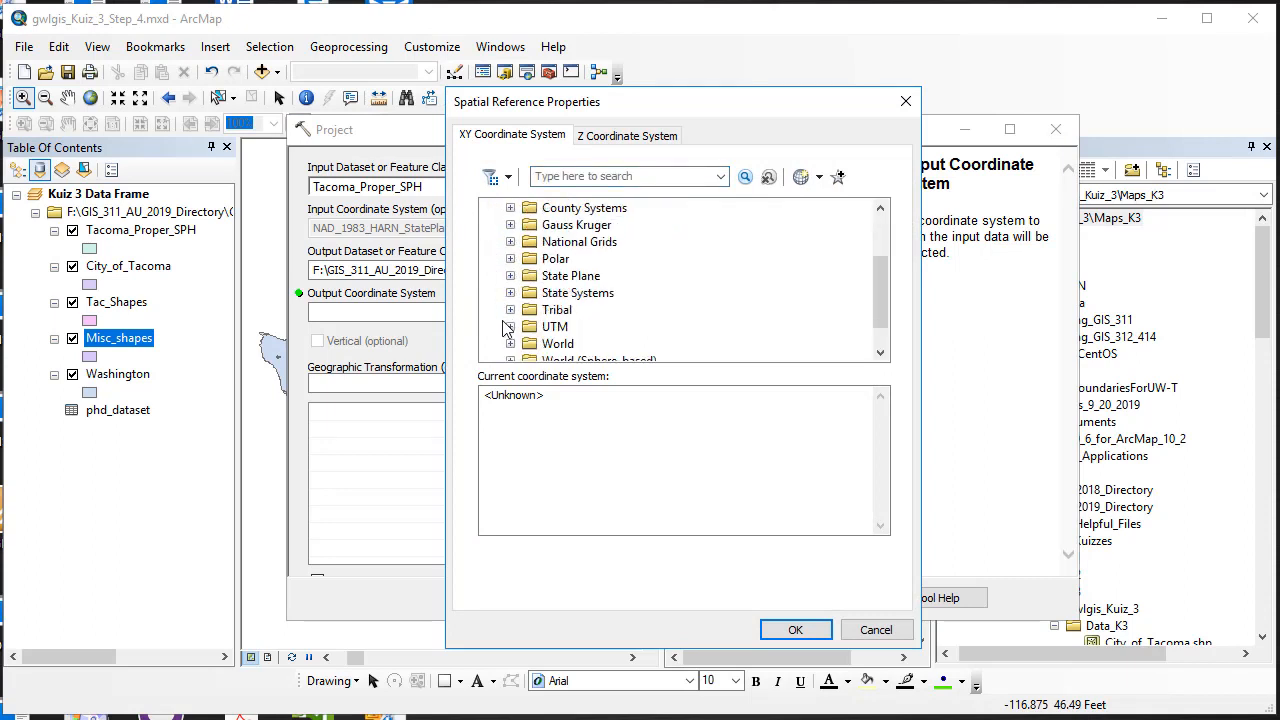
{"action": "left_click", "coordinate": [511, 326]}
{"action": "scroll", "coordinate": [514, 322], "scroll_direction": "down", "scroll_amount": 1}
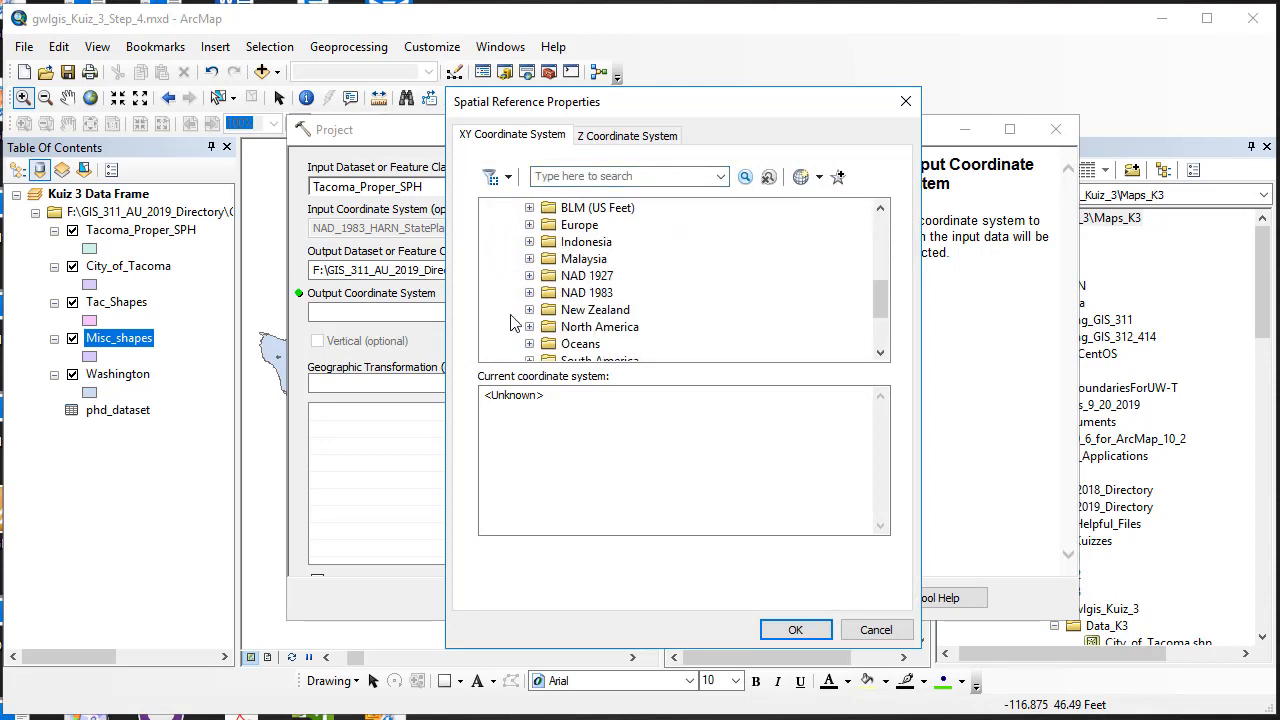
{"action": "left_click", "coordinate": [529, 293]}
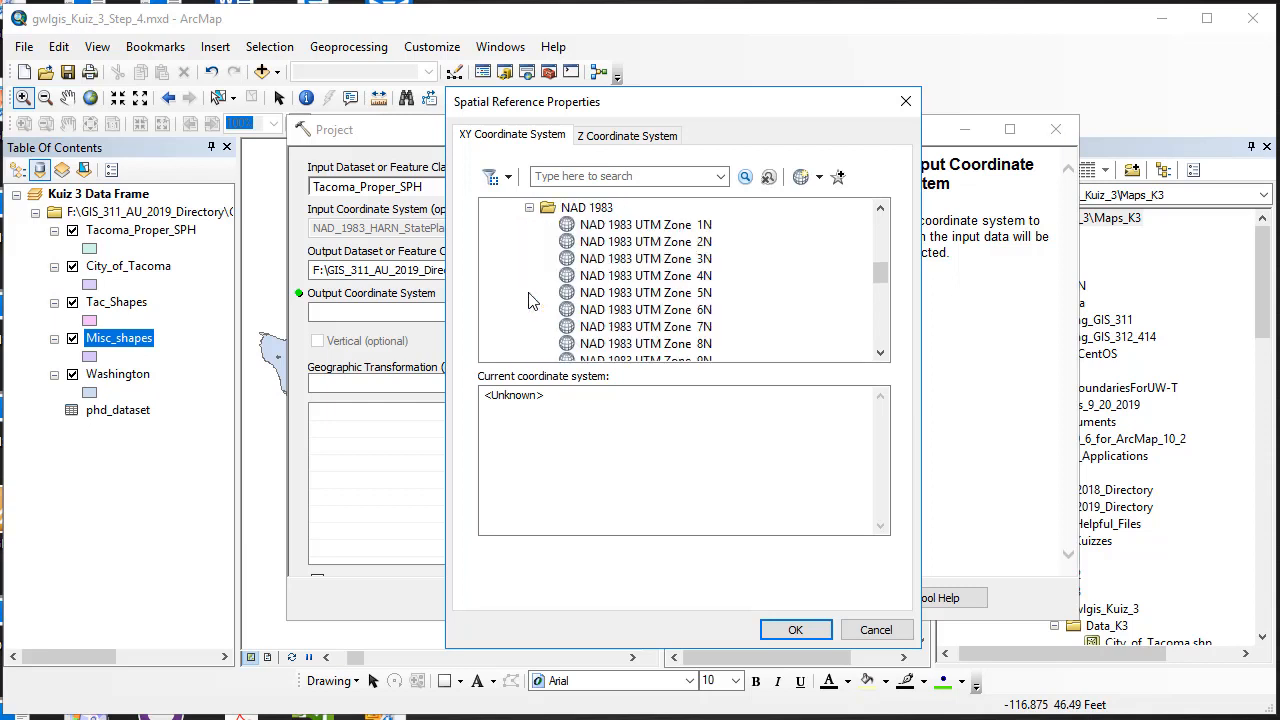
{"action": "scroll", "coordinate": [531, 300], "scroll_direction": "down", "scroll_amount": 2}
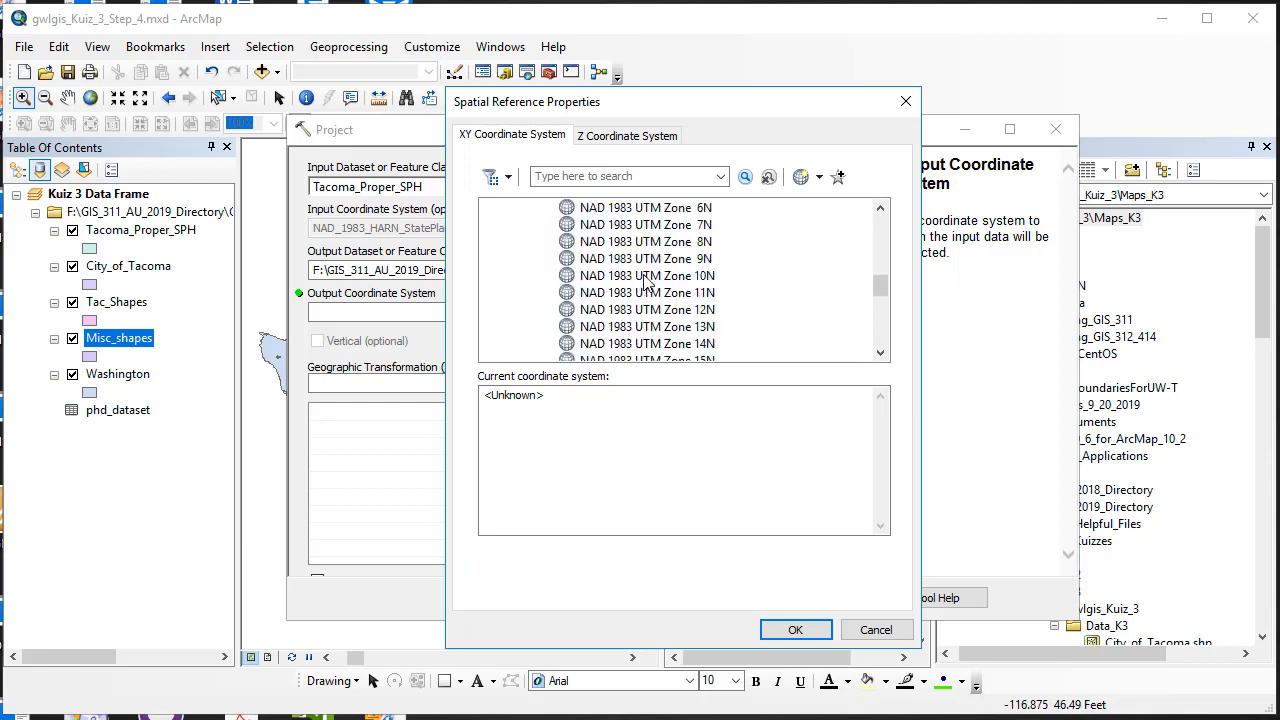
{"action": "left_click", "coordinate": [645, 276]}
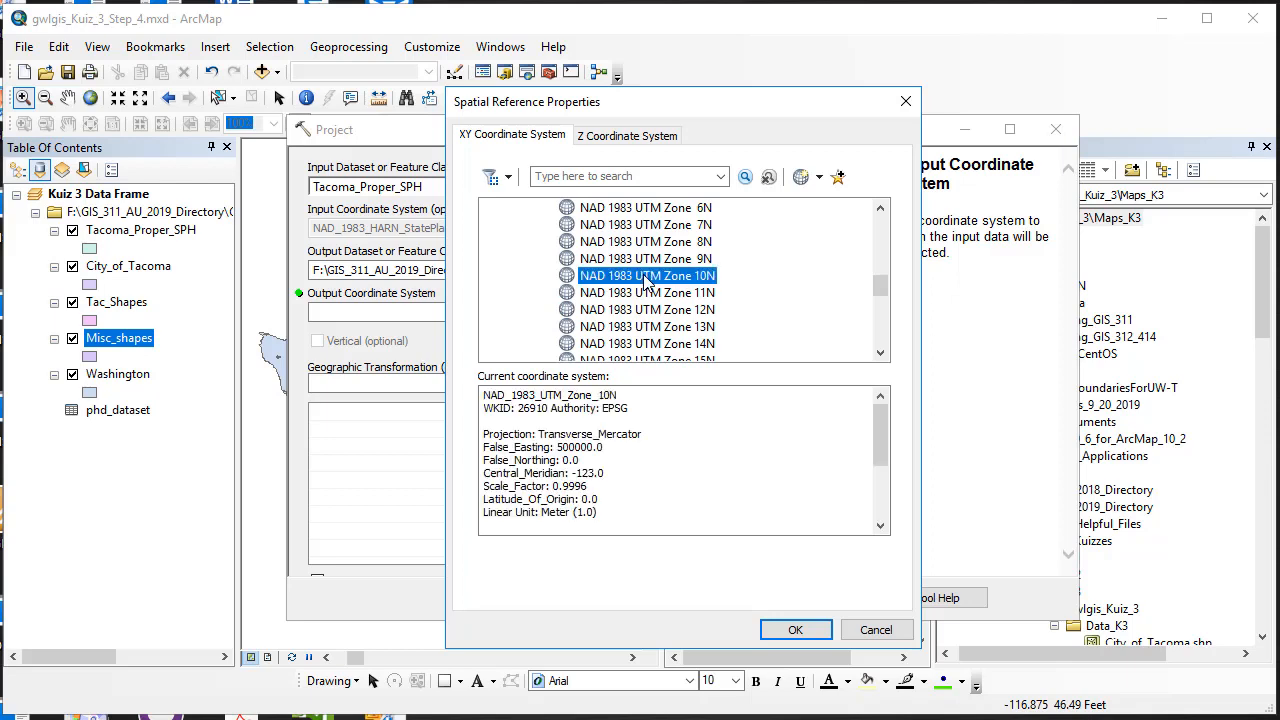
{"action": "left_click", "coordinate": [795, 630]}
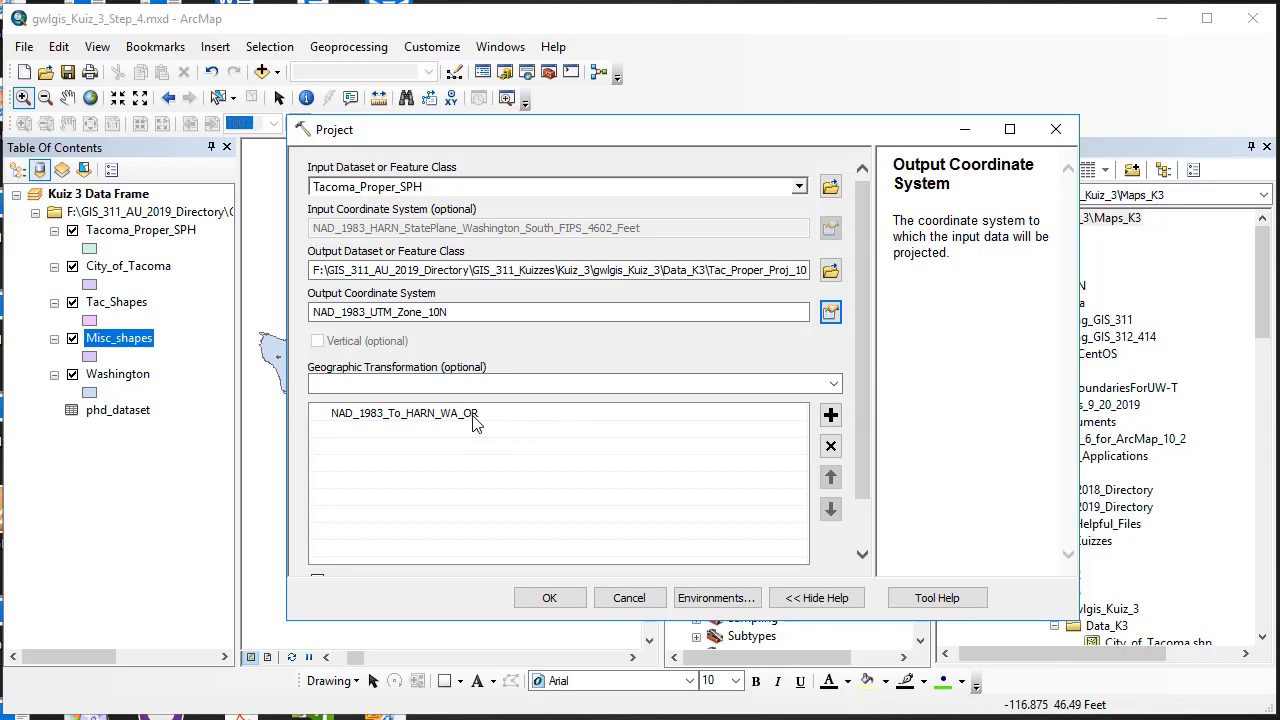
{"action": "left_click", "coordinate": [549, 599]}
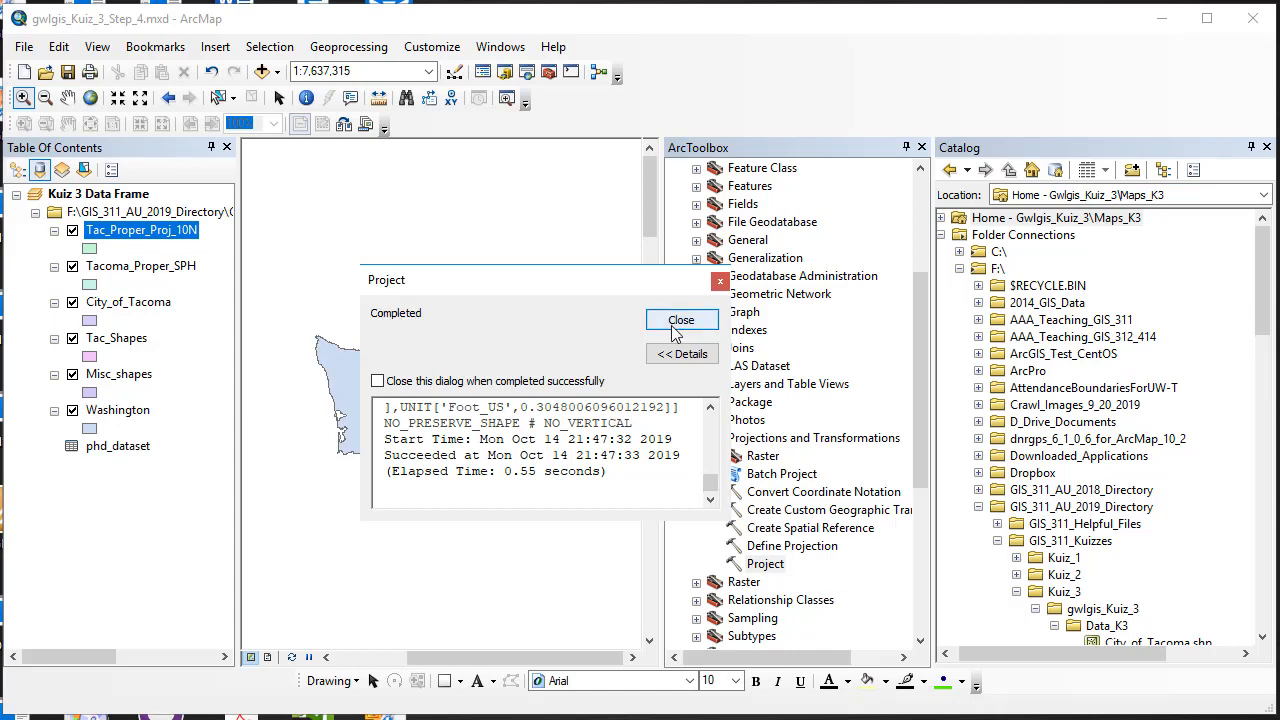
Step: Dismiss the completion report and remove the Tacoma_Proper_SPH layer
{"action": "left_click", "coordinate": [680, 320]}
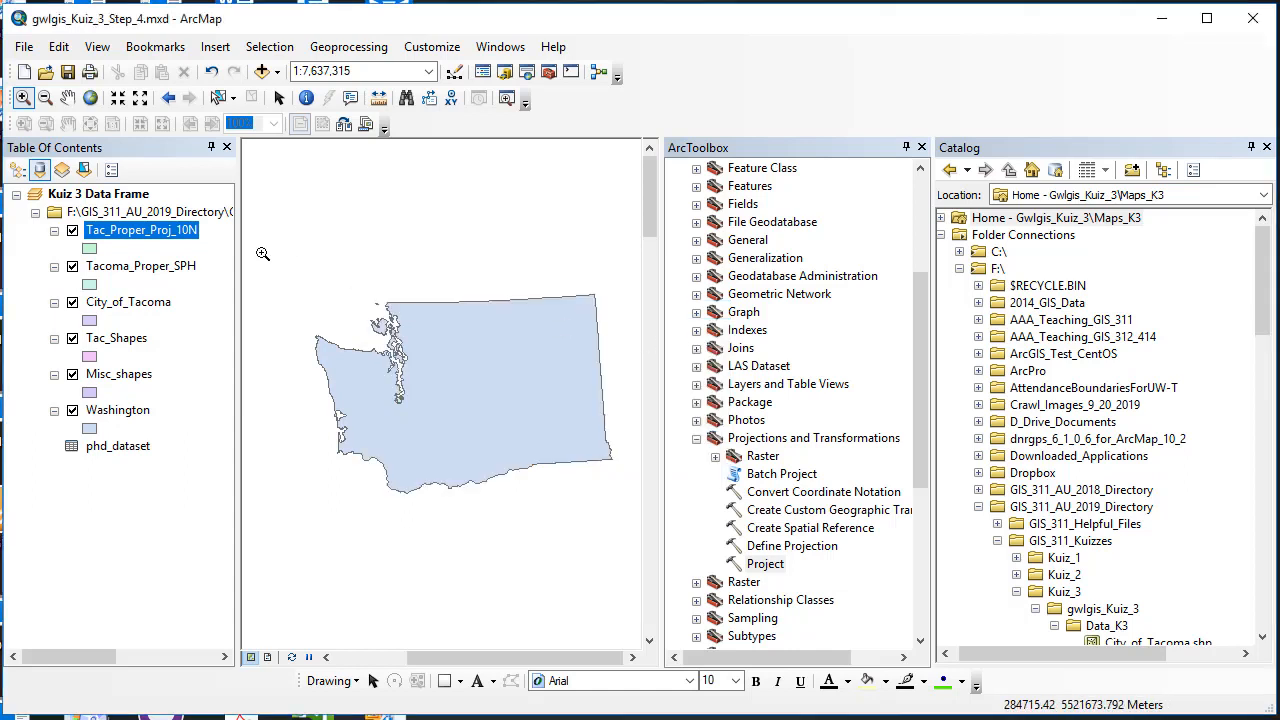
{"action": "right_click", "coordinate": [171, 270]}
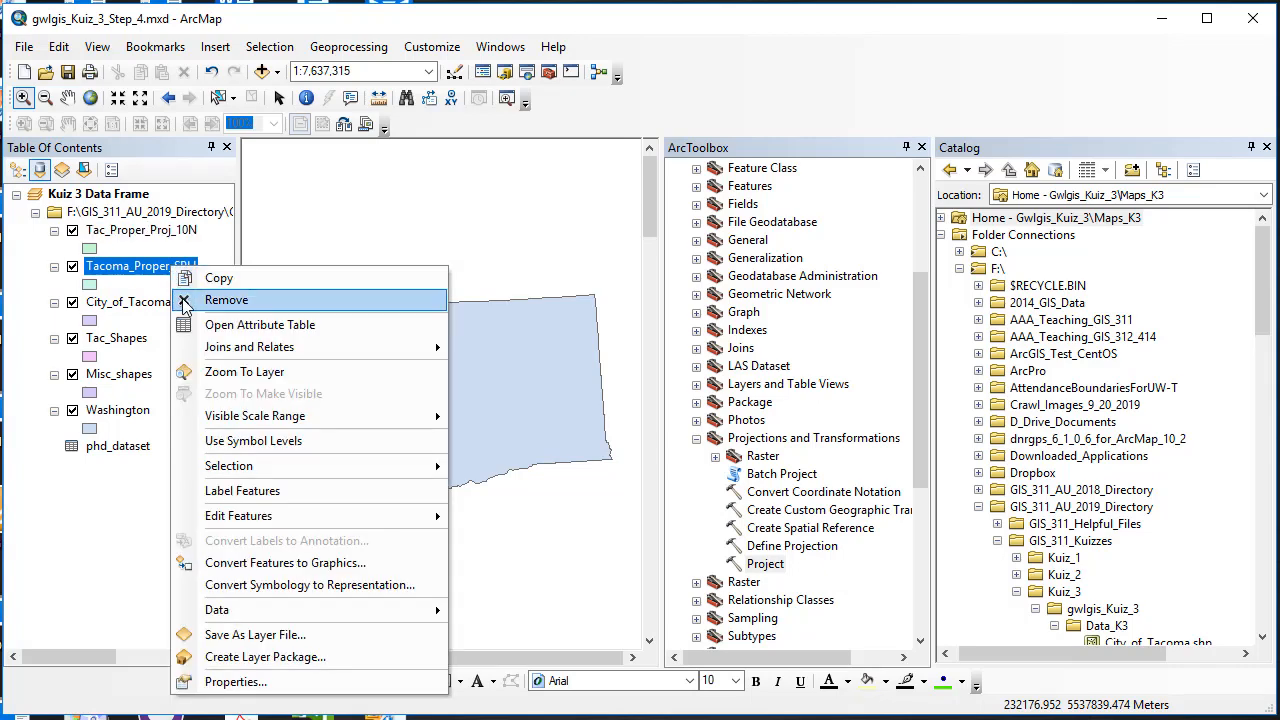
{"action": "left_click", "coordinate": [184, 299]}
Step: Zoom the map to the Tac_Proper_Proj_10N layer
{"action": "right_click", "coordinate": [138, 236]}
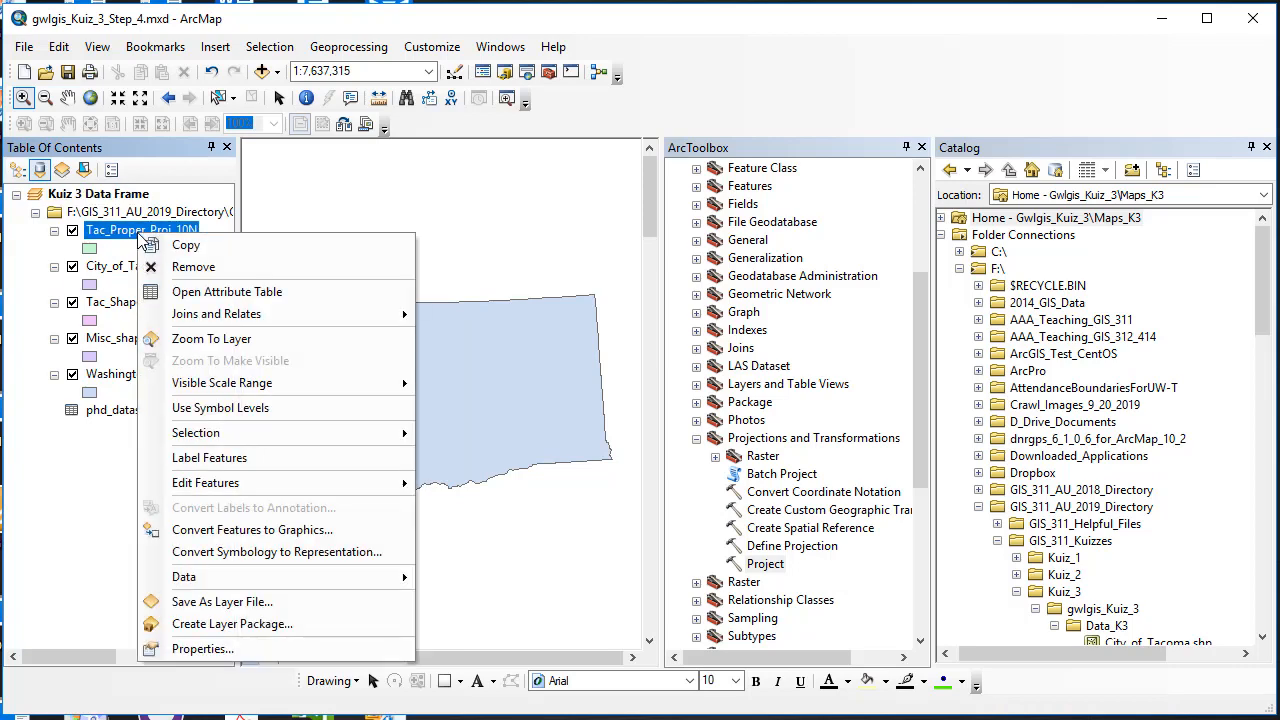
{"action": "left_click", "coordinate": [172, 342]}
{"action": "left_click", "coordinate": [172, 340]}
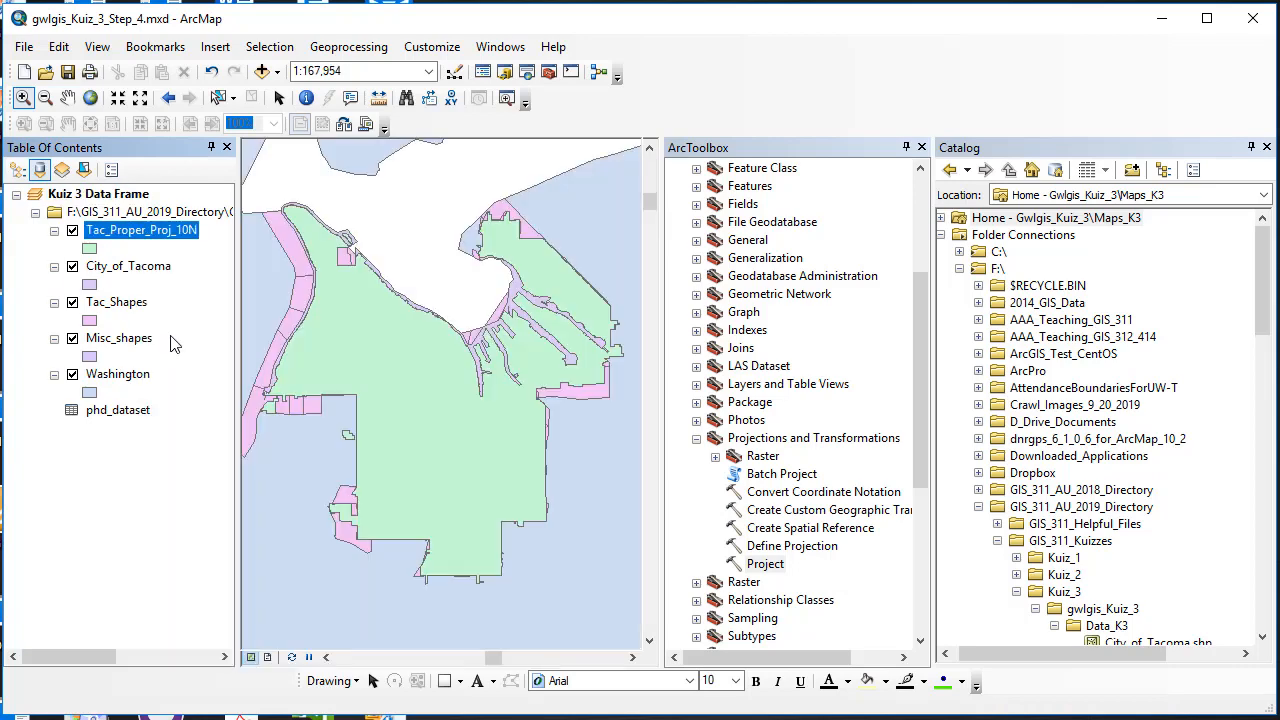
Step: Clear the Kuiz 3 Data Frame's coordinate system, apply it, and zoom to full extent
{"action": "right_click", "coordinate": [127, 196]}
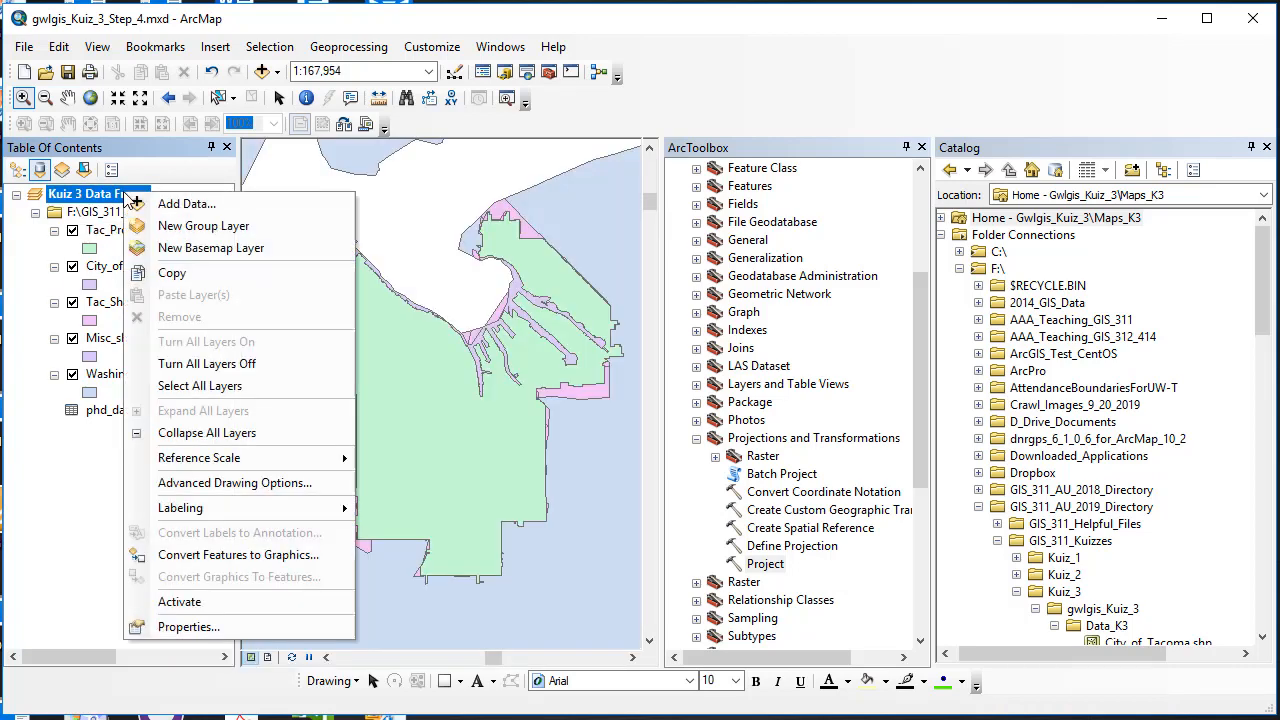
{"action": "left_click", "coordinate": [220, 624]}
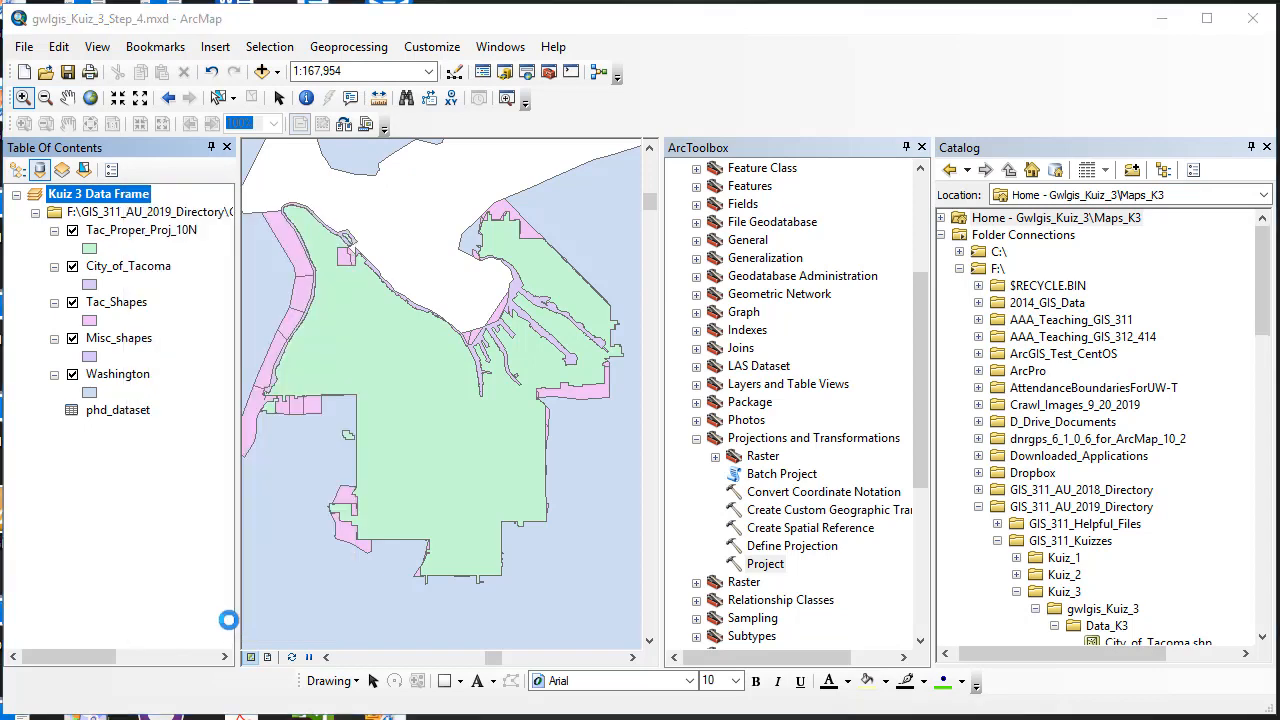
{"action": "left_click", "coordinate": [772, 159]}
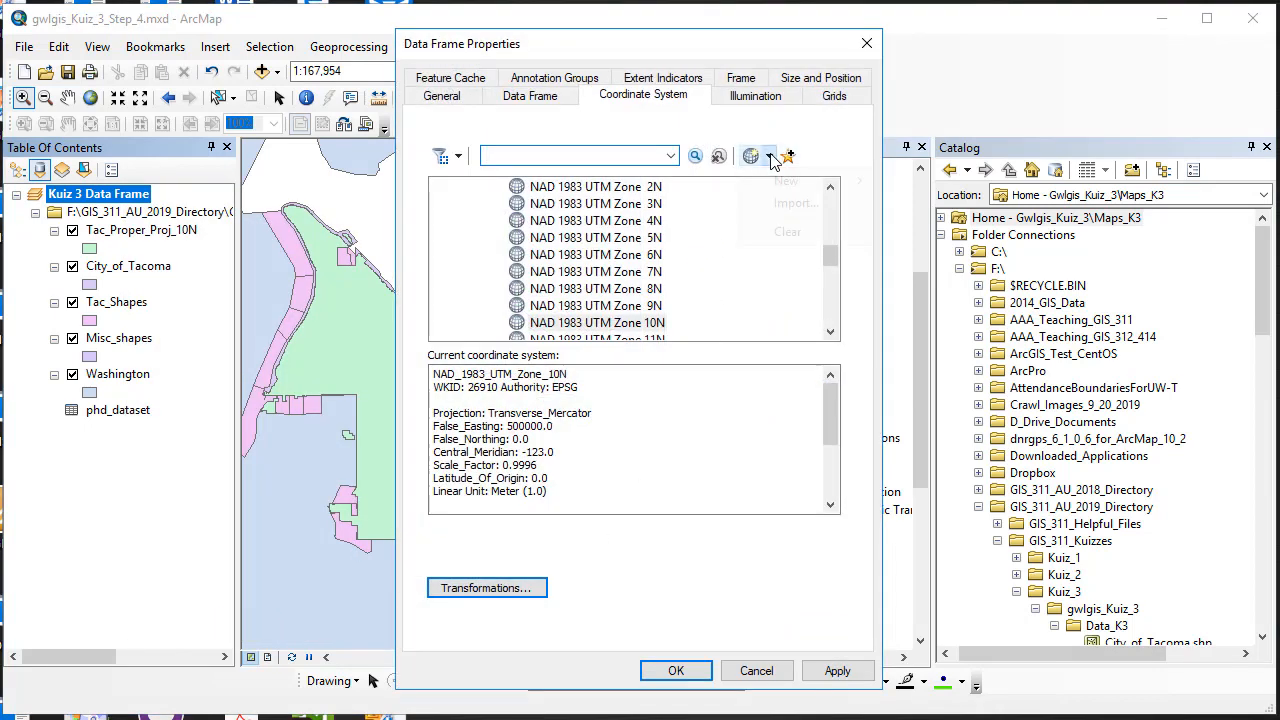
{"action": "left_click", "coordinate": [787, 231]}
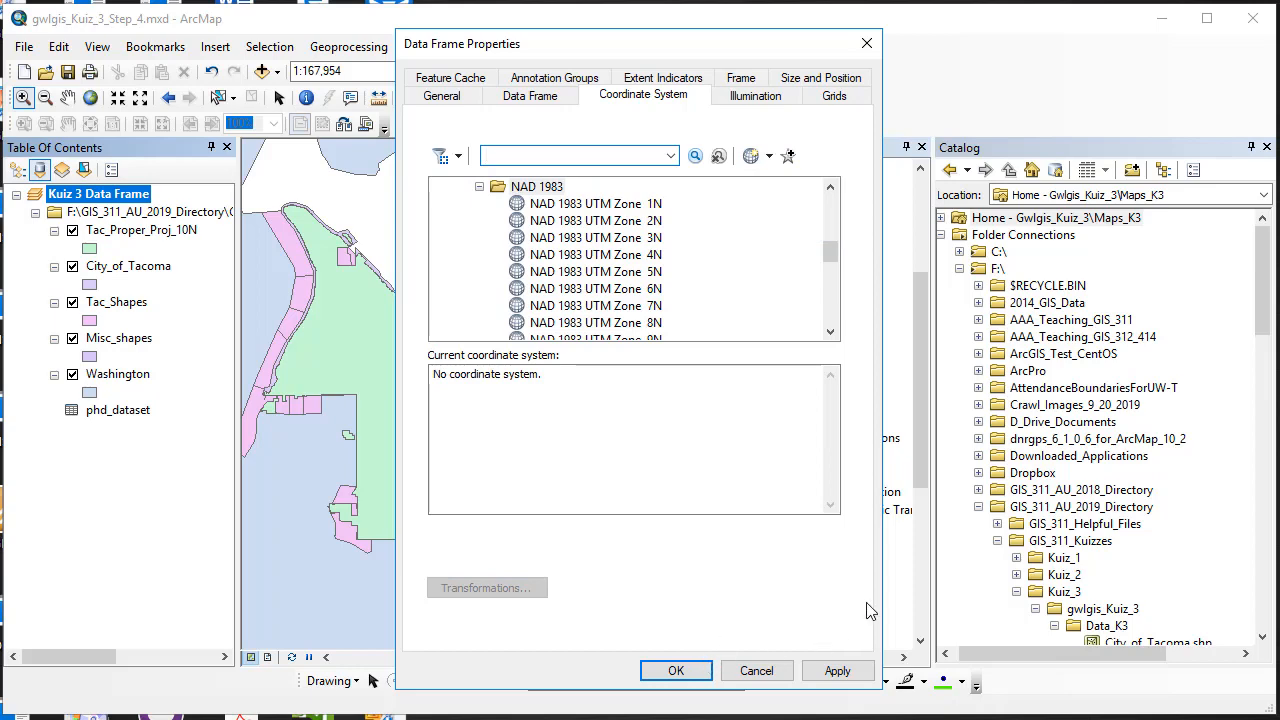
{"action": "left_click_drag", "start_coordinate": [693, 50], "coordinate": [1065, 33]}
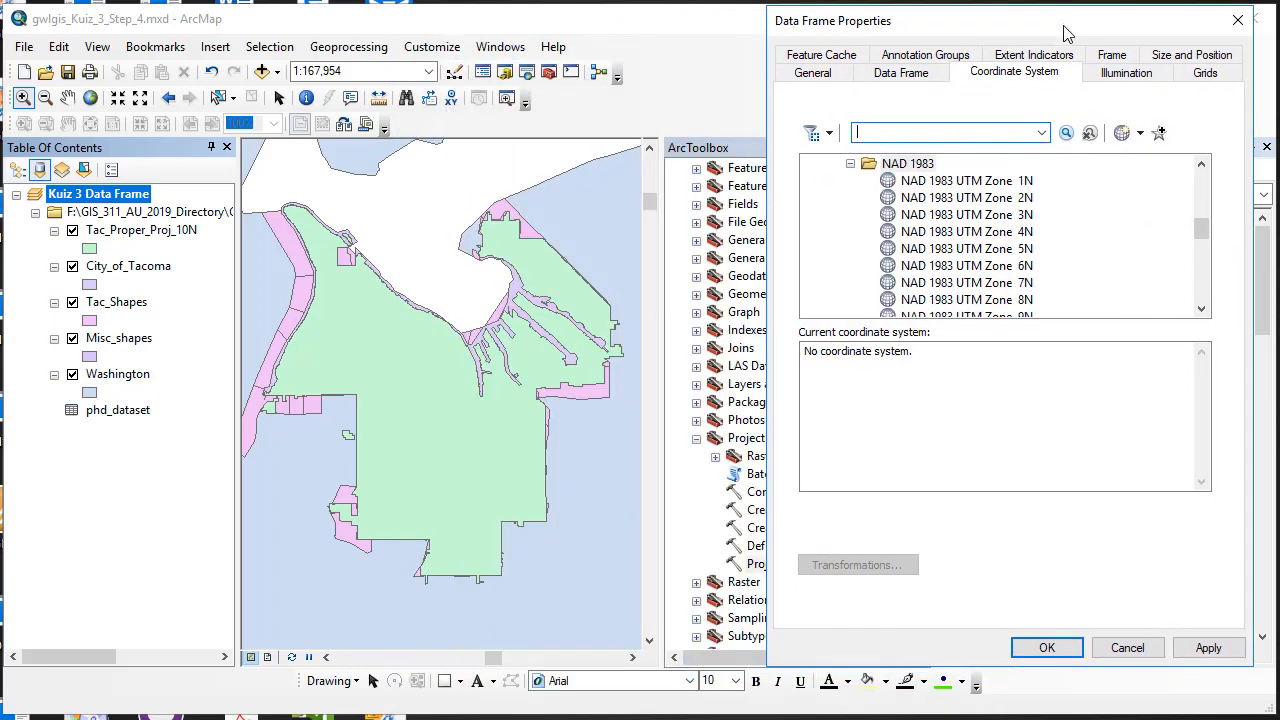
{"action": "left_click", "coordinate": [1208, 648]}
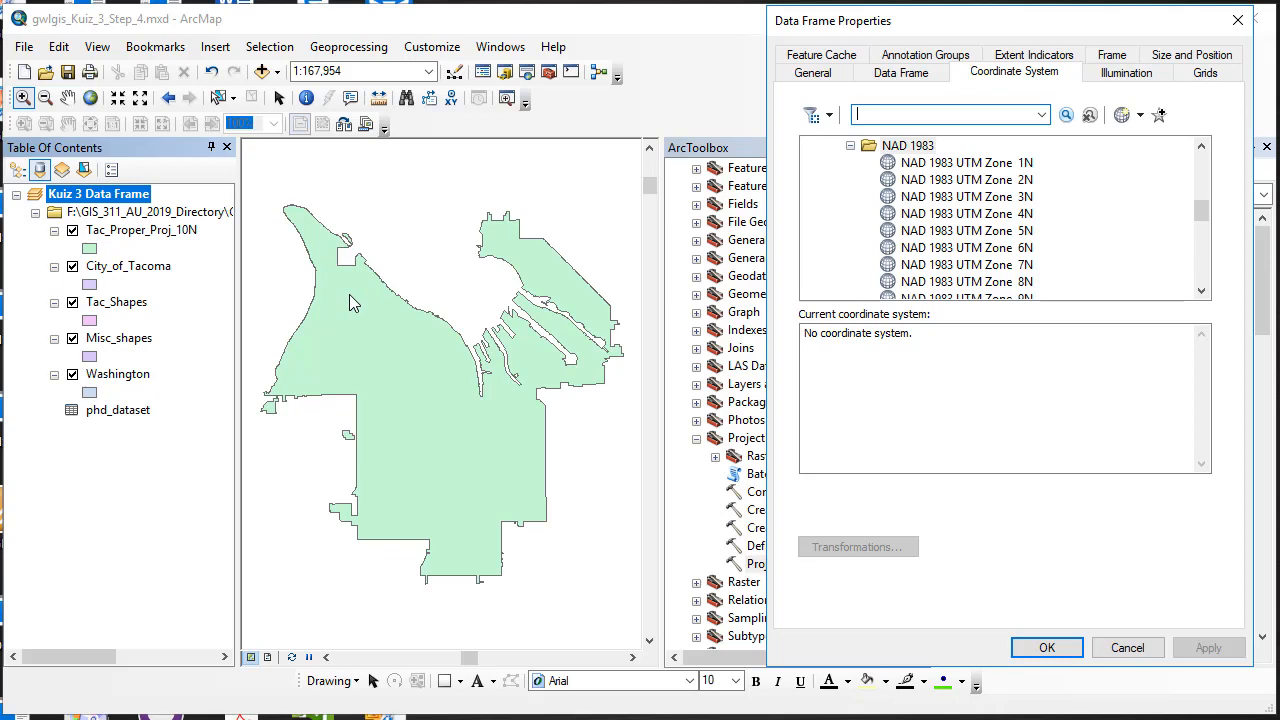
{"action": "left_click", "coordinate": [1046, 648]}
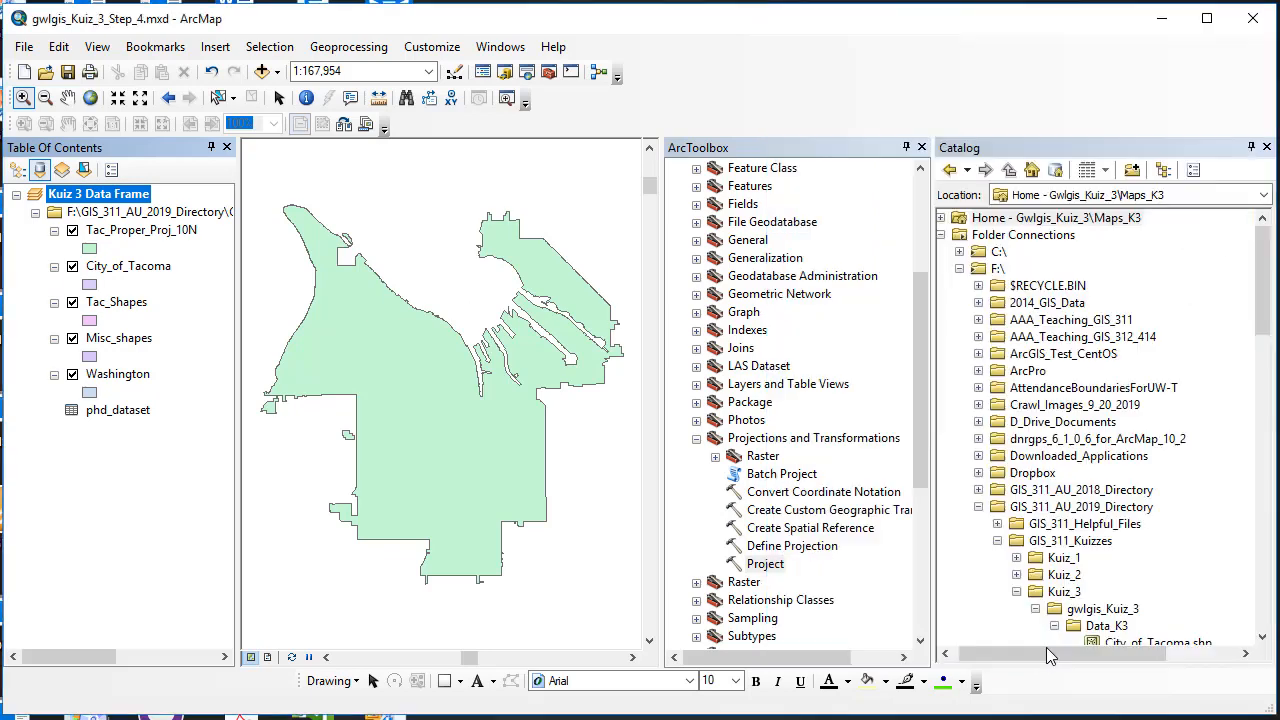
{"action": "left_click", "coordinate": [89, 101]}
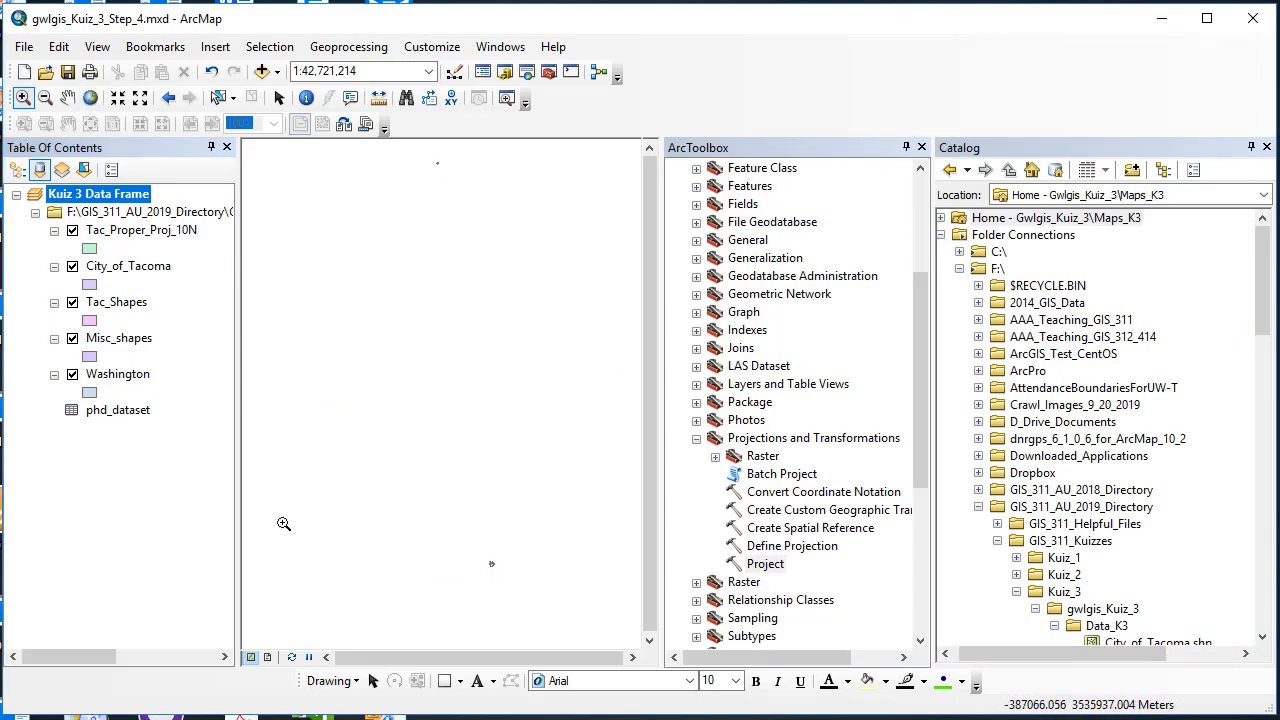
Step: Zoom back to Tac_Proper_Proj_10N and recheck the data frame properties without changes
{"action": "right_click", "coordinate": [126, 230]}
{"action": "left_click", "coordinate": [176, 331]}
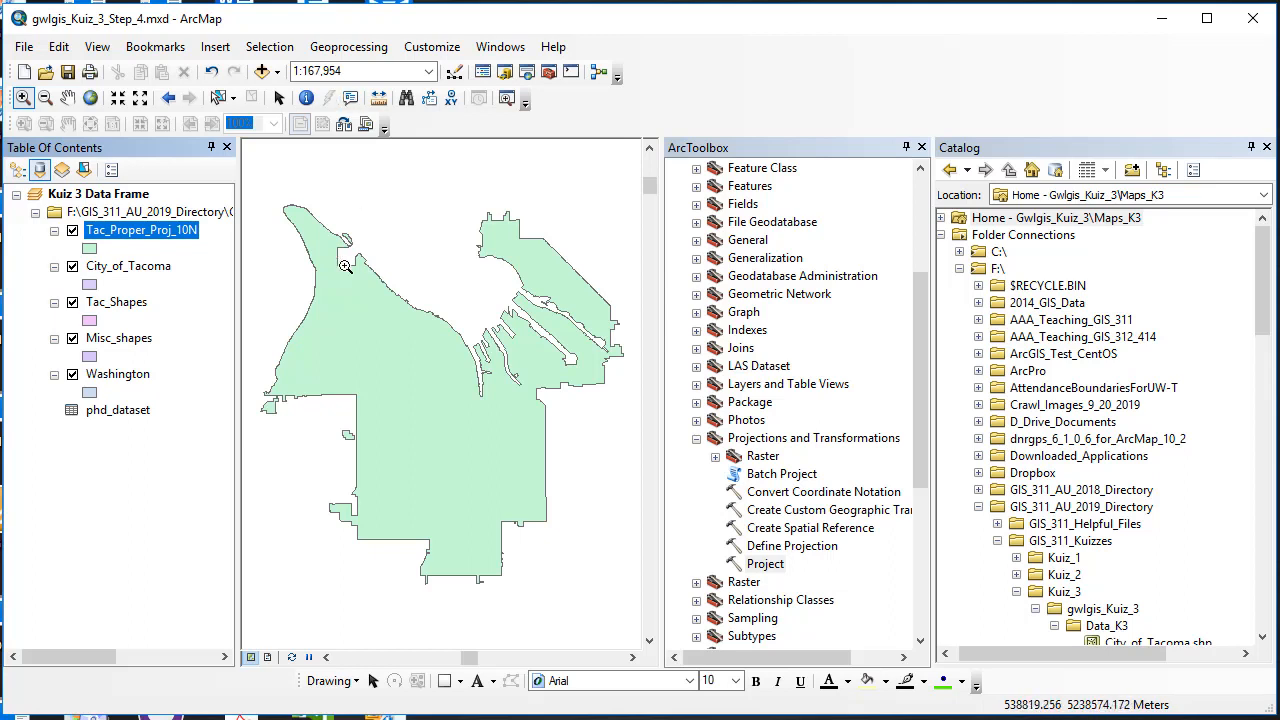
{"action": "right_click", "coordinate": [100, 194]}
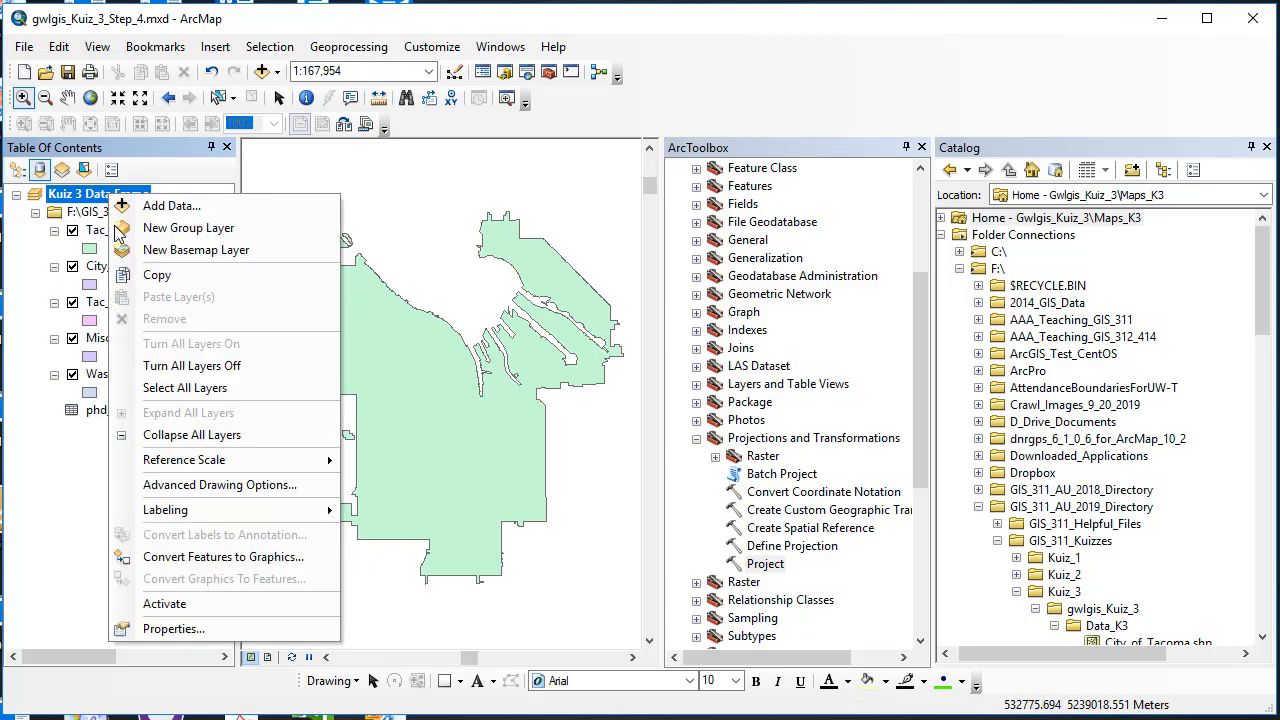
{"action": "left_click", "coordinate": [240, 630]}
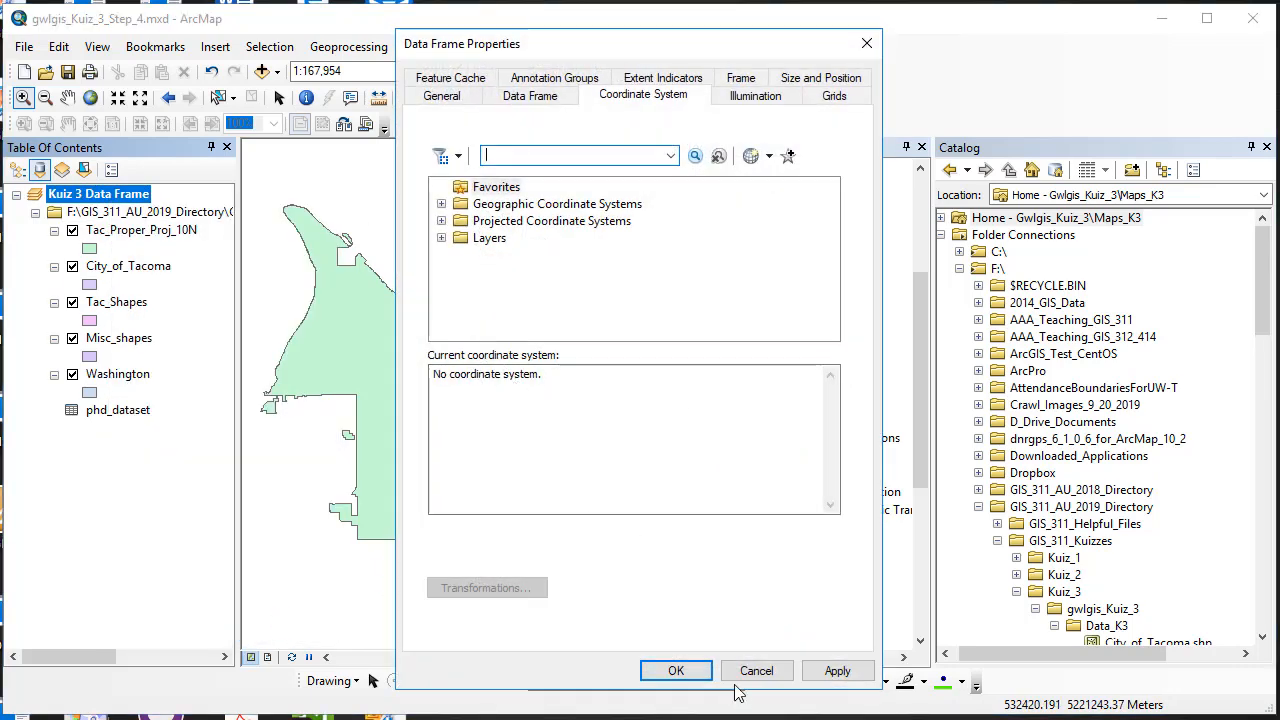
{"action": "left_click", "coordinate": [676, 670]}
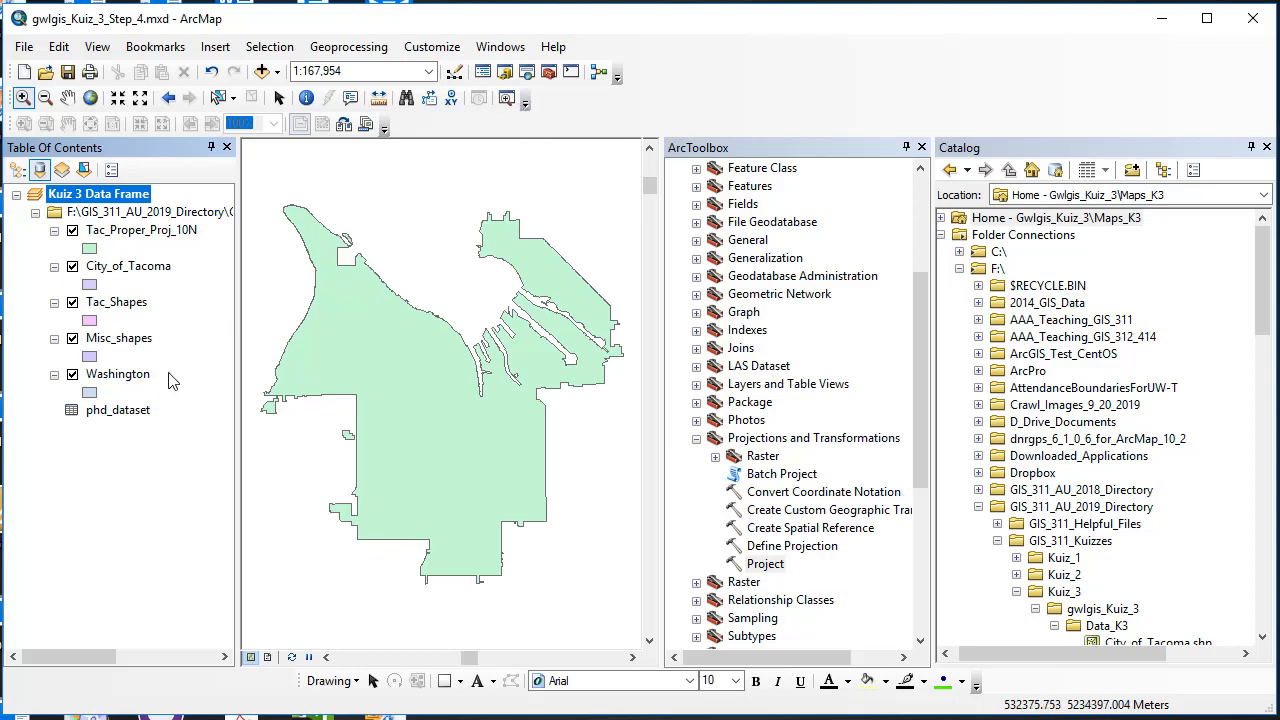
Step: Start a Project run with Tac_Shapes as the input dataset
{"action": "left_click", "coordinate": [131, 306]}
{"action": "right_click", "coordinate": [130, 306]}
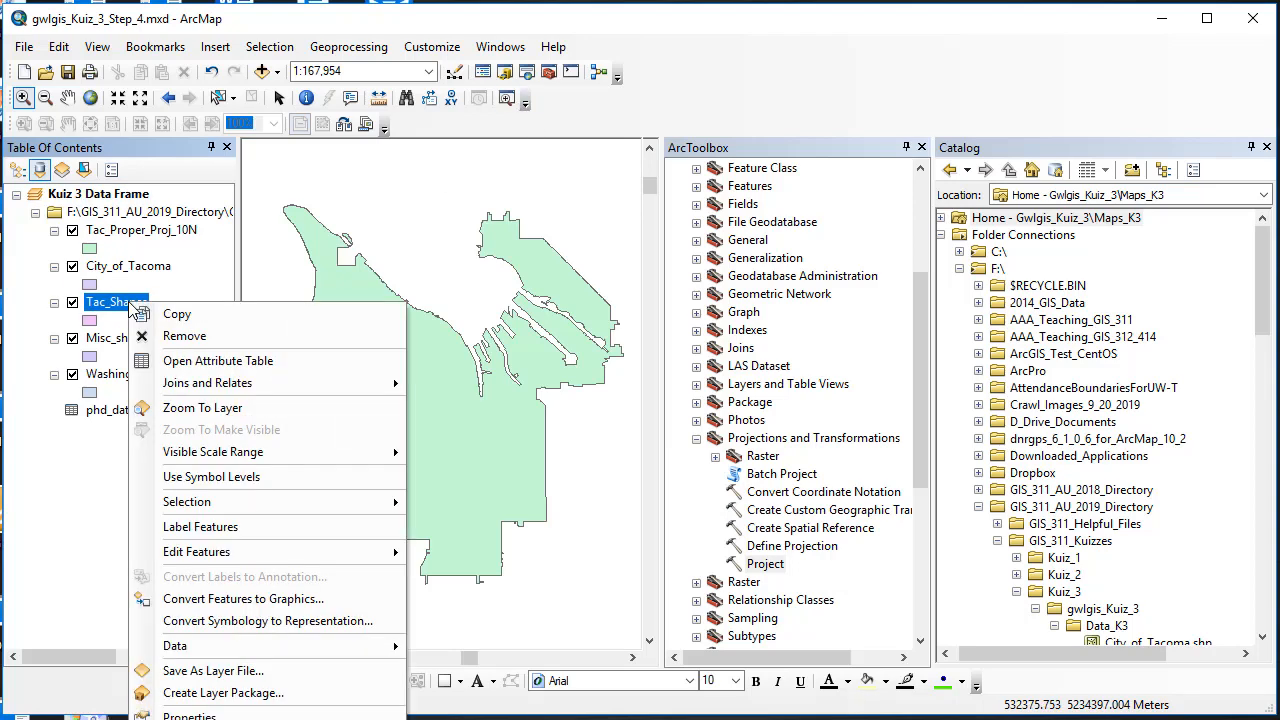
{"action": "key", "text": "Escape"}
{"action": "left_click", "coordinate": [116, 302]}
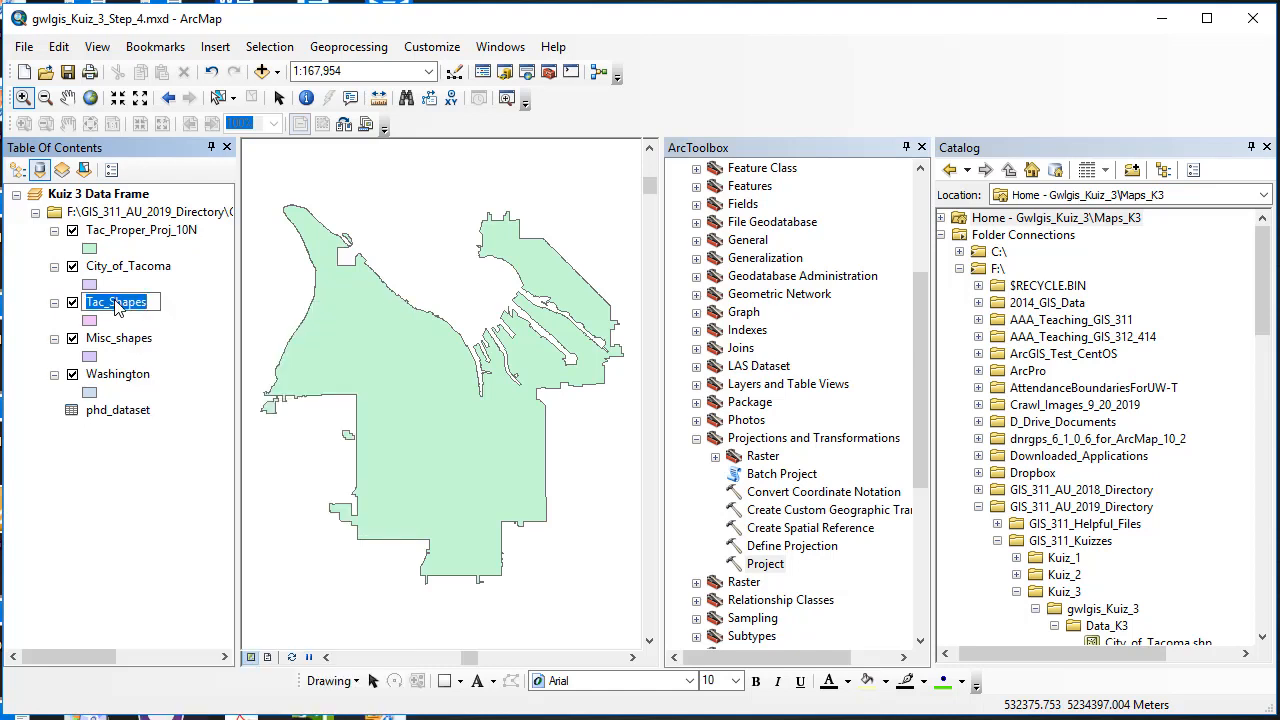
{"action": "double_click", "coordinate": [765, 565]}
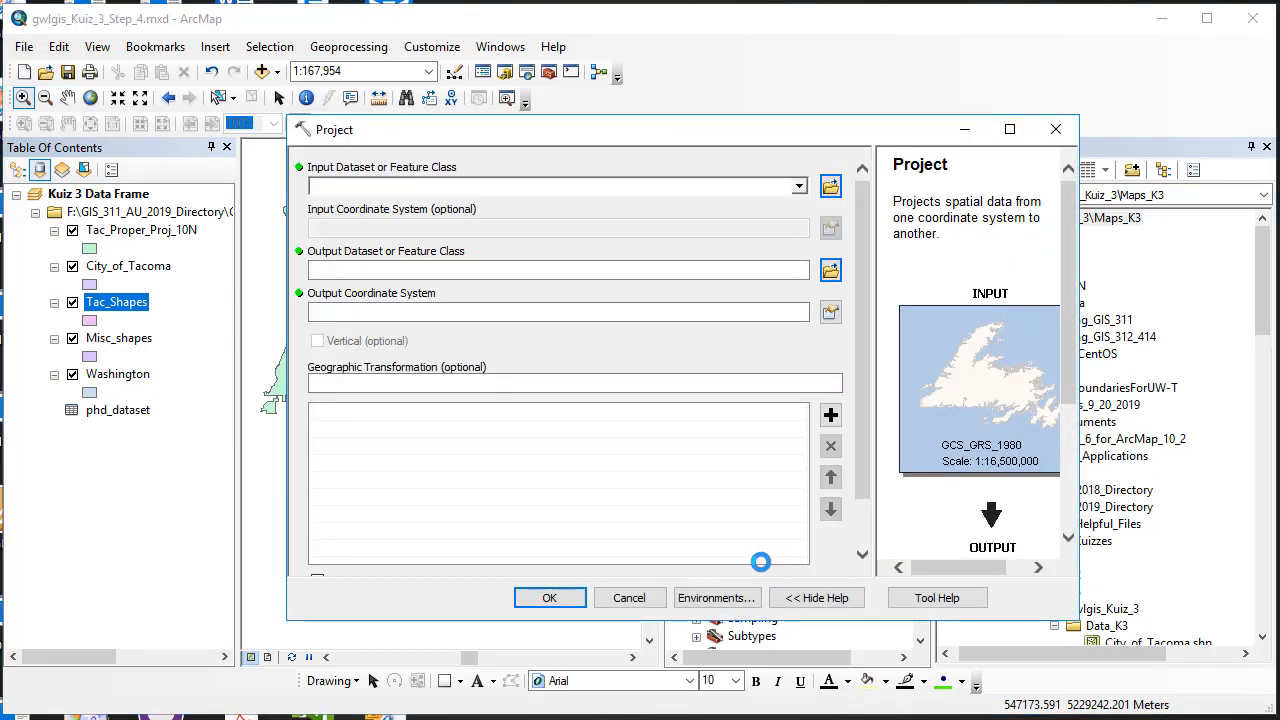
{"action": "left_click", "coordinate": [799, 186]}
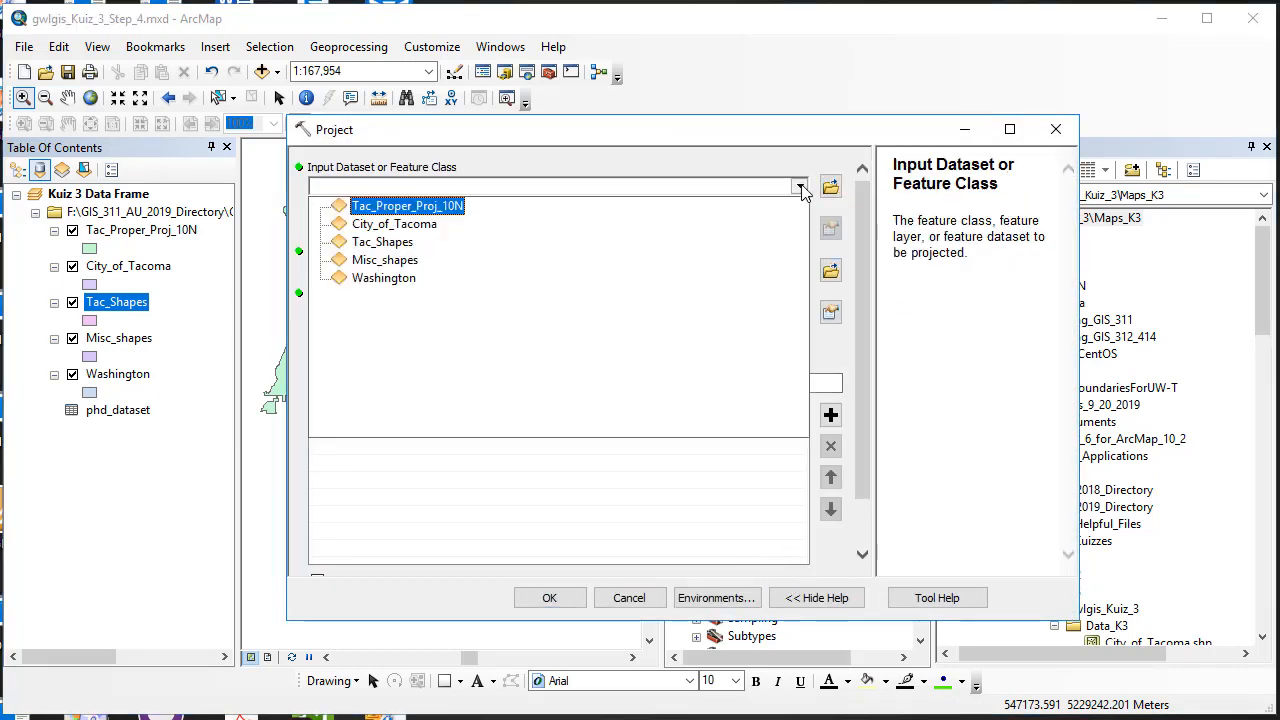
{"action": "left_click", "coordinate": [405, 243]}
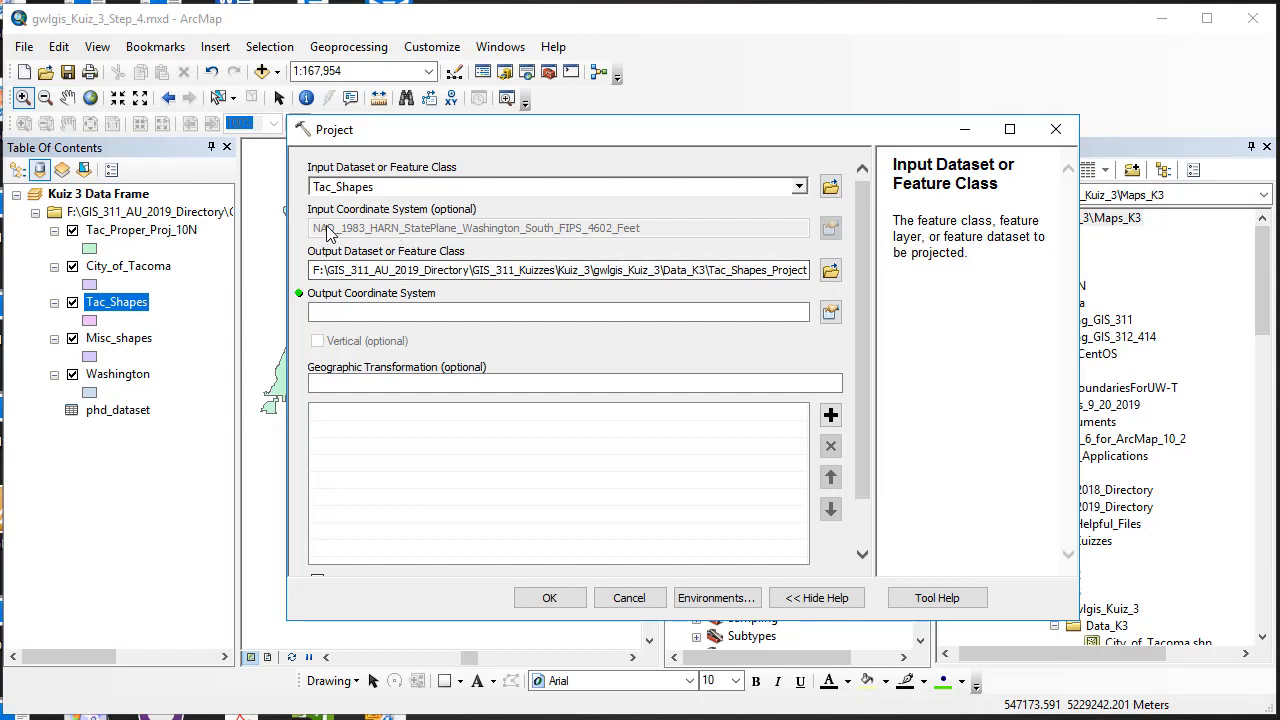
Step: Name the output Tac_Shapes_Proj_10N.shp in the Data_K3 folder
{"action": "left_click", "coordinate": [830, 270]}
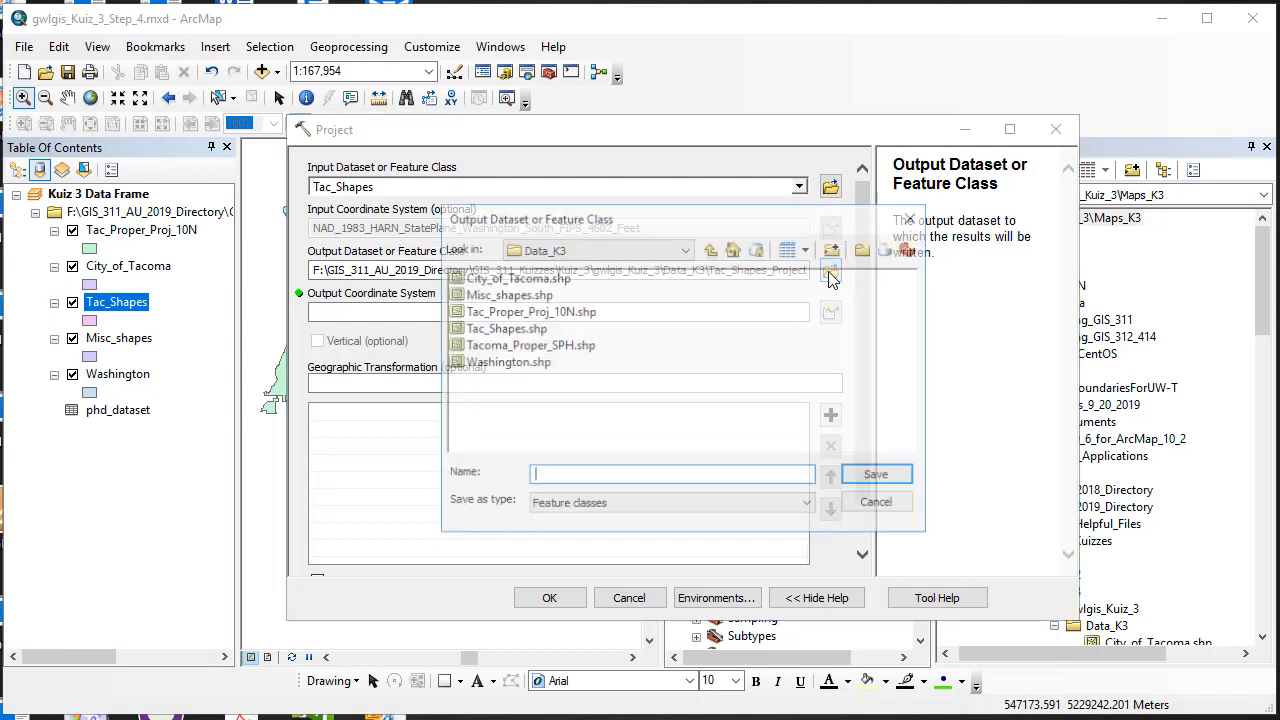
{"action": "left_click", "coordinate": [500, 329]}
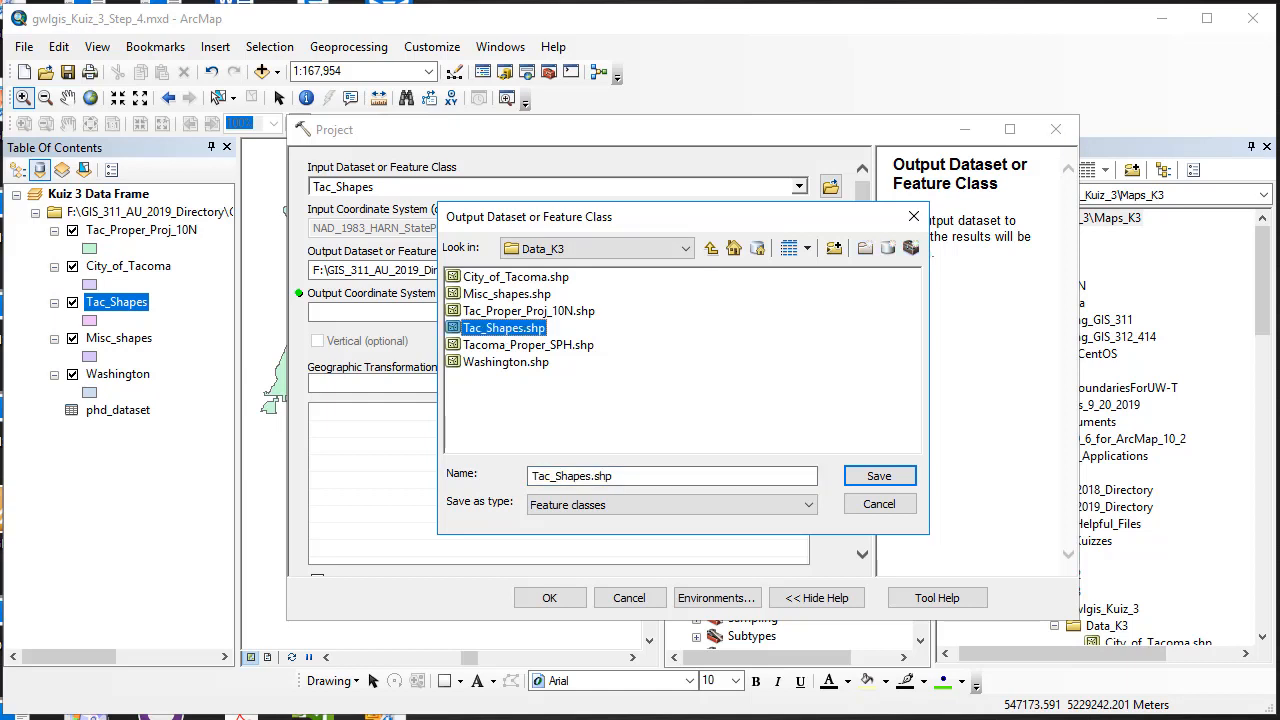
{"action": "key", "text": "Return"}
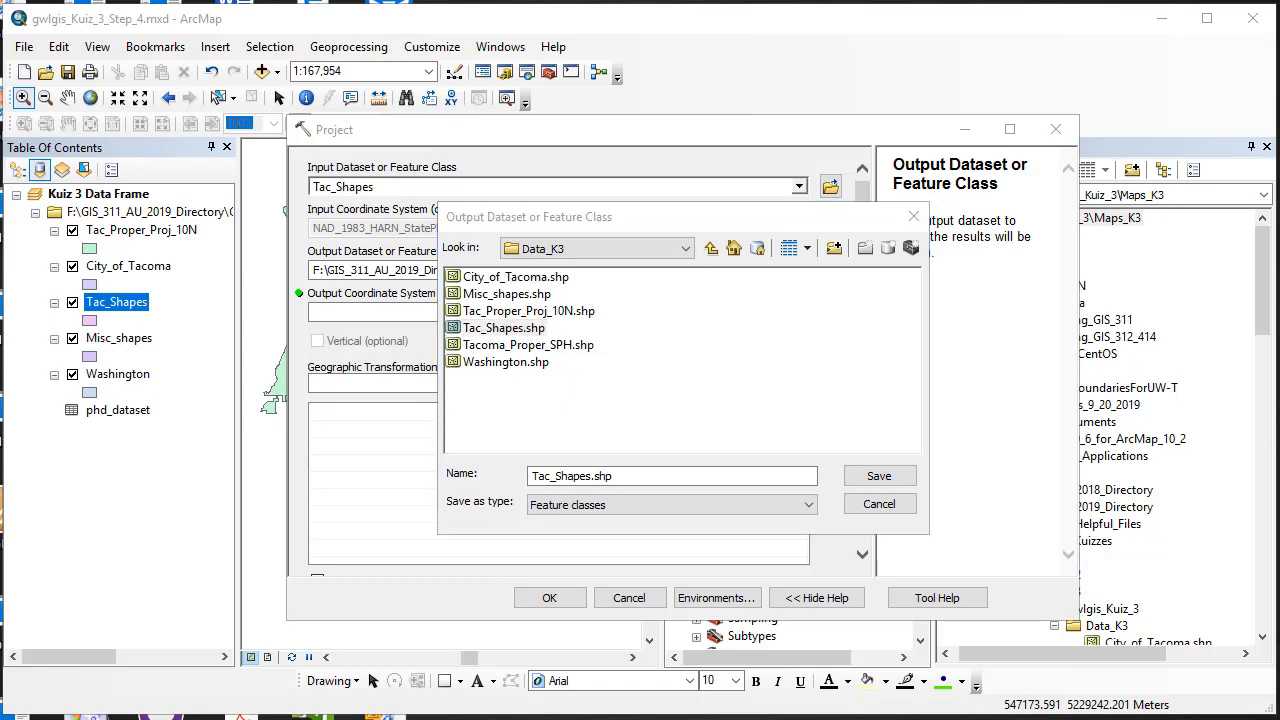
{"action": "left_click", "coordinate": [594, 476]}
{"action": "type", "text": "Proj_10N"}
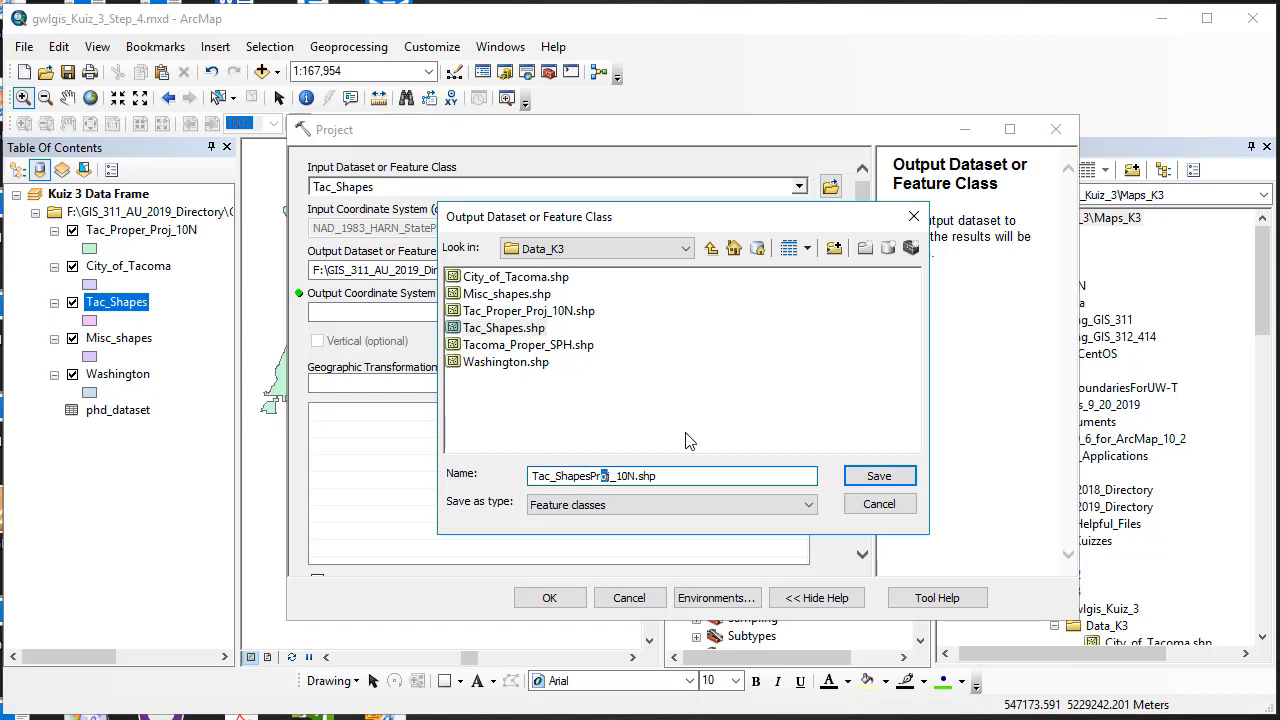
{"action": "left_click_drag", "start_coordinate": [612, 470], "coordinate": [606, 468]}
{"action": "left_click", "coordinate": [594, 475]}
{"action": "type", "text": "_"}
{"action": "left_click", "coordinate": [879, 476]}
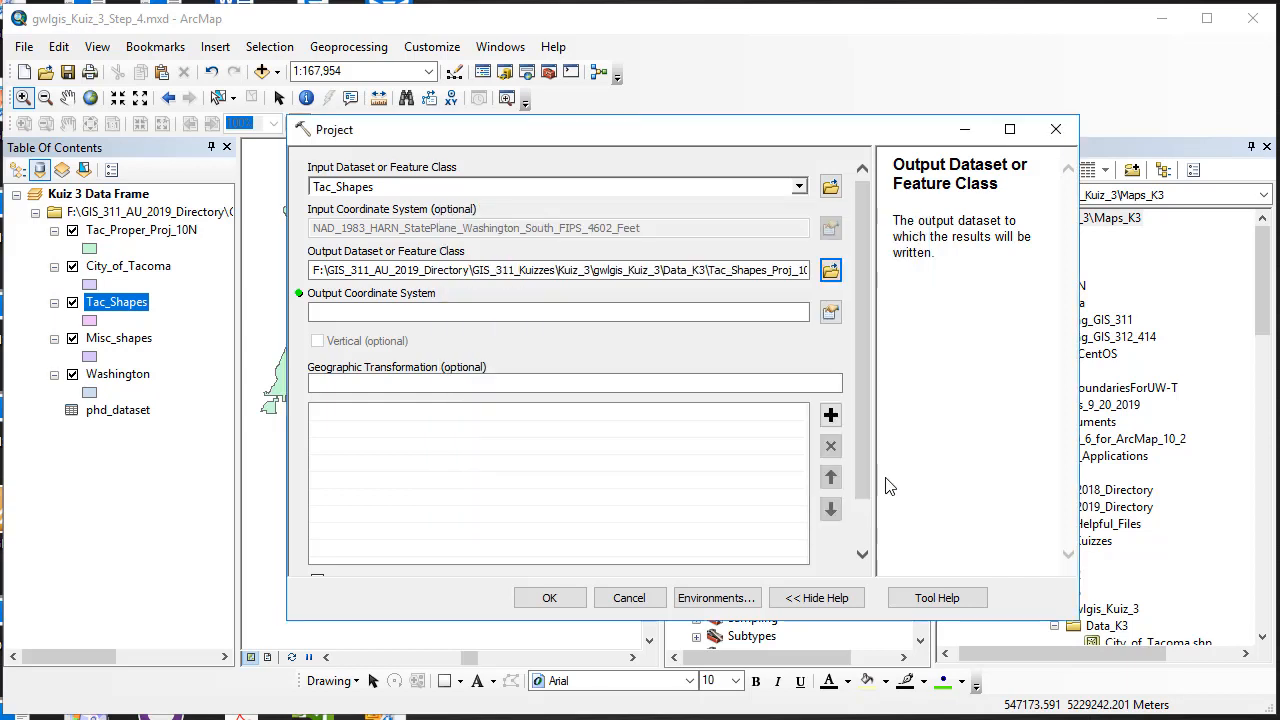
Step: Project to NAD 1983 UTM Zone 10N with the NAD_1983_To_HARN_WA_OR transformation and run it
{"action": "left_click", "coordinate": [830, 312]}
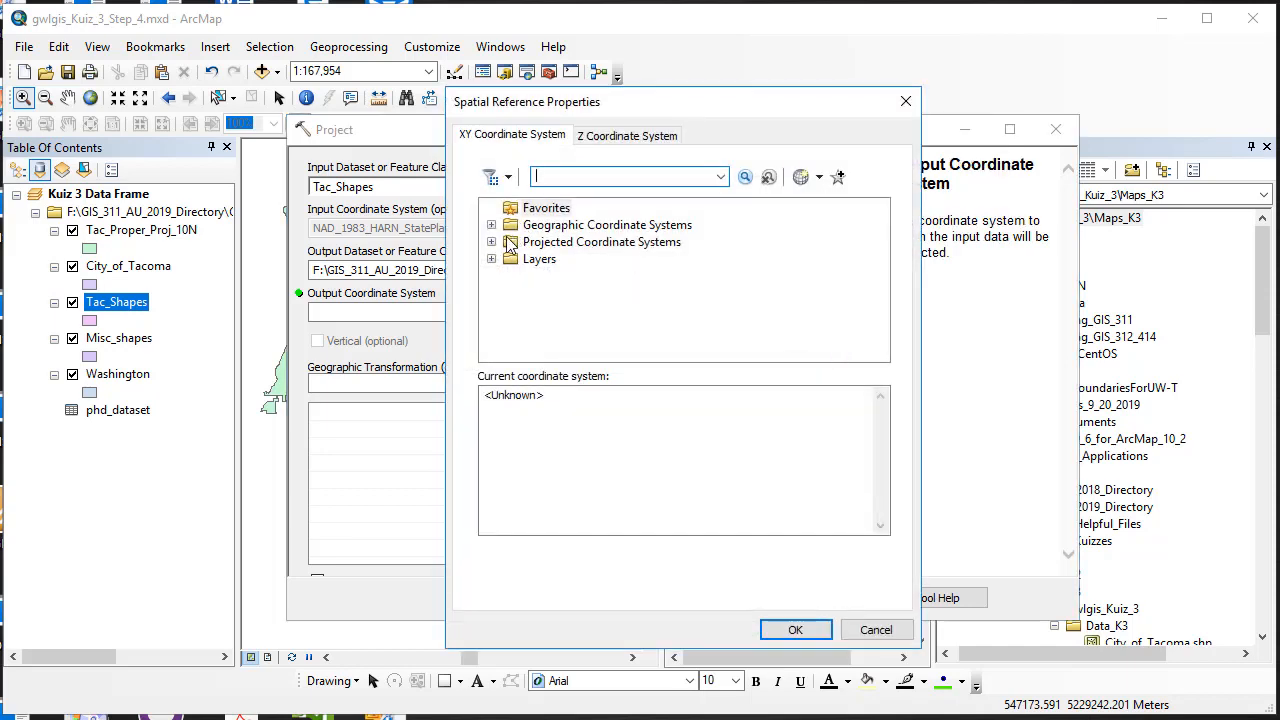
{"action": "left_click", "coordinate": [491, 242]}
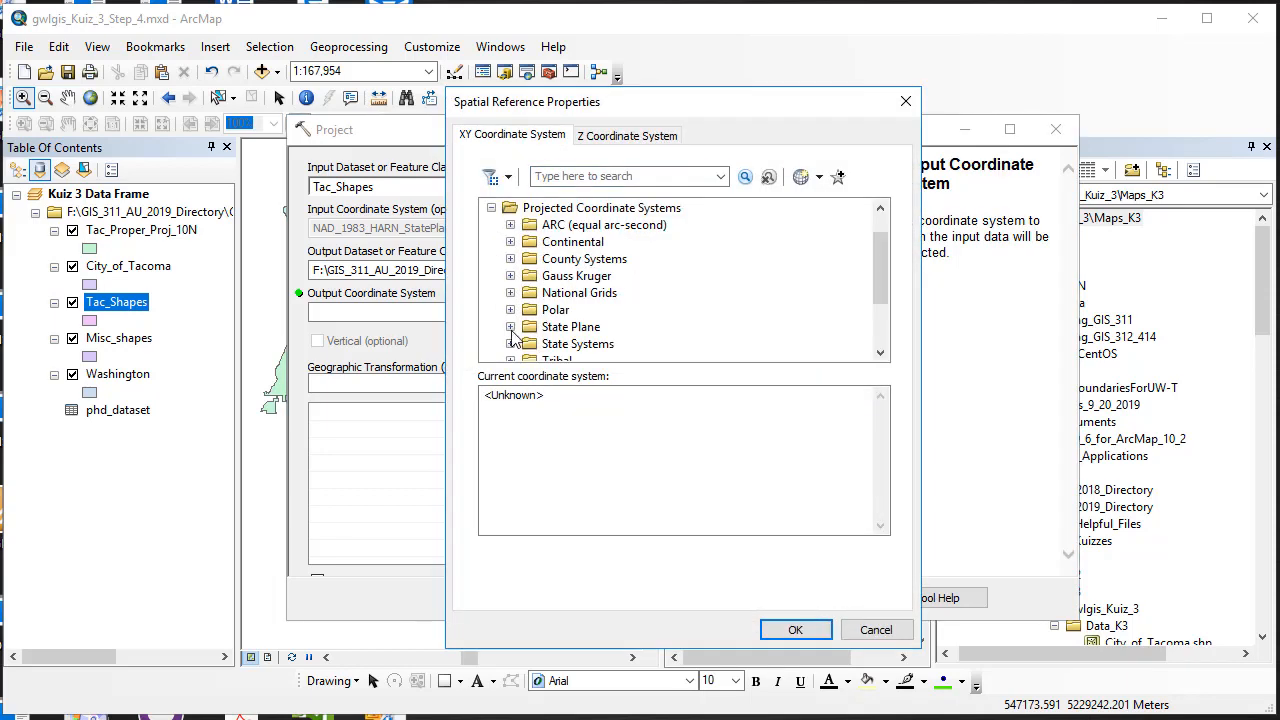
{"action": "scroll", "coordinate": [524, 232], "scroll_direction": "down", "scroll_amount": 1}
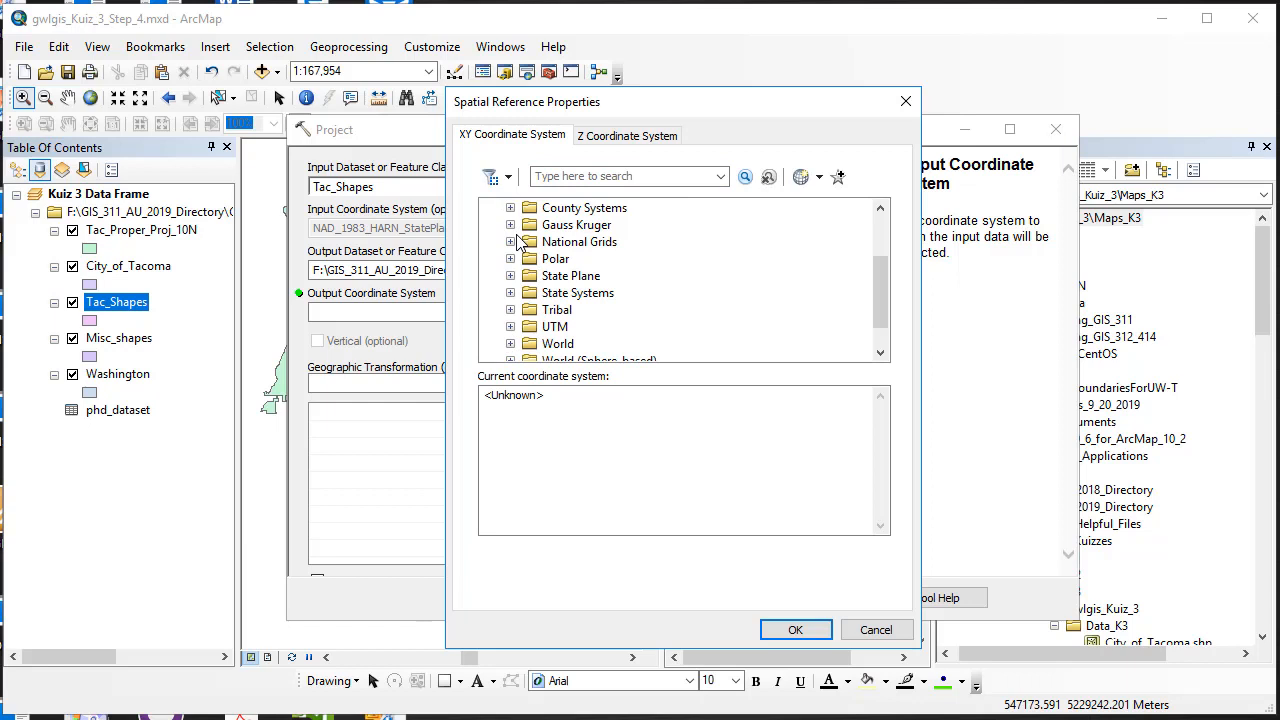
{"action": "left_click", "coordinate": [511, 327]}
{"action": "scroll", "coordinate": [511, 333], "scroll_direction": "down", "scroll_amount": 1}
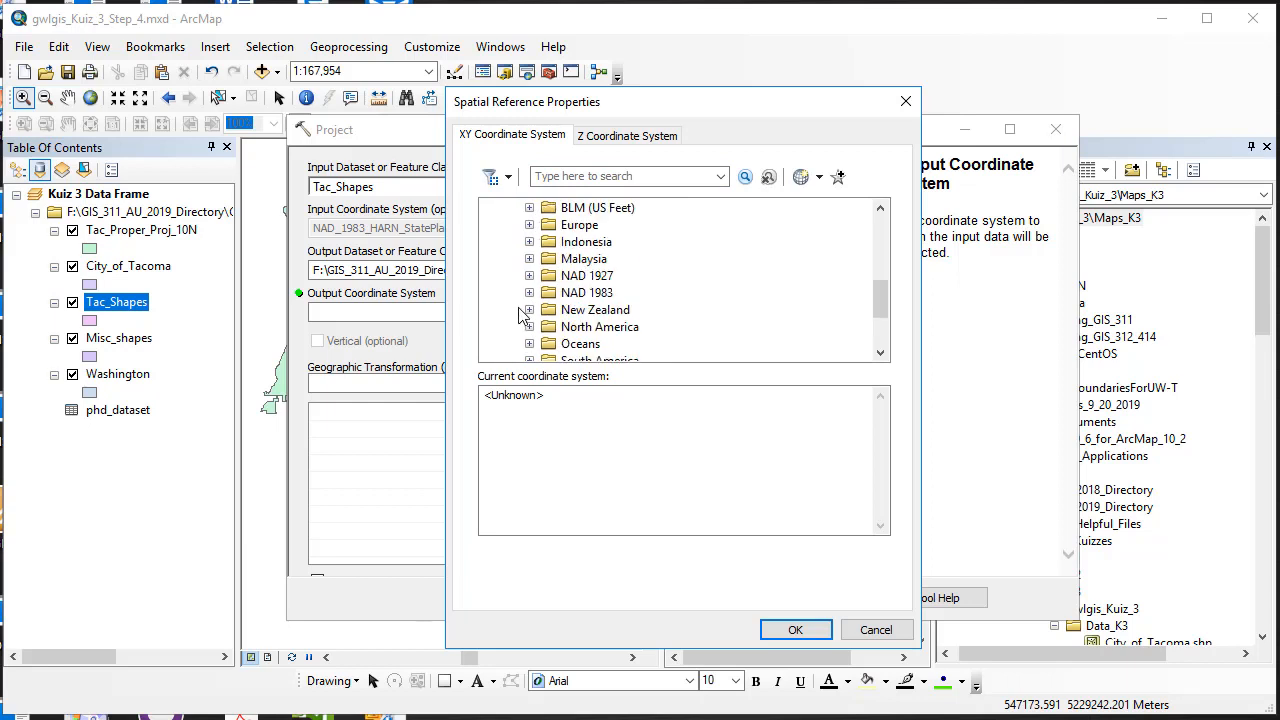
{"action": "left_click", "coordinate": [529, 293]}
{"action": "scroll", "coordinate": [560, 305], "scroll_direction": "down", "scroll_amount": 1}
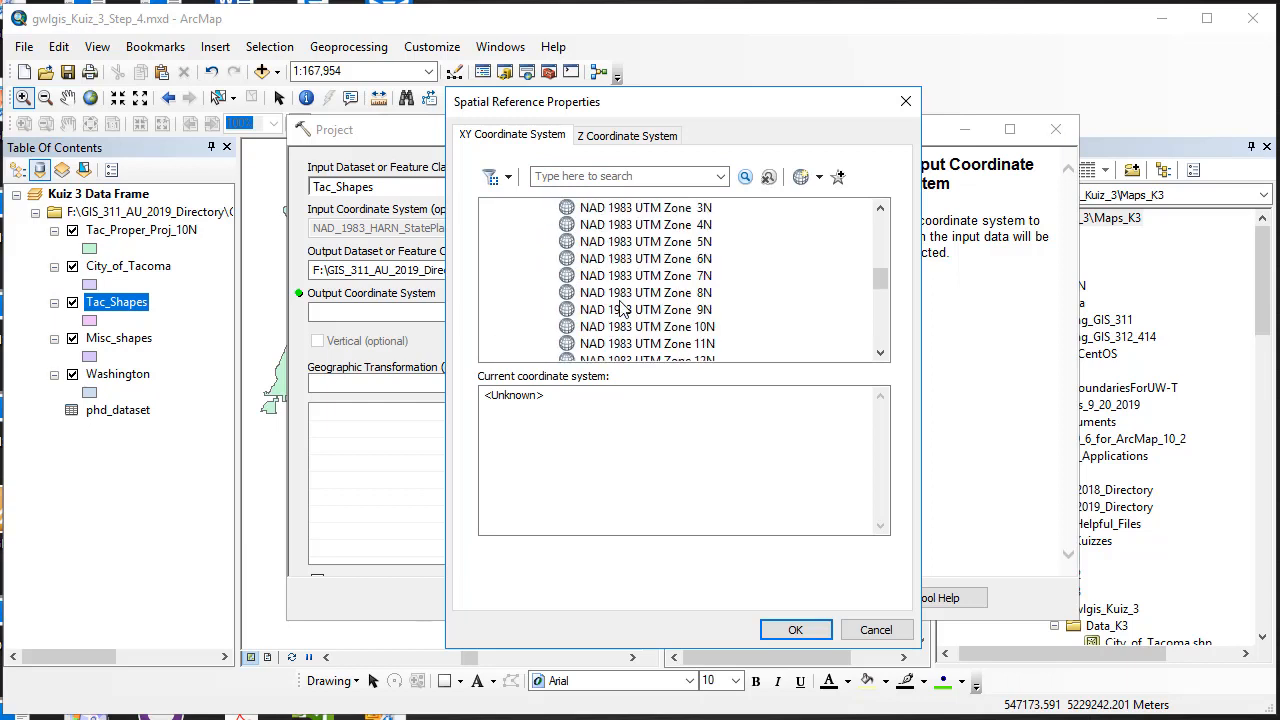
{"action": "left_click", "coordinate": [632, 326]}
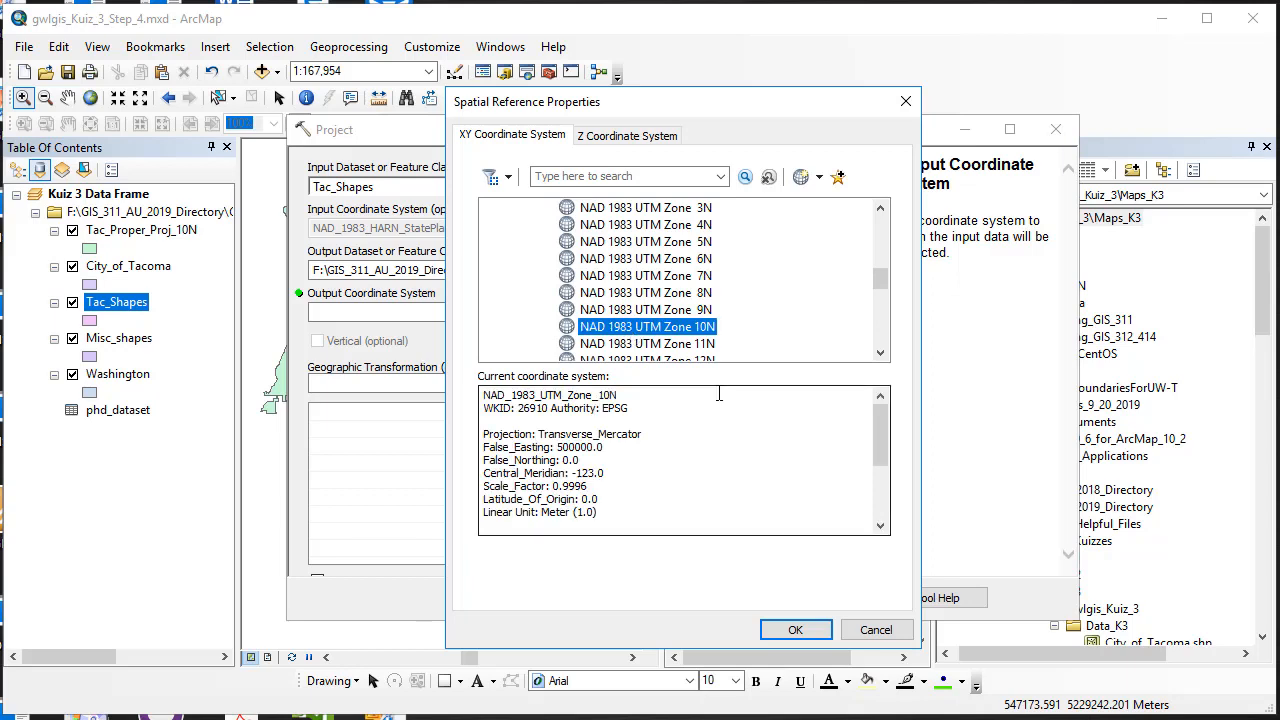
{"action": "left_click", "coordinate": [800, 629]}
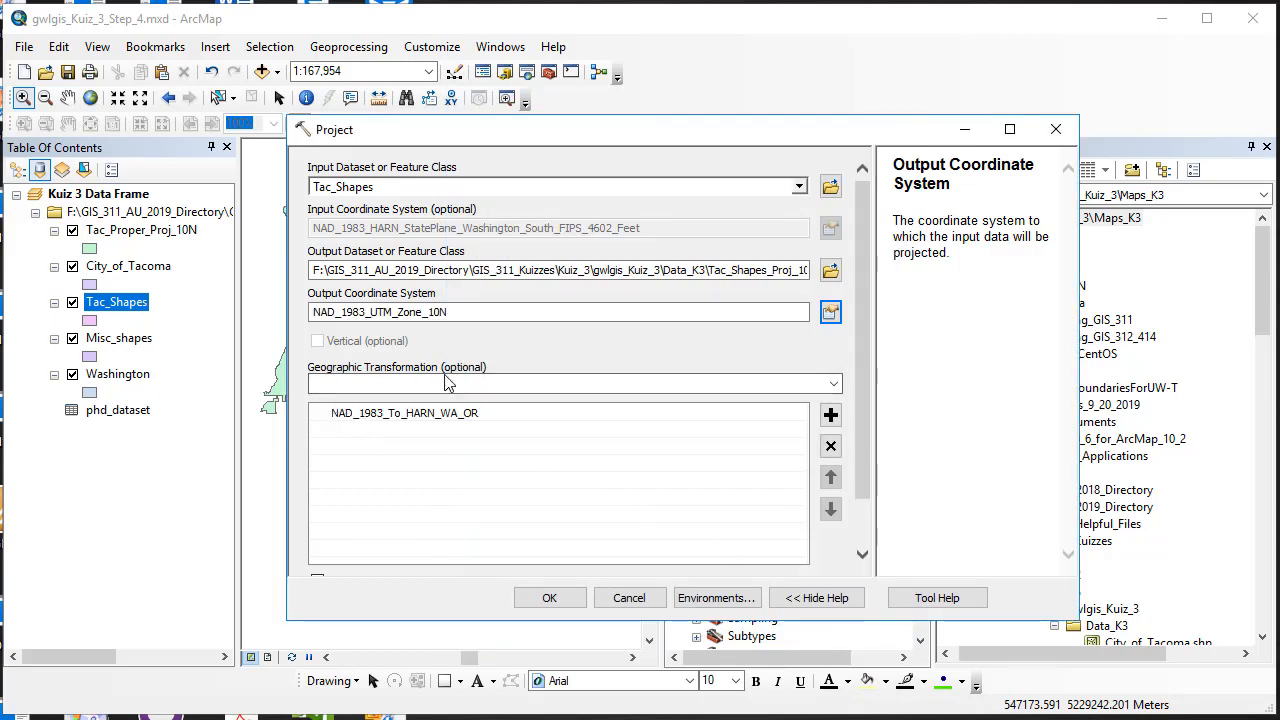
{"action": "left_click", "coordinate": [550, 597]}
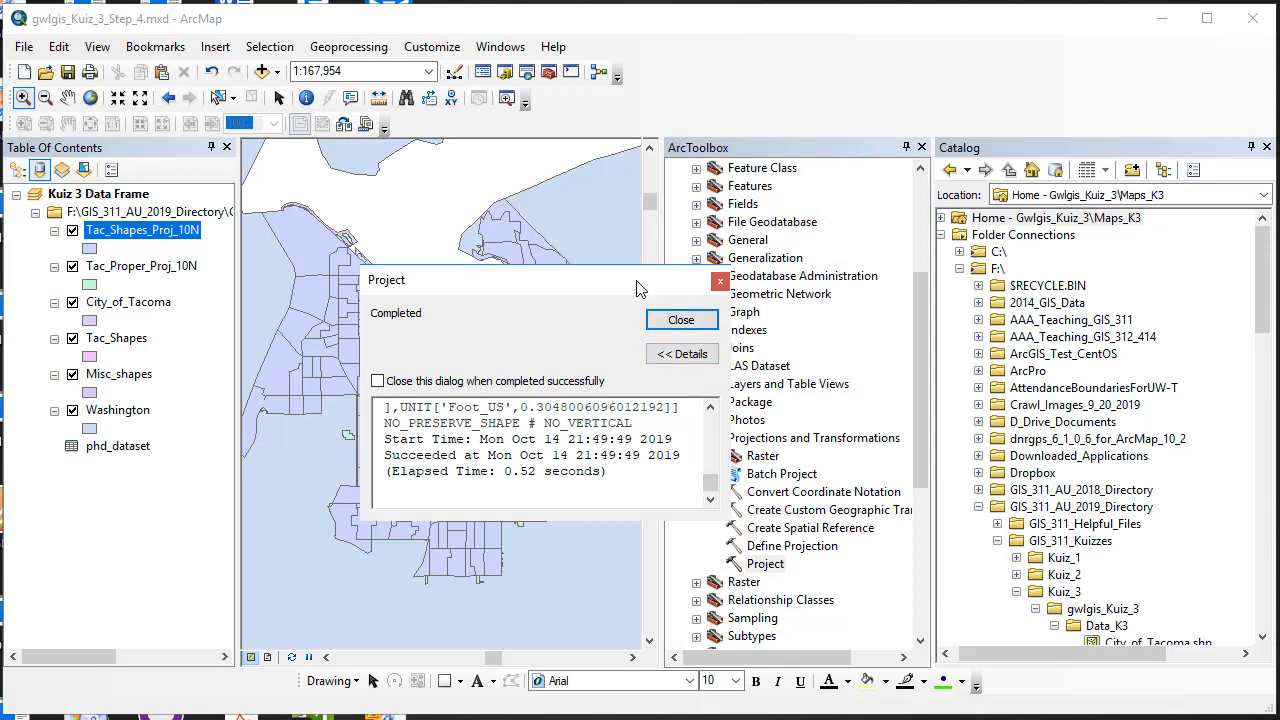
Step: Move the Completed report off the map, review its log, and close it
{"action": "left_click_drag", "start_coordinate": [640, 289], "coordinate": [1029, 231]}
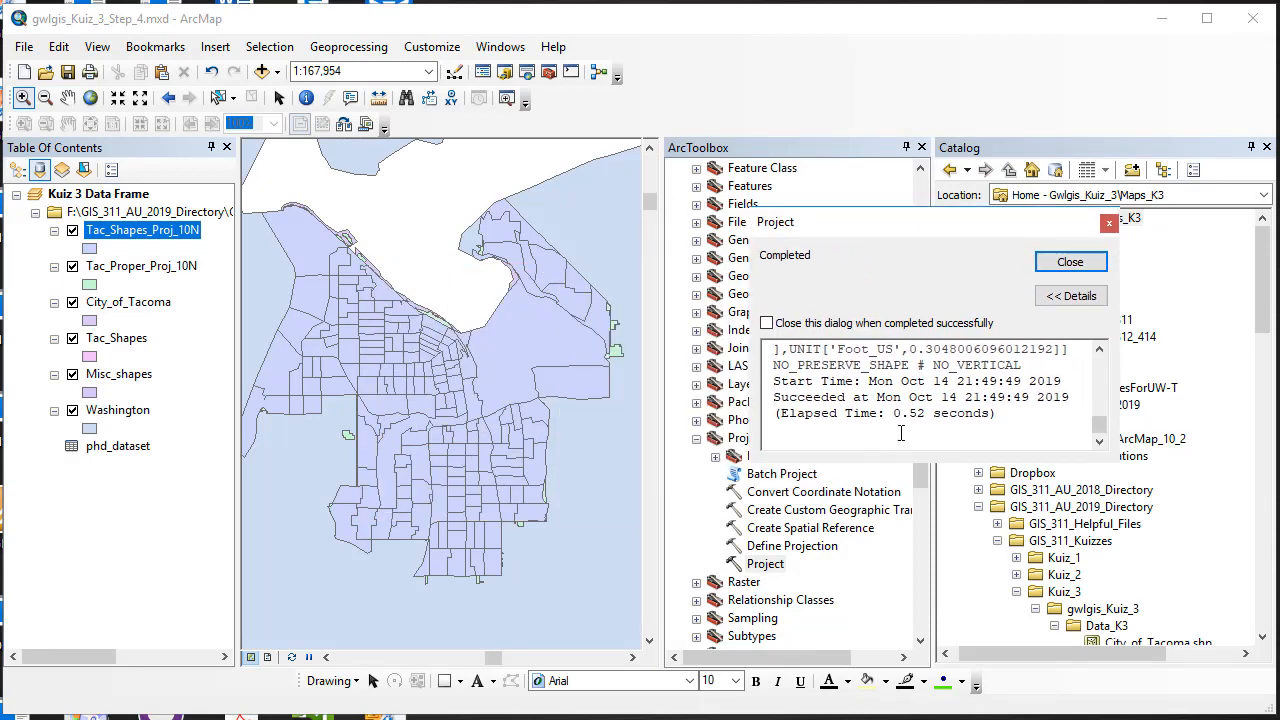
{"action": "mouse_move", "coordinate": [1100, 429]}
{"action": "left_mouse_down"}
{"action": "mouse_move", "coordinate": [1099, 368]}
{"action": "mouse_move", "coordinate": [1099, 430]}
{"action": "left_mouse_up"}
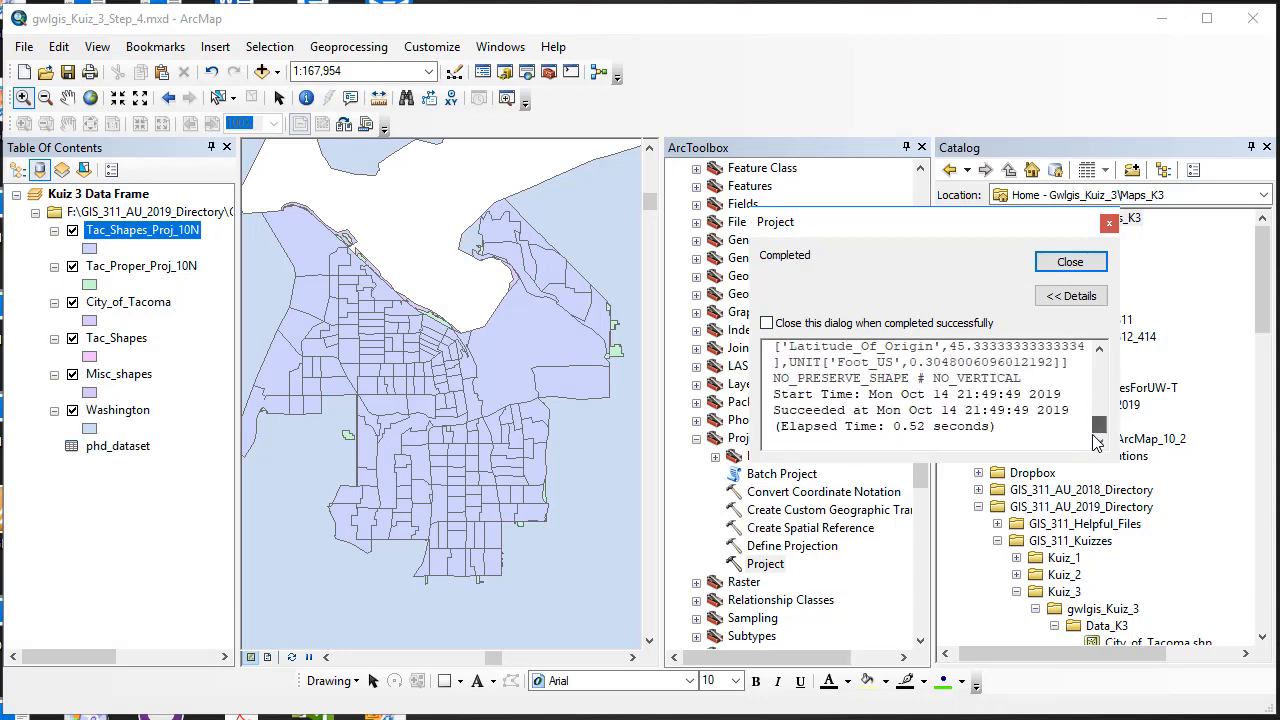
{"action": "left_click", "coordinate": [1070, 263]}
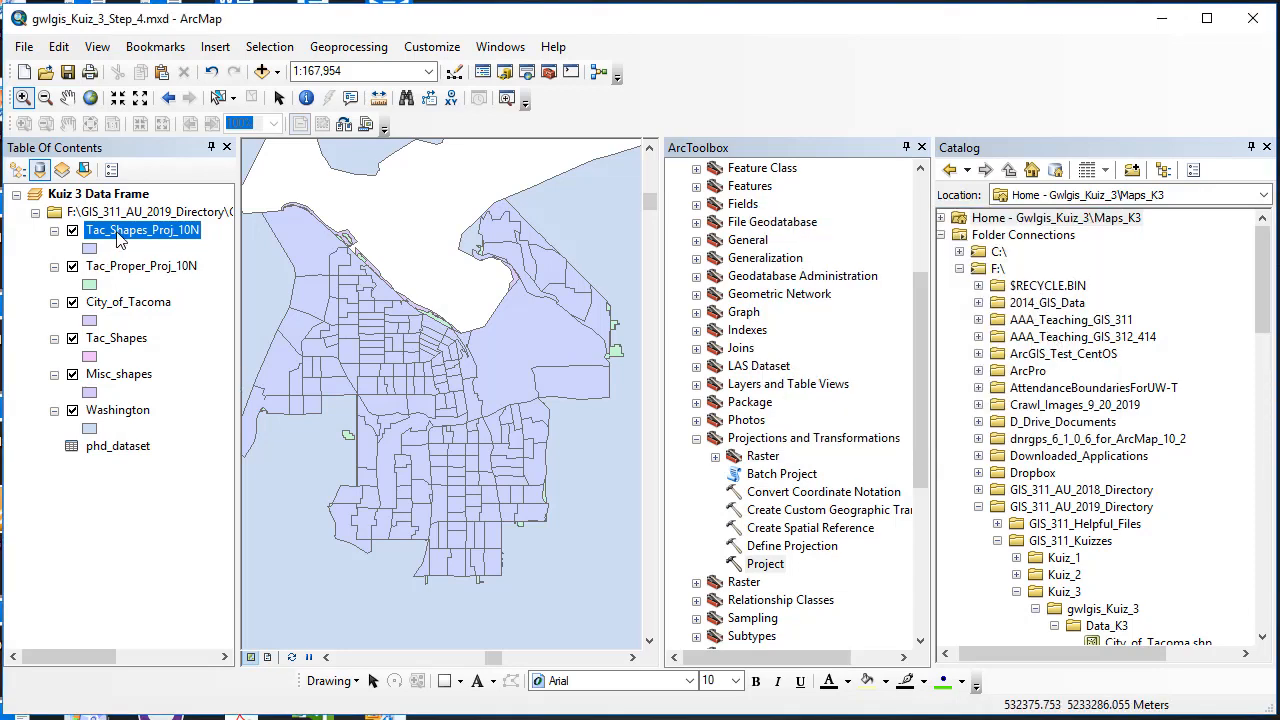
Step: Remove the original Tac_Shapes layer and zoom to Tac_Shapes_Proj_10N
{"action": "right_click", "coordinate": [119, 343]}
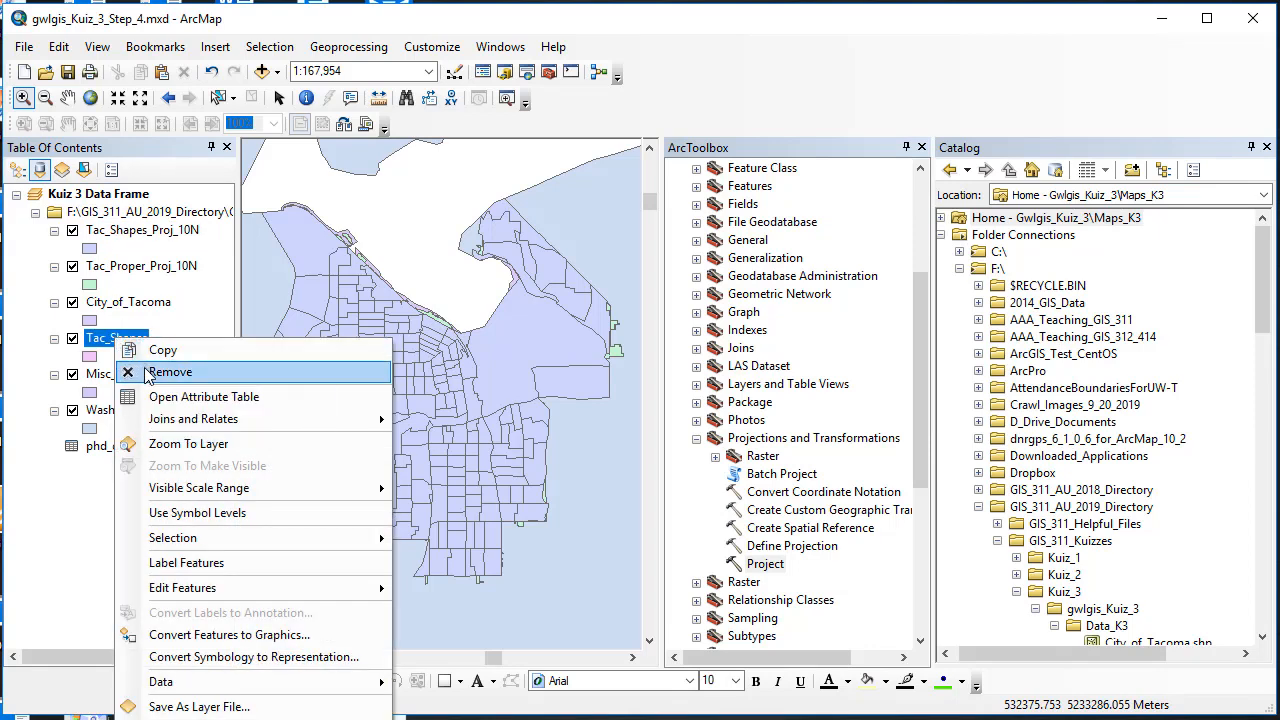
{"action": "left_click", "coordinate": [150, 373]}
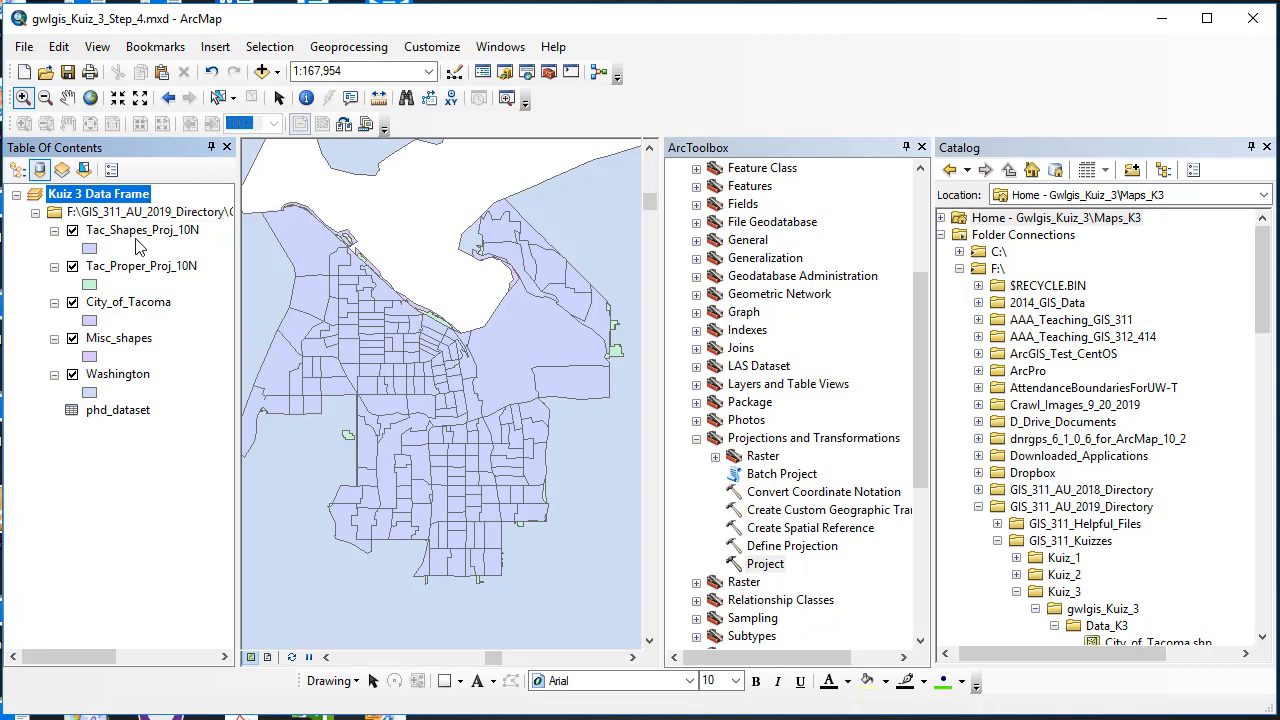
{"action": "left_click", "coordinate": [139, 232]}
{"action": "right_click", "coordinate": [139, 237]}
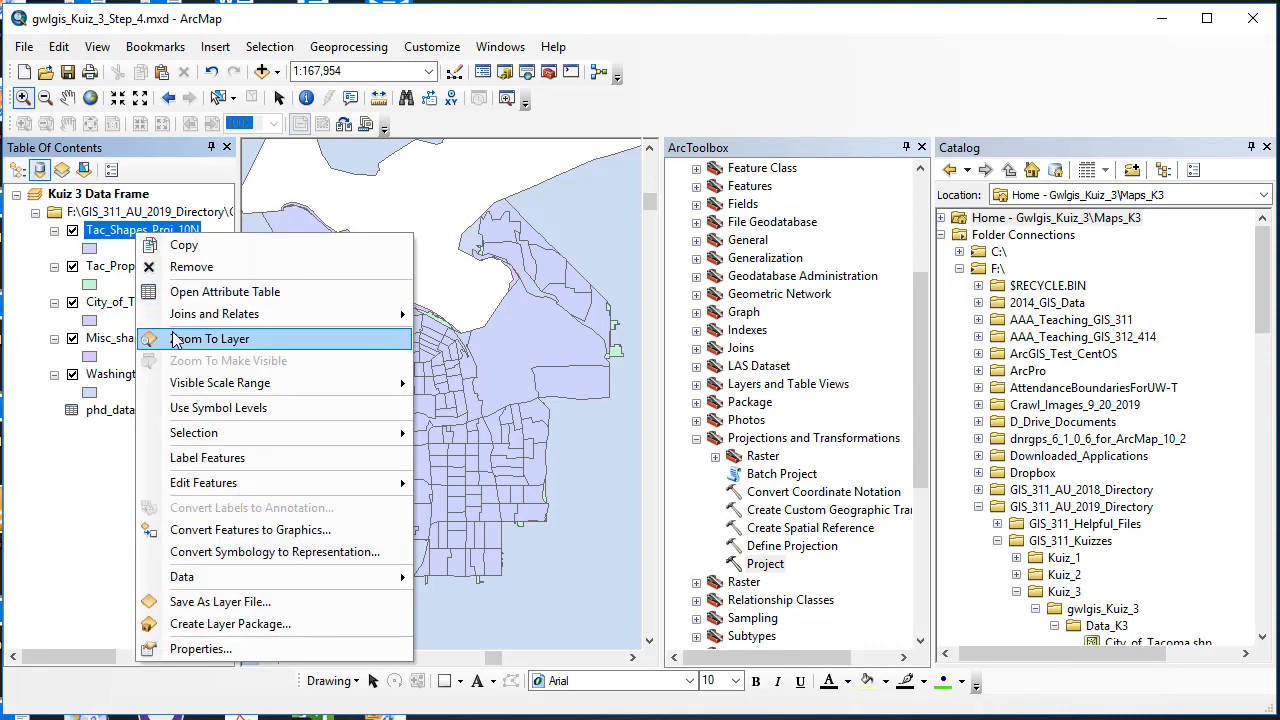
{"action": "left_click", "coordinate": [200, 417]}
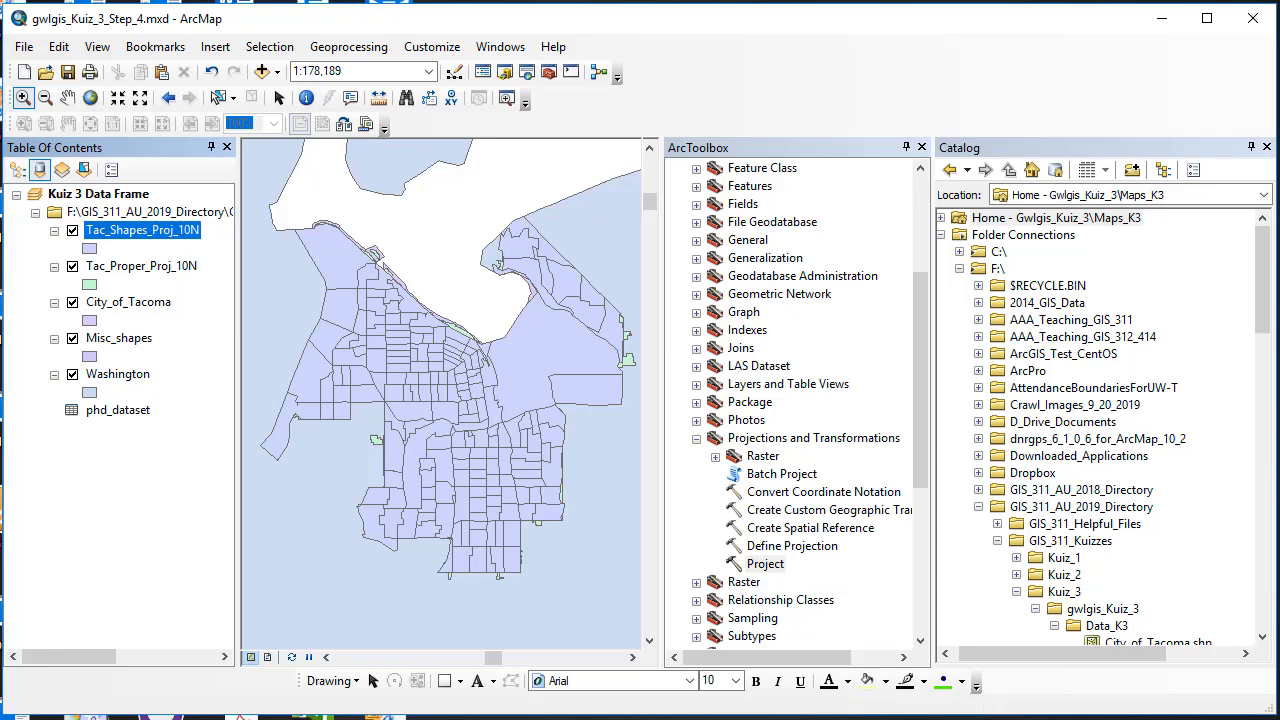
Step: Toggle Tac_Shapes_Proj_10N off and on twice to compare with the layers beneath
{"action": "left_click", "coordinate": [72, 231]}
{"action": "left_click", "coordinate": [72, 231]}
{"action": "left_click", "coordinate": [72, 231]}
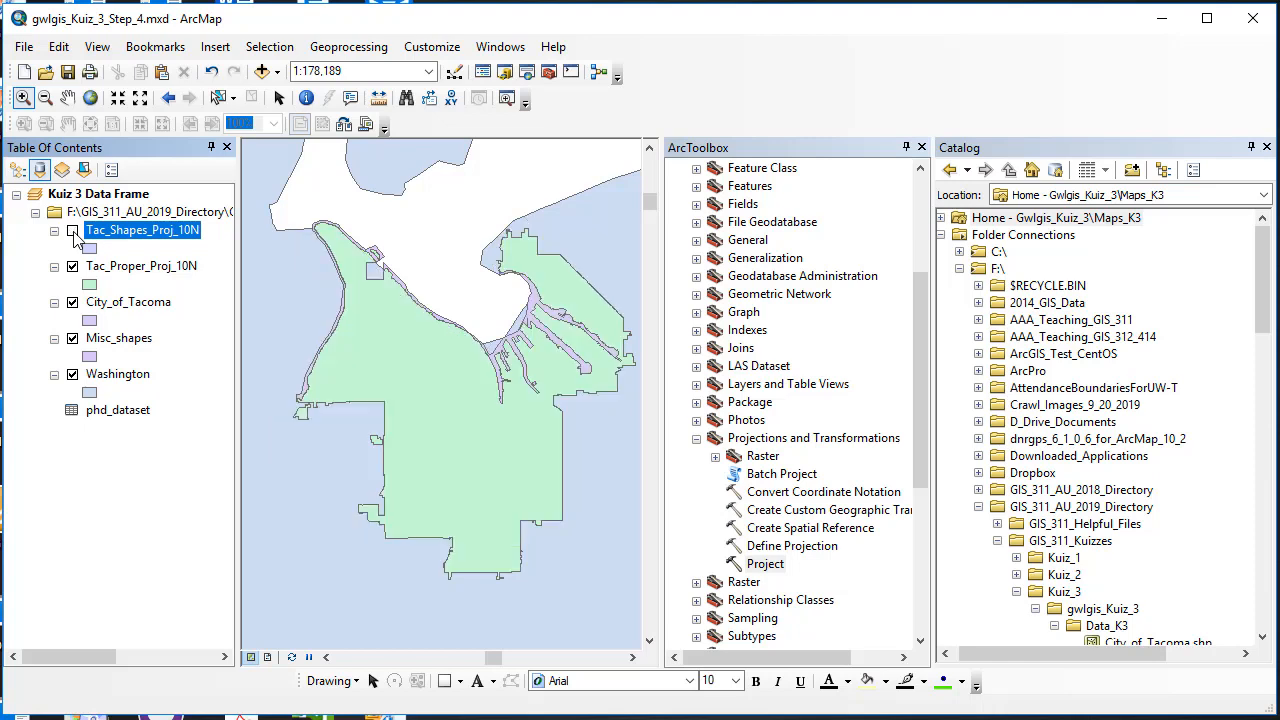
{"action": "left_click", "coordinate": [72, 231]}
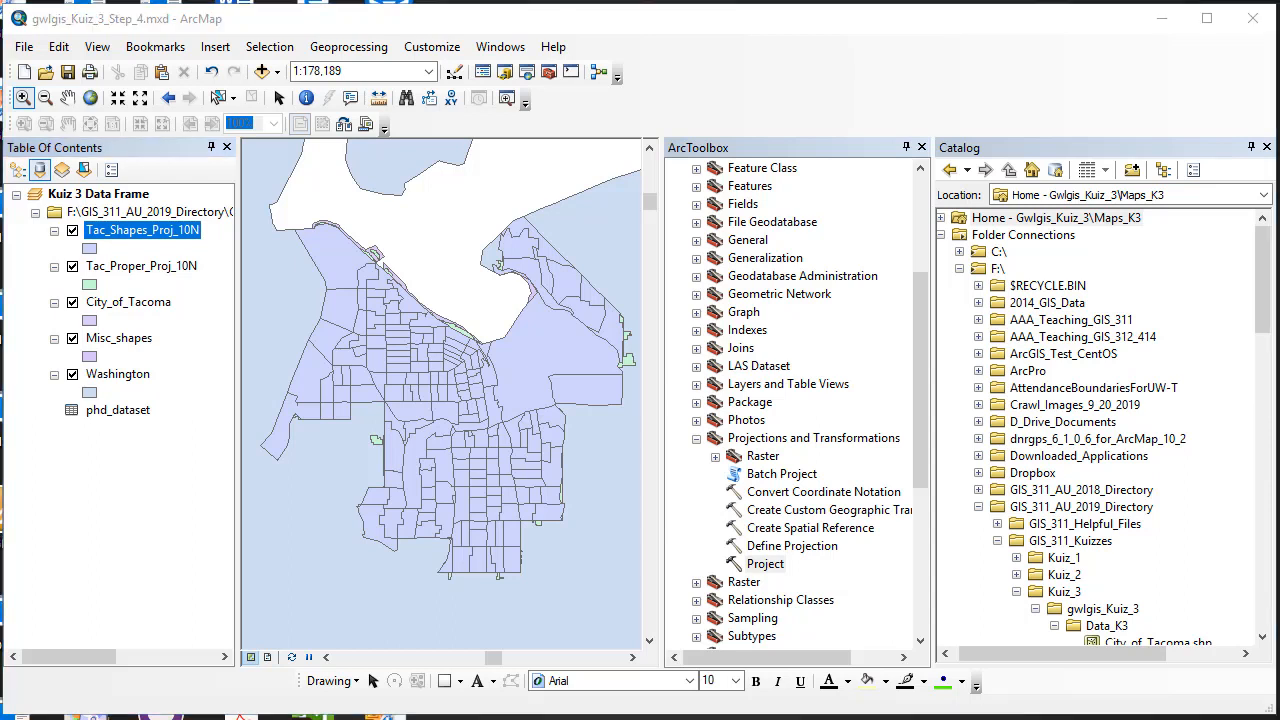
{"action": "right_click", "coordinate": [120, 194]}
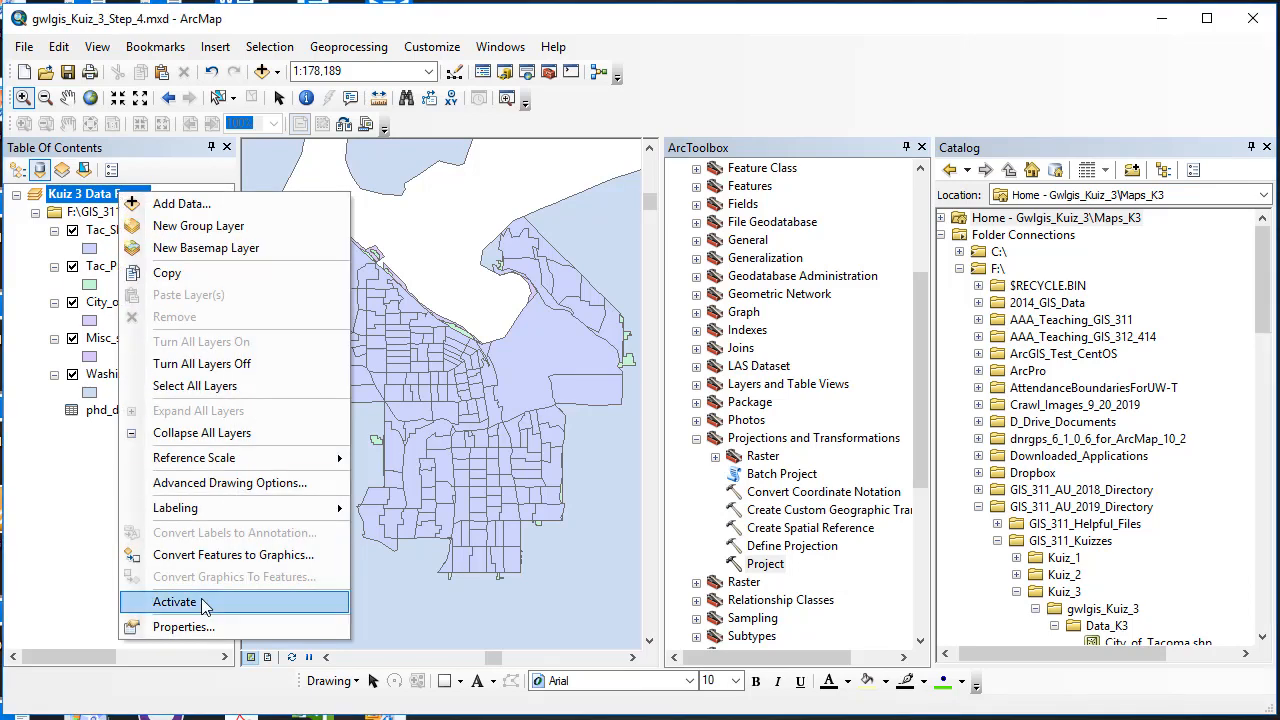
Step: Clear the Kuiz 3 Data Frame's coordinate system, then toggle Tac_Shapes_Proj_10N to check alignment
{"action": "left_click", "coordinate": [212, 625]}
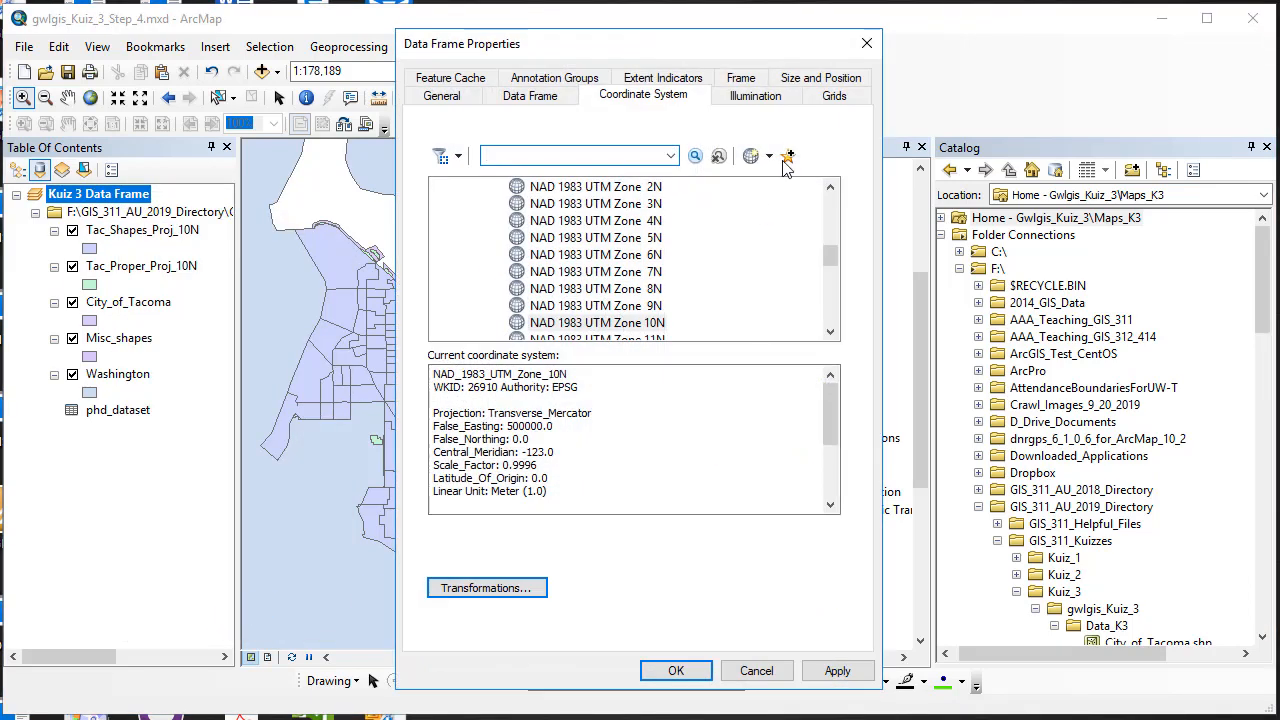
{"action": "left_click", "coordinate": [769, 156]}
{"action": "left_click", "coordinate": [786, 231]}
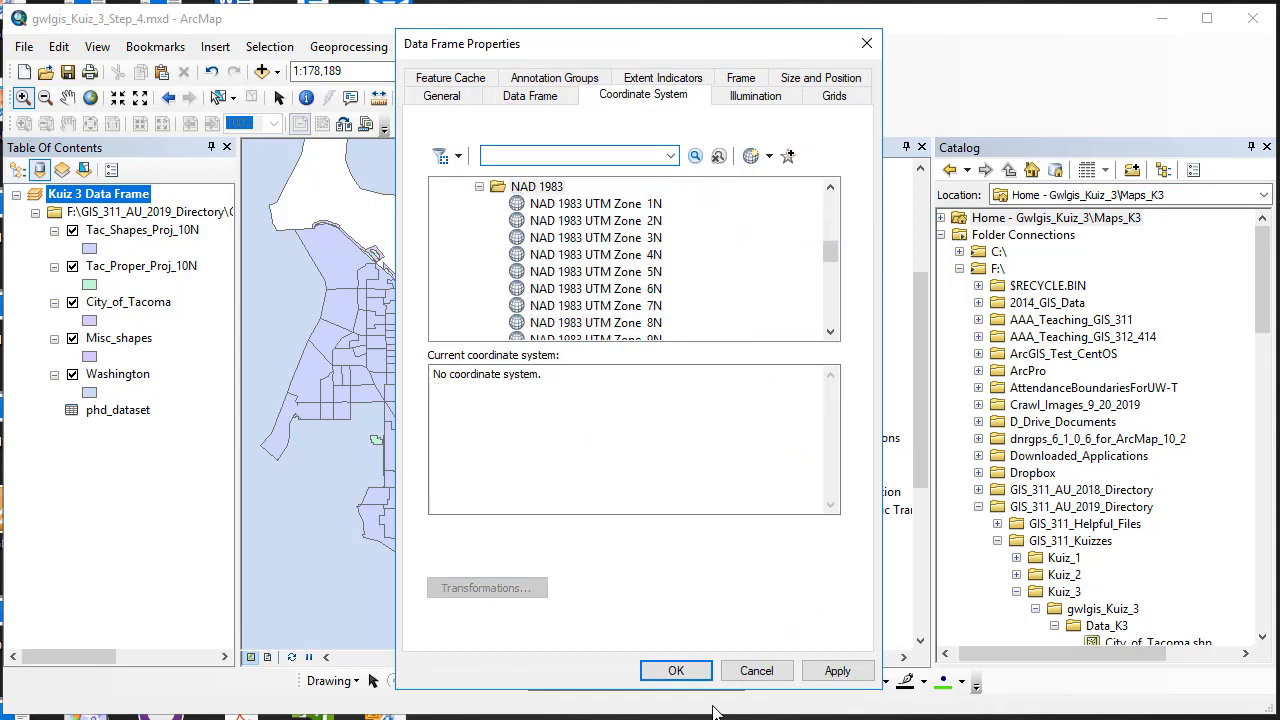
{"action": "left_click", "coordinate": [676, 671]}
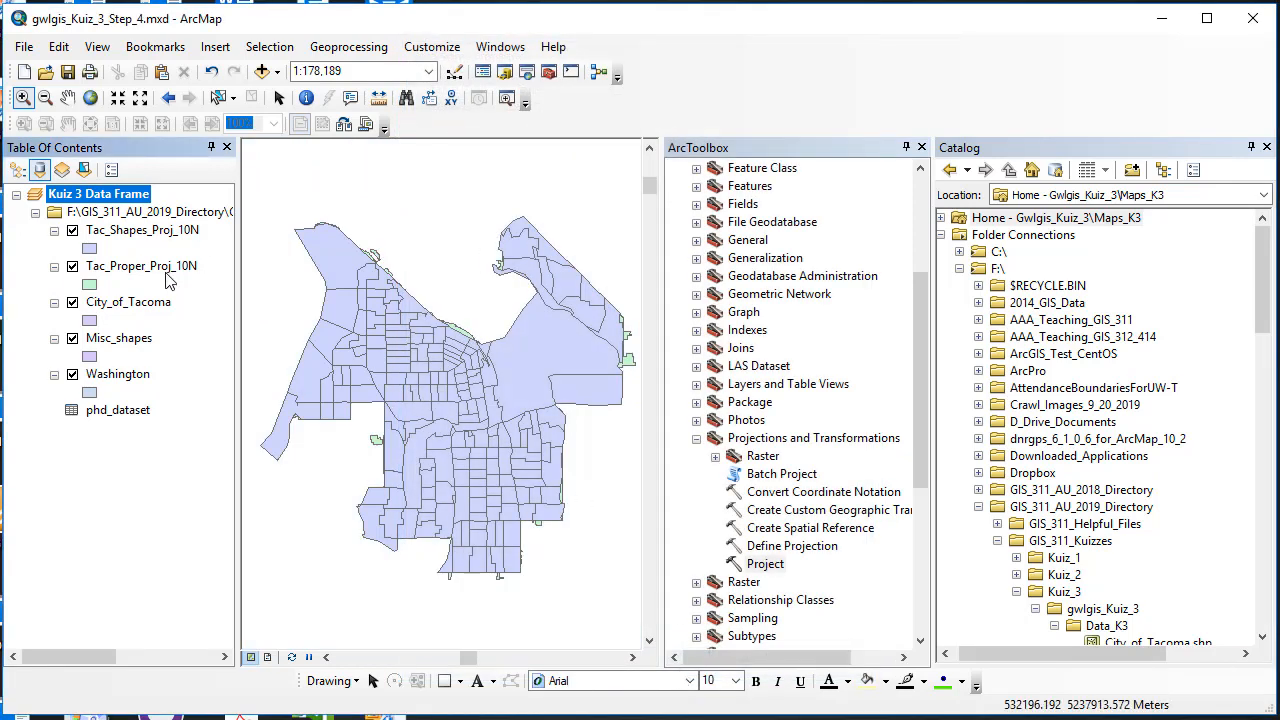
{"action": "left_click", "coordinate": [72, 230]}
{"action": "left_click", "coordinate": [72, 230]}
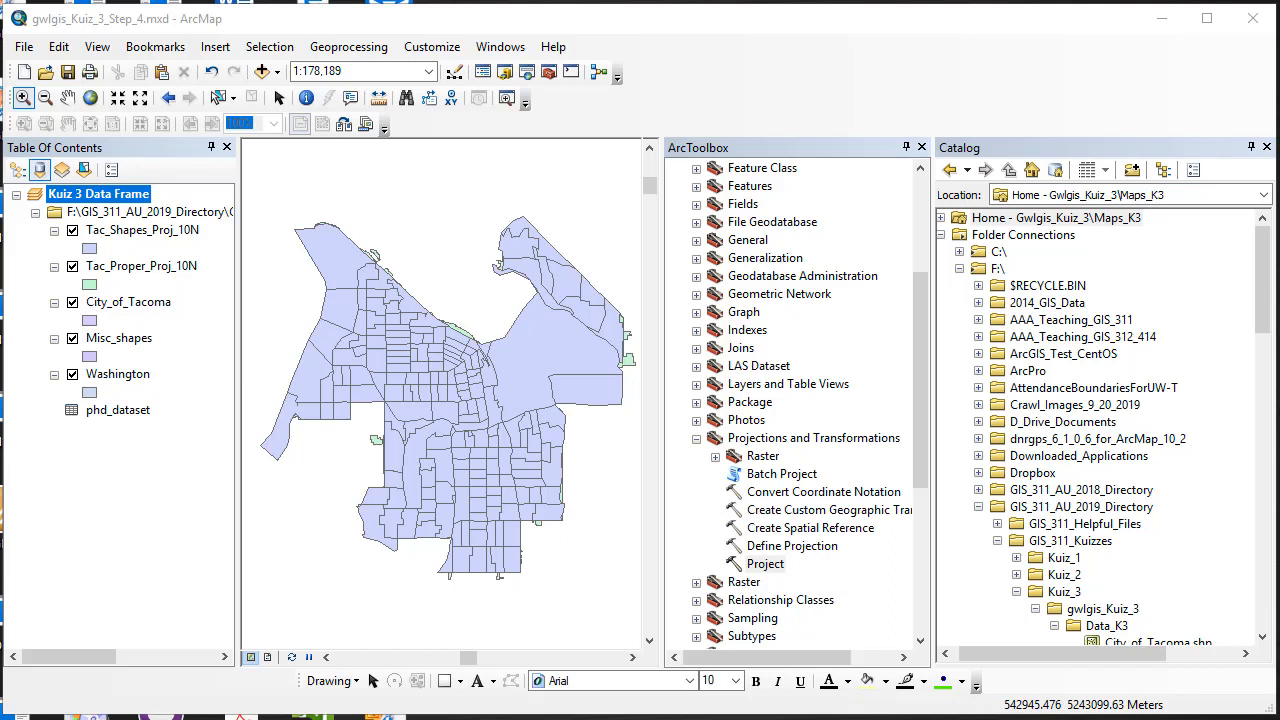
Step: Set up the Project tool with City_of_Tacoma as input and output City_of_Tacoma_Proj_10N.shp in Data_K3
{"action": "double_click", "coordinate": [767, 565]}
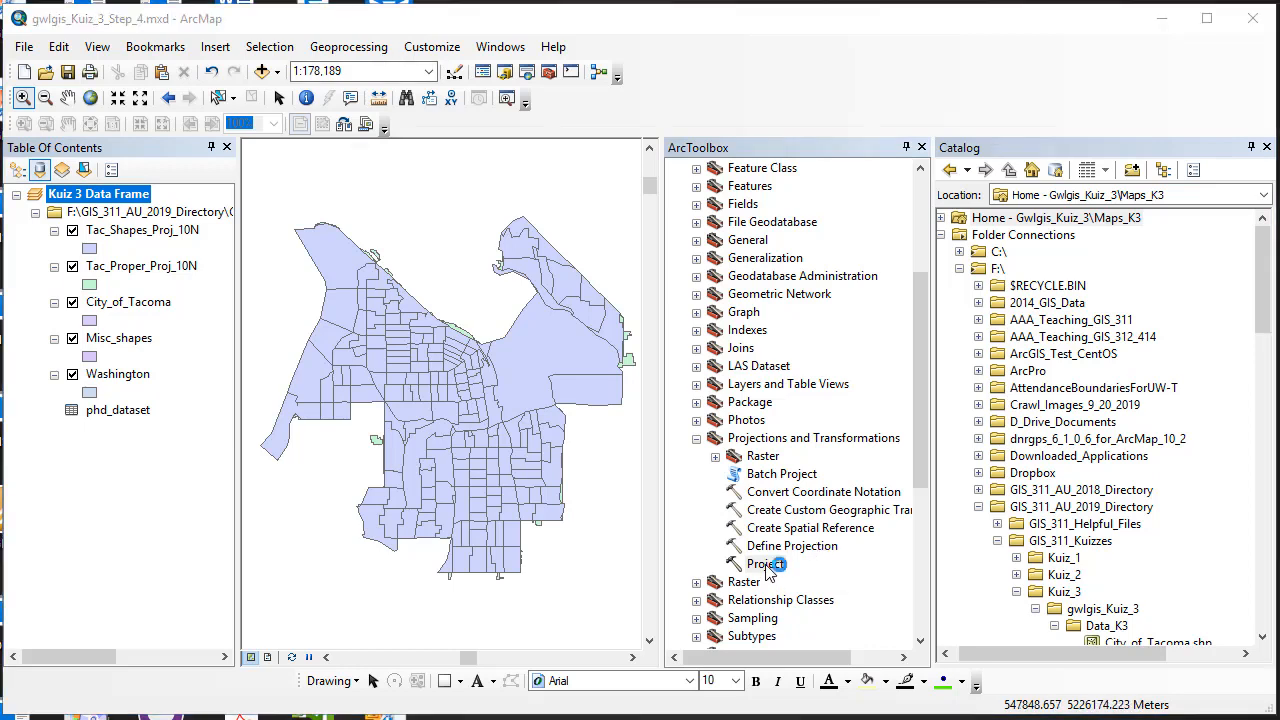
{"action": "left_click", "coordinate": [799, 188]}
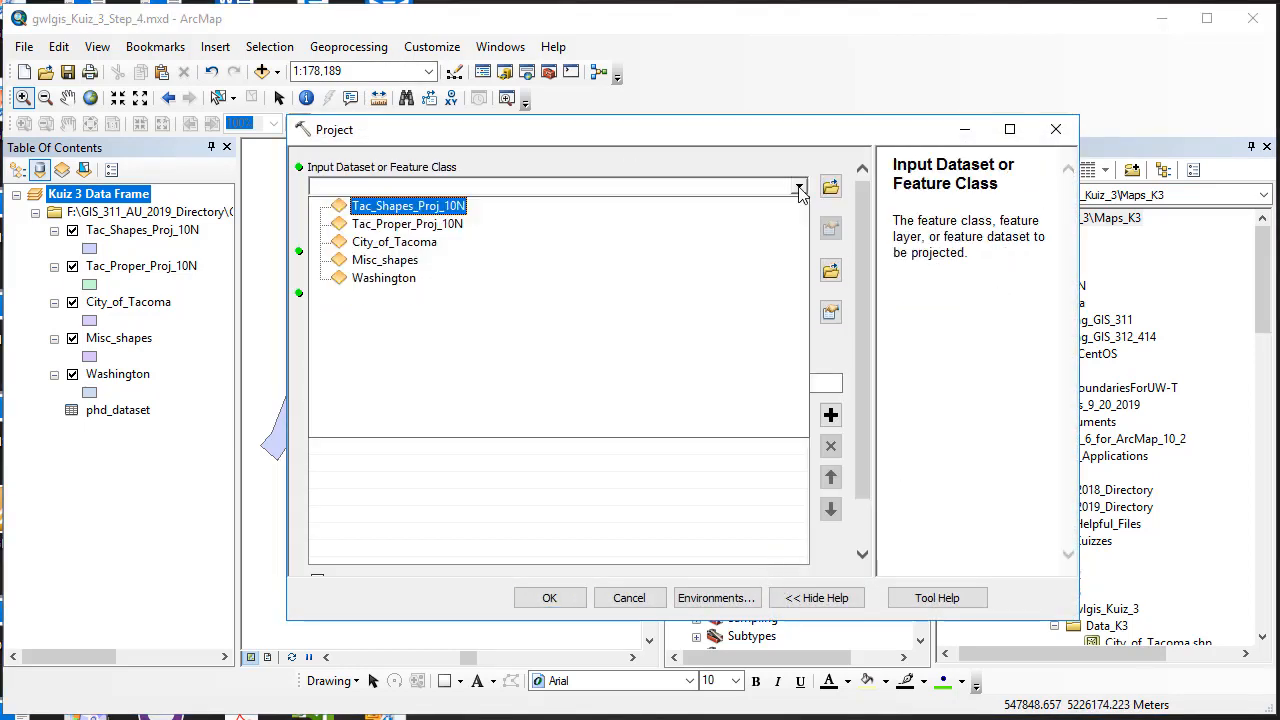
{"action": "left_click", "coordinate": [398, 243]}
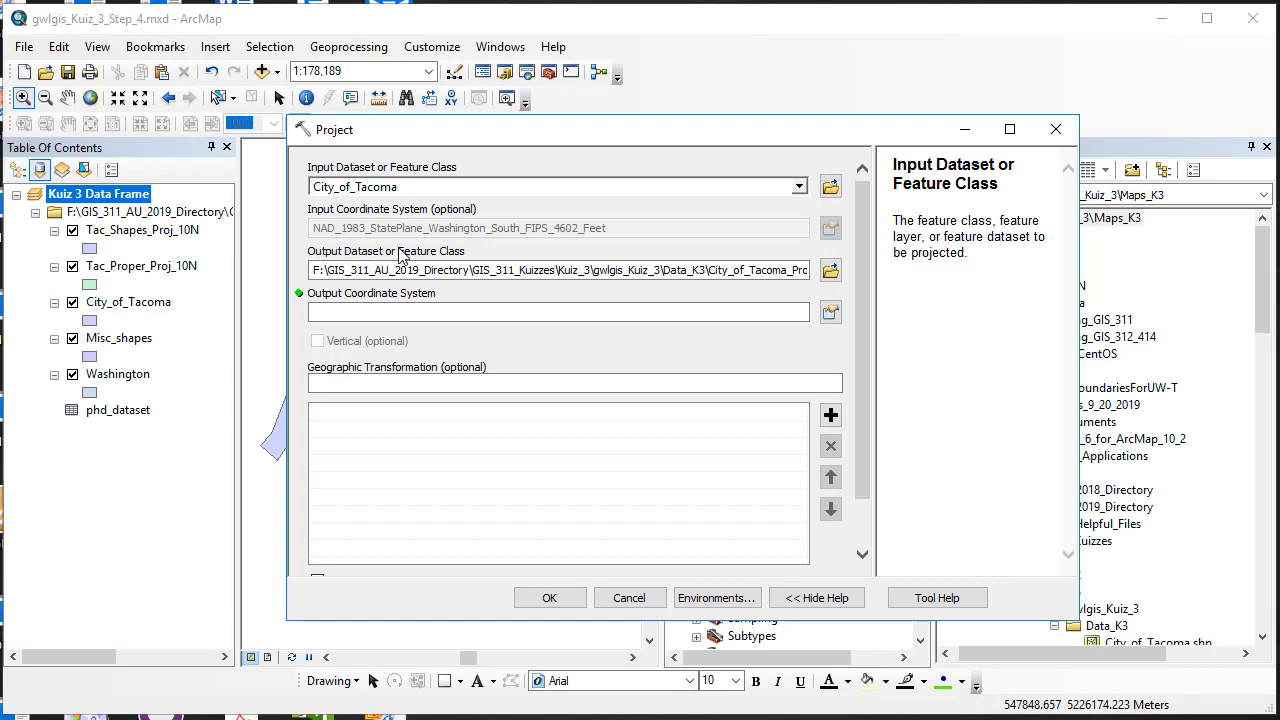
{"action": "left_click", "coordinate": [830, 272]}
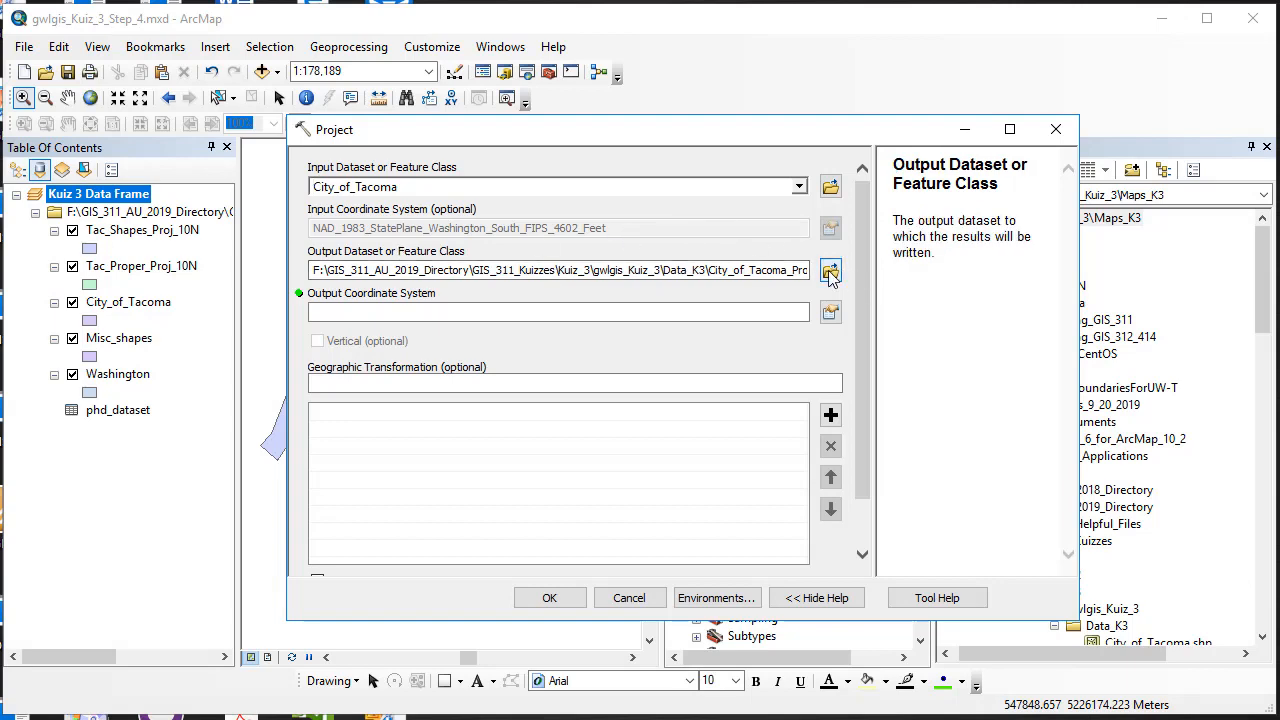
{"action": "type", "text": "City_of_Tacoma_Proj_10N"}
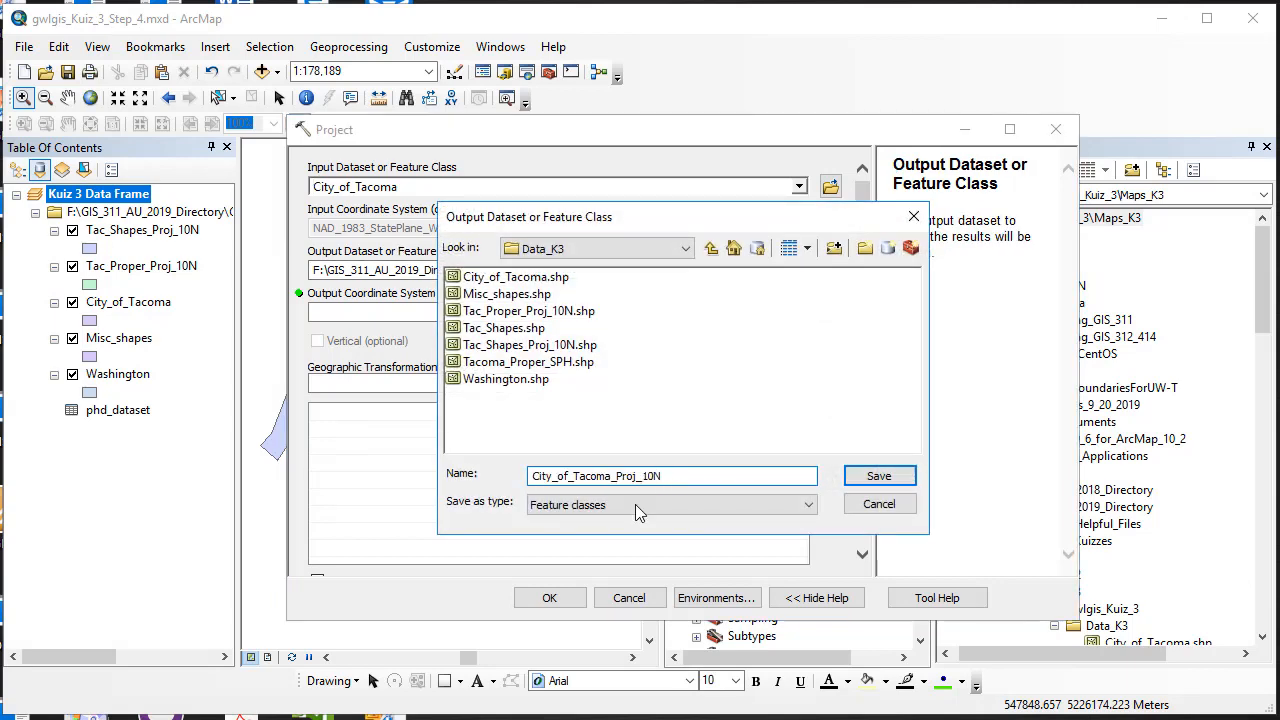
{"action": "left_click", "coordinate": [878, 476]}
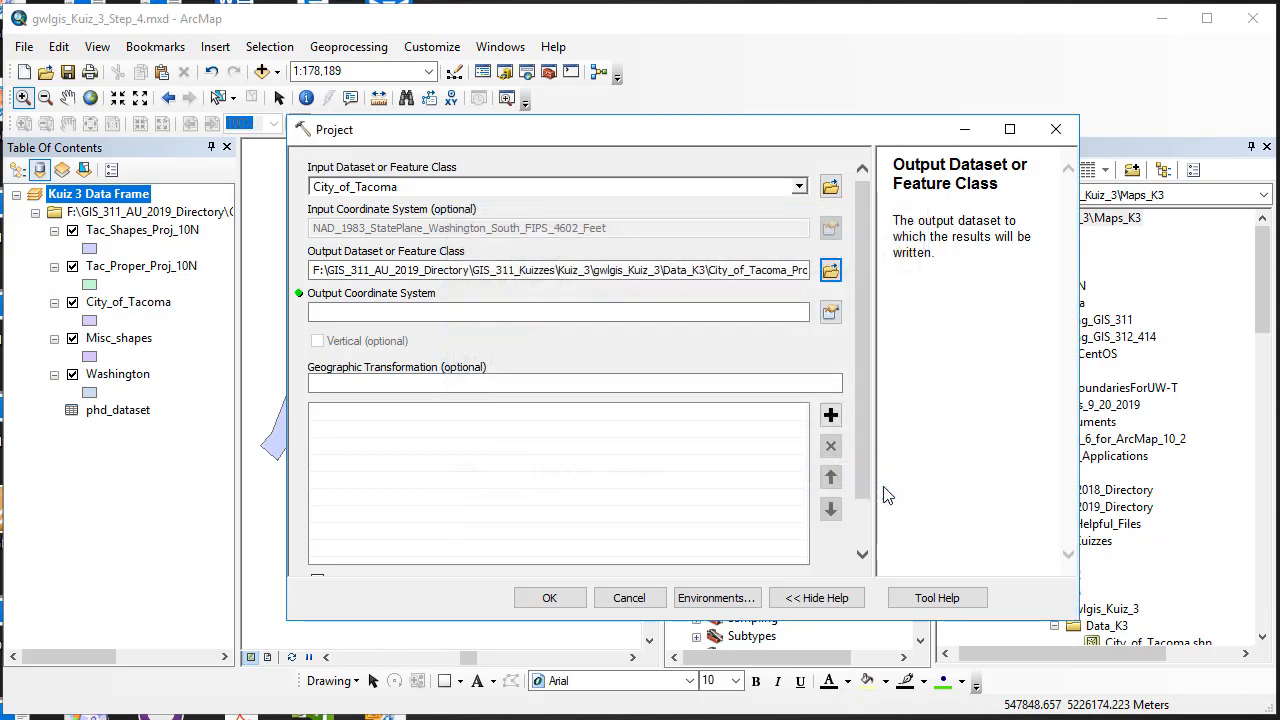
Step: Choose NAD 1983 UTM Zone 10N as output, save it to favourites, and run the projection
{"action": "left_click", "coordinate": [830, 312]}
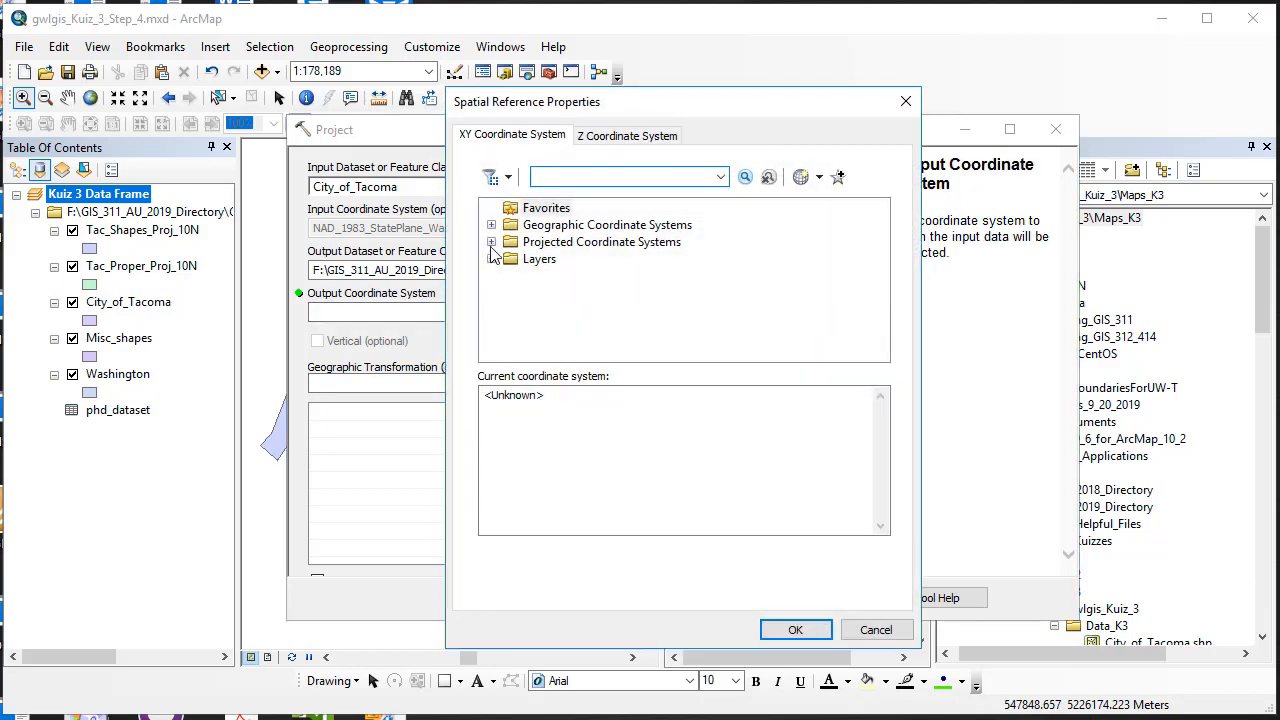
{"action": "left_click", "coordinate": [491, 242]}
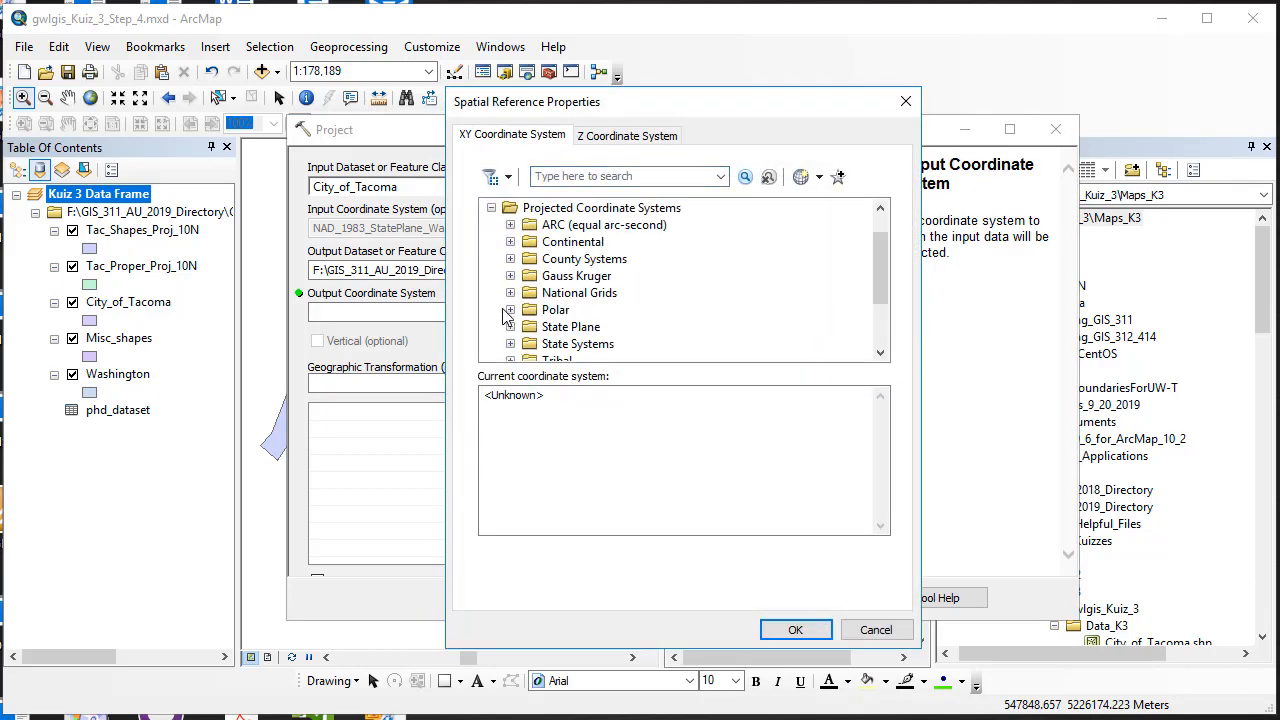
{"action": "scroll", "coordinate": [508, 322], "scroll_direction": "down", "scroll_amount": 1}
{"action": "scroll", "coordinate": [510, 330], "scroll_direction": "down", "scroll_amount": 2}
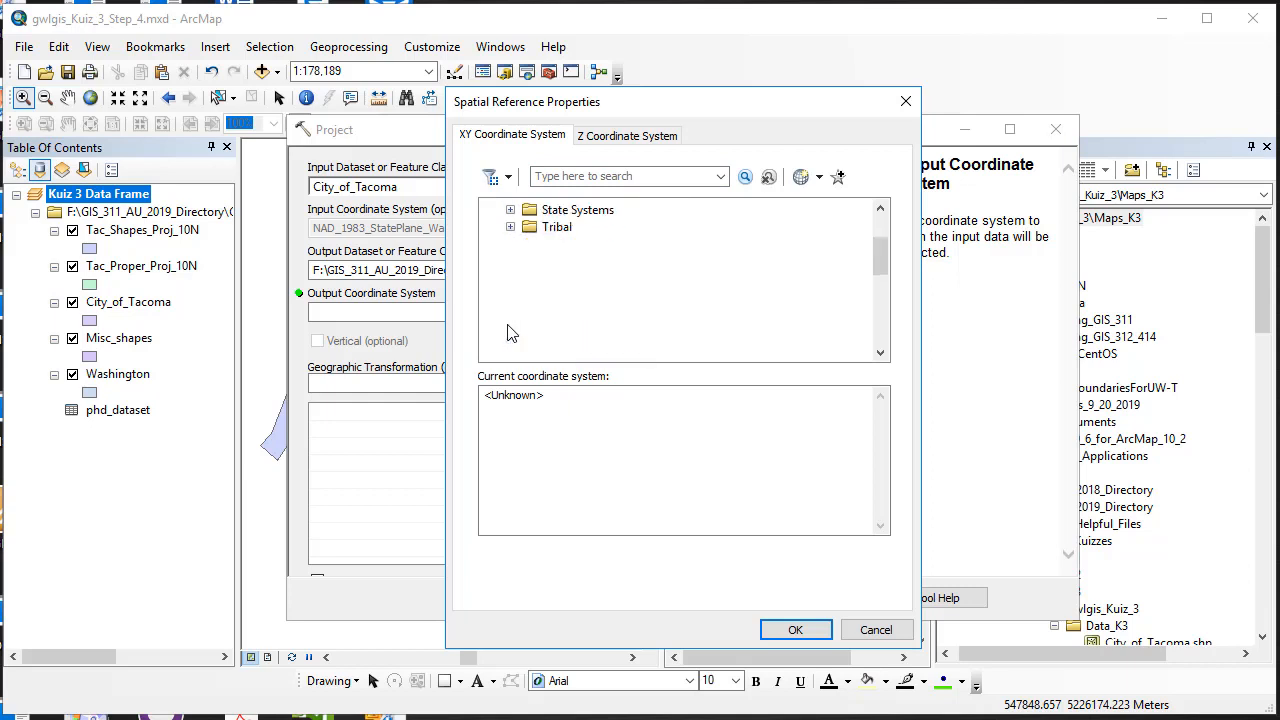
{"action": "scroll", "coordinate": [508, 333], "scroll_direction": "down", "scroll_amount": 3}
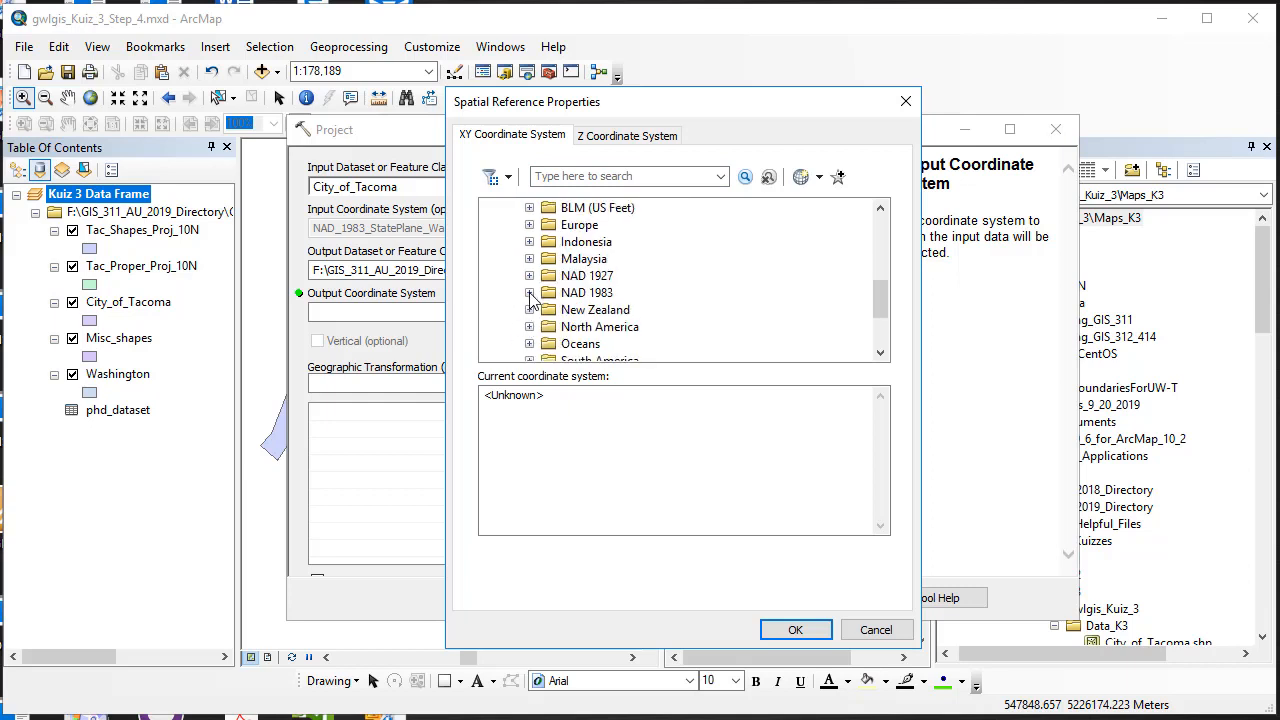
{"action": "left_click", "coordinate": [529, 292]}
{"action": "scroll", "coordinate": [560, 300], "scroll_direction": "down", "scroll_amount": 1}
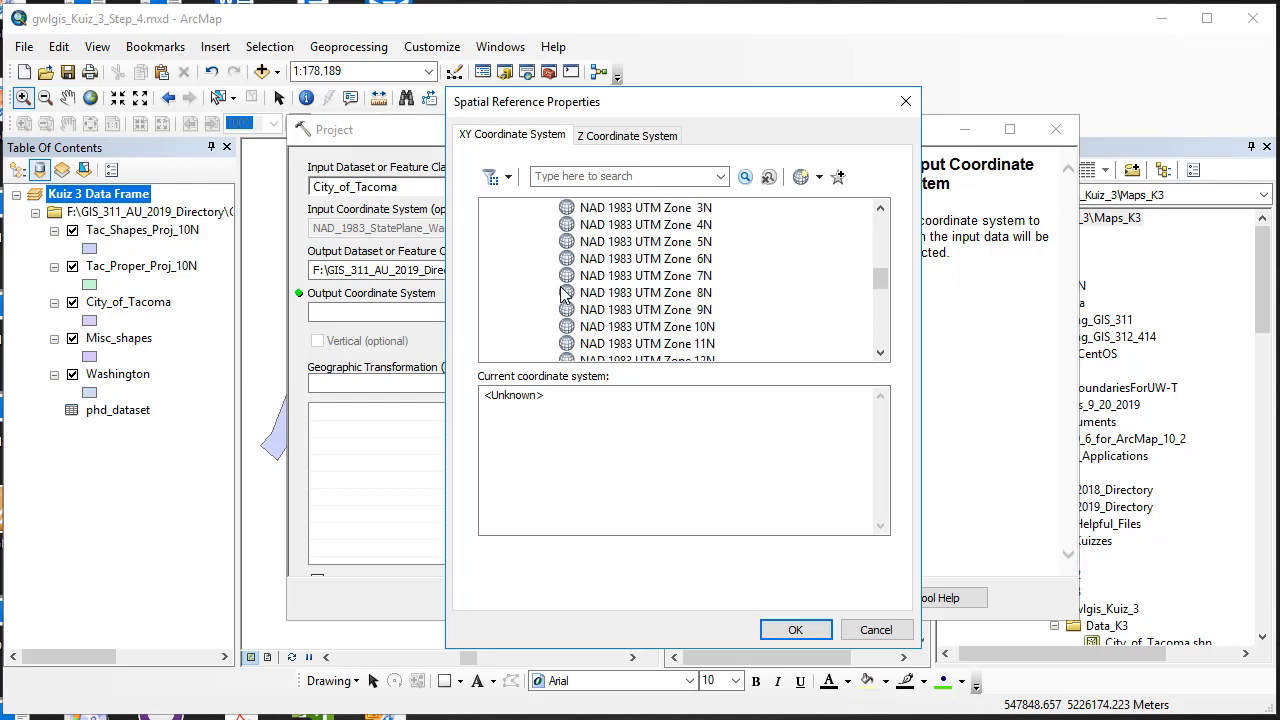
{"action": "left_click", "coordinate": [645, 327]}
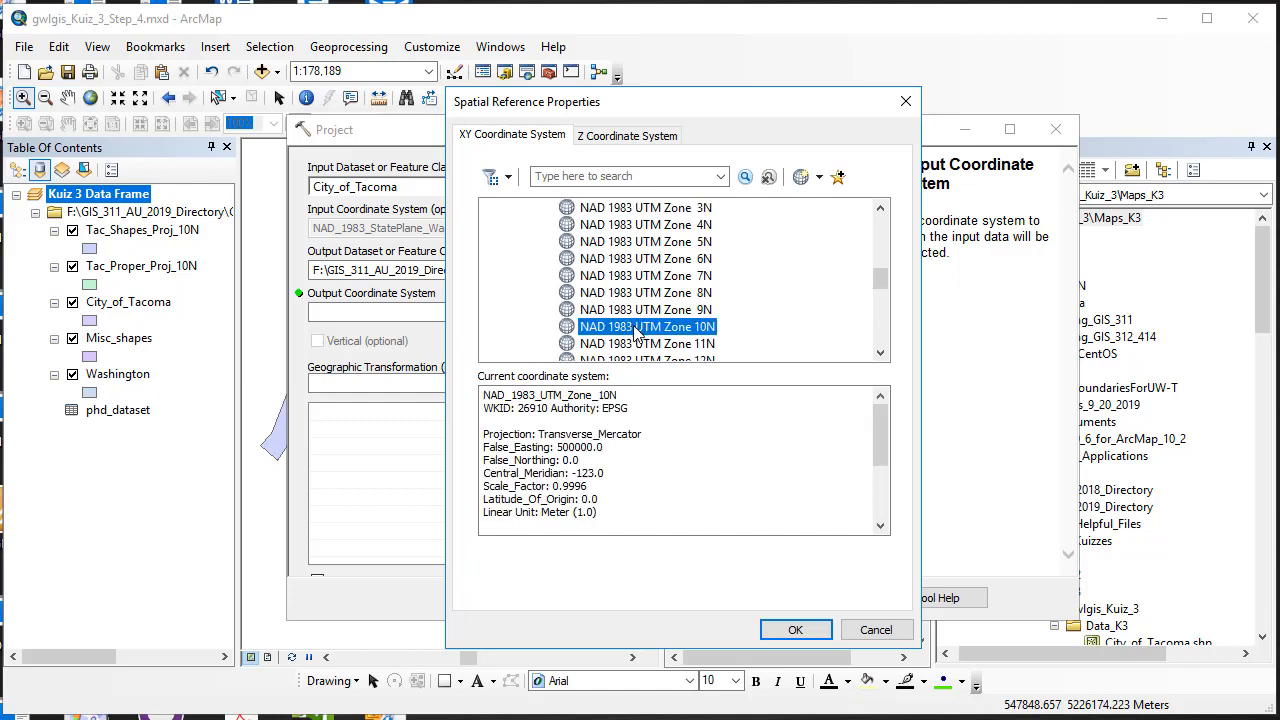
{"action": "left_click", "coordinate": [838, 178]}
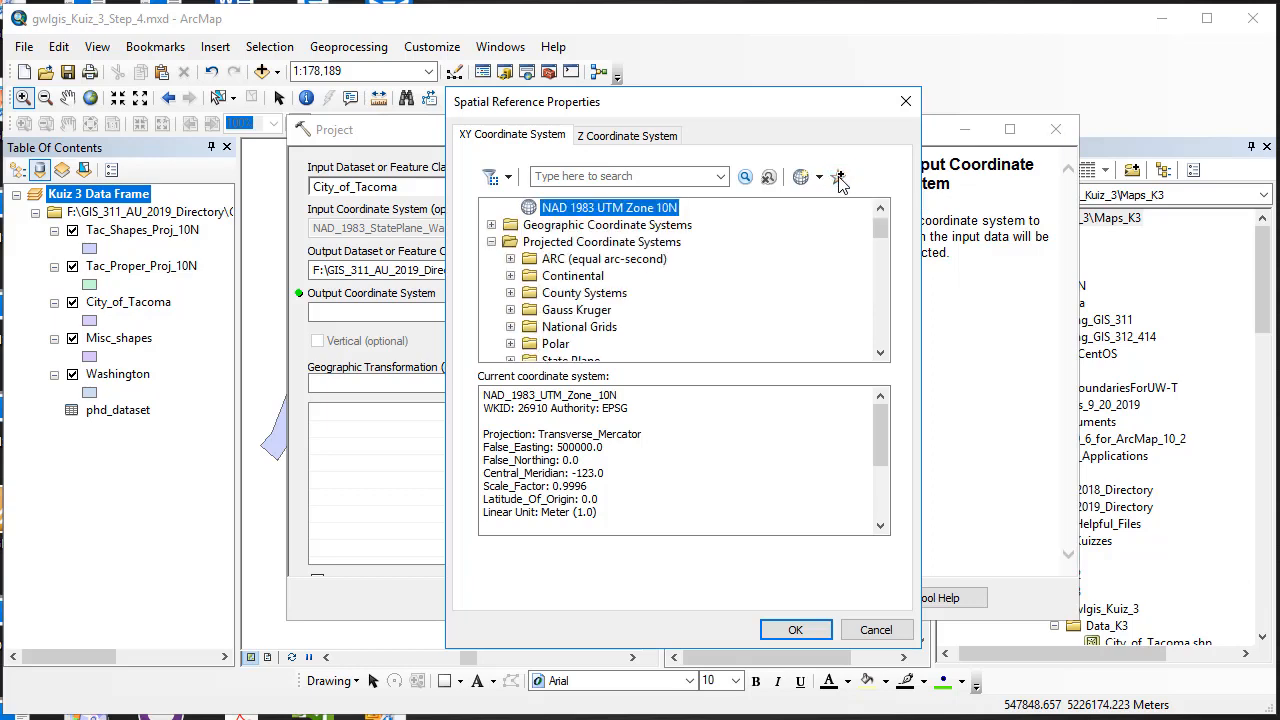
{"action": "left_click", "coordinate": [796, 630]}
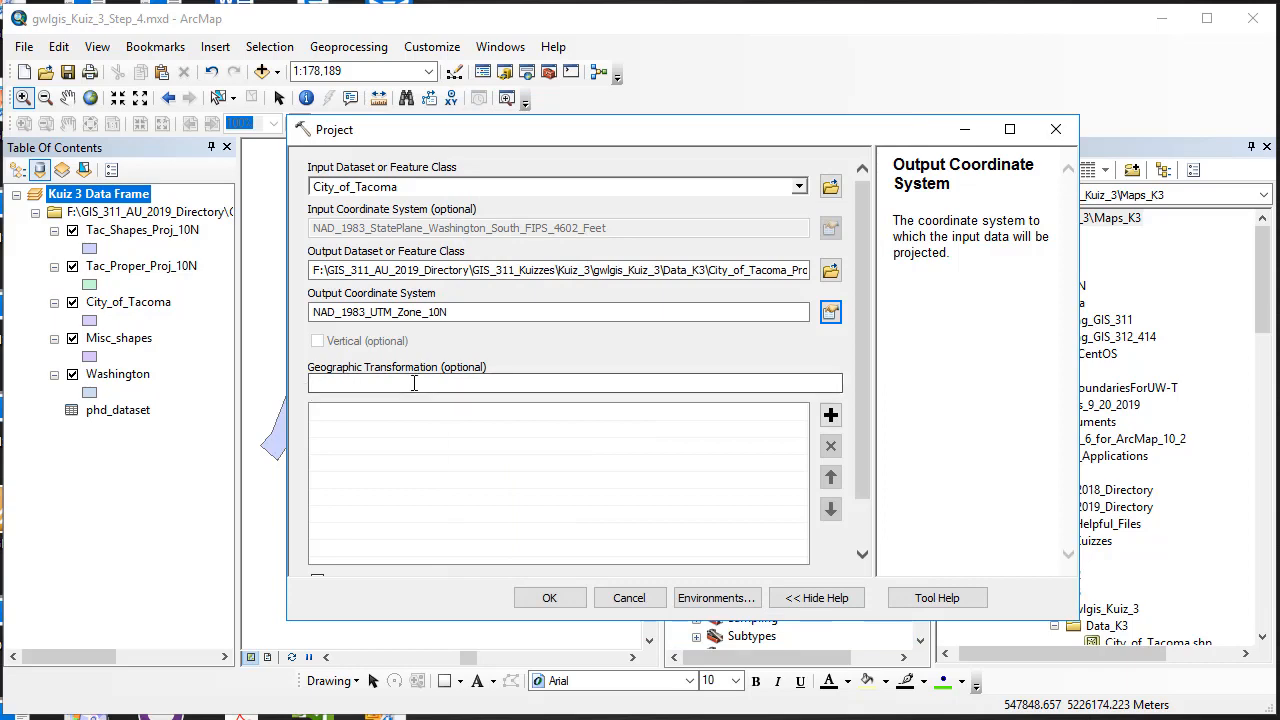
{"action": "left_click", "coordinate": [550, 598]}
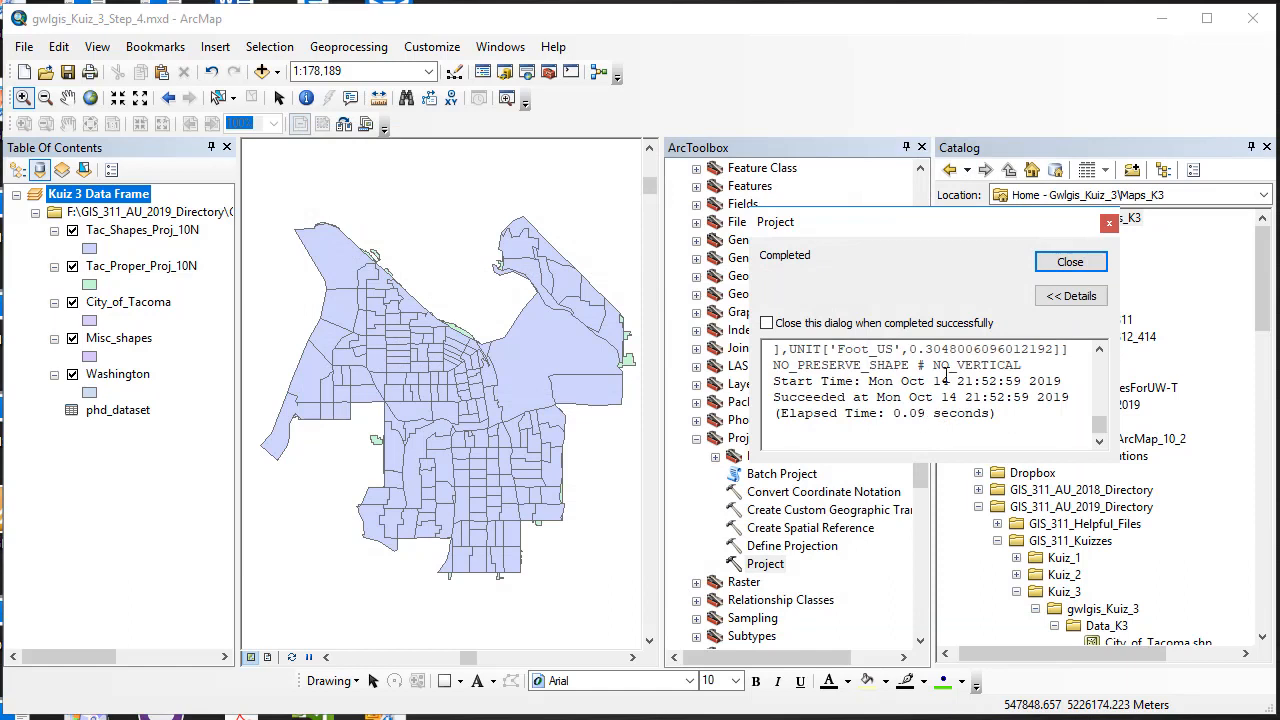
{"action": "left_click", "coordinate": [1070, 262]}
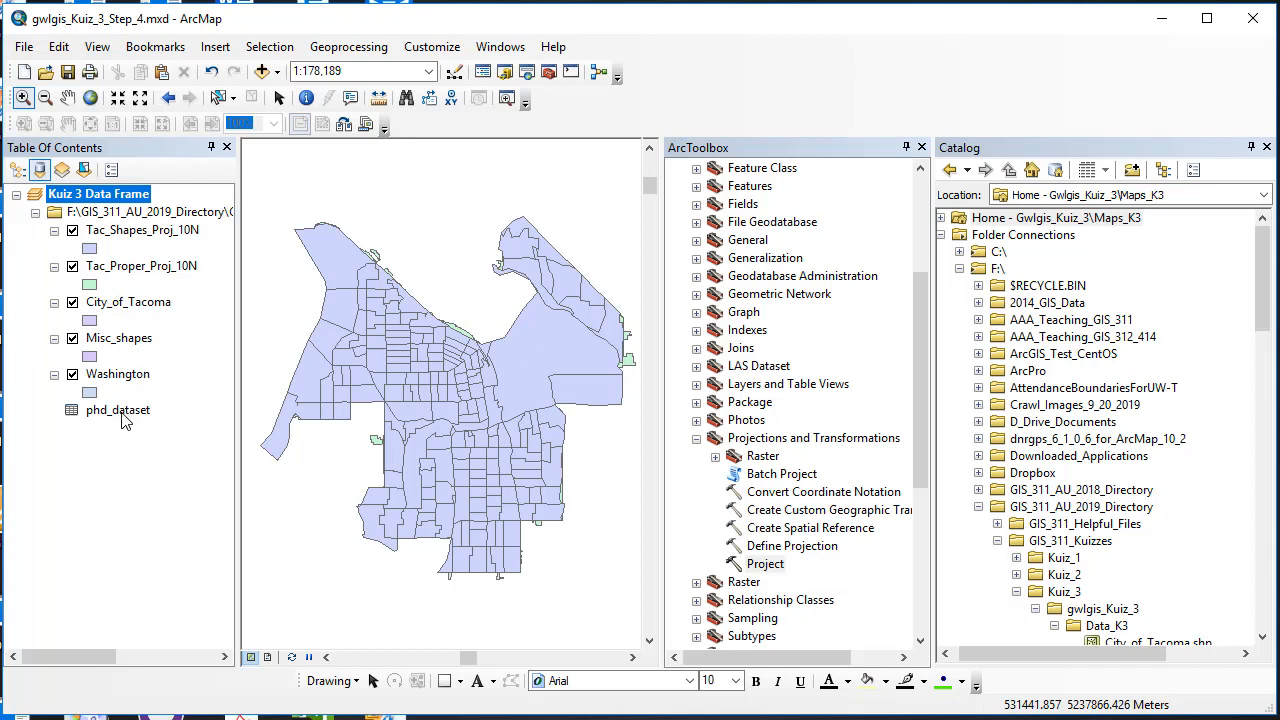
{"action": "scroll", "coordinate": [1083, 574], "scroll_direction": "down", "scroll_amount": 5}
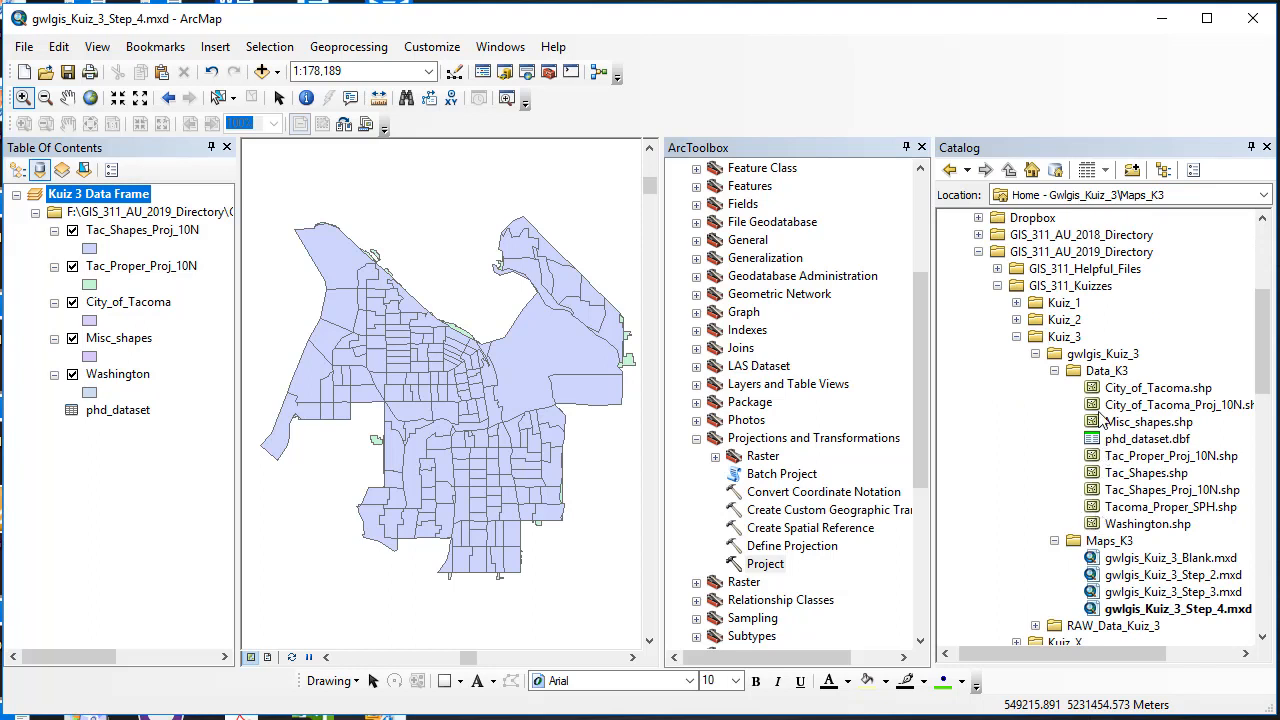
Step: Drag City_of_Tacoma_Proj_10N.shp onto the map, zoom to it, and toggle its visibility
{"action": "left_click_drag", "start_coordinate": [1097, 410], "coordinate": [460, 405]}
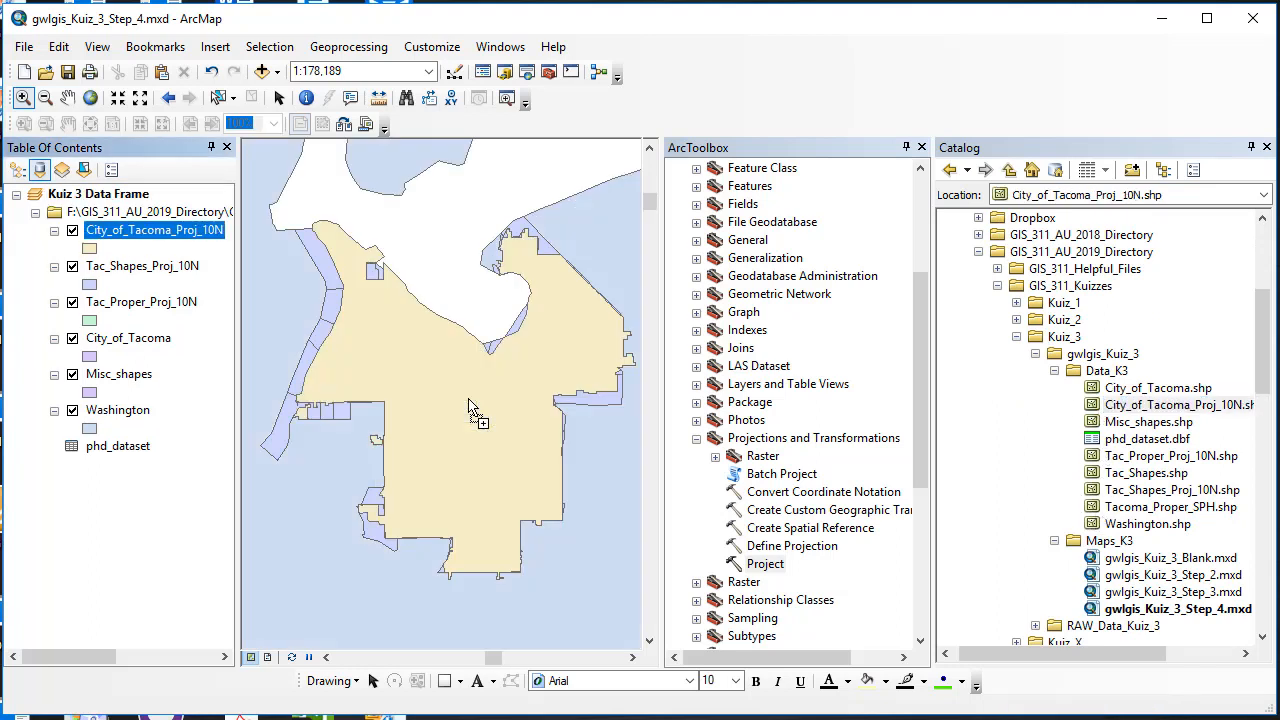
{"action": "right_click", "coordinate": [167, 231]}
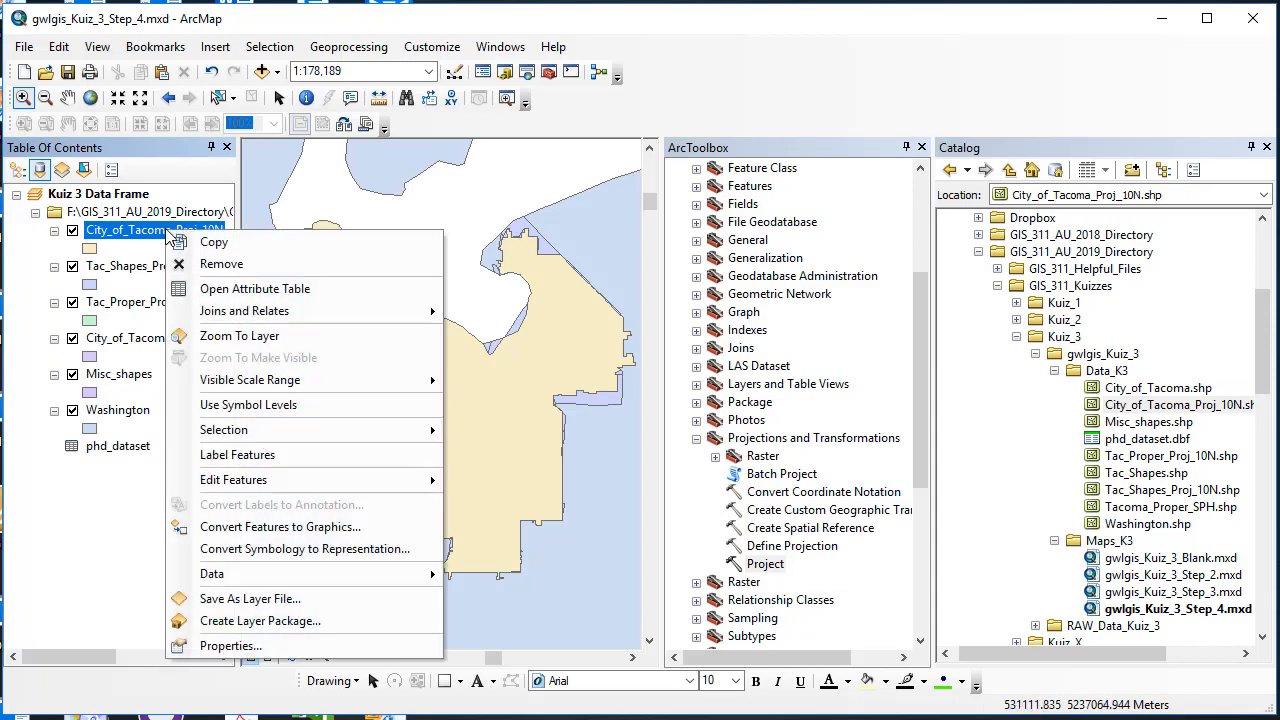
{"action": "left_click", "coordinate": [230, 336]}
{"action": "left_click", "coordinate": [72, 231]}
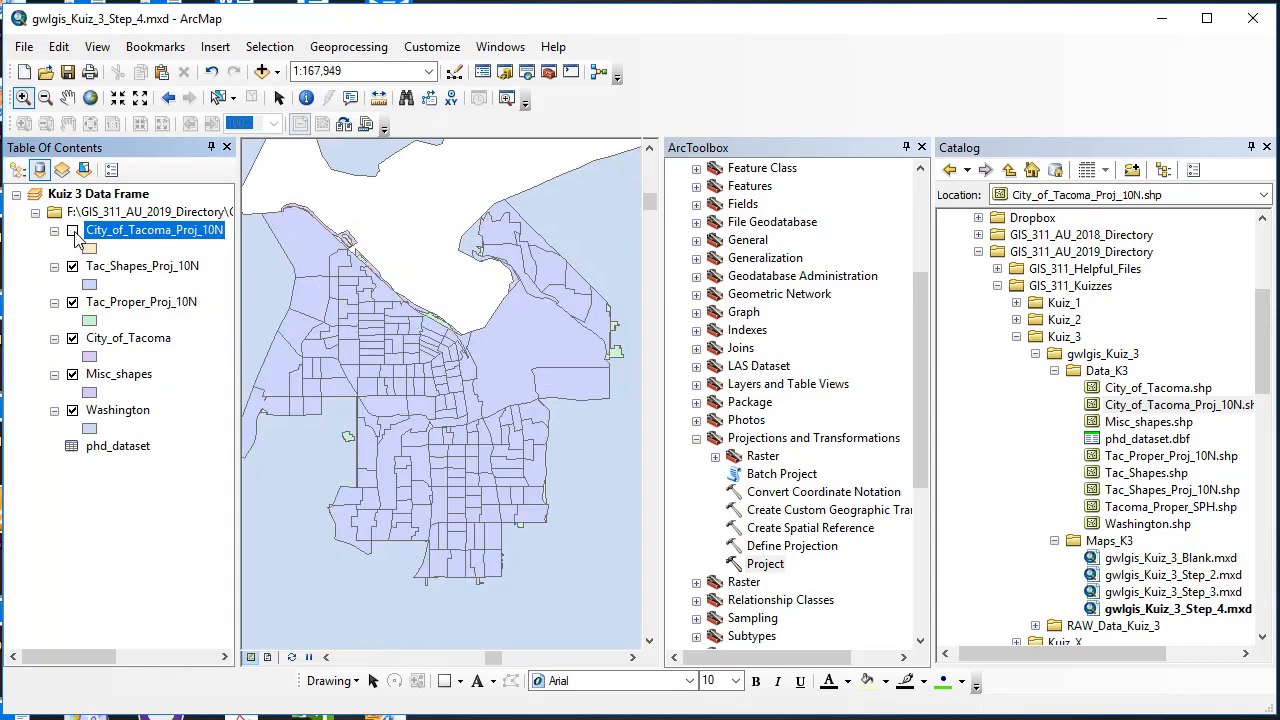
{"action": "left_click", "coordinate": [72, 231]}
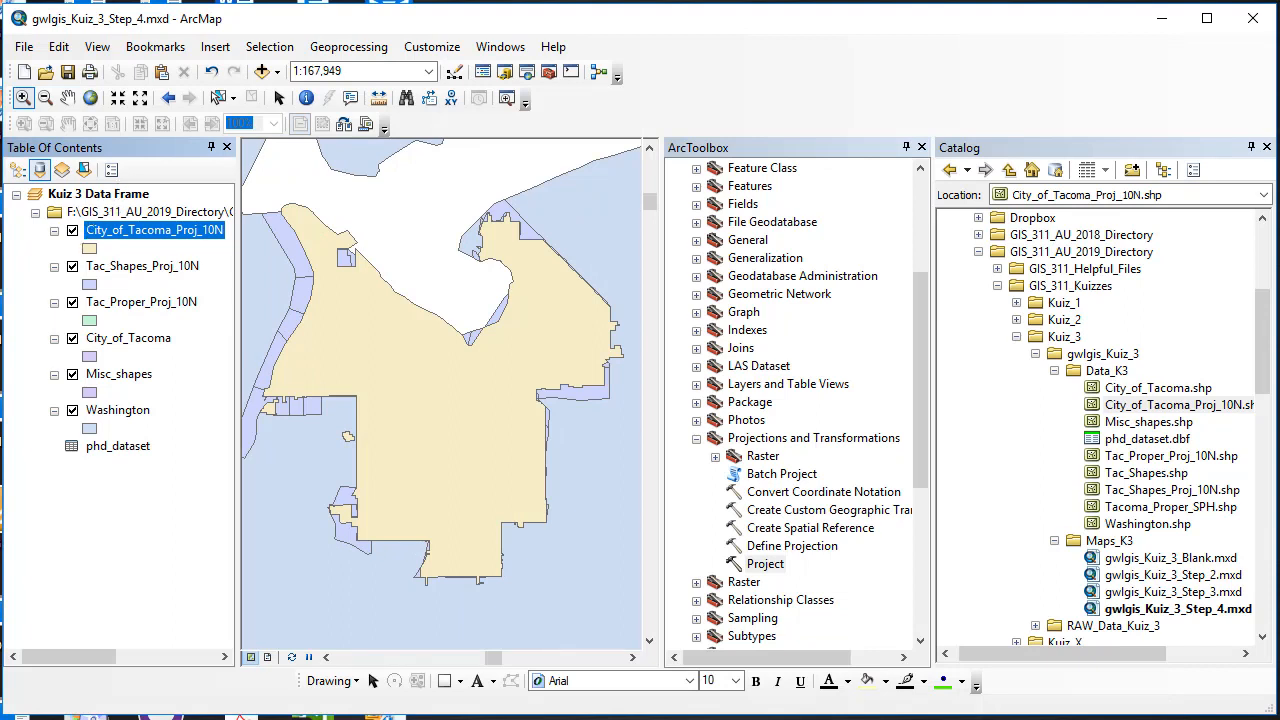
Step: Clear the UTM Zone 10N coordinate system in Kuiz 3 Data Frame properties and apply
{"action": "right_click", "coordinate": [114, 196]}
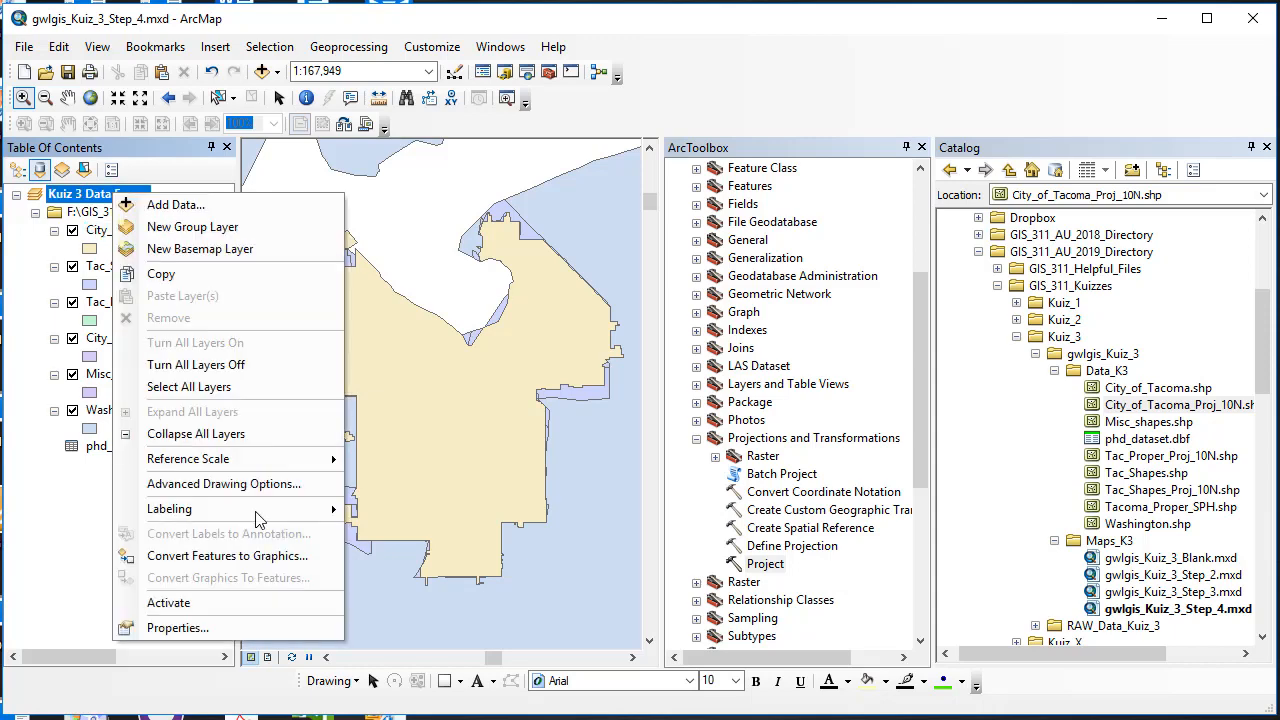
{"action": "left_click", "coordinate": [240, 628]}
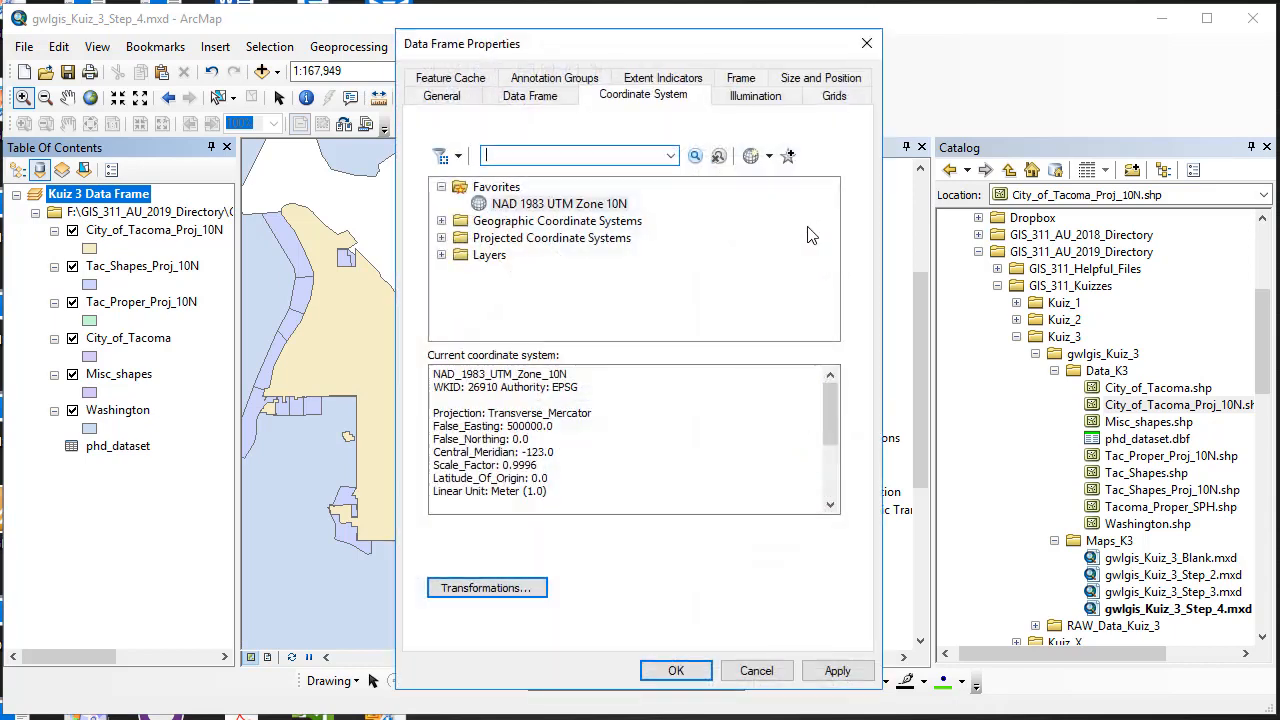
{"action": "left_click", "coordinate": [768, 158]}
{"action": "left_click", "coordinate": [786, 231]}
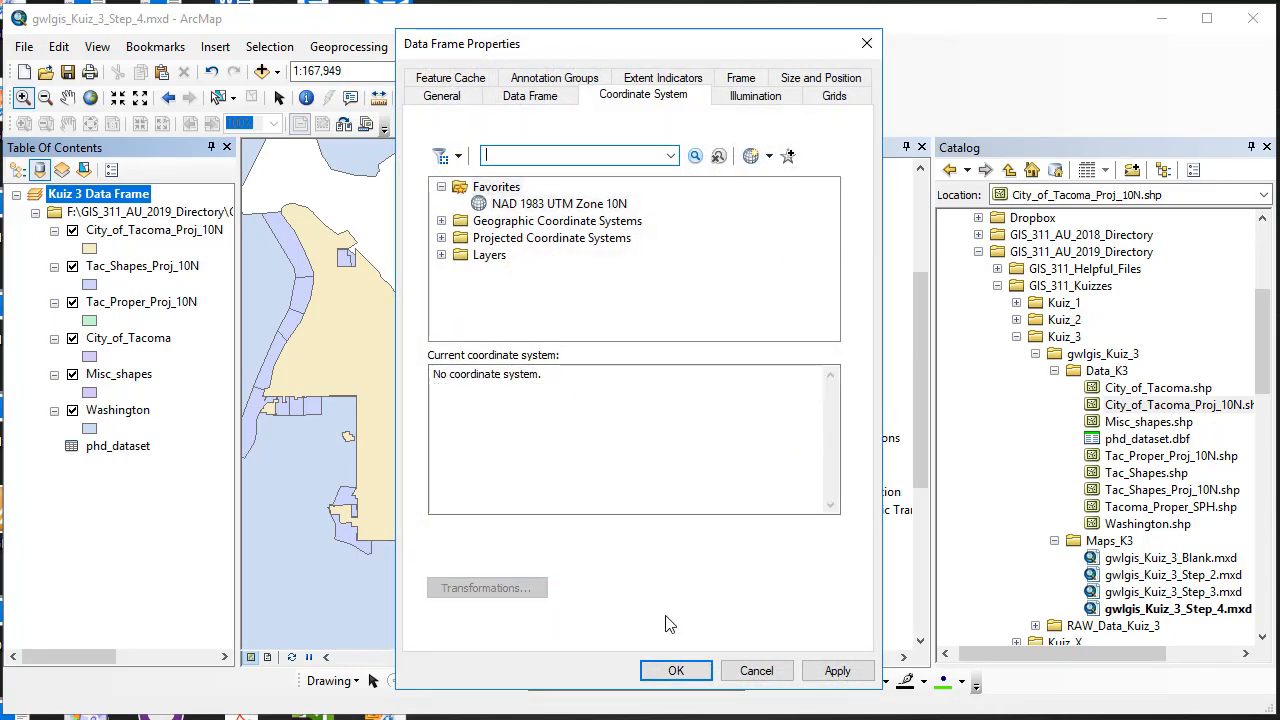
{"action": "left_click", "coordinate": [834, 671]}
{"action": "left_click", "coordinate": [676, 671]}
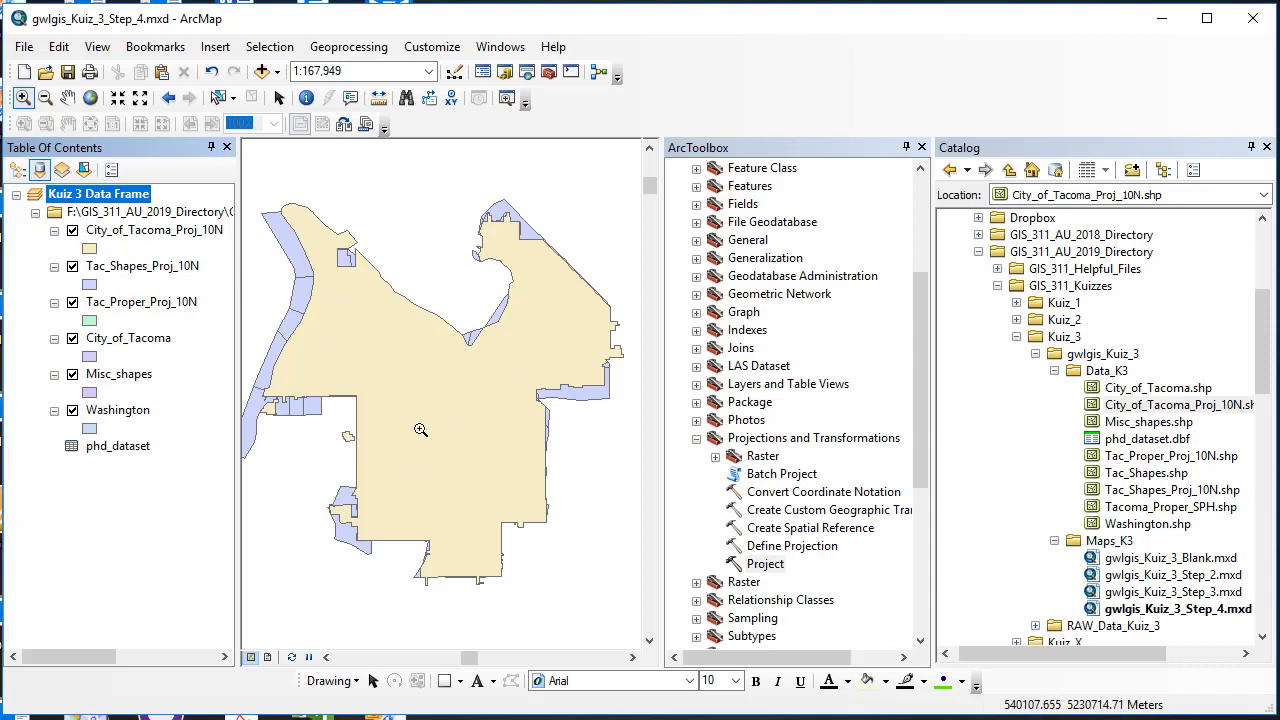
Step: Hide City_of_Tacoma_Proj_10N, Tac_Shapes_Proj_10N and Tac_Proper_Proj_10N
{"action": "left_click", "coordinate": [72, 230]}
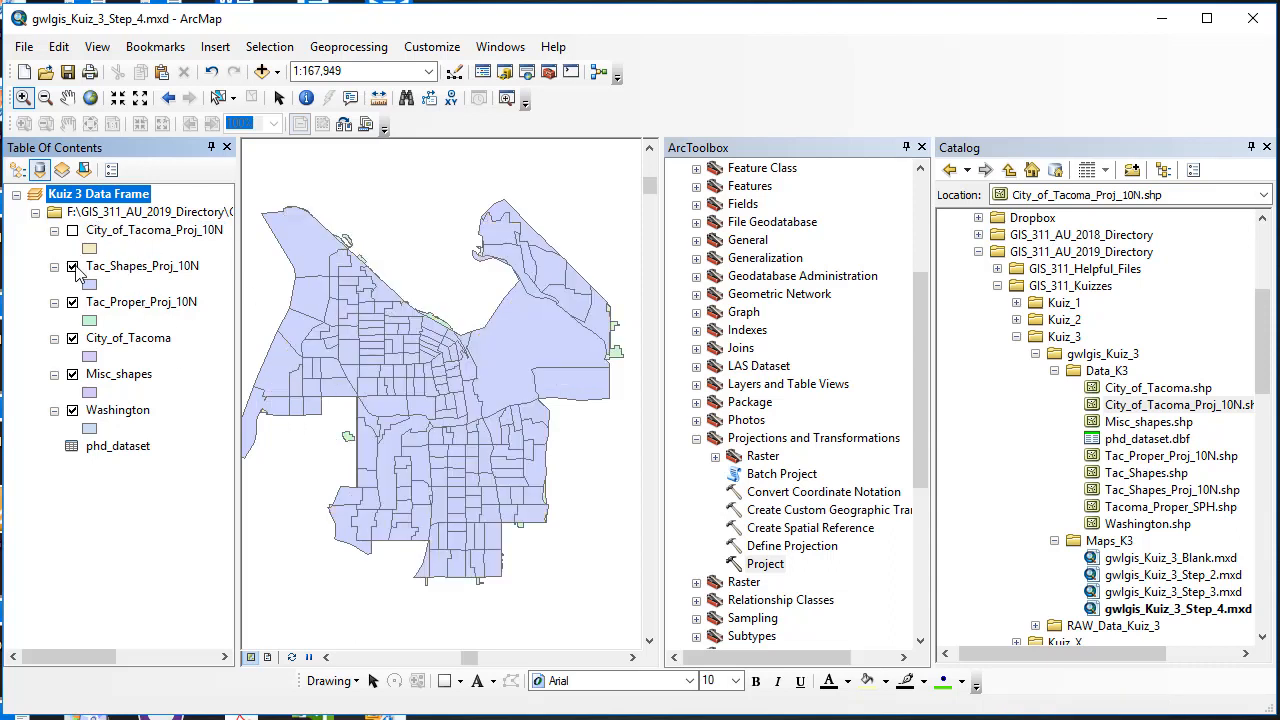
{"action": "left_click", "coordinate": [72, 266]}
{"action": "left_click", "coordinate": [72, 302]}
Step: Zoom to City_of_Tacoma, Misc_shapes and Washington in turn, then remove City_of_Tacoma
{"action": "right_click", "coordinate": [103, 340]}
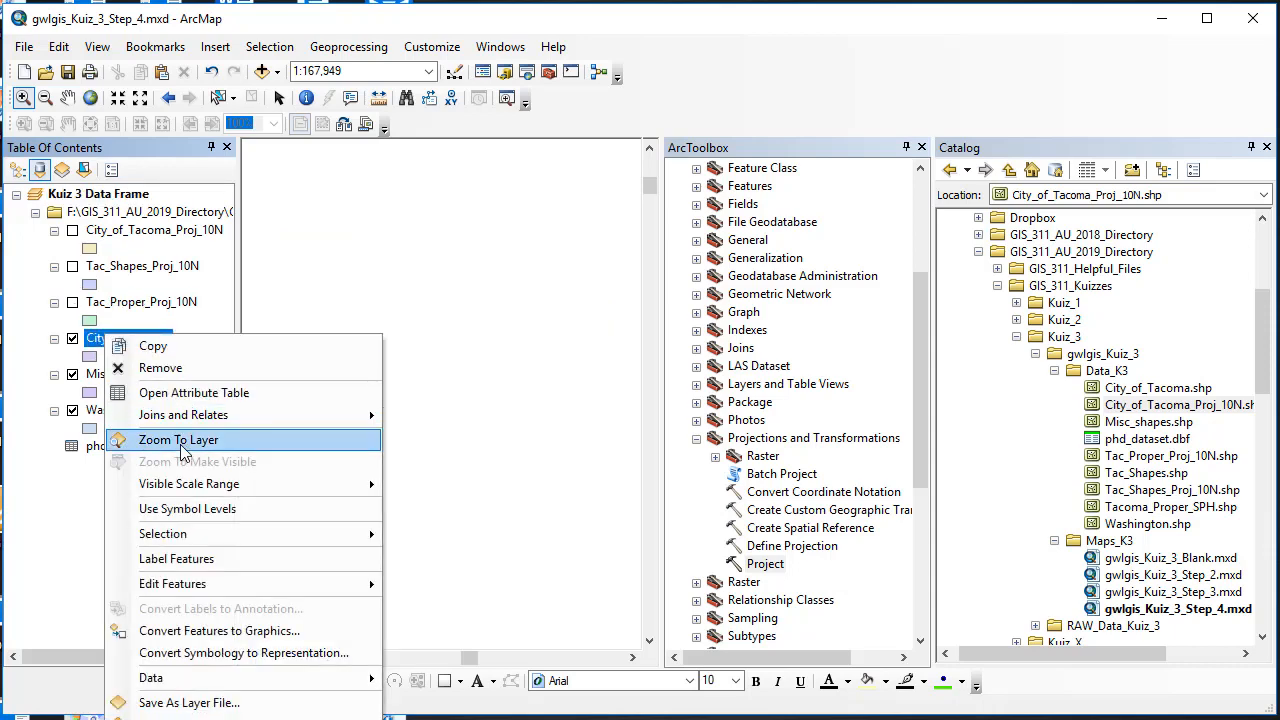
{"action": "left_click", "coordinate": [185, 444]}
{"action": "right_click", "coordinate": [127, 379]}
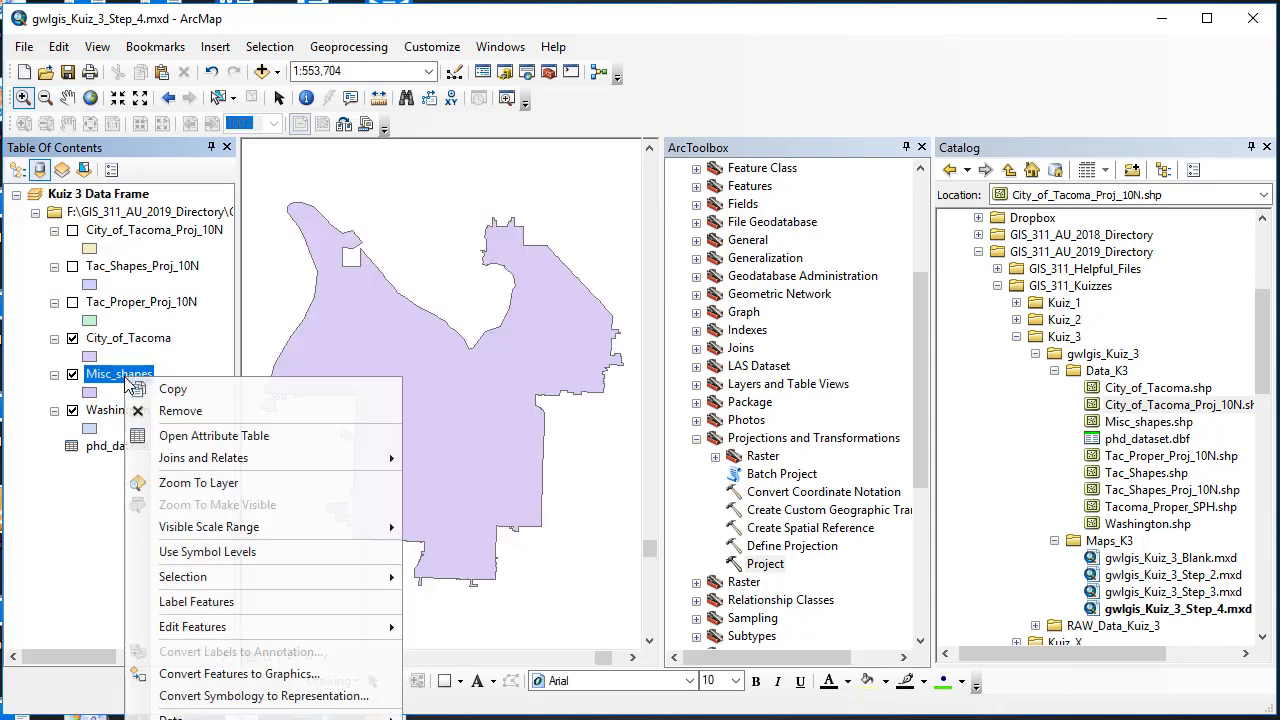
{"action": "left_click", "coordinate": [210, 484]}
{"action": "left_click", "coordinate": [124, 413]}
{"action": "right_click", "coordinate": [124, 418]}
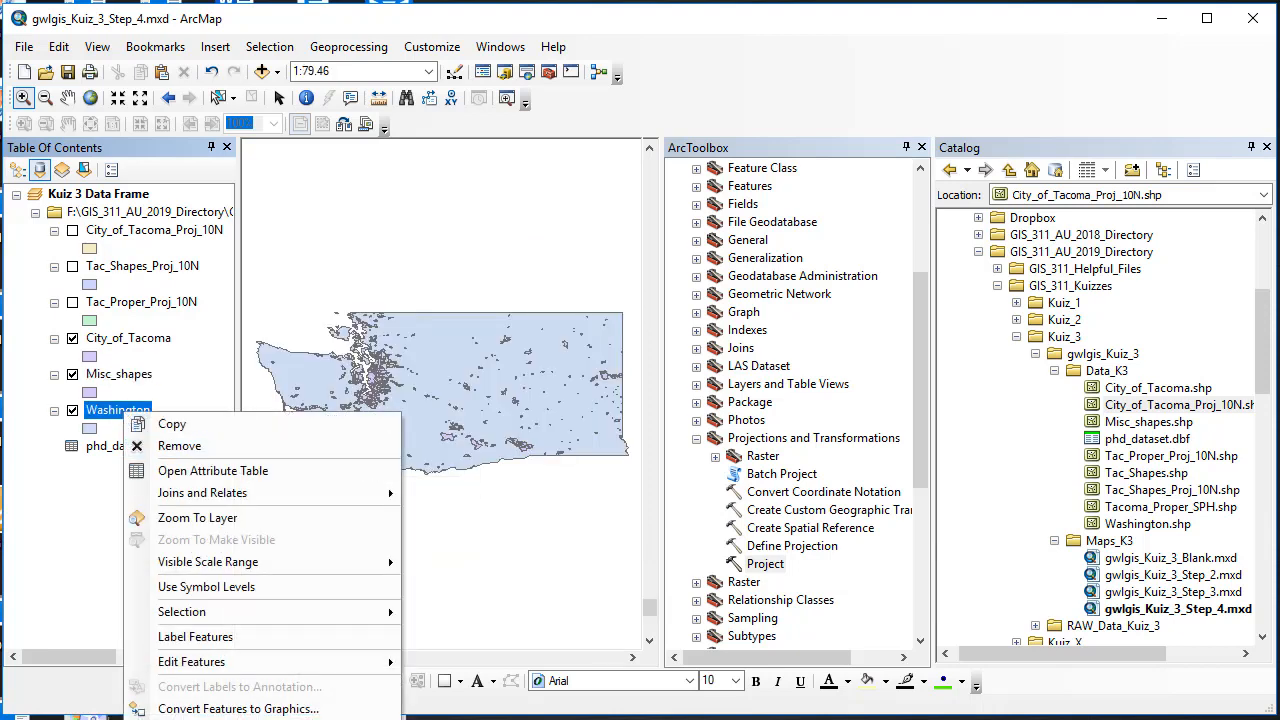
{"action": "left_click", "coordinate": [212, 518]}
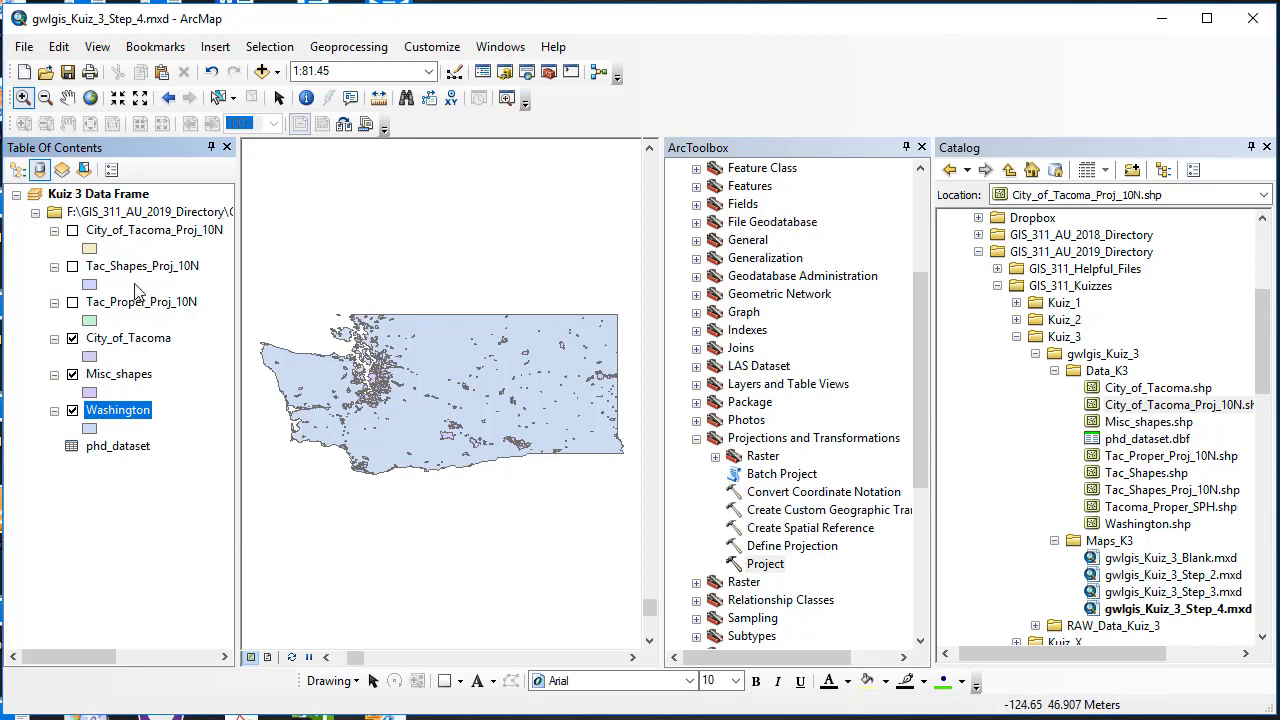
{"action": "right_click", "coordinate": [137, 341]}
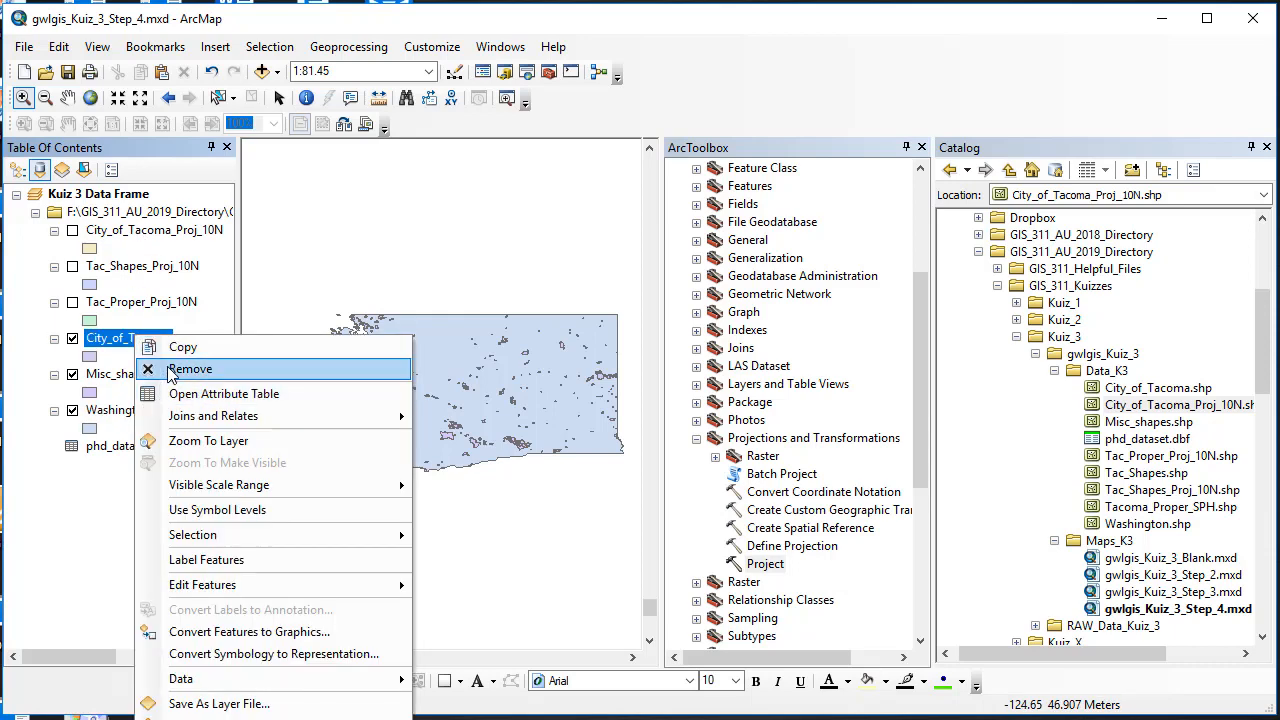
{"action": "left_click", "coordinate": [176, 368]}
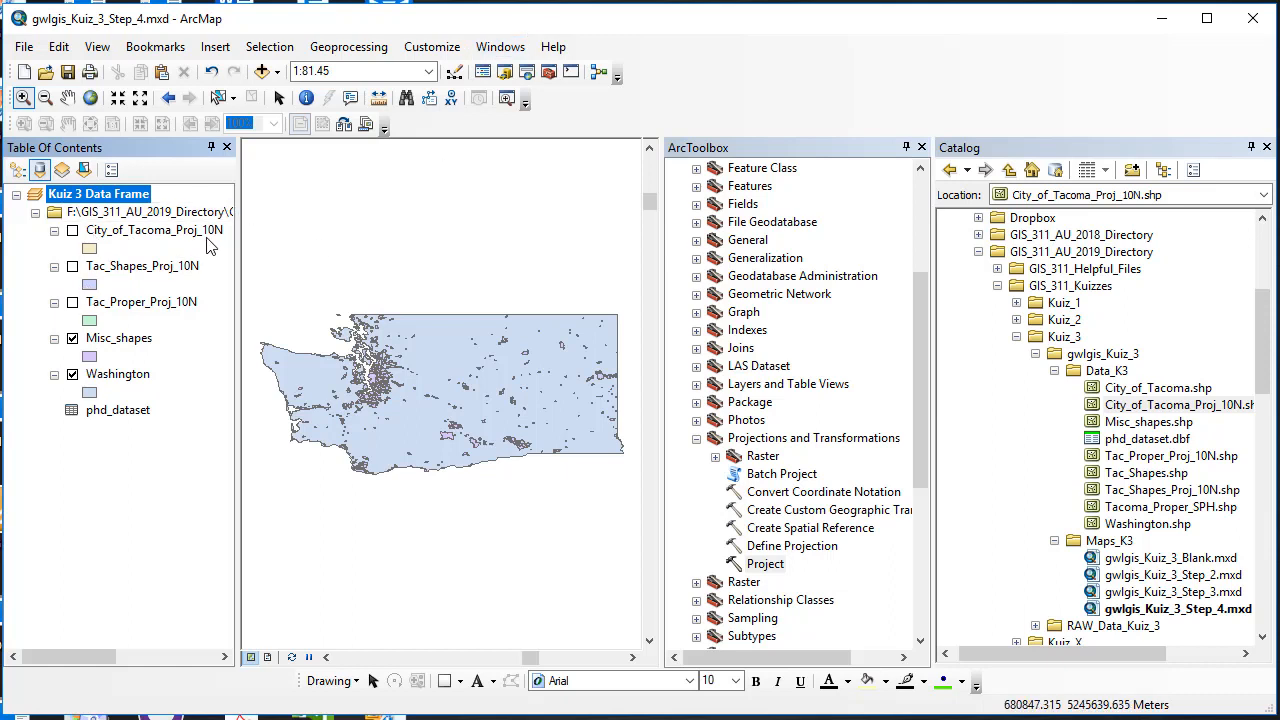
Step: Turn City_of_Tacoma_Proj_10N, Tac_Shapes_Proj_10N and Tac_Proper_Proj_10N back on
{"action": "left_click_drag", "start_coordinate": [80, 240], "coordinate": [77, 246]}
{"action": "left_click", "coordinate": [72, 266]}
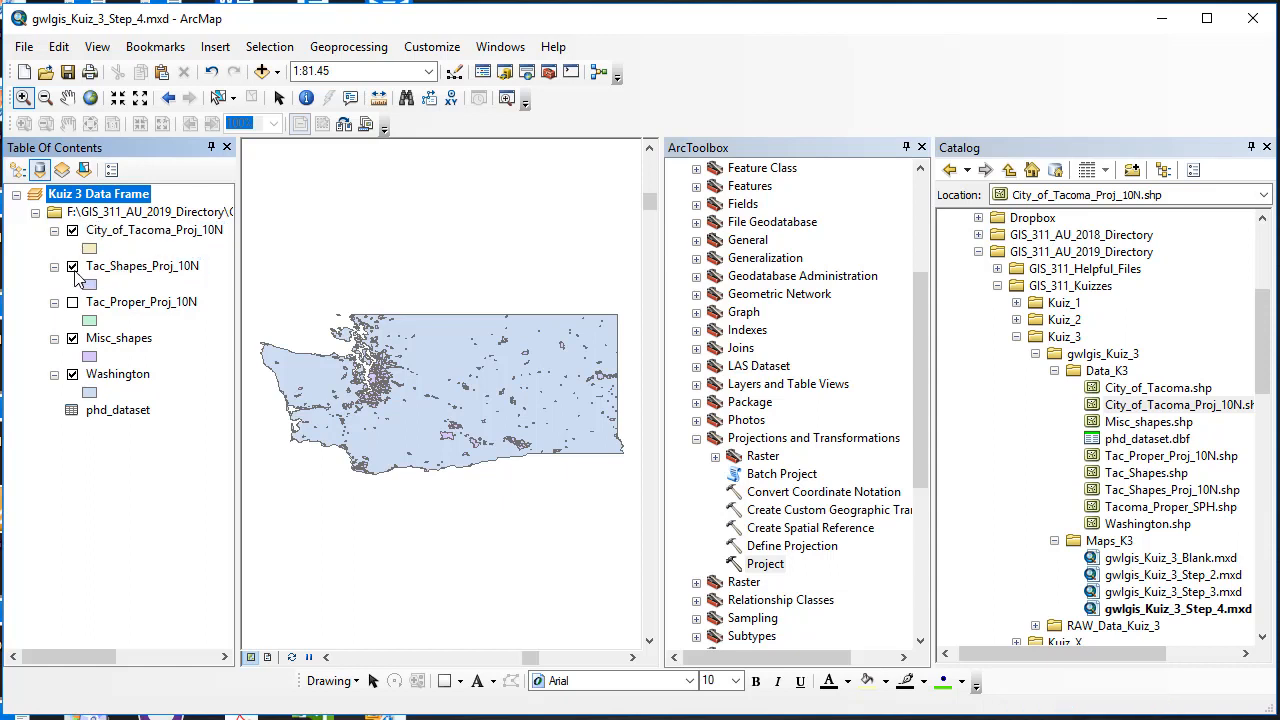
{"action": "left_click", "coordinate": [72, 302]}
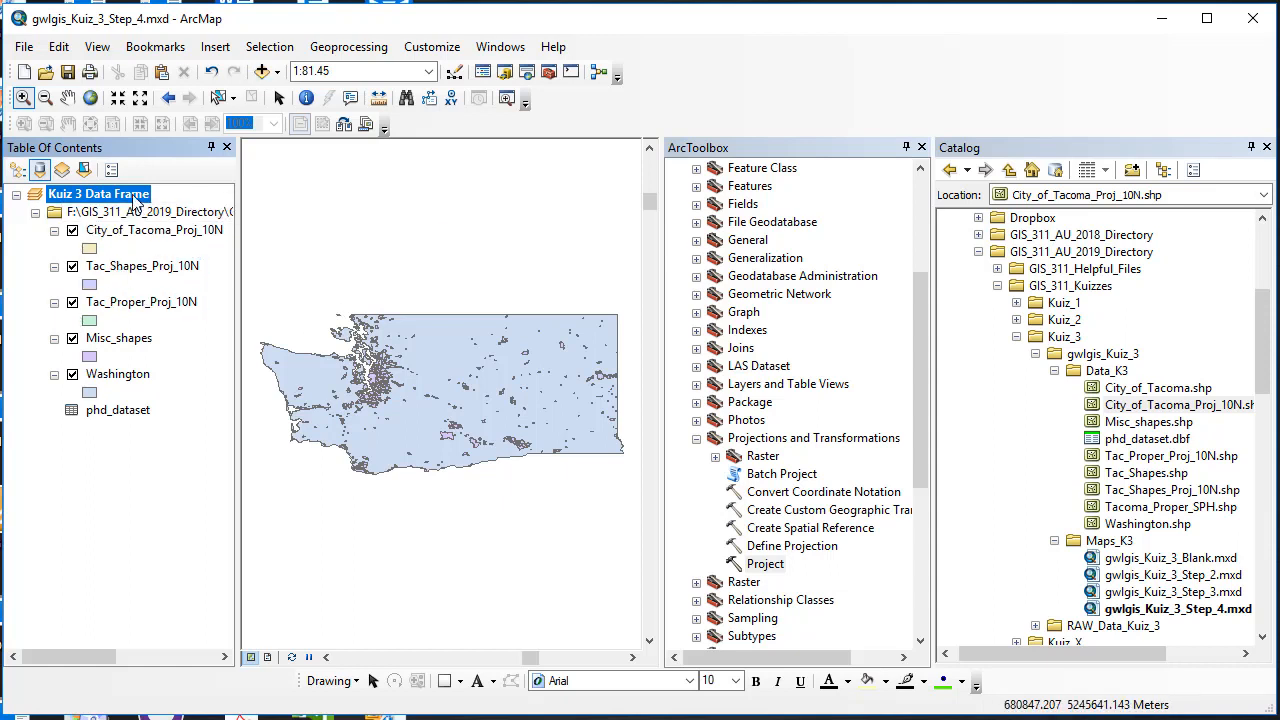
Step: Clear the Kuiz 3 Data Frame's coordinate system to No coordinate system and apply
{"action": "right_click", "coordinate": [102, 193]}
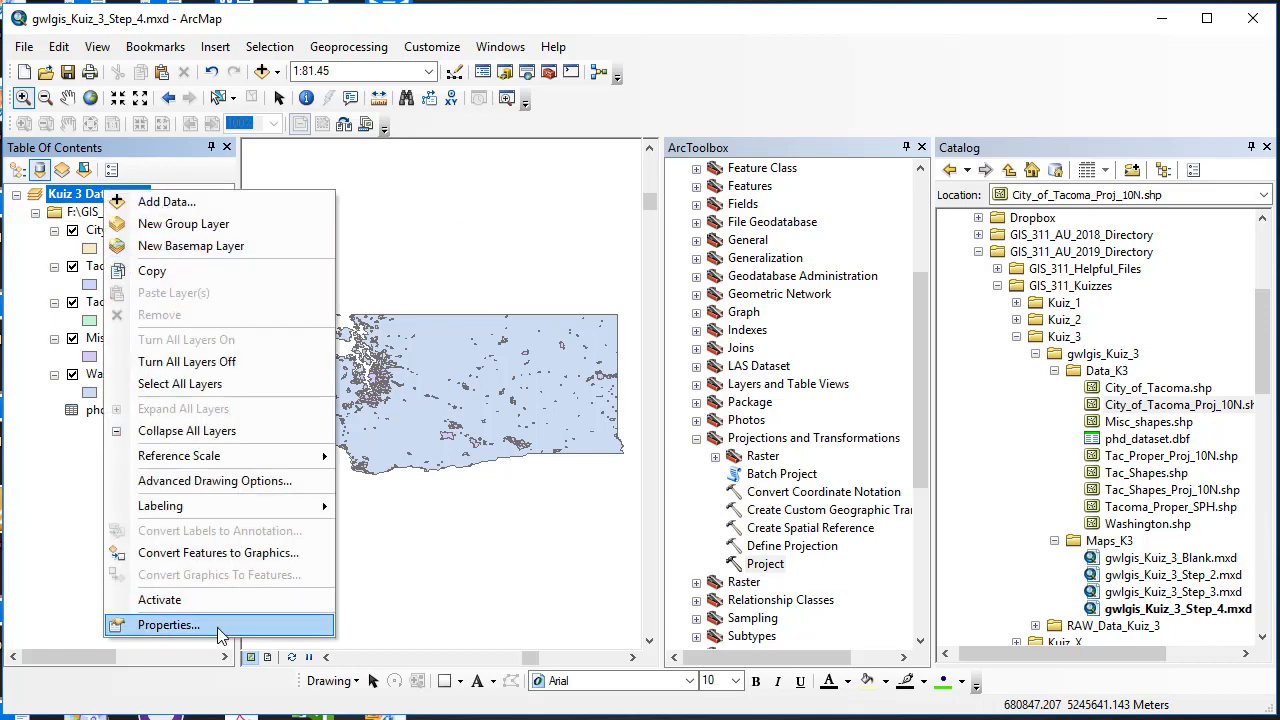
{"action": "left_click", "coordinate": [160, 626]}
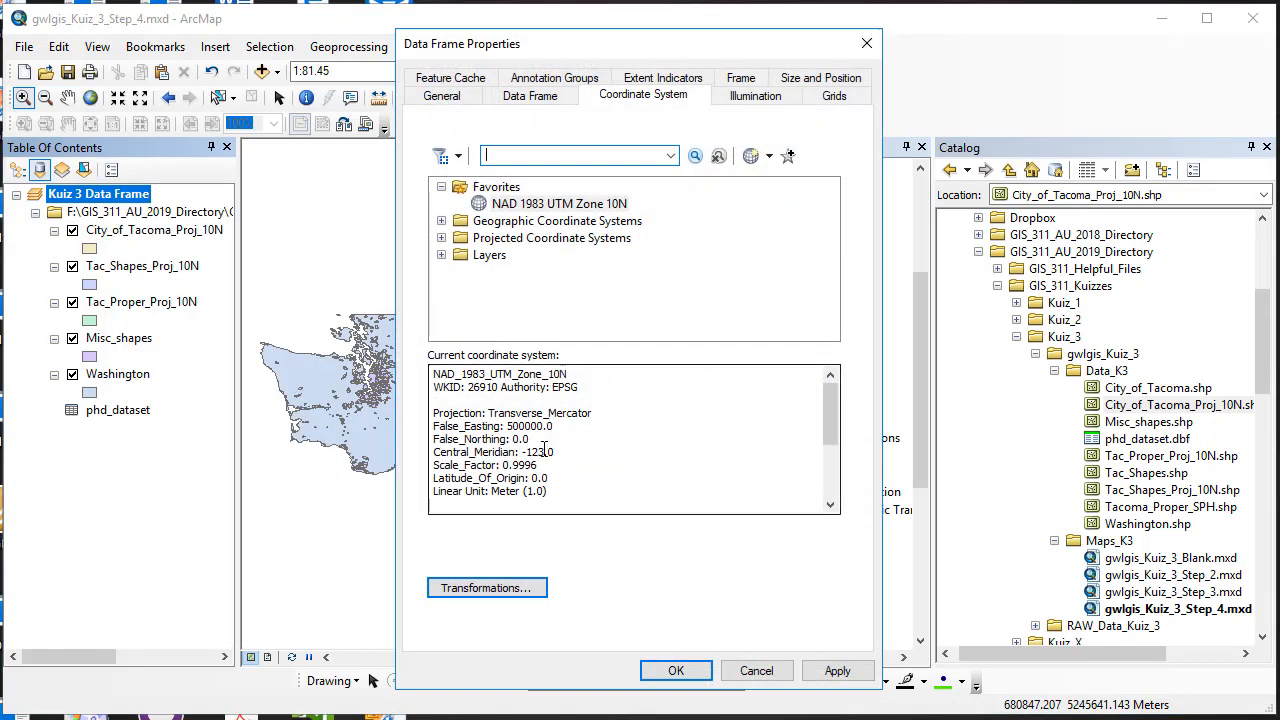
{"action": "left_click", "coordinate": [768, 156]}
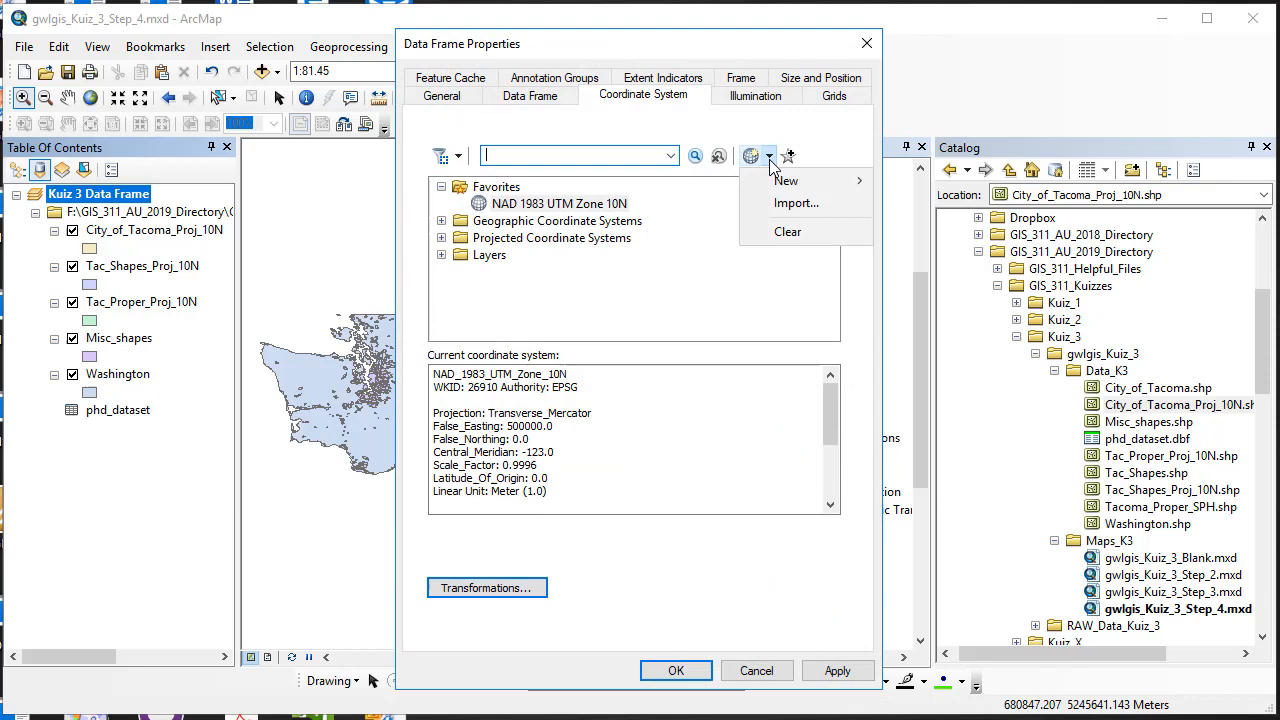
{"action": "left_click", "coordinate": [790, 232]}
{"action": "left_click", "coordinate": [837, 670]}
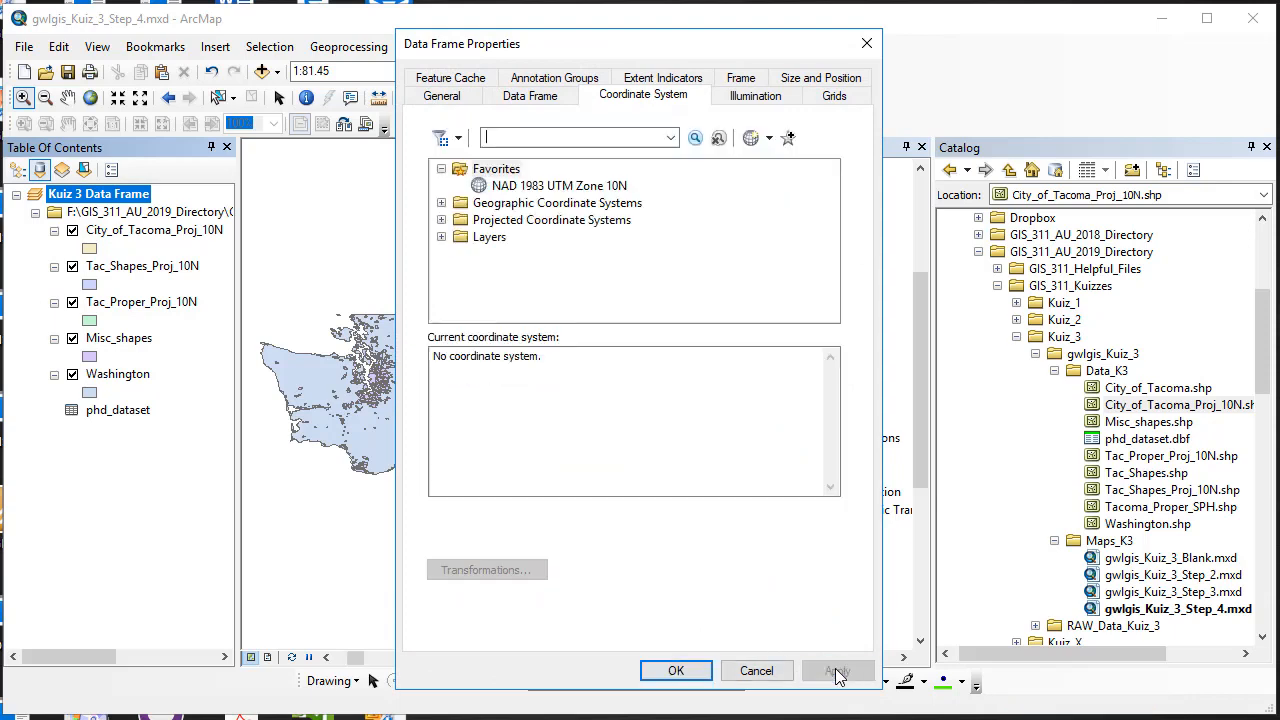
{"action": "left_click", "coordinate": [676, 670]}
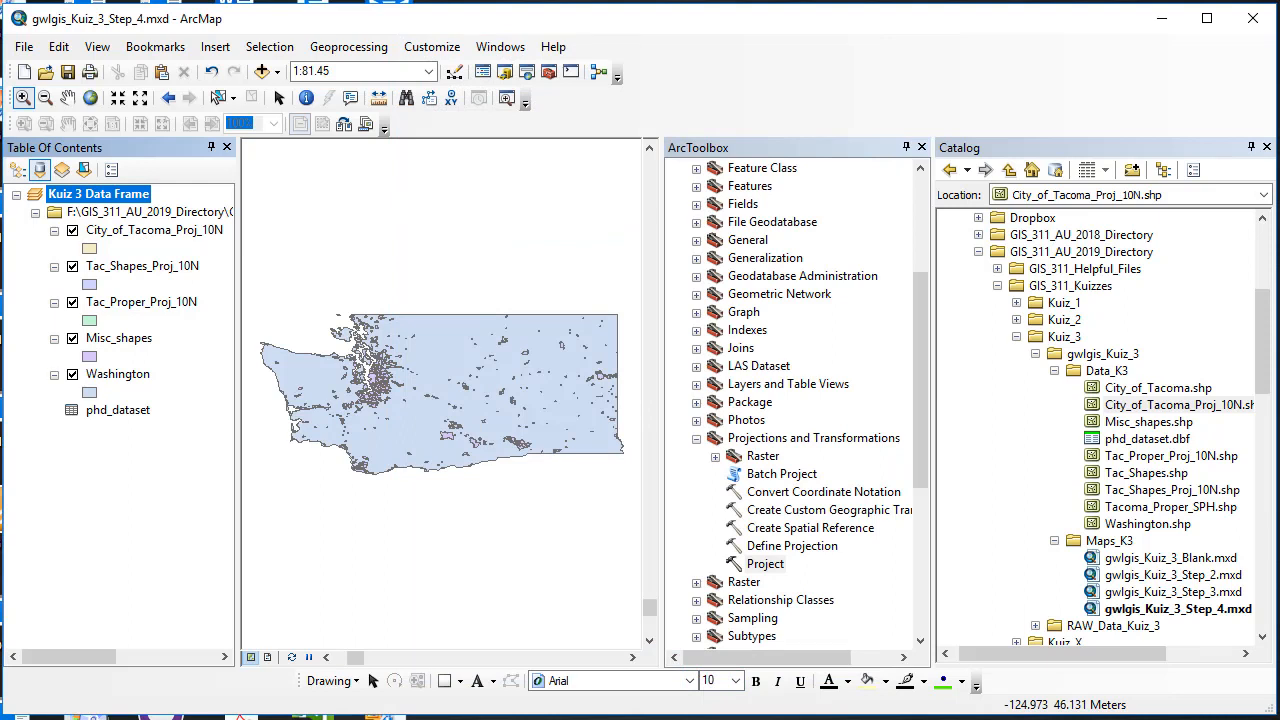
{"action": "right_click", "coordinate": [121, 338]}
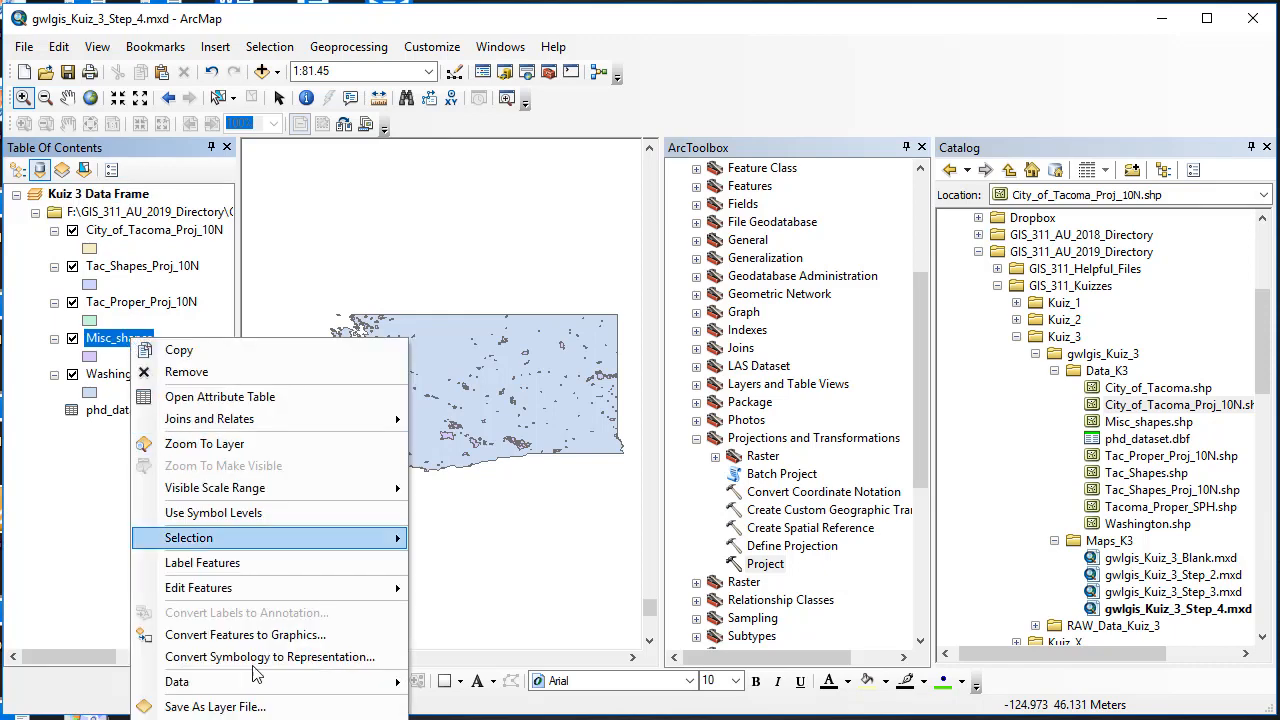
{"action": "key", "text": "Escape"}
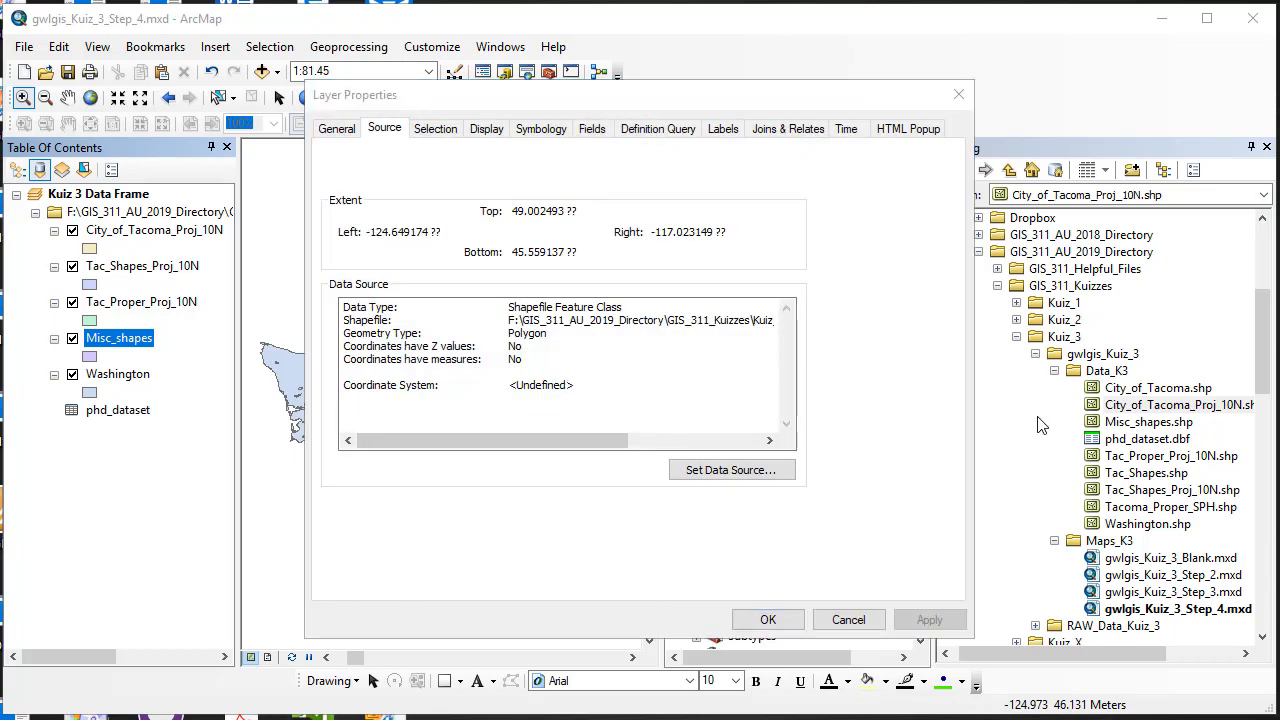
{"action": "left_click", "coordinate": [698, 340]}
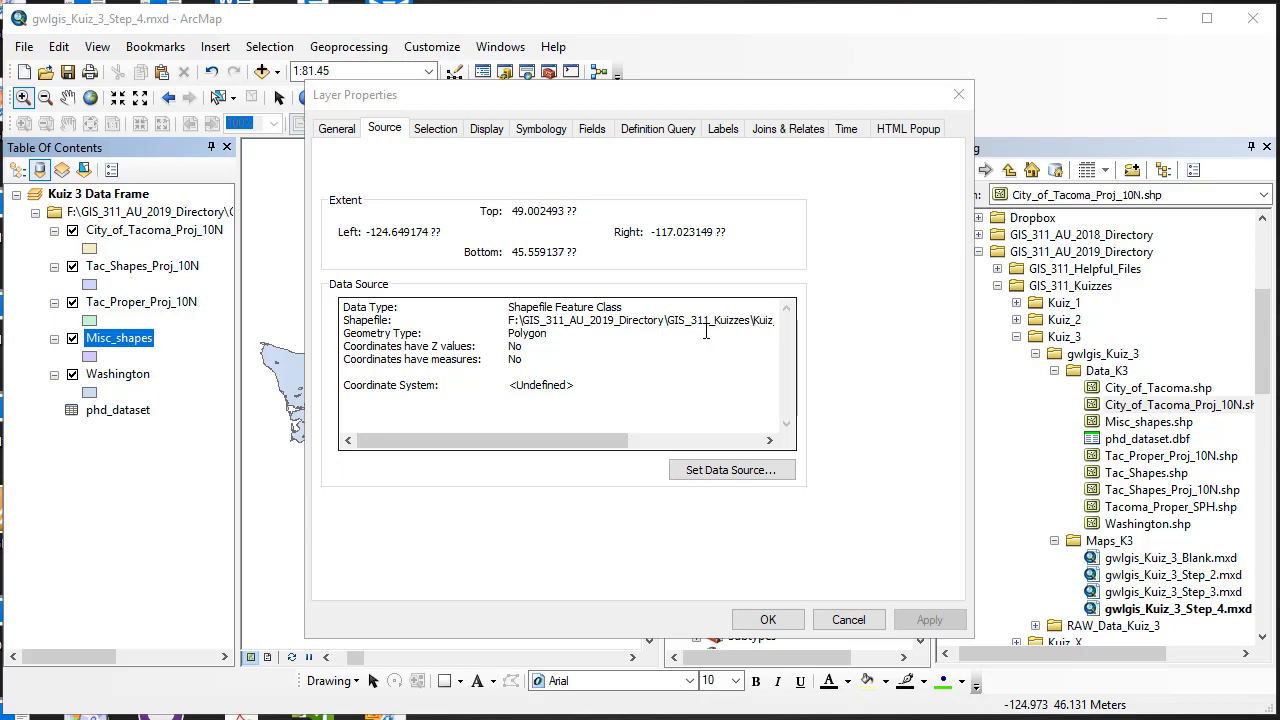
{"action": "left_click", "coordinate": [767, 619]}
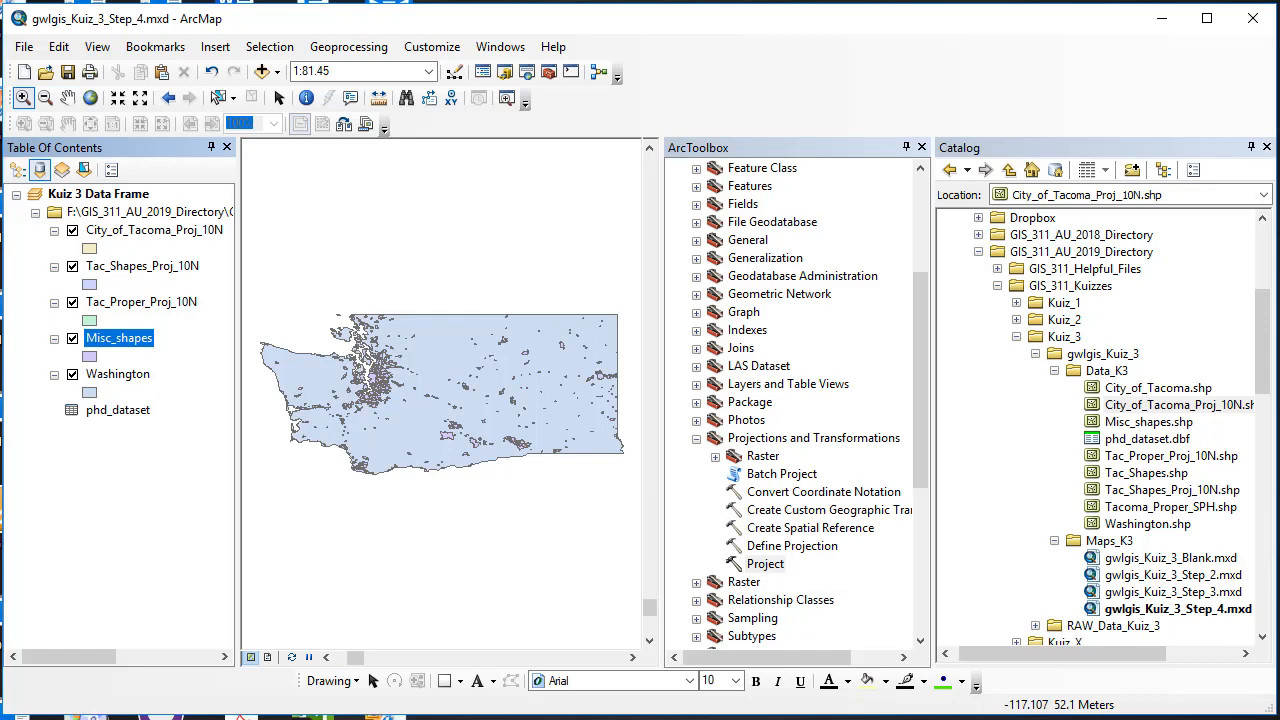
Step: Start Define Projection with Misc_shapes as the input dataset
{"action": "double_click", "coordinate": [788, 546]}
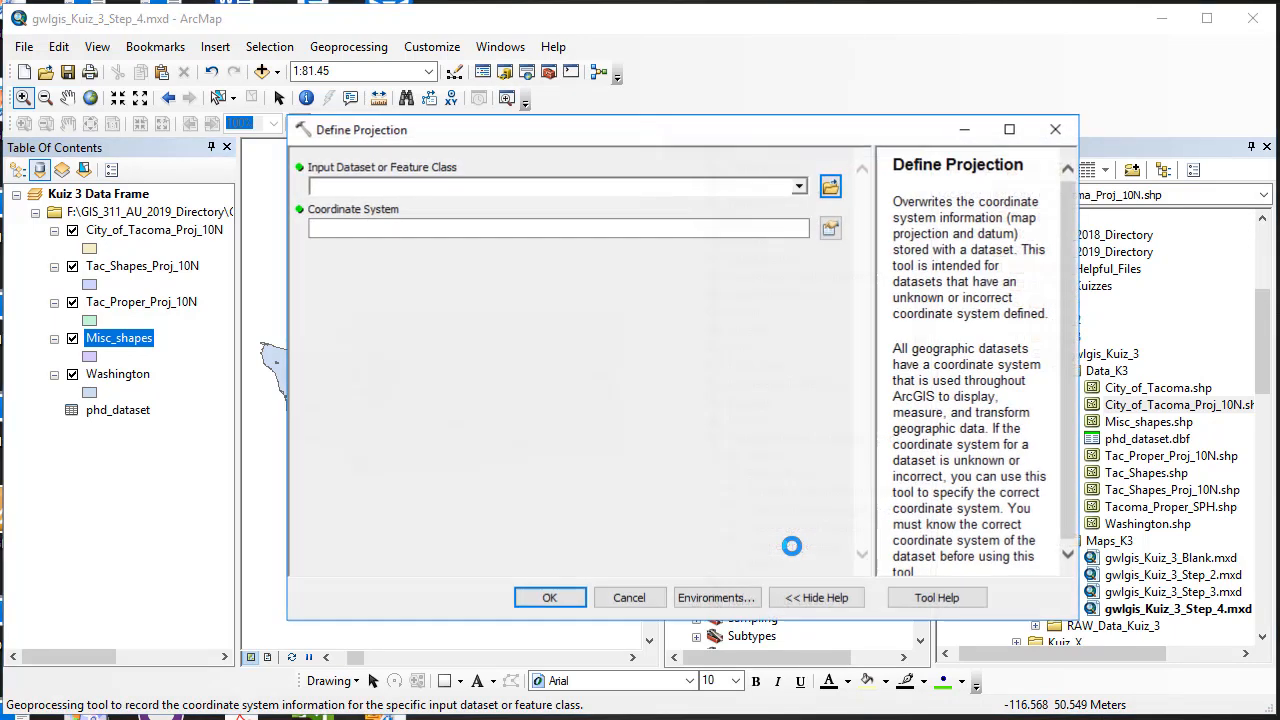
{"action": "left_click", "coordinate": [800, 188]}
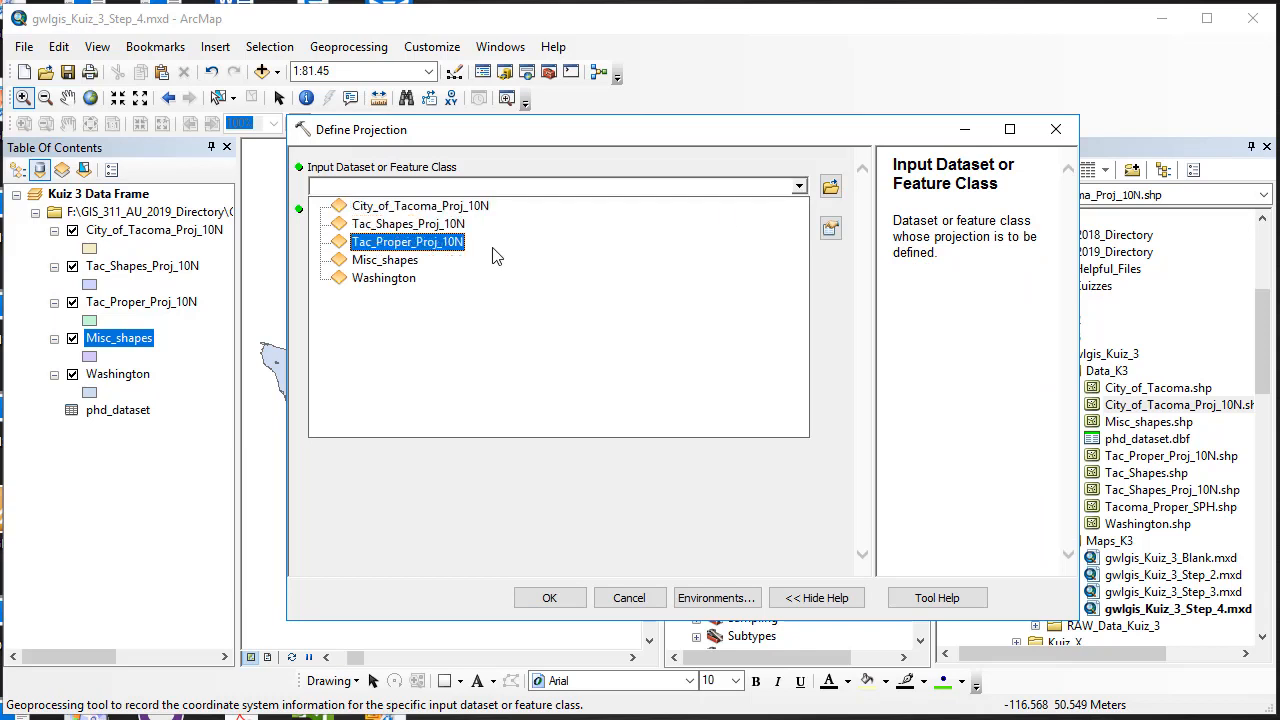
{"action": "left_click", "coordinate": [416, 261]}
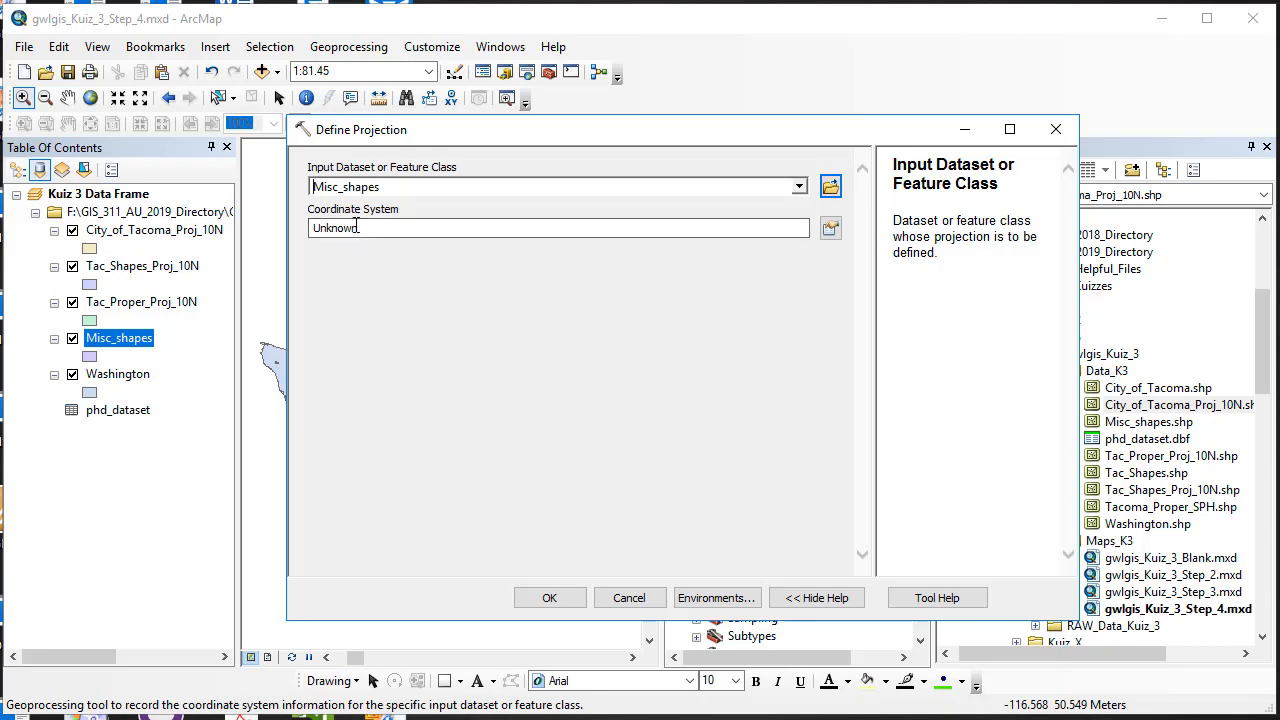
Step: Assign GCS North American 1983 from Geographic > North America > USA and territories, and run
{"action": "left_click", "coordinate": [830, 230]}
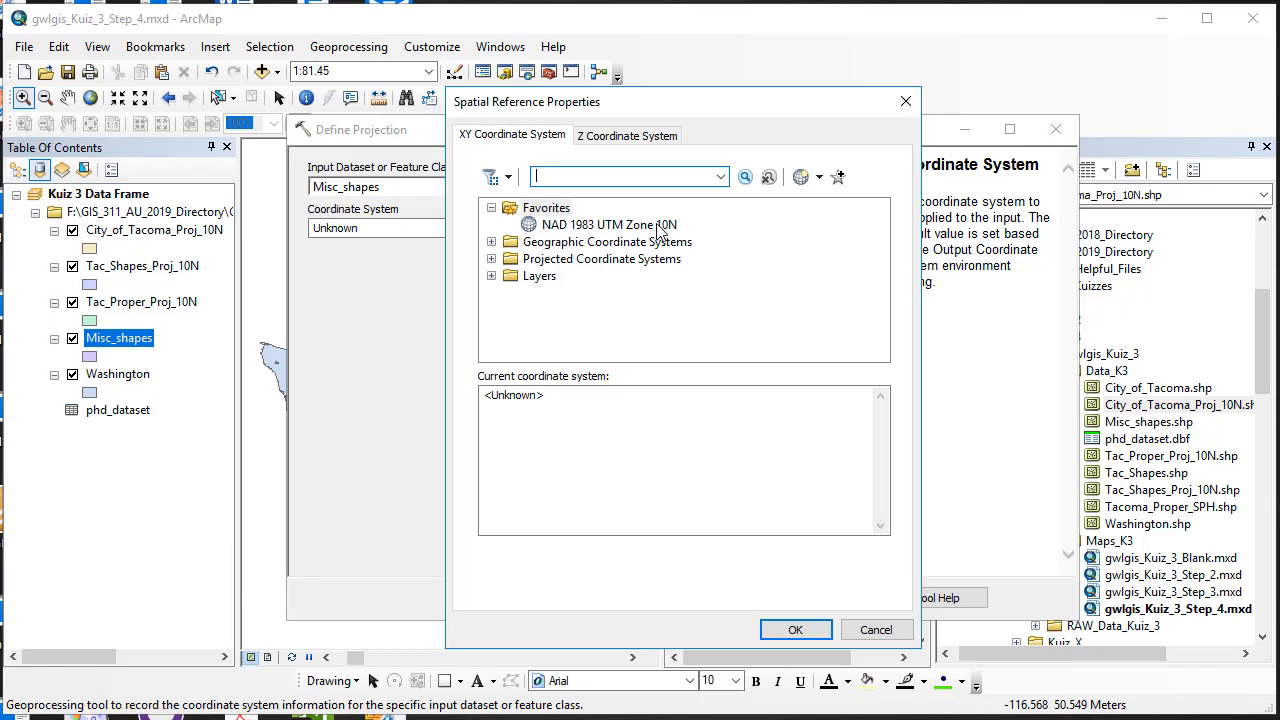
{"action": "left_click", "coordinate": [491, 242]}
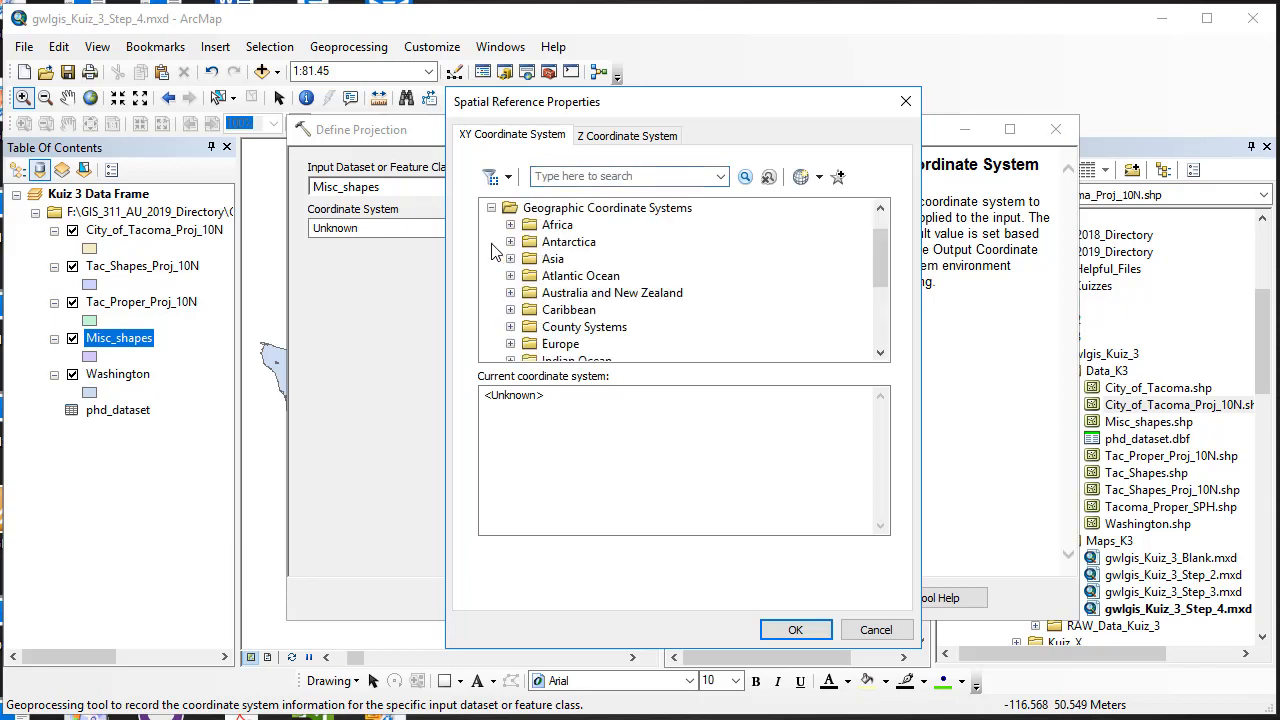
{"action": "scroll", "coordinate": [508, 275], "scroll_direction": "down", "scroll_amount": 1}
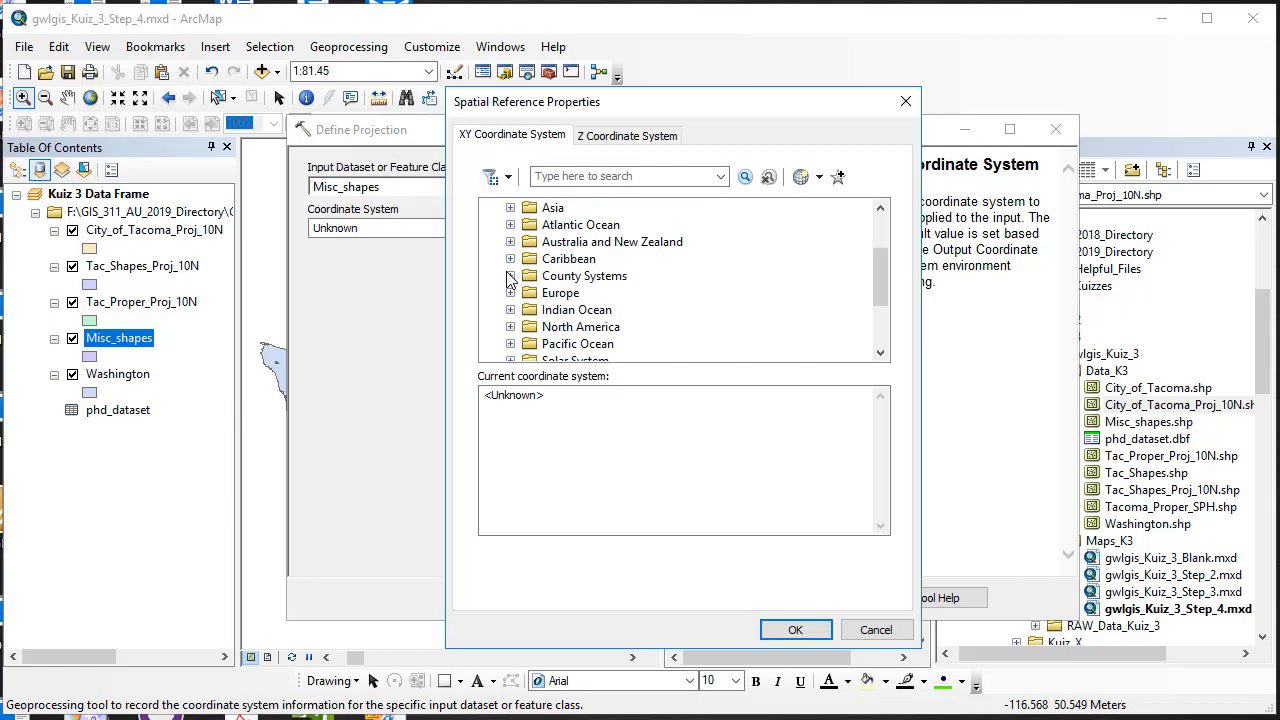
{"action": "left_click", "coordinate": [510, 328]}
{"action": "scroll", "coordinate": [512, 320], "scroll_direction": "down", "scroll_amount": 8}
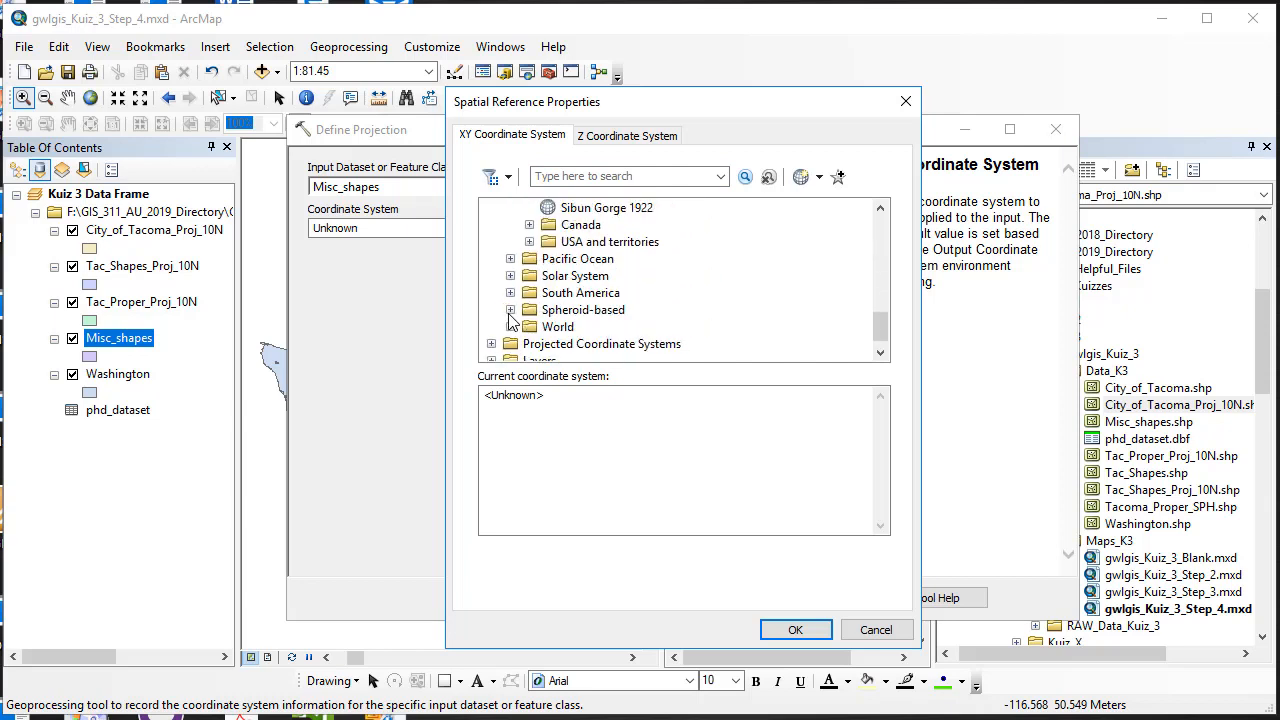
{"action": "left_click", "coordinate": [529, 242]}
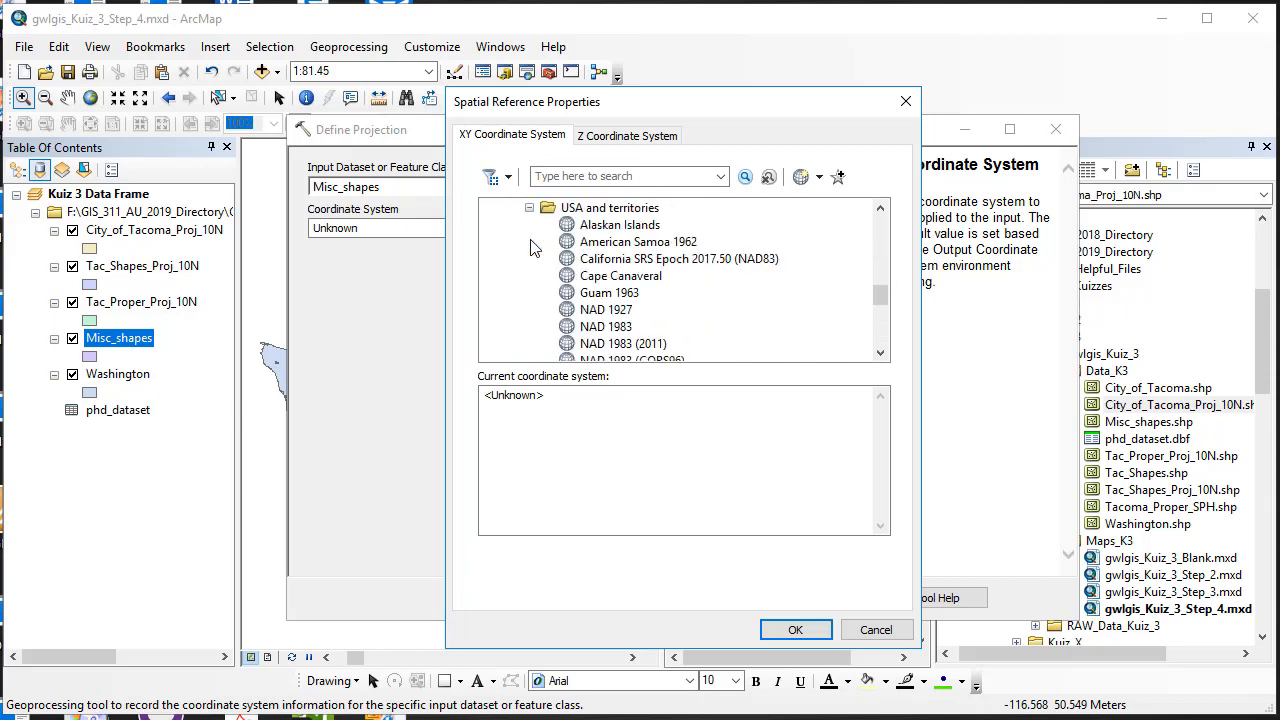
{"action": "scroll", "coordinate": [535, 252], "scroll_direction": "down", "scroll_amount": 2}
{"action": "left_click", "coordinate": [588, 229]}
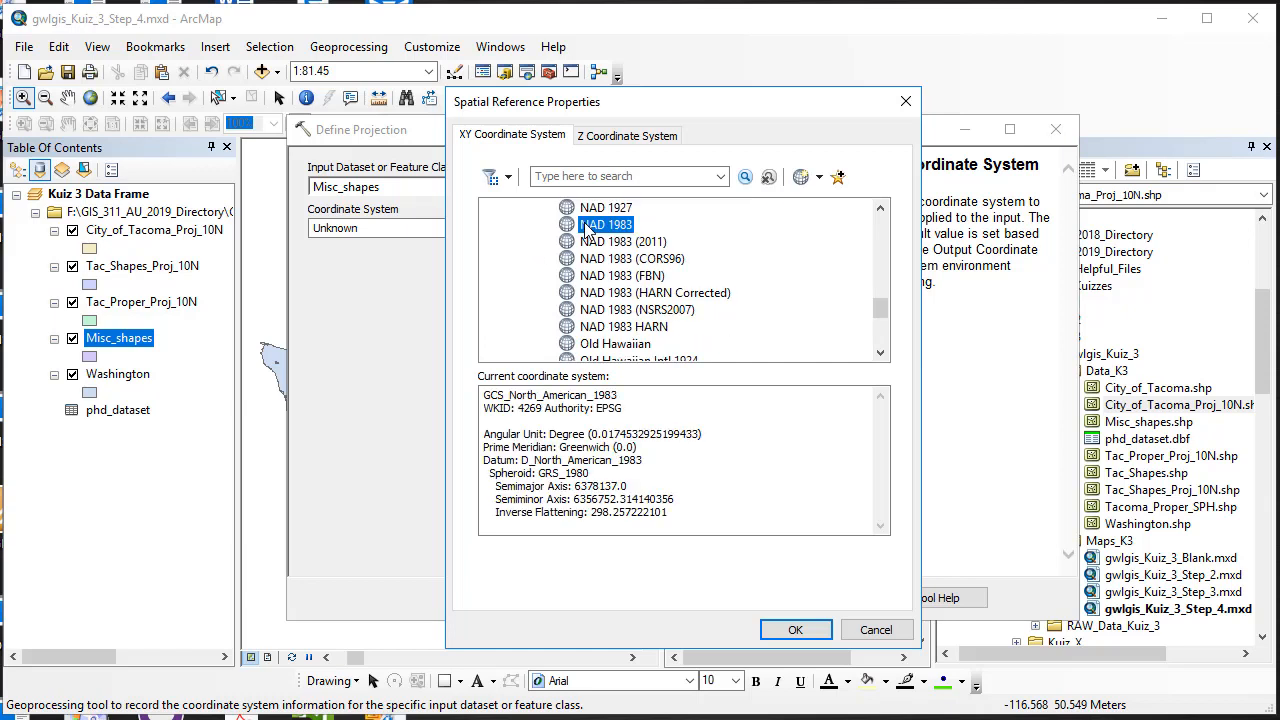
{"action": "left_click", "coordinate": [806, 628]}
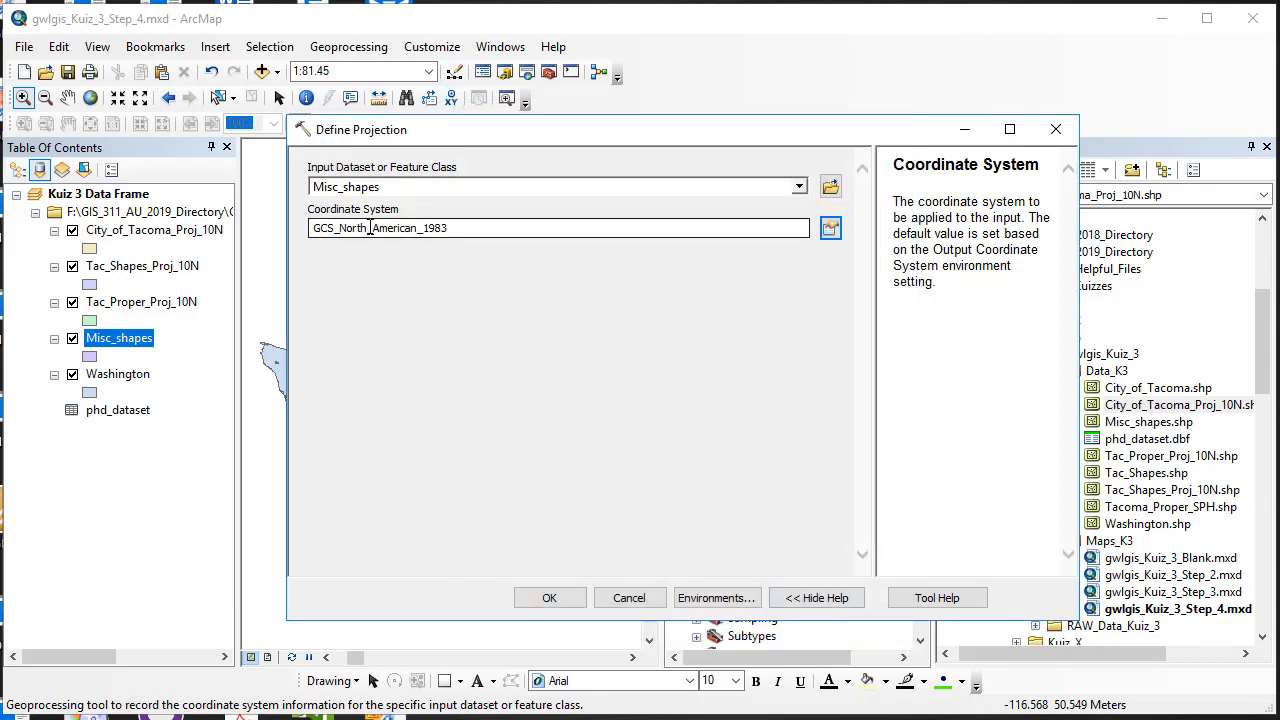
{"action": "left_click", "coordinate": [553, 598]}
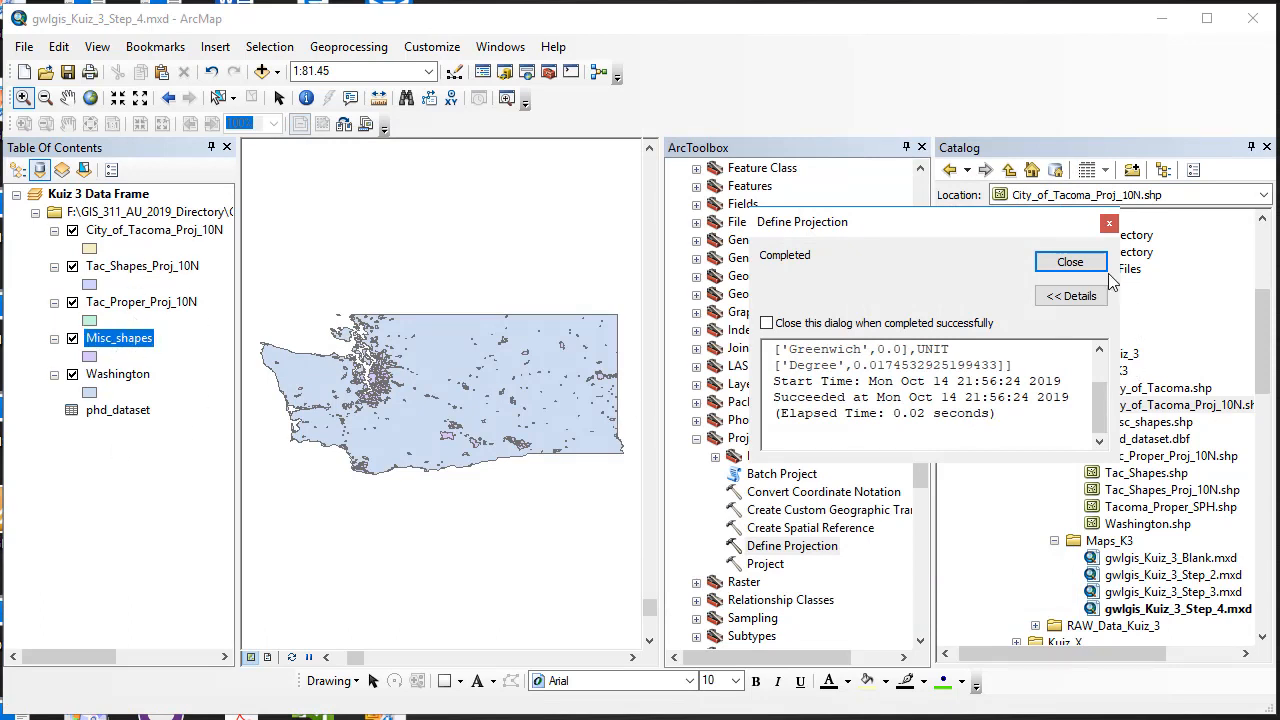
Step: Confirm in Misc_shapes' Source properties that it uses GCS_North_American_1983, datum D_North_American_1983
{"action": "left_click", "coordinate": [1079, 264]}
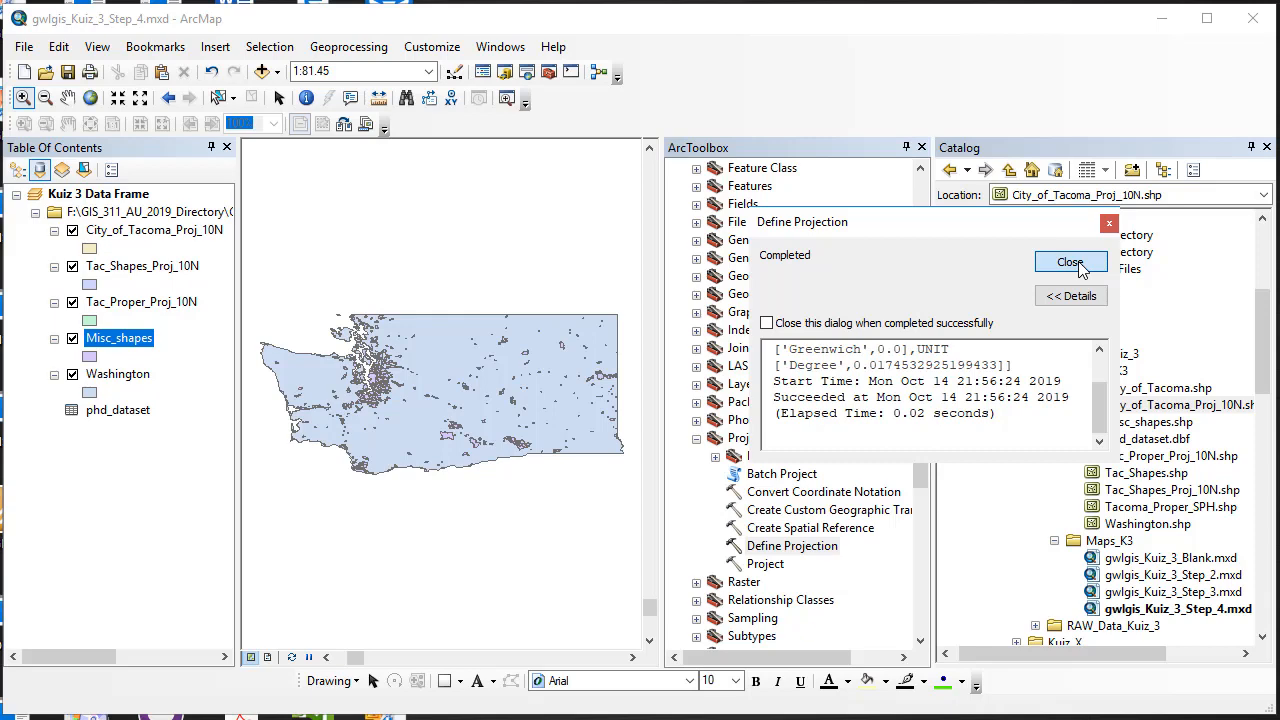
{"action": "right_click", "coordinate": [142, 336]}
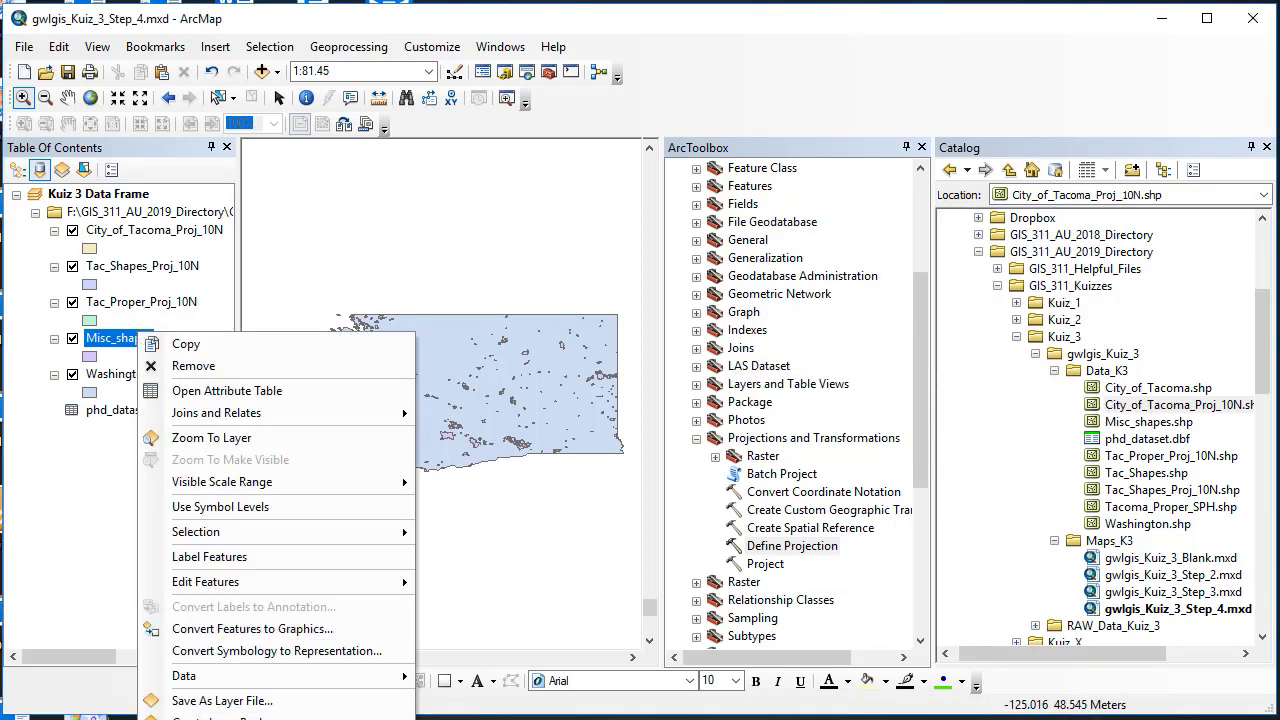
{"action": "left_click", "coordinate": [210, 719]}
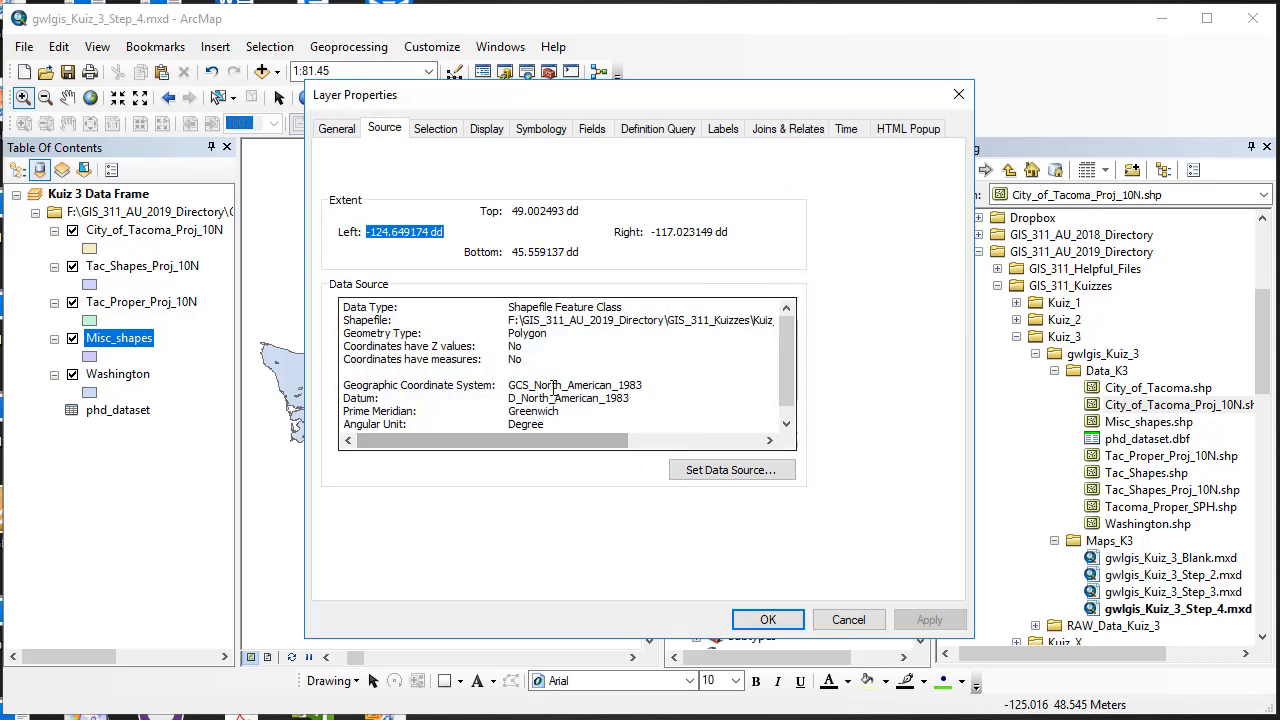
{"action": "left_click_drag", "start_coordinate": [645, 386], "coordinate": [504, 384]}
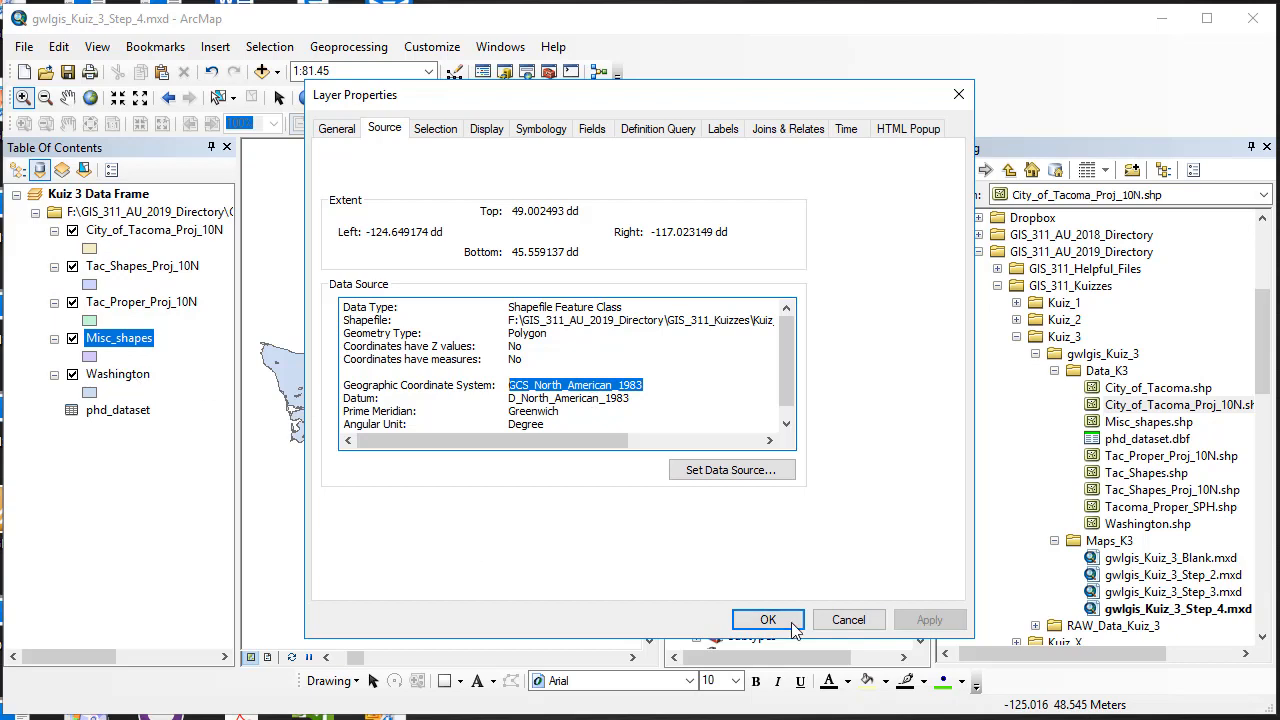
{"action": "left_click", "coordinate": [848, 620]}
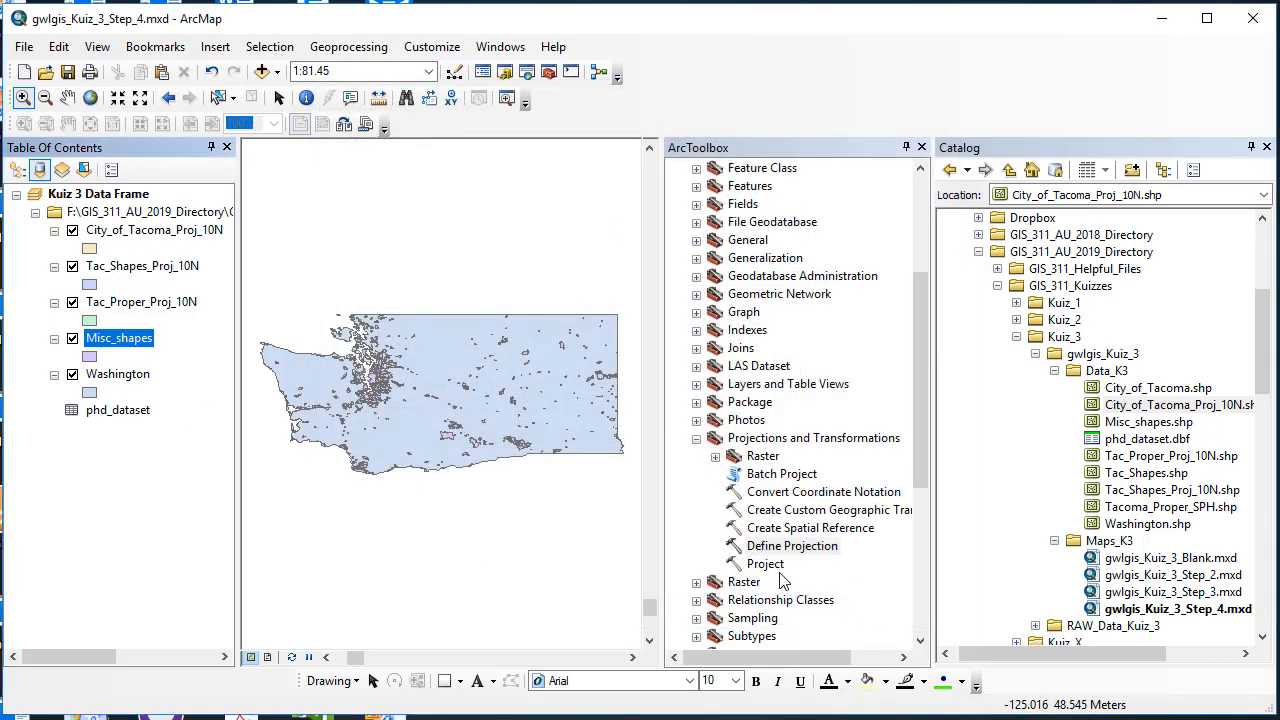
Step: In the Project tool, set input Misc_shapes and output Misc_Shapes_Proj_10N.shp in Data_K3
{"action": "double_click", "coordinate": [766, 564]}
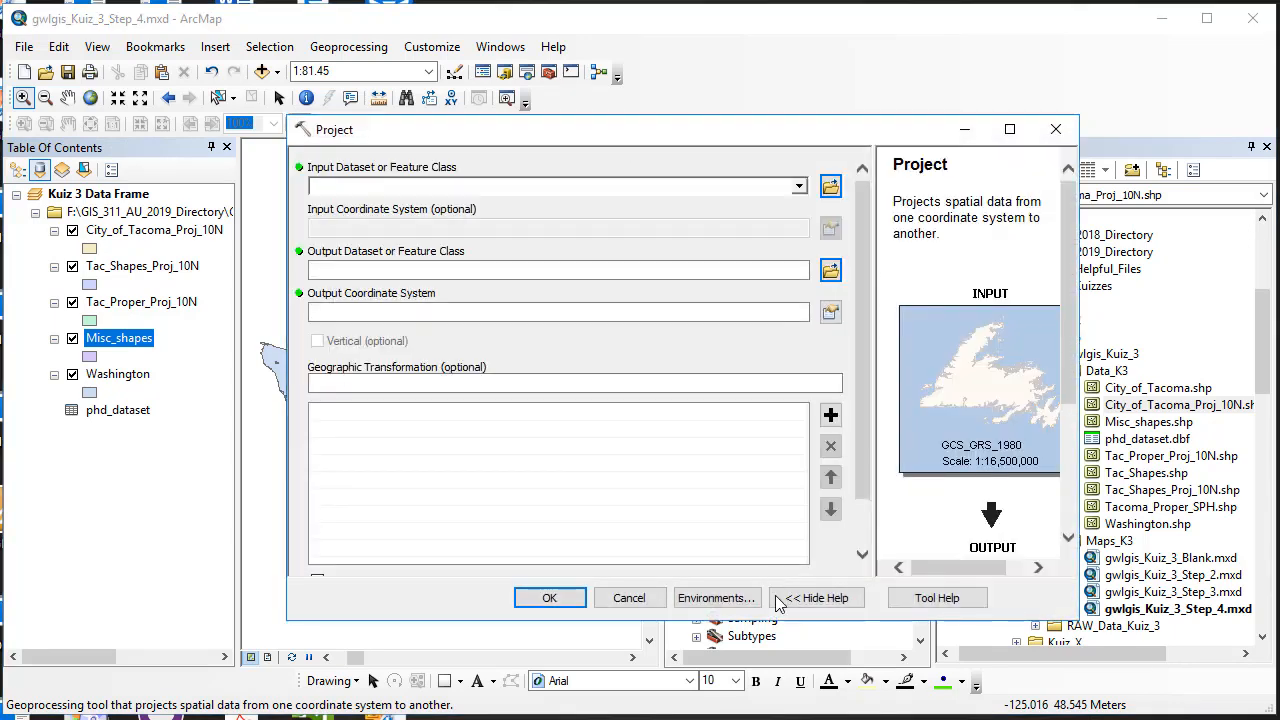
{"action": "left_click", "coordinate": [800, 188]}
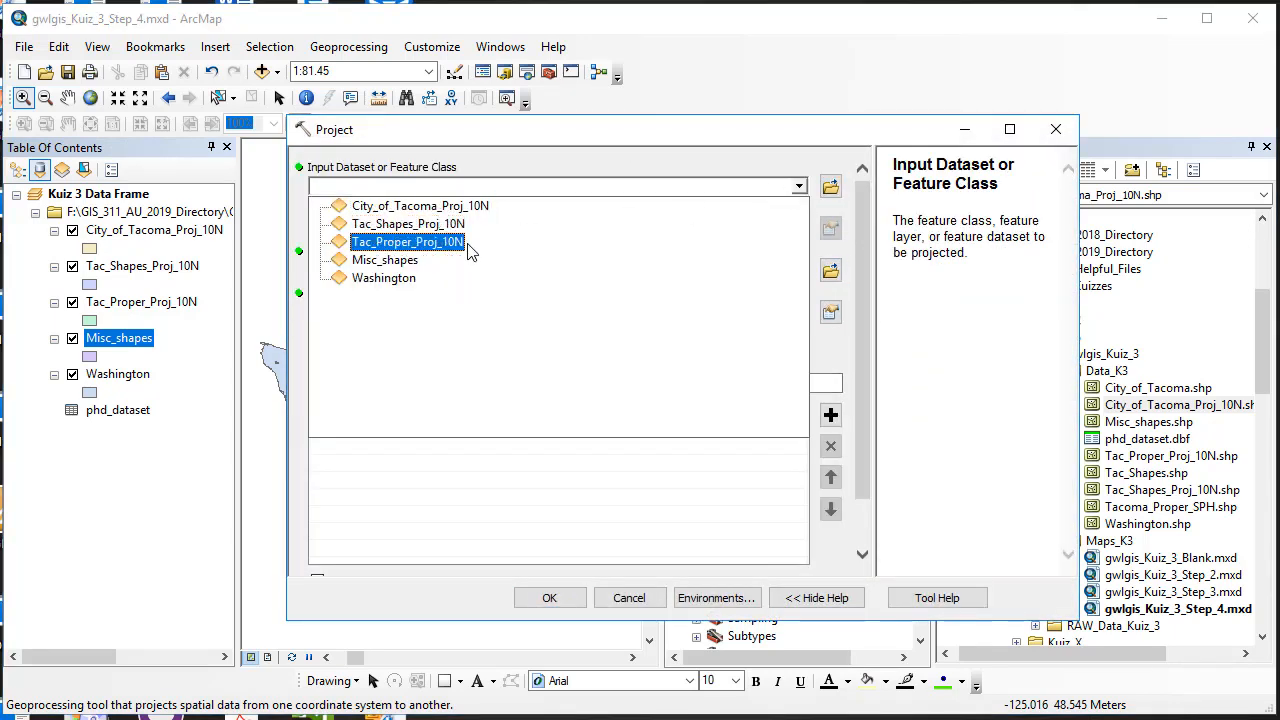
{"action": "left_click", "coordinate": [416, 268]}
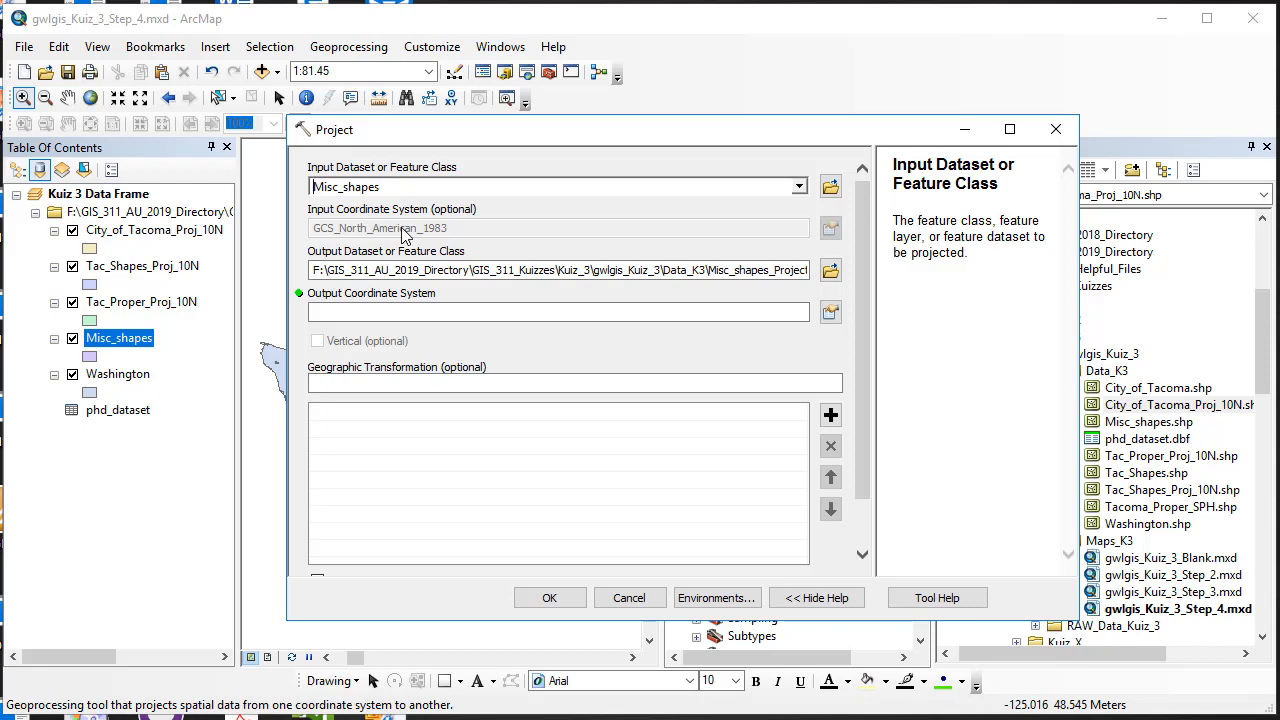
{"action": "left_click", "coordinate": [830, 270]}
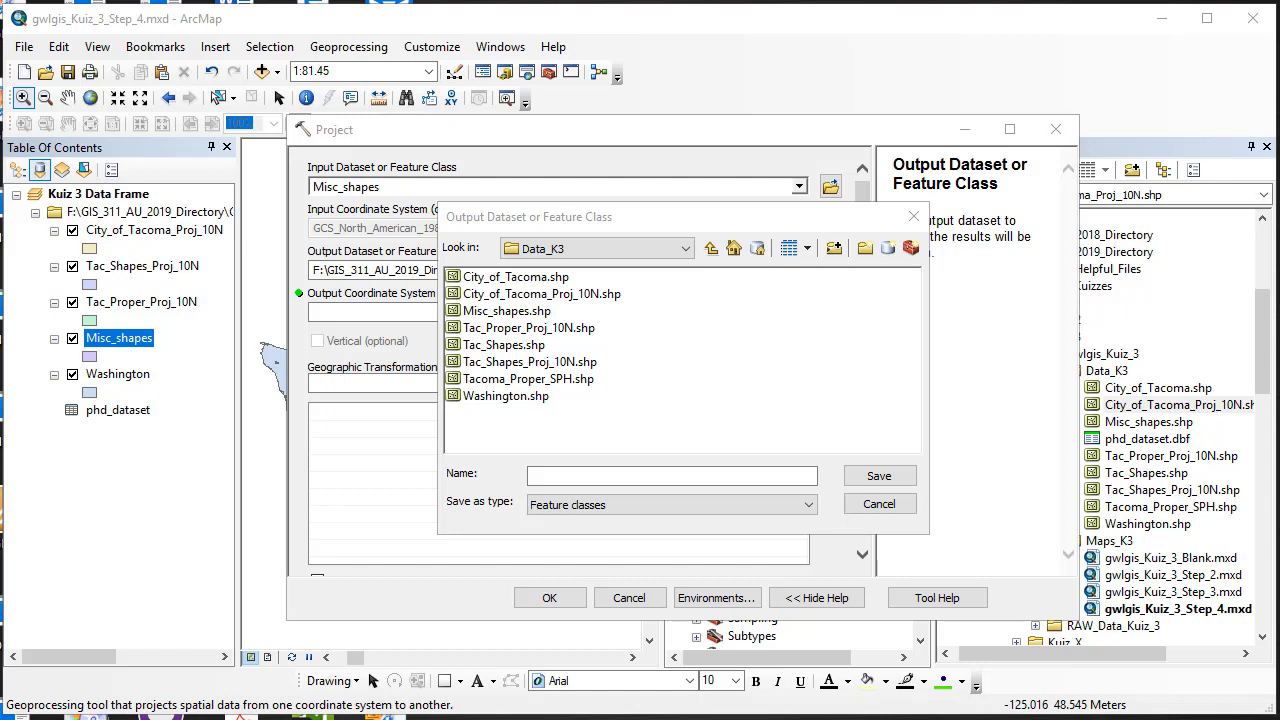
{"action": "left_click", "coordinate": [646, 475]}
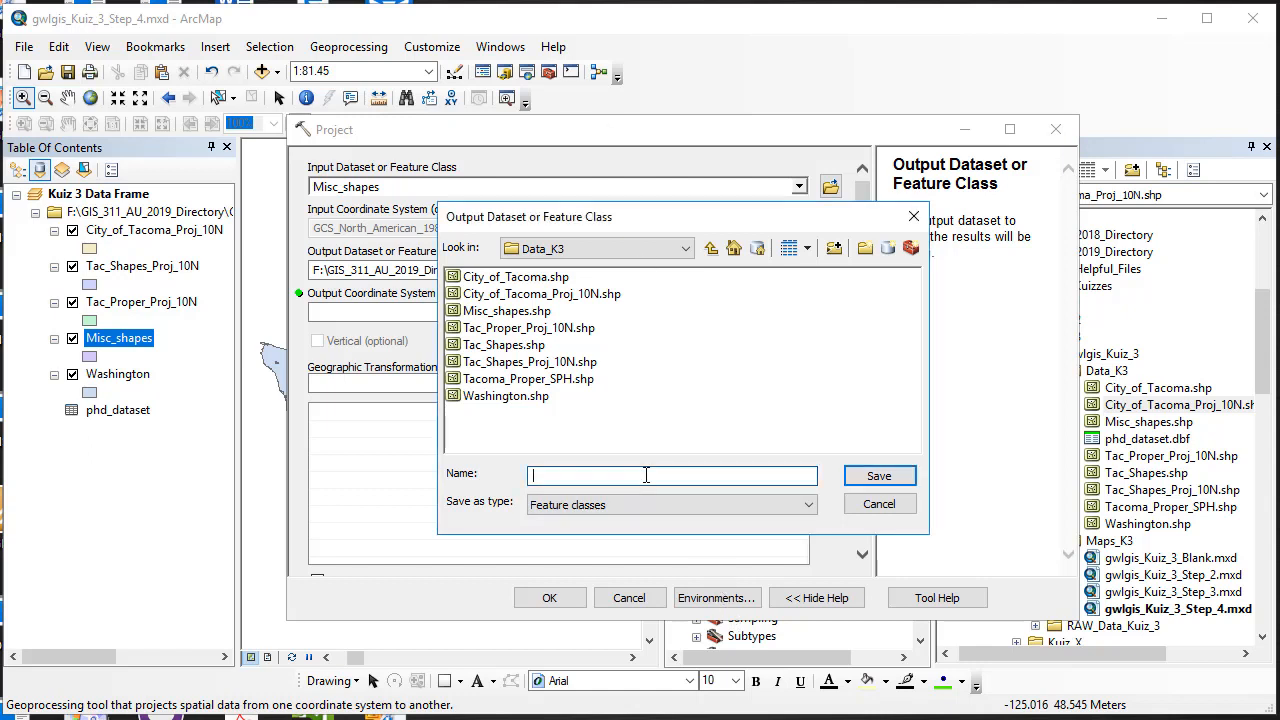
{"action": "type", "text": "Misc_Shapes_Proj_10N"}
{"action": "type", "text": ".shp"}
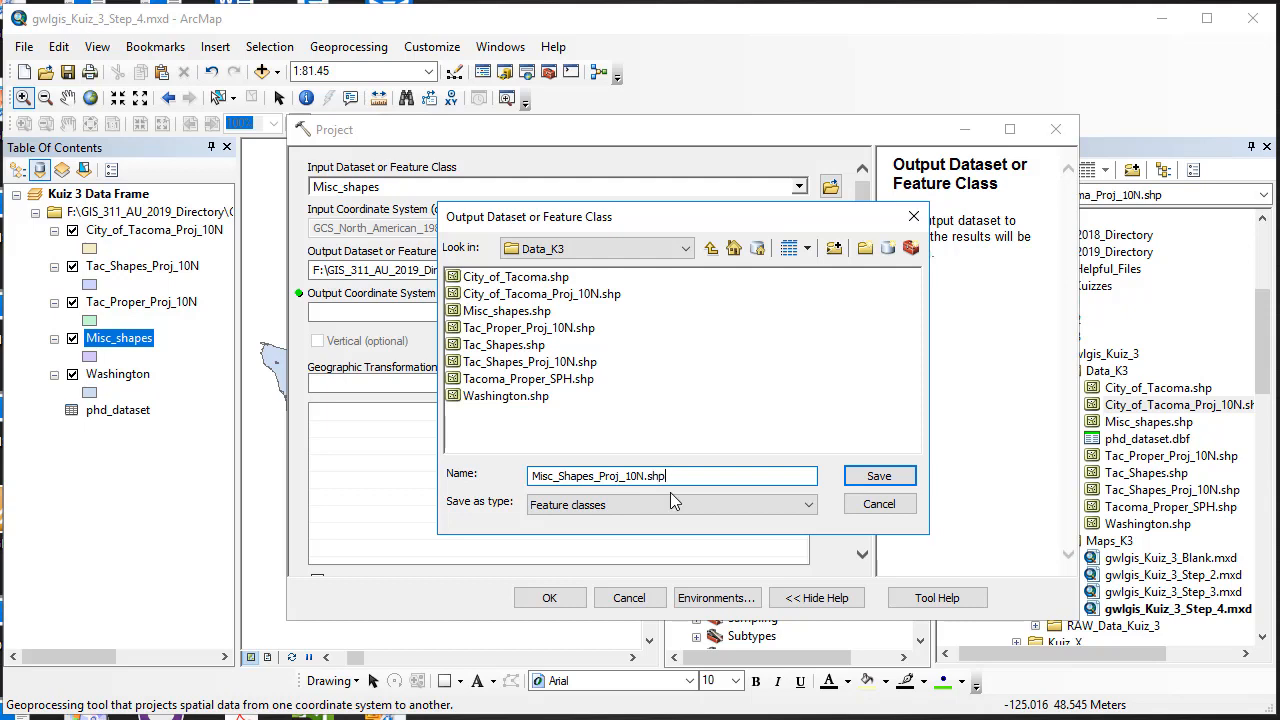
{"action": "left_click", "coordinate": [877, 478]}
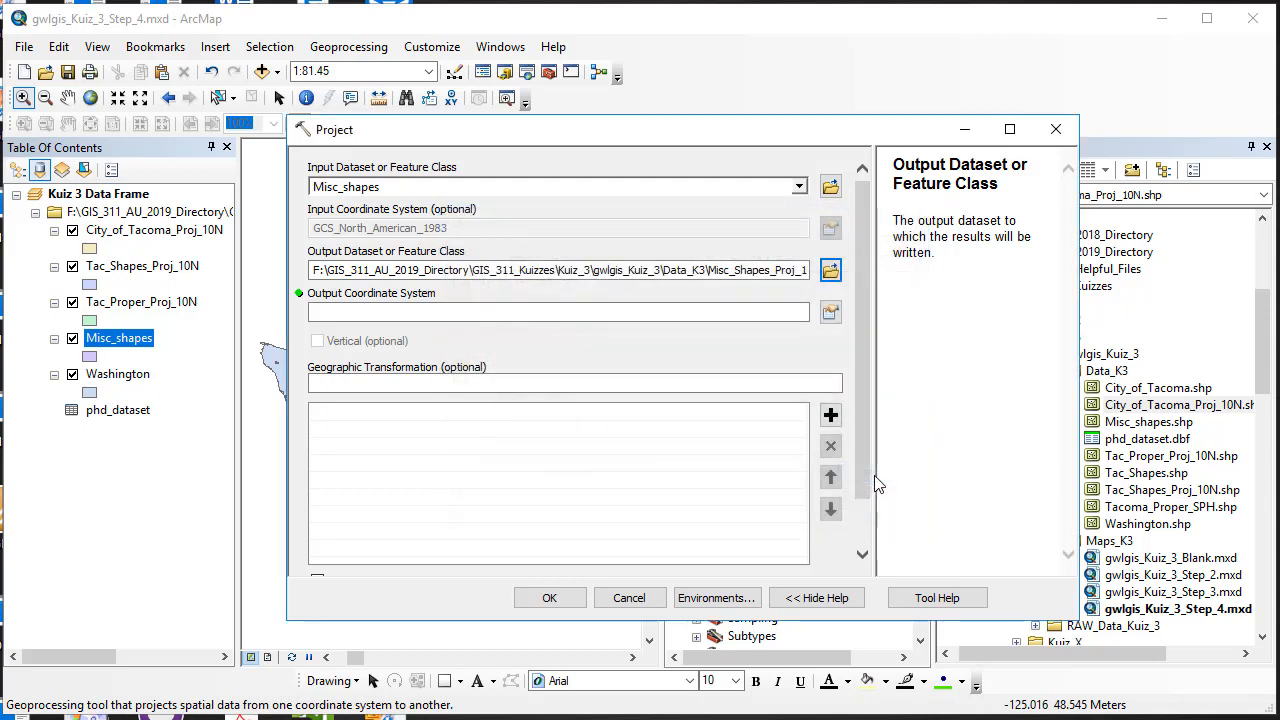
Step: Choose NAD 1983 UTM Zone 10N from Favorites as output system and run the projection
{"action": "left_click", "coordinate": [831, 313]}
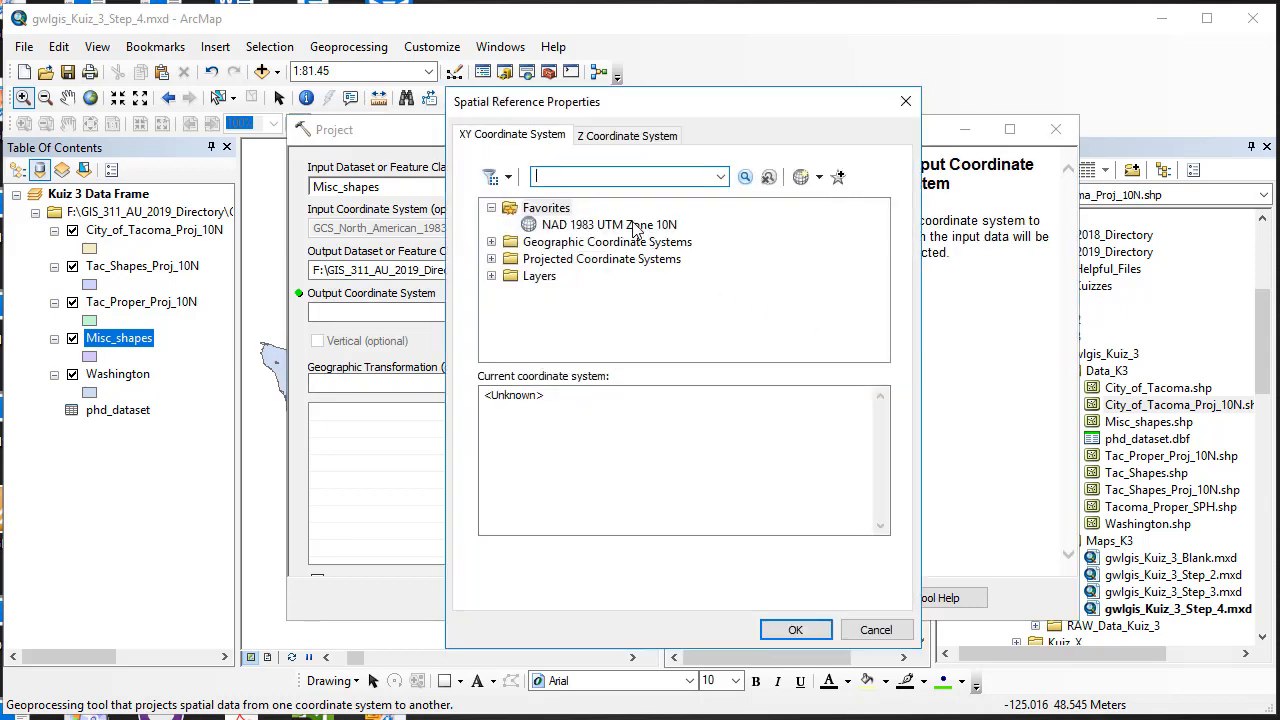
{"action": "left_click", "coordinate": [633, 225]}
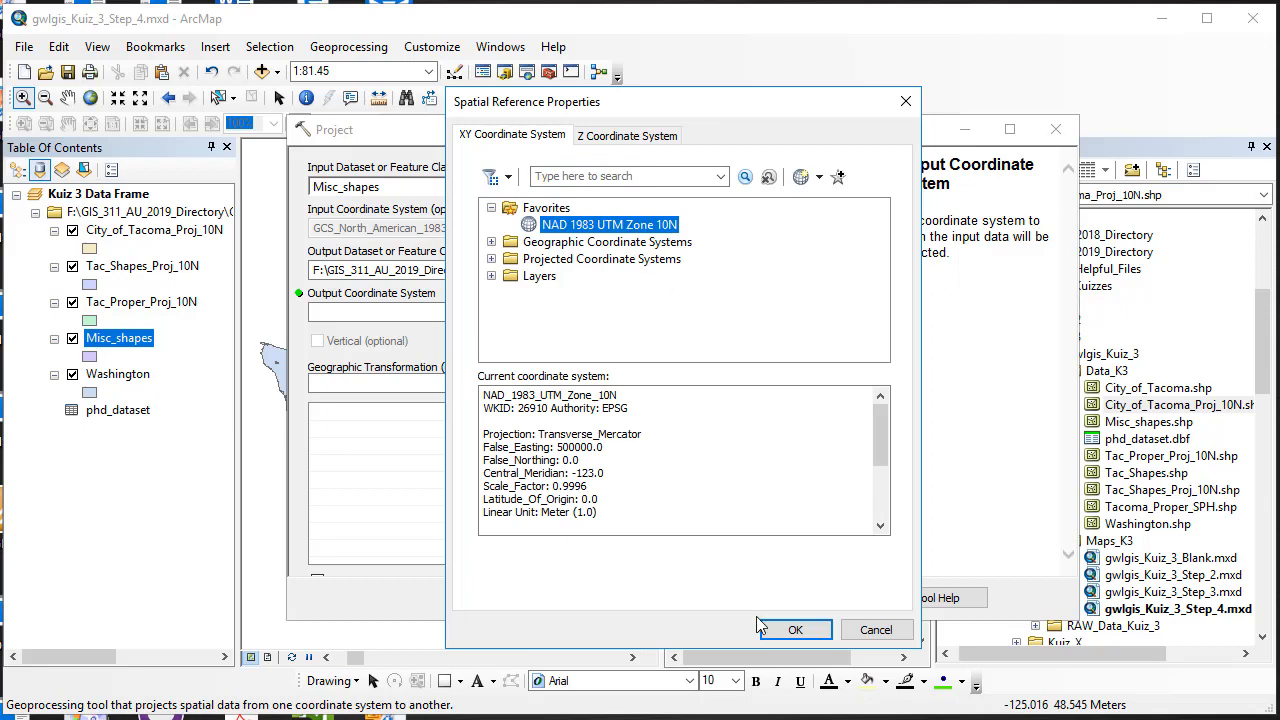
{"action": "left_click", "coordinate": [794, 630]}
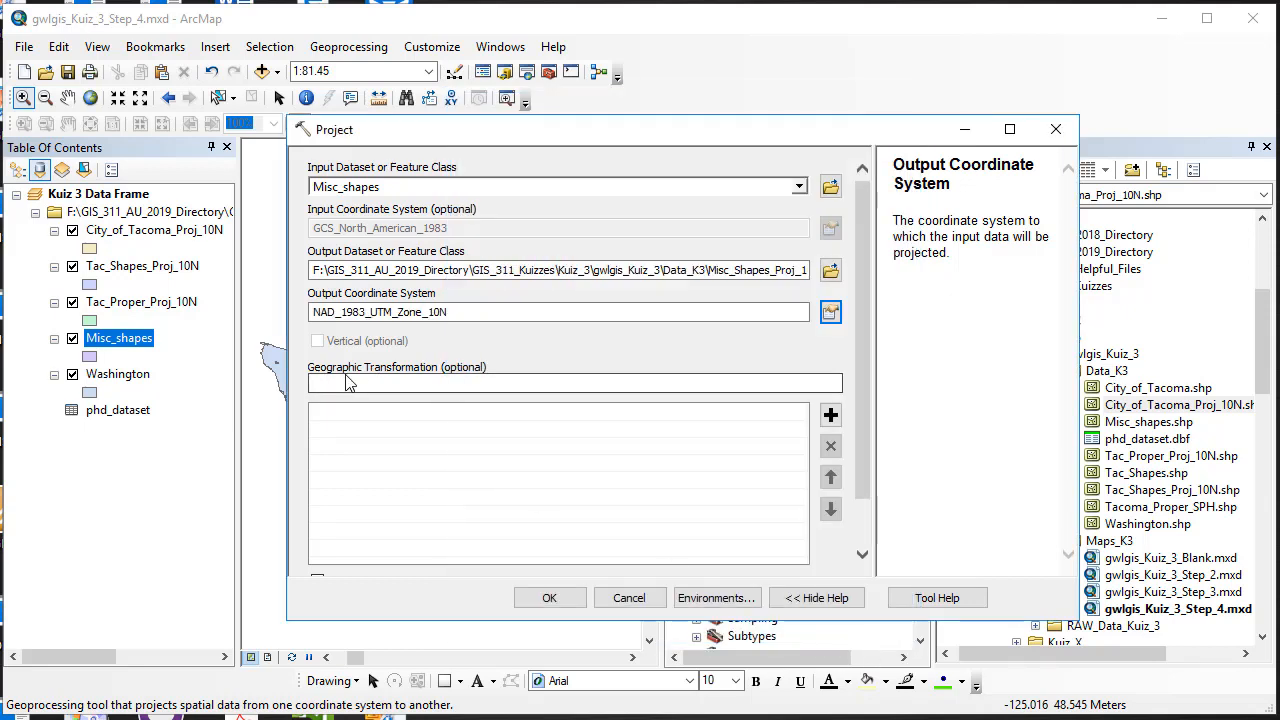
{"action": "left_click", "coordinate": [549, 600]}
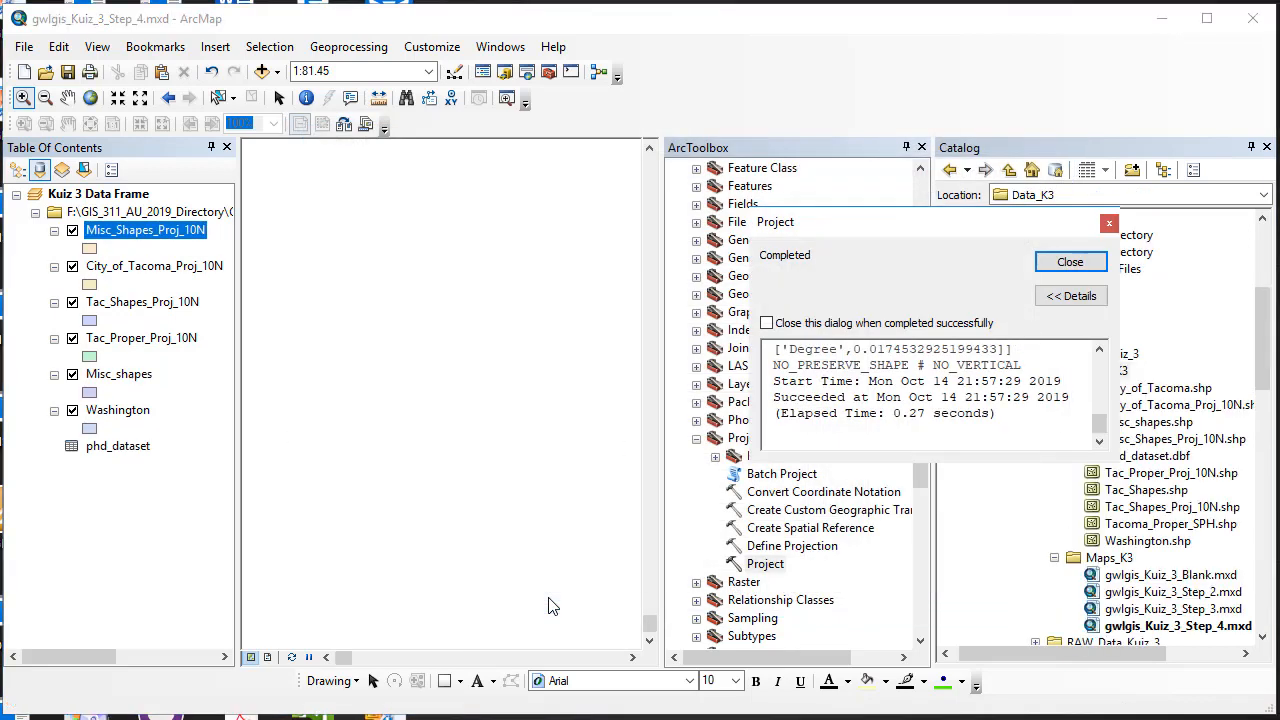
{"action": "left_click", "coordinate": [1070, 263]}
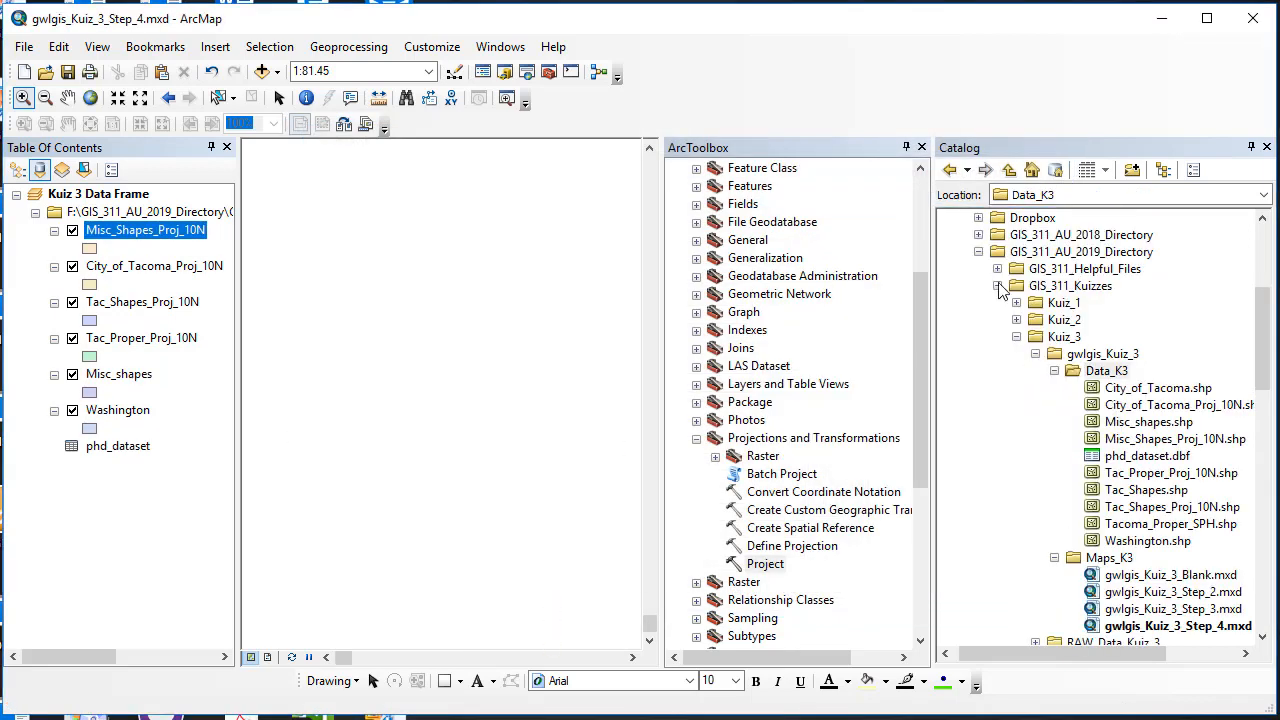
Step: Zoom to Misc_Shapes_Proj_10N, then clear the Kuiz 3 Data Frame's coordinate system
{"action": "right_click", "coordinate": [162, 234]}
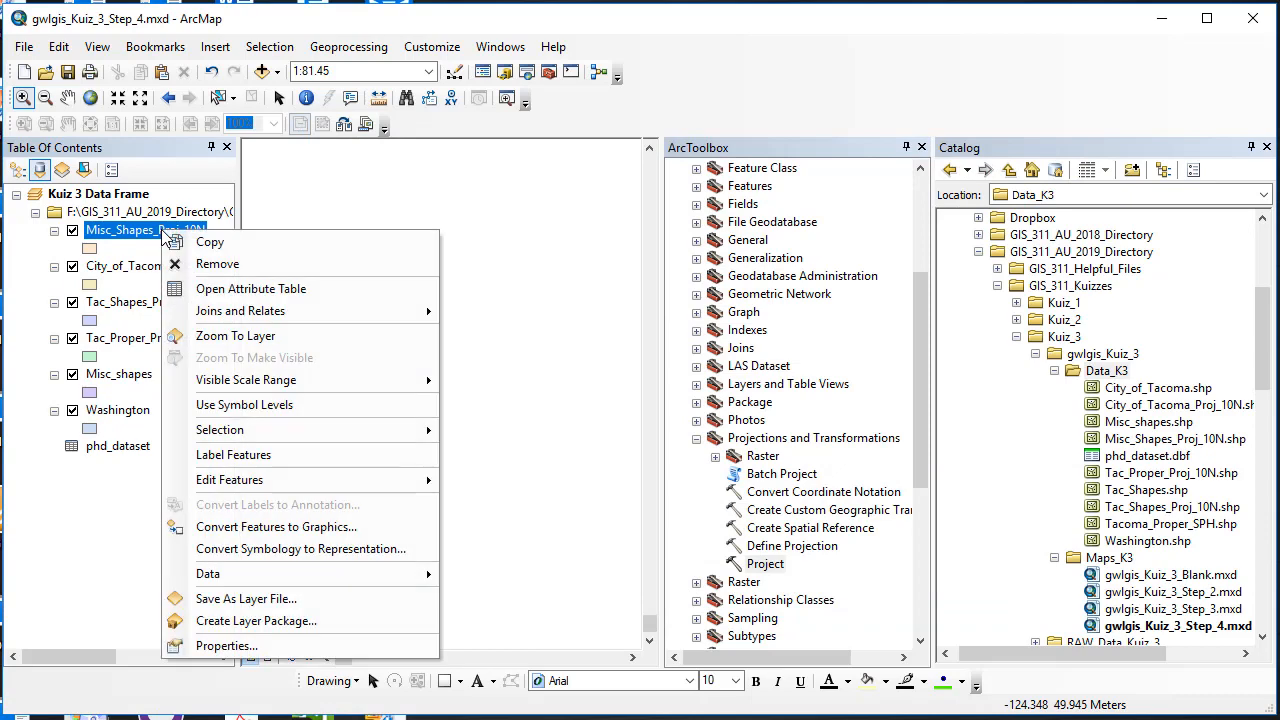
{"action": "left_click", "coordinate": [214, 335]}
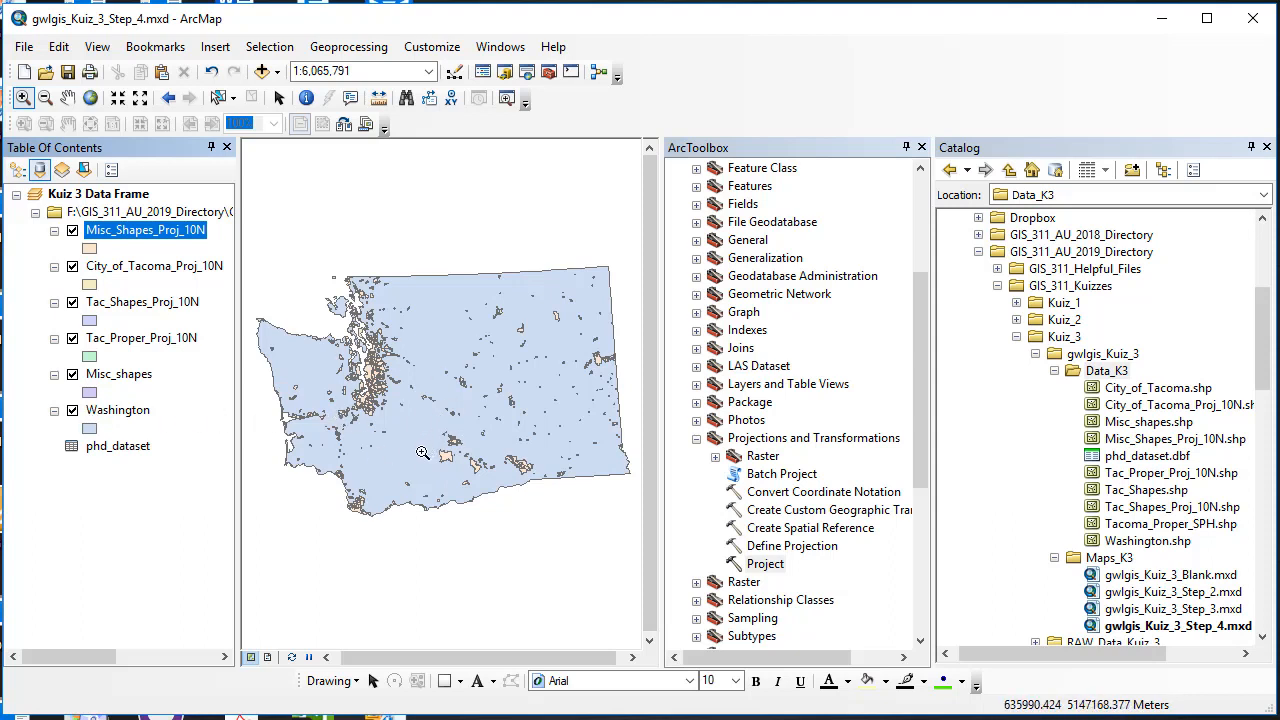
{"action": "right_click", "coordinate": [137, 196]}
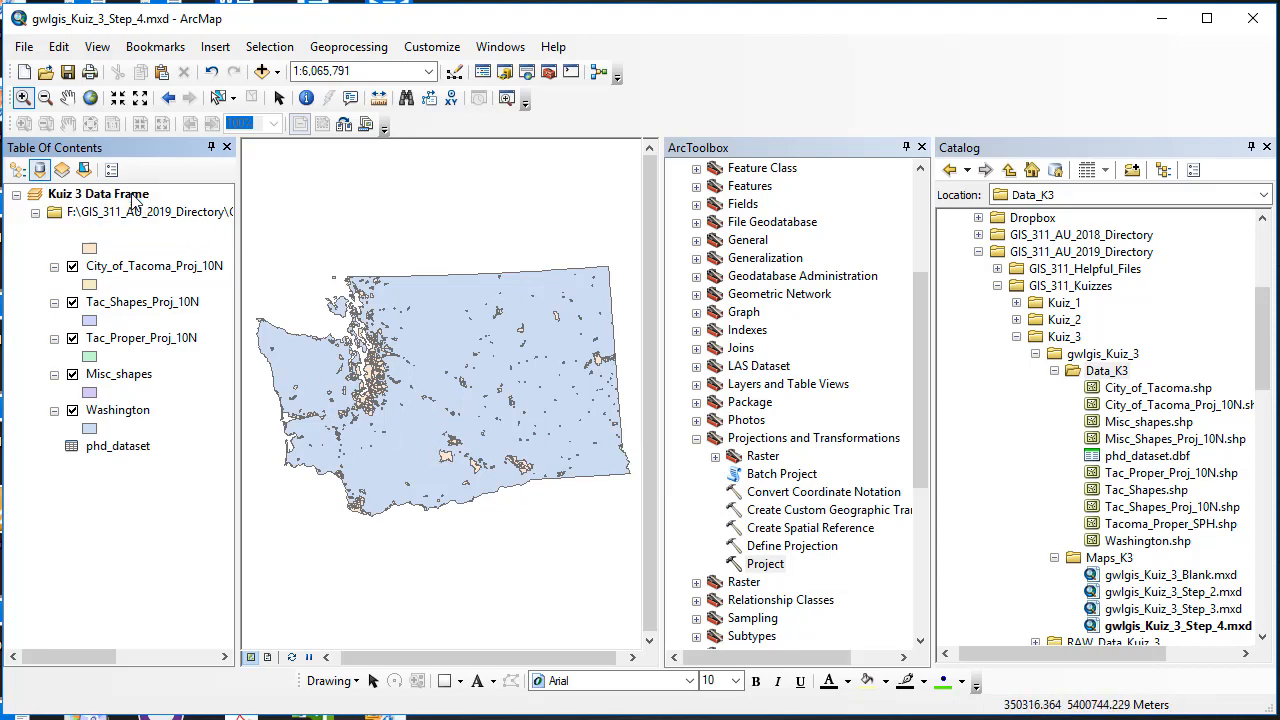
{"action": "left_click", "coordinate": [225, 632]}
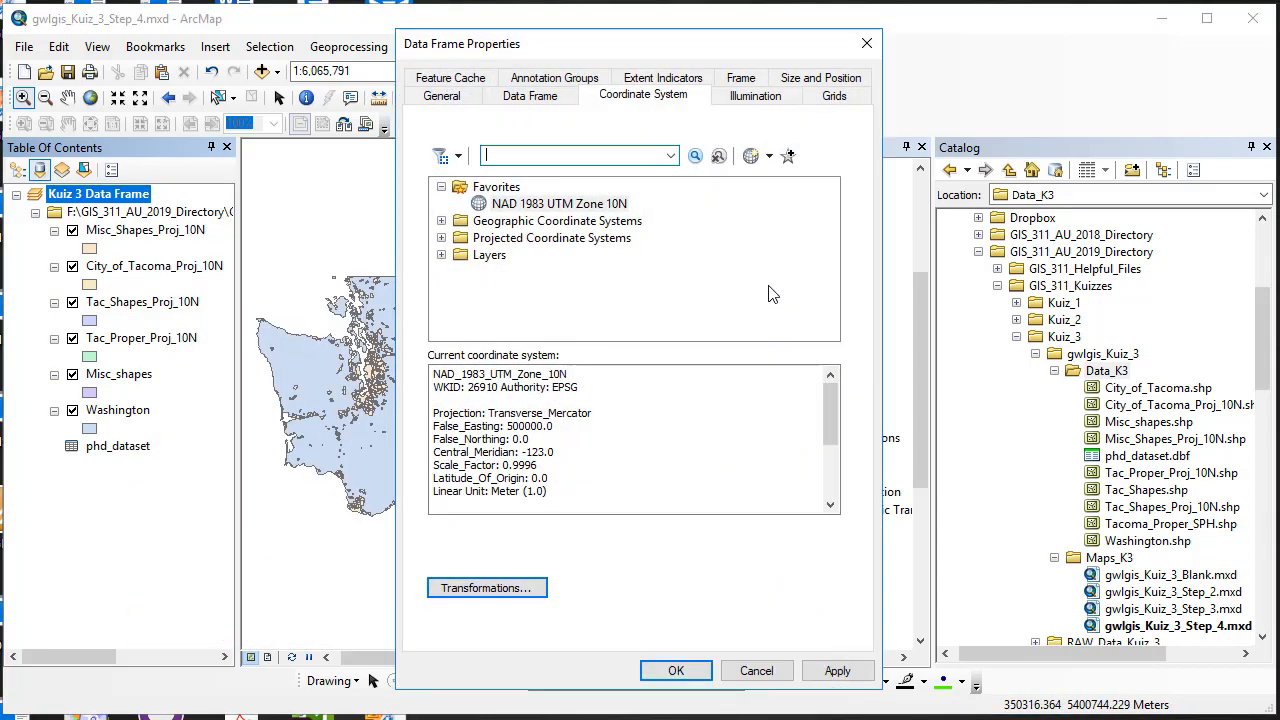
{"action": "left_click", "coordinate": [768, 158]}
{"action": "left_click", "coordinate": [788, 234]}
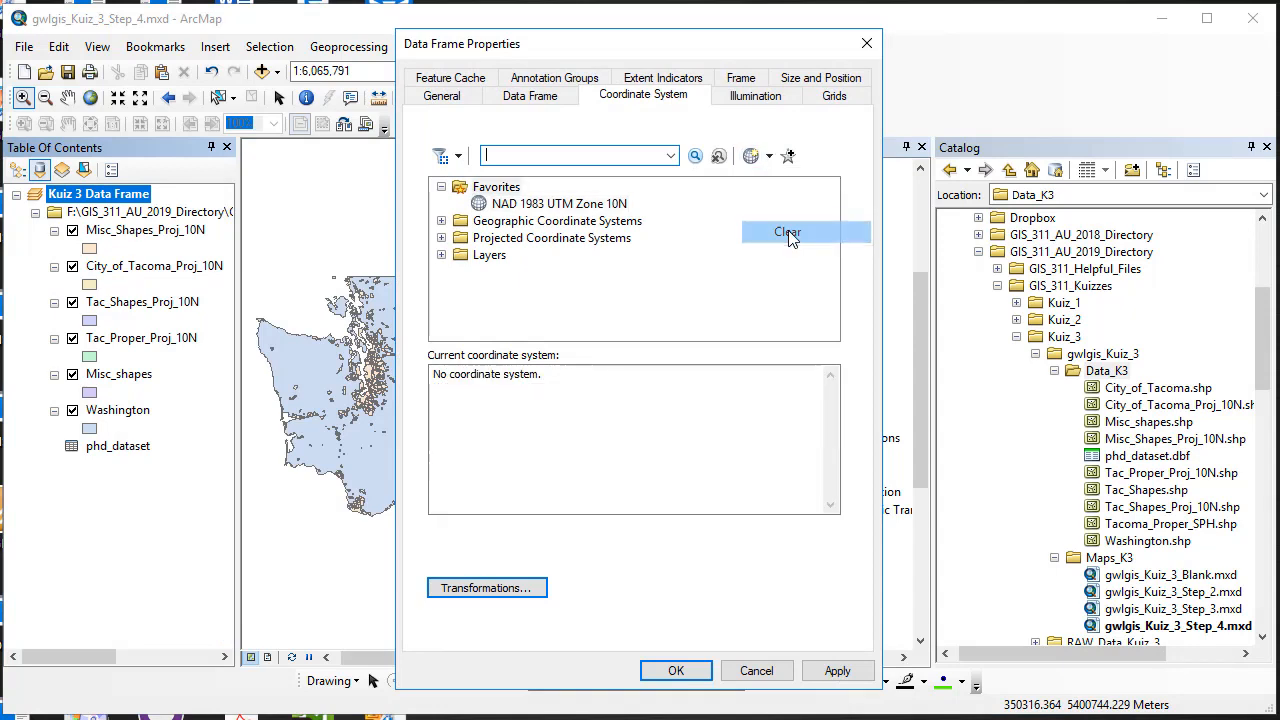
{"action": "left_click", "coordinate": [676, 671]}
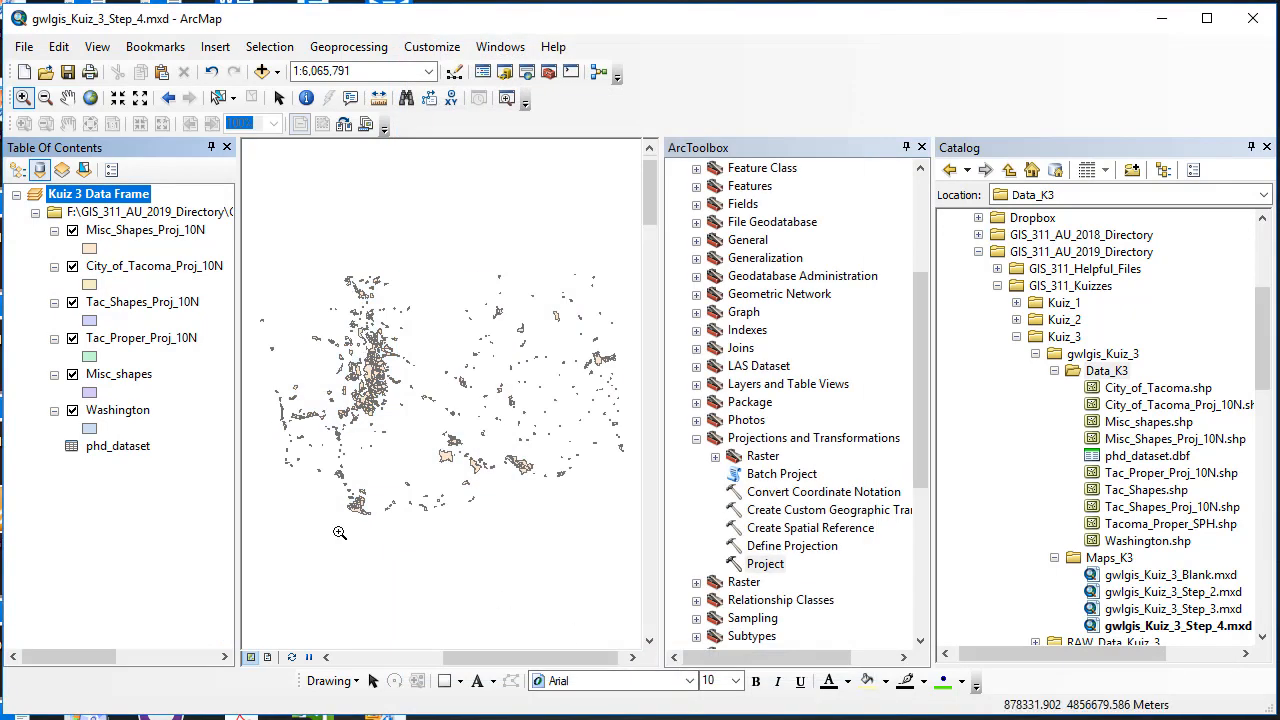
Step: Zoom to the Washington layer, then remove the unprojected Misc_shapes layer
{"action": "right_click", "coordinate": [113, 420]}
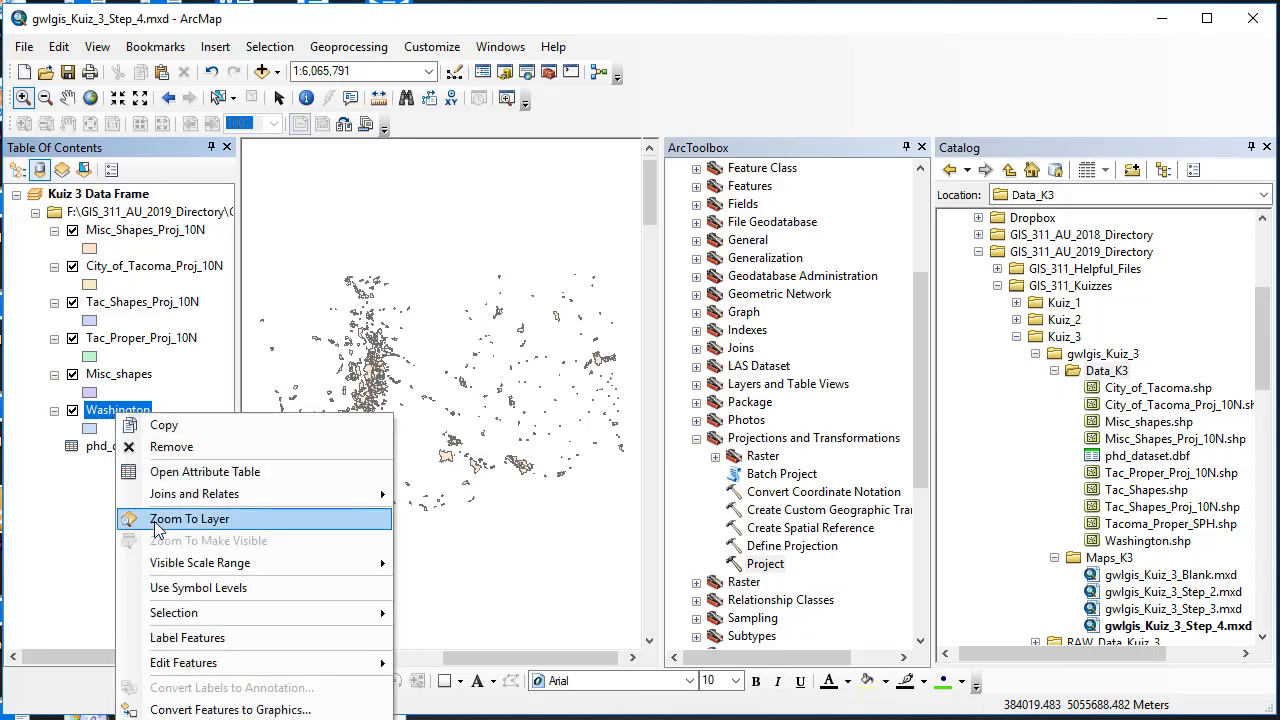
{"action": "left_click", "coordinate": [155, 526]}
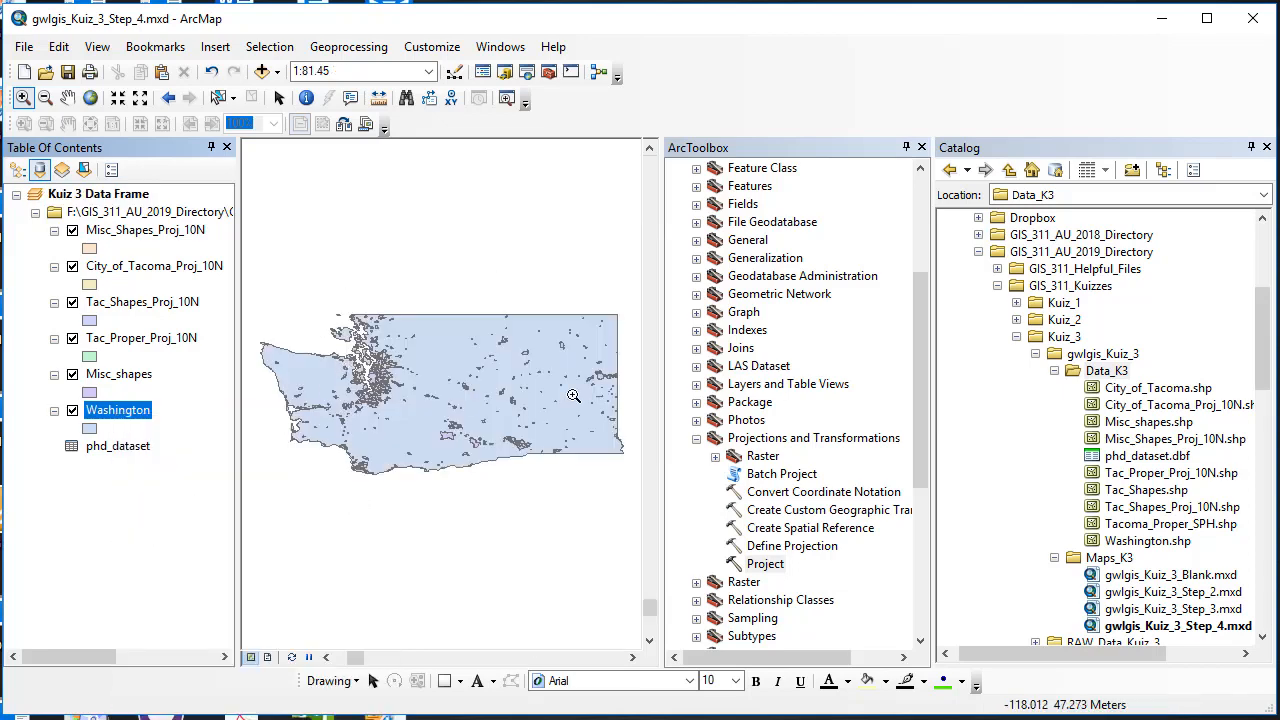
{"action": "right_click", "coordinate": [124, 379]}
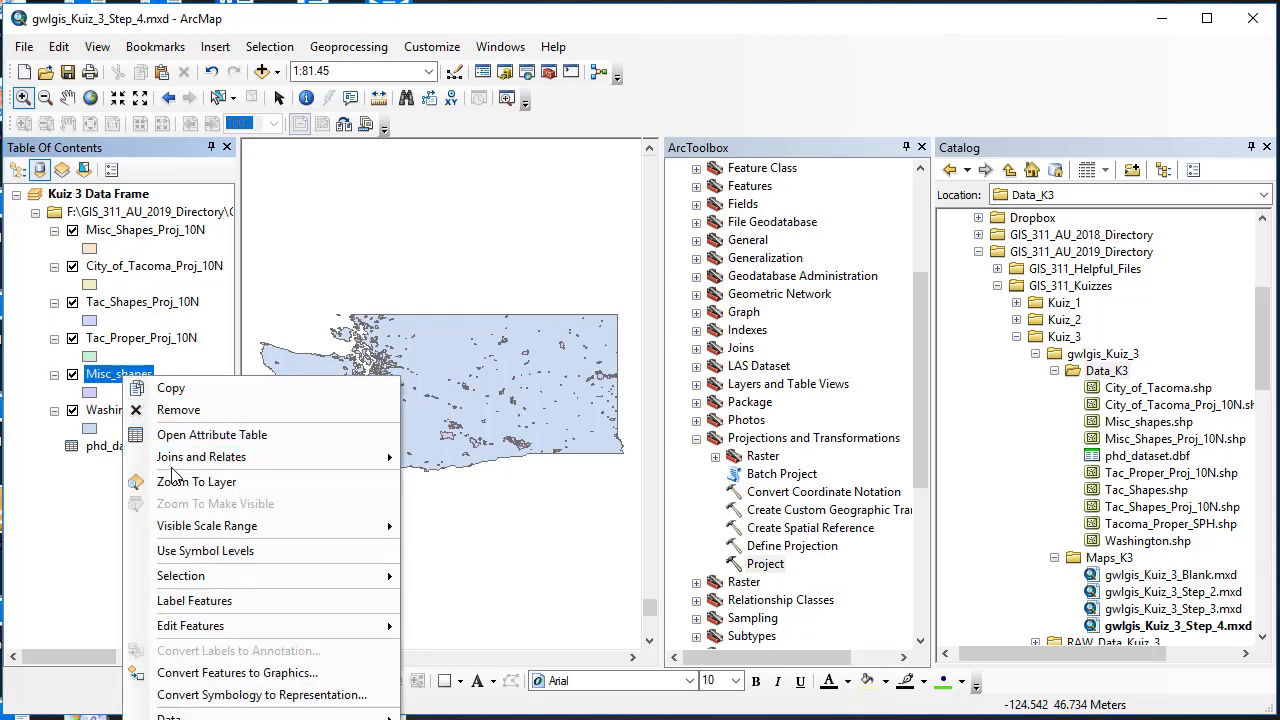
{"action": "left_click", "coordinate": [181, 411]}
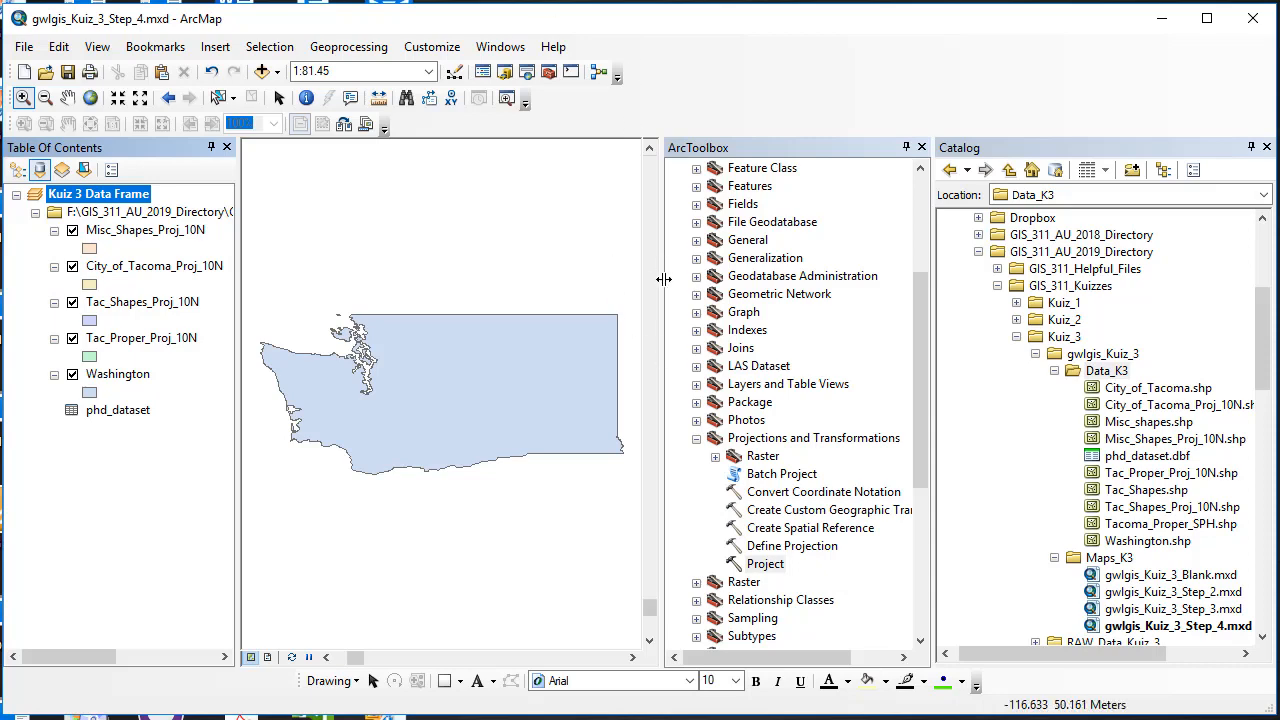
{"action": "right_click", "coordinate": [134, 196]}
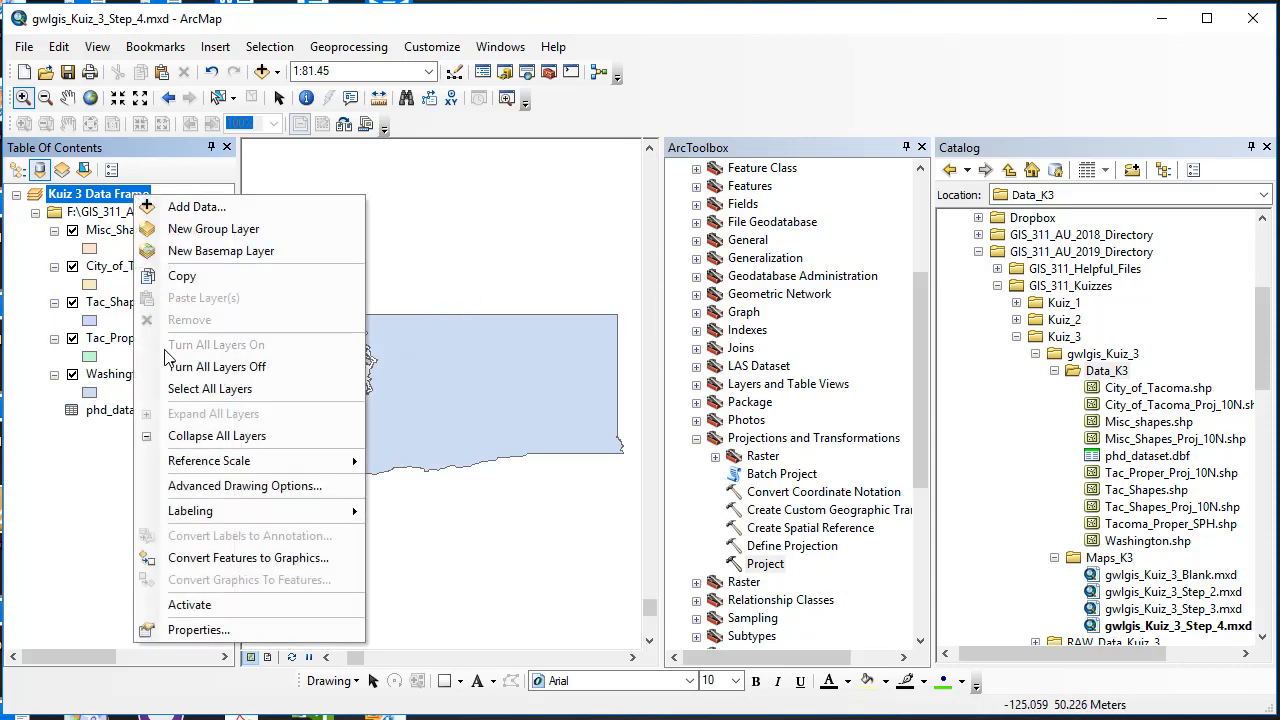
{"action": "left_click", "coordinate": [256, 630]}
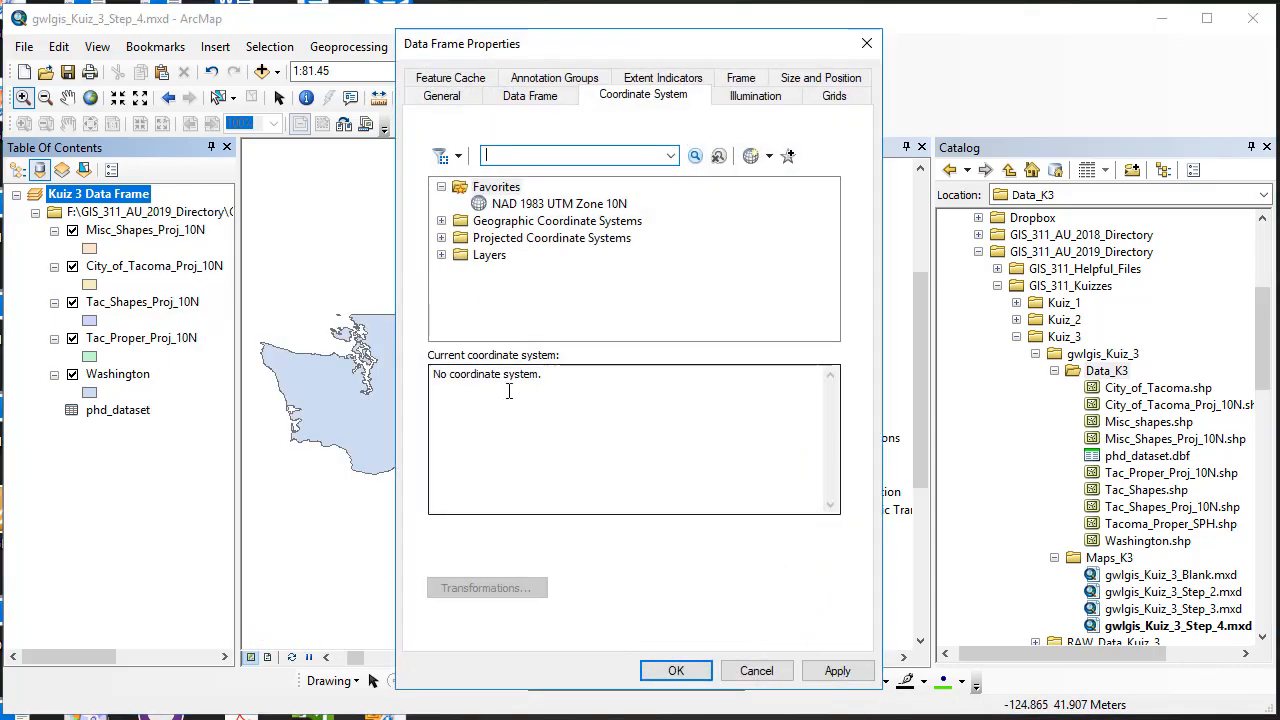
{"action": "left_click", "coordinate": [771, 676]}
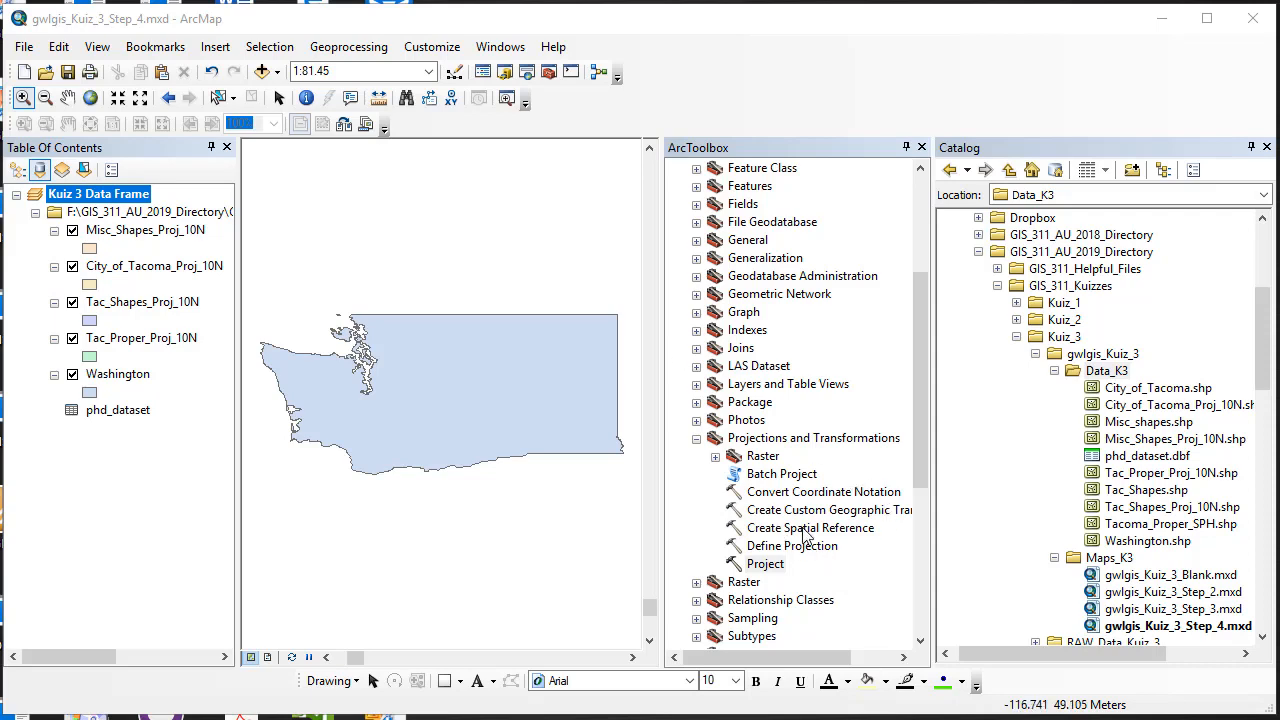
Step: In the Project tool, set input Washington and output Washington_Proj_10N.shp in Data_K3
{"action": "double_click", "coordinate": [768, 566]}
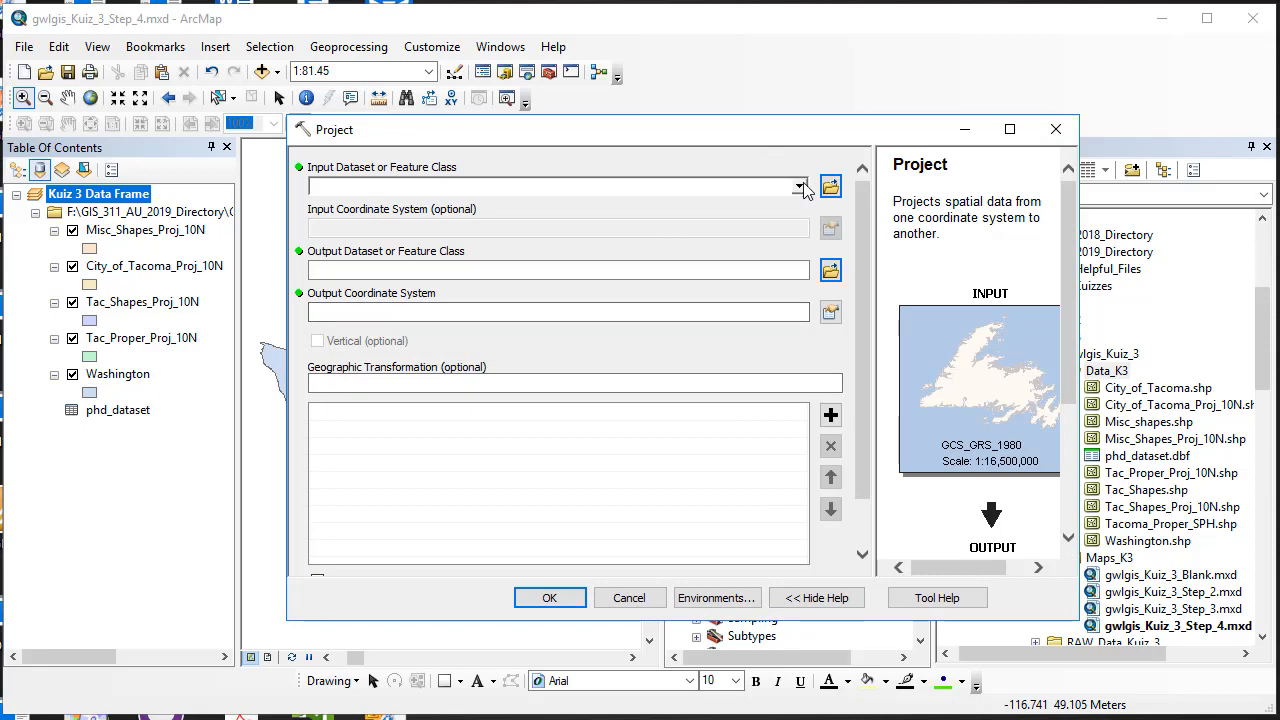
{"action": "left_click", "coordinate": [799, 186]}
{"action": "left_click", "coordinate": [487, 280]}
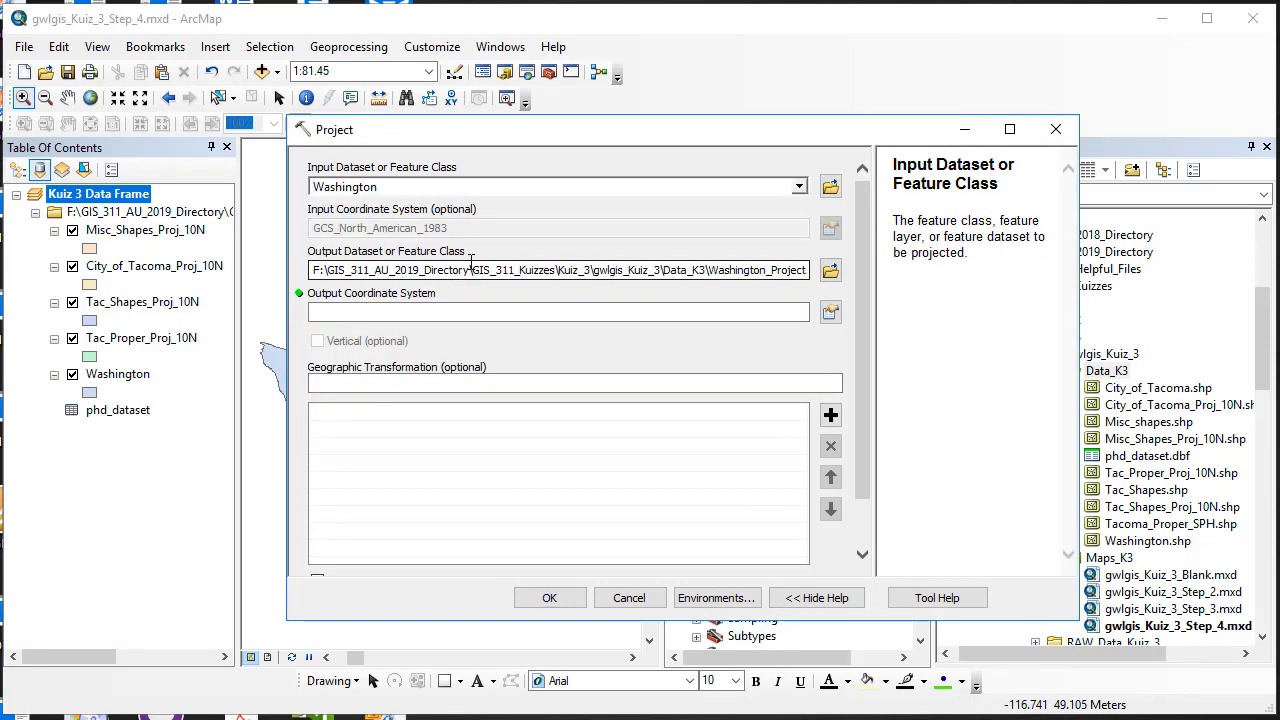
{"action": "left_click", "coordinate": [831, 271]}
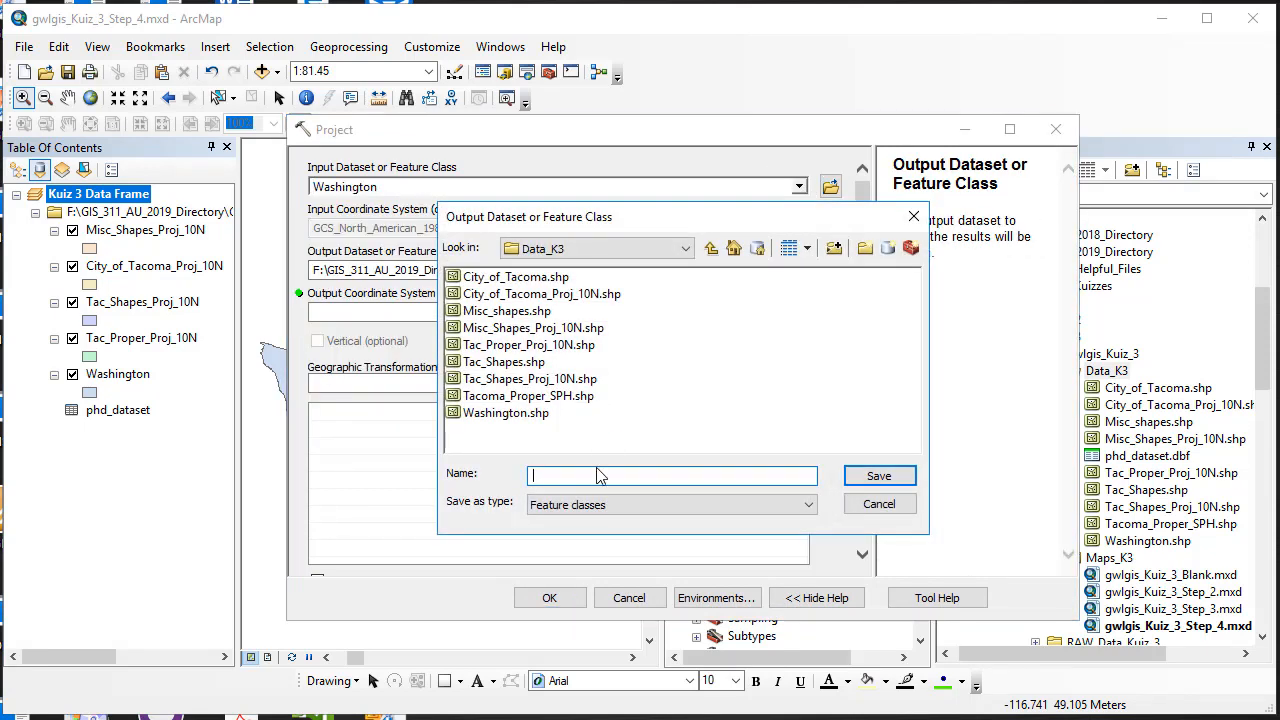
{"action": "type", "text": "Washington_Proj_10N"}
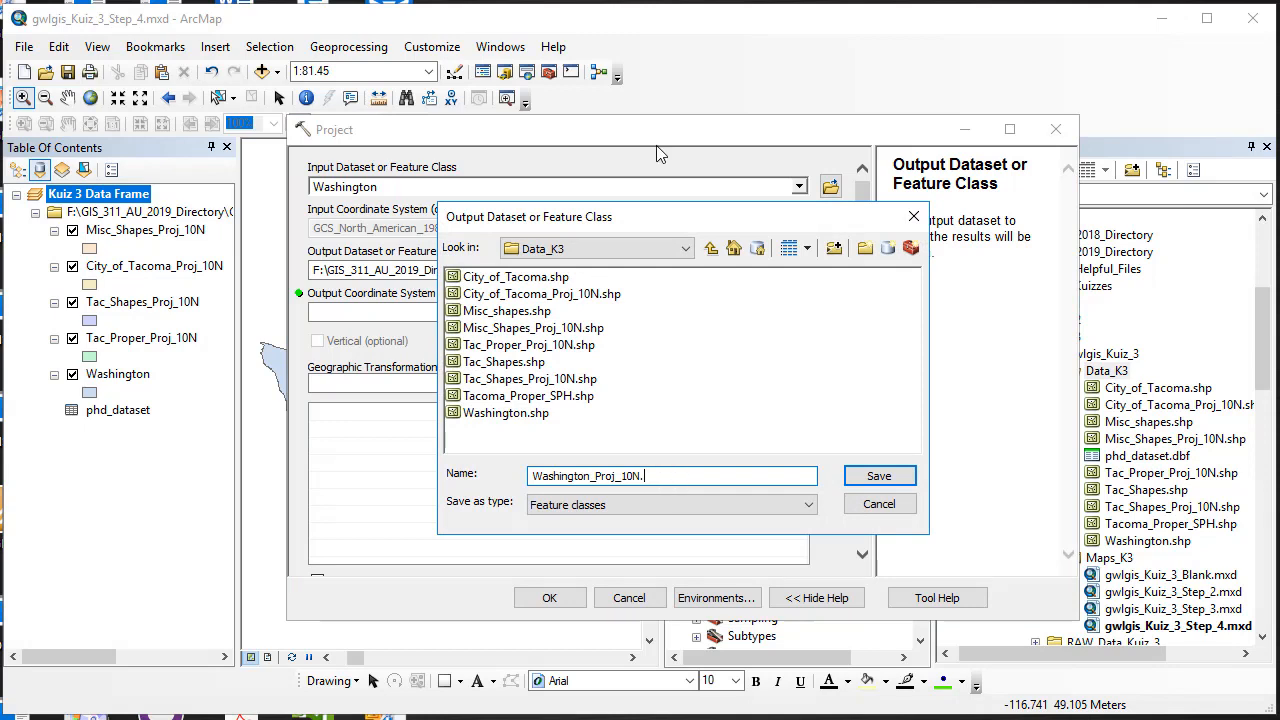
{"action": "type", "text": ".shp"}
{"action": "left_click", "coordinate": [879, 477]}
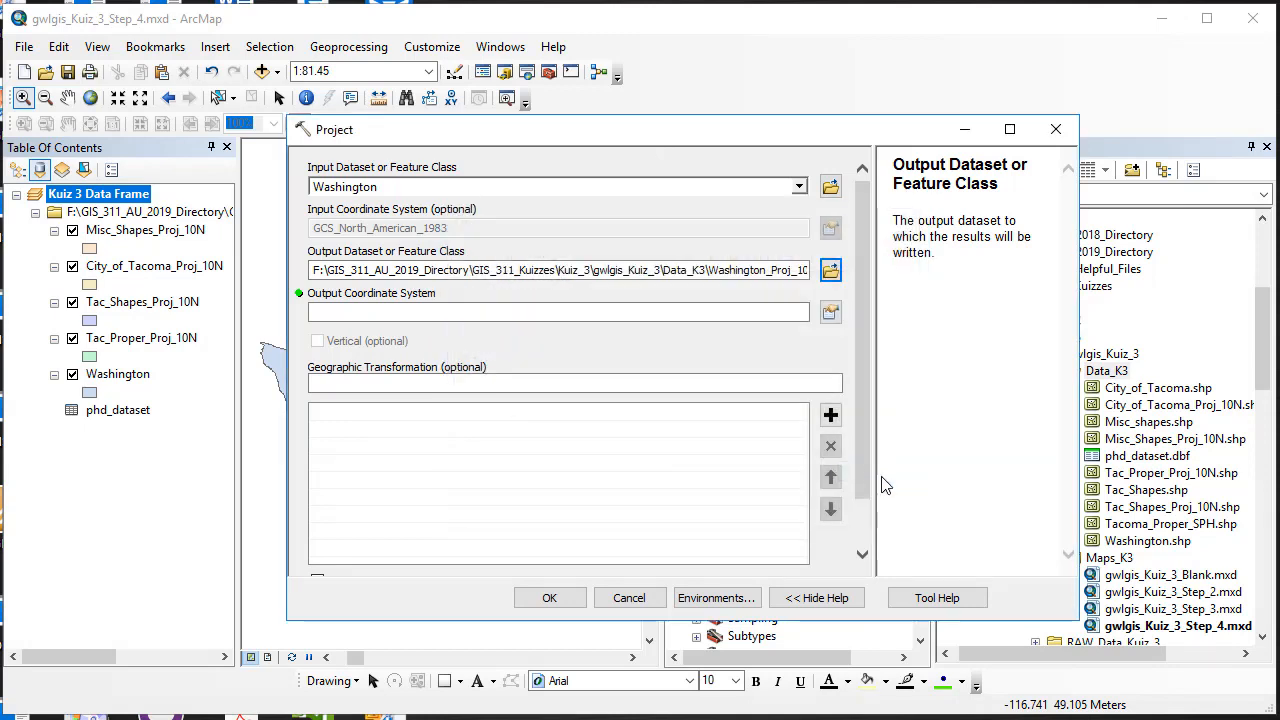
Step: Choose NAD 1983 UTM Zone 10N from Favorites as output system and run the projection
{"action": "left_click", "coordinate": [830, 312]}
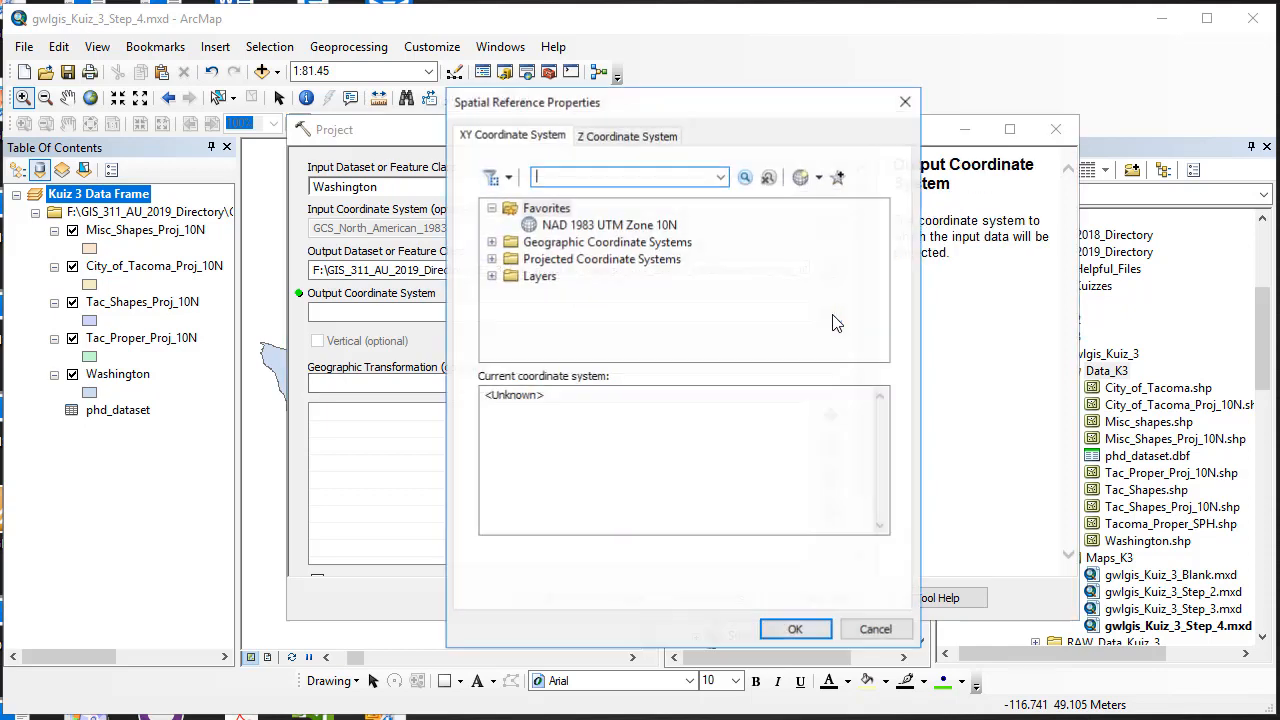
{"action": "left_click", "coordinate": [640, 225]}
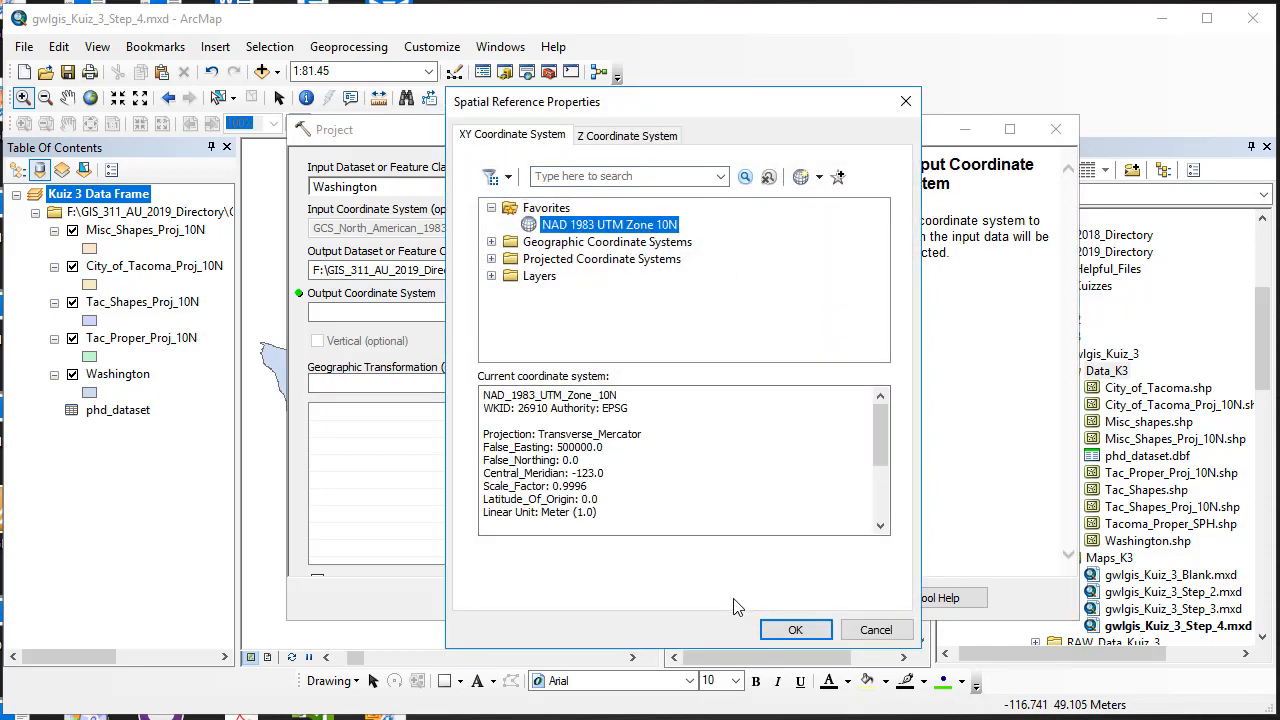
{"action": "left_click", "coordinate": [798, 629]}
{"action": "left_click", "coordinate": [552, 598]}
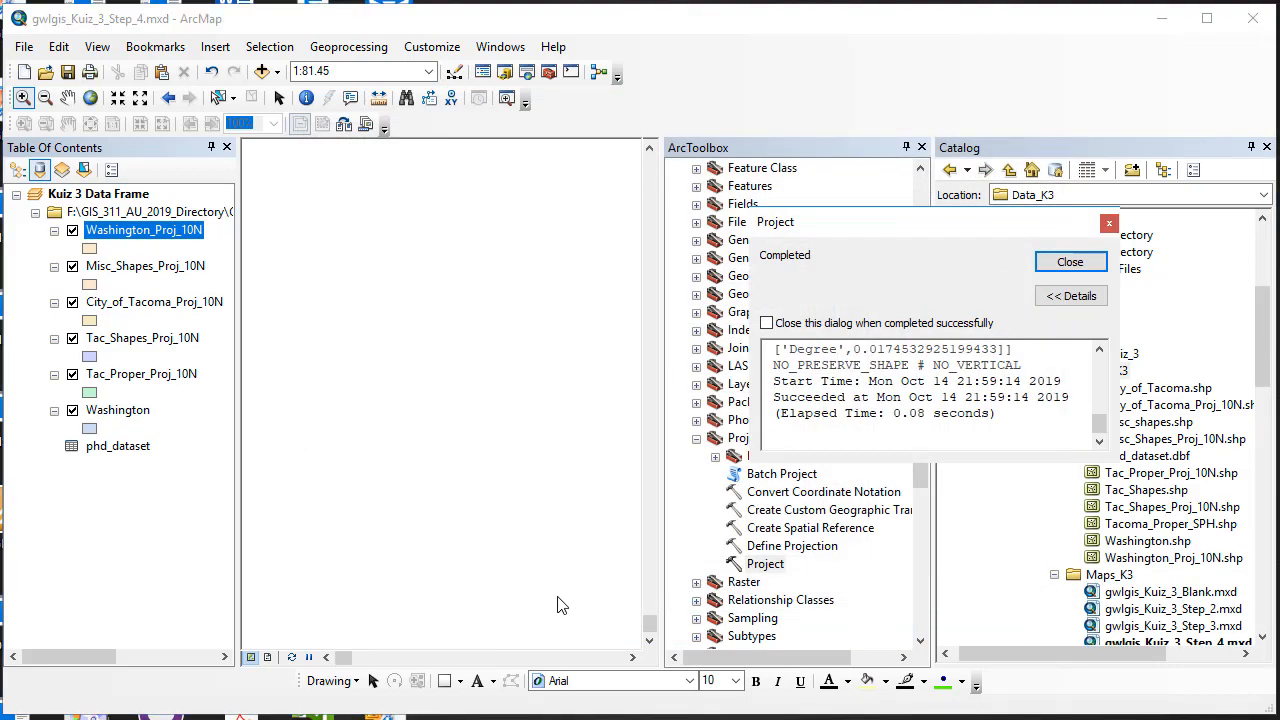
{"action": "left_click", "coordinate": [1069, 262]}
Step: Zoom to Washington_Proj_10N, then remove the old unprojected Washington layer
{"action": "right_click", "coordinate": [115, 231]}
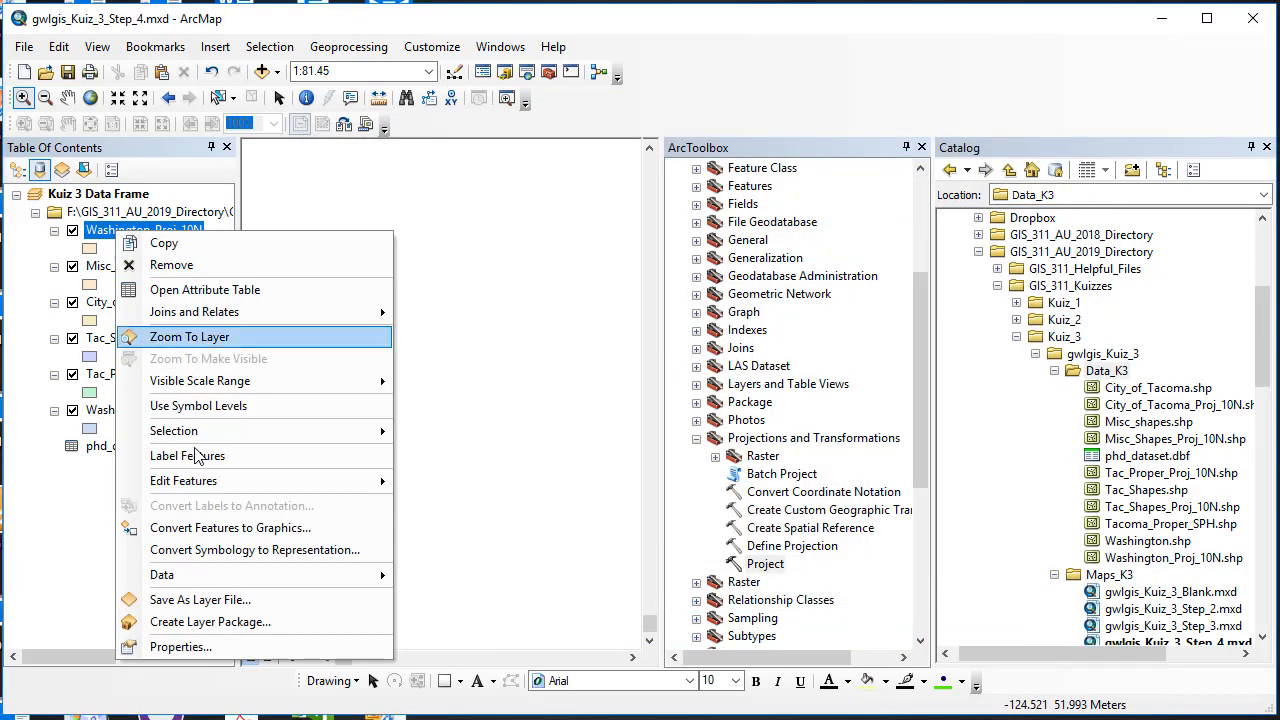
{"action": "left_click", "coordinate": [190, 338]}
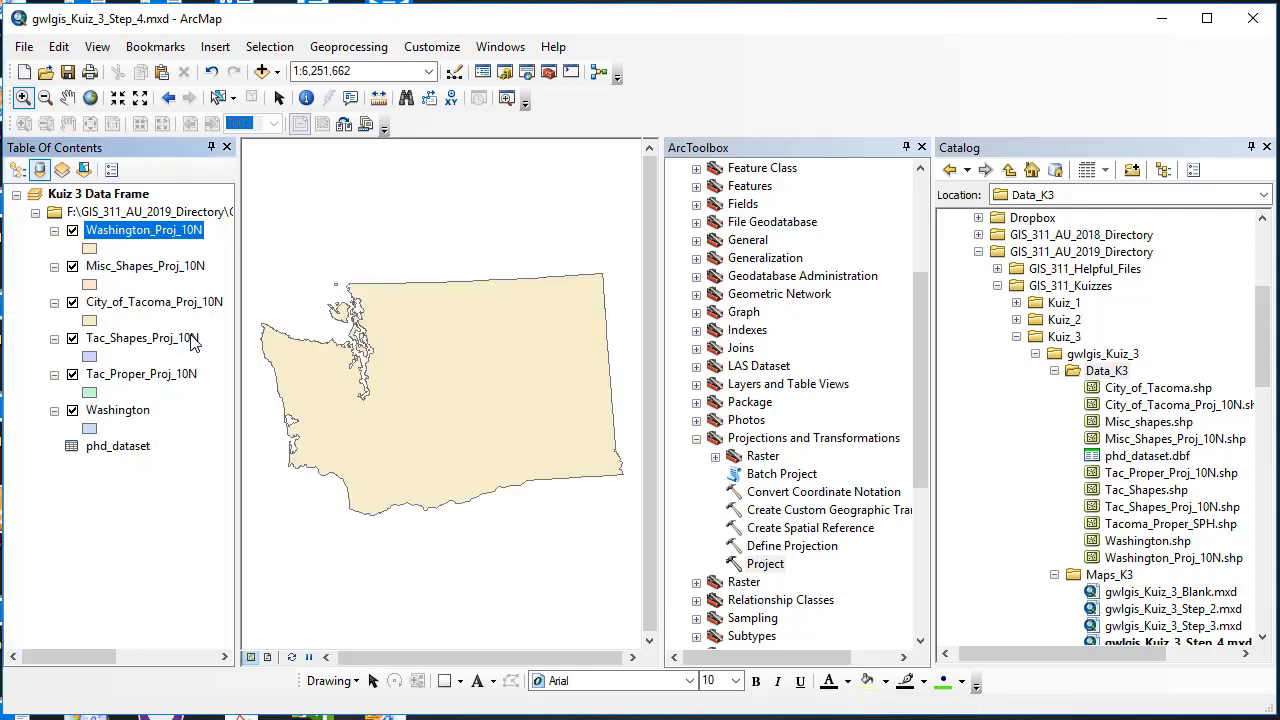
{"action": "right_click", "coordinate": [120, 410]}
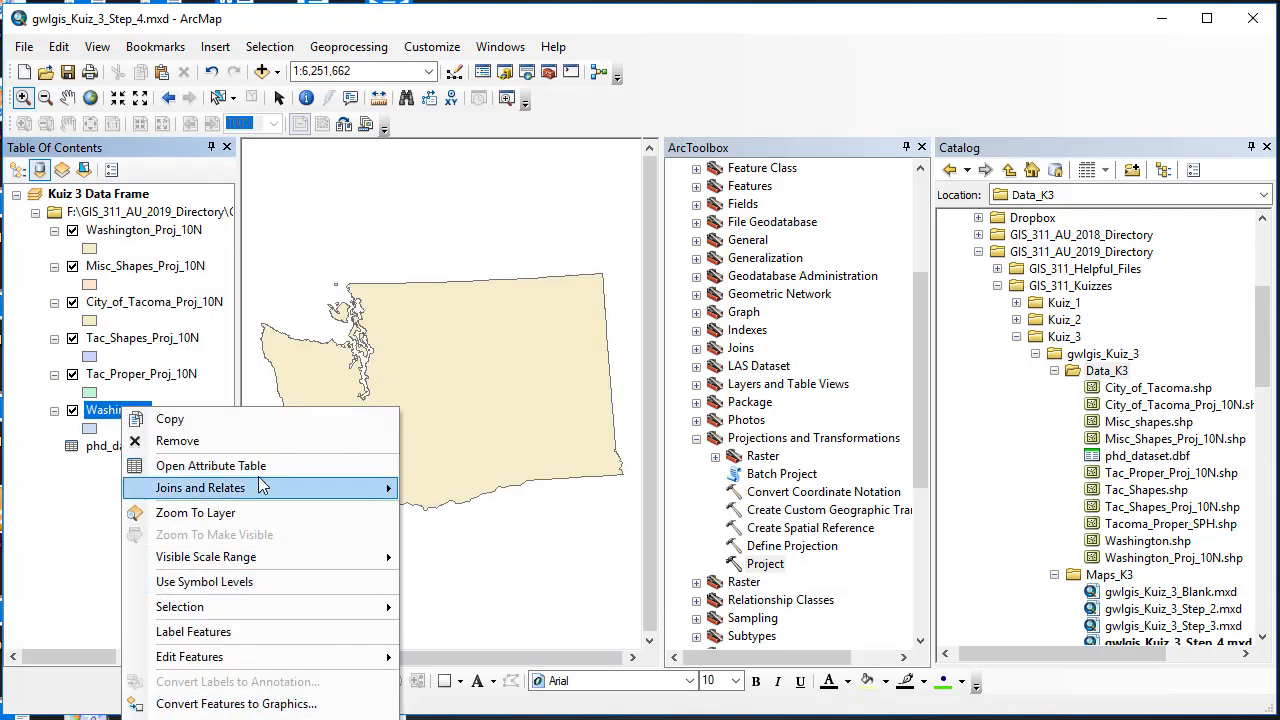
{"action": "left_click", "coordinate": [251, 437]}
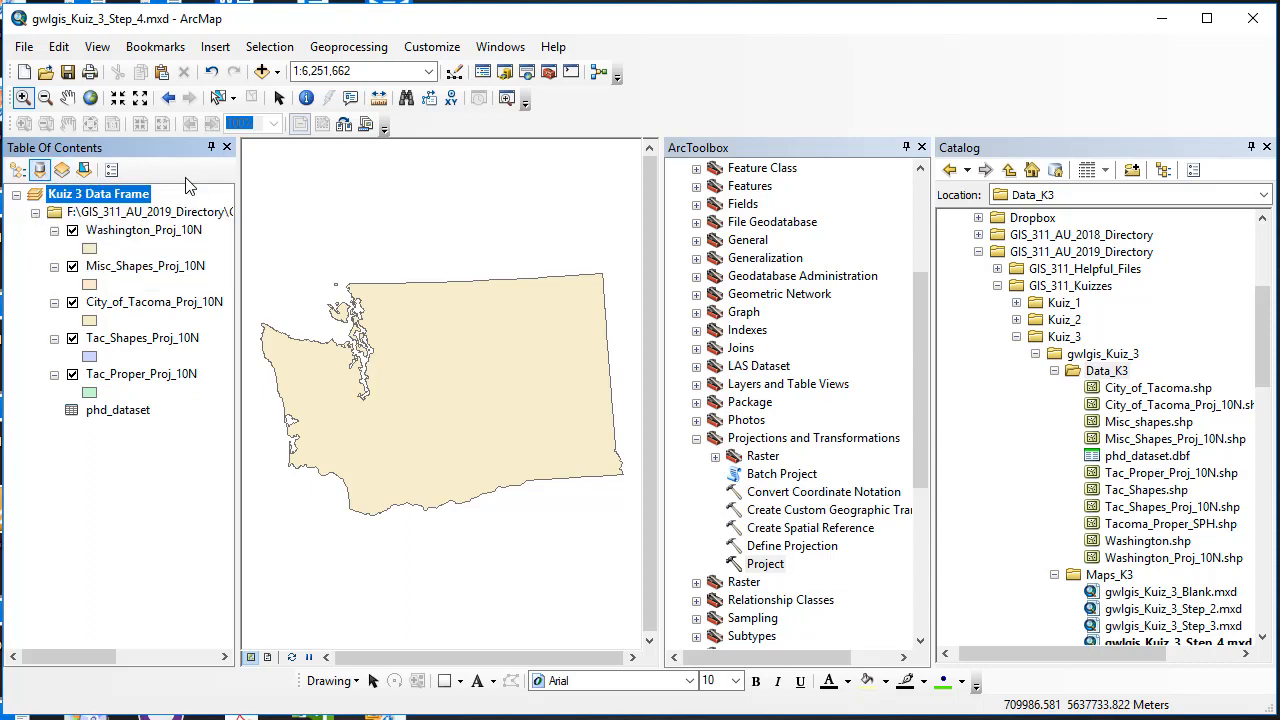
Step: List by drawing order: Tac_Proper, City_of_Tacoma, Tac_Shapes, Misc_Shapes, then Washington_Proj_10N at the bottom
{"action": "left_click_drag", "start_coordinate": [239, 241], "coordinate": [512, 248]}
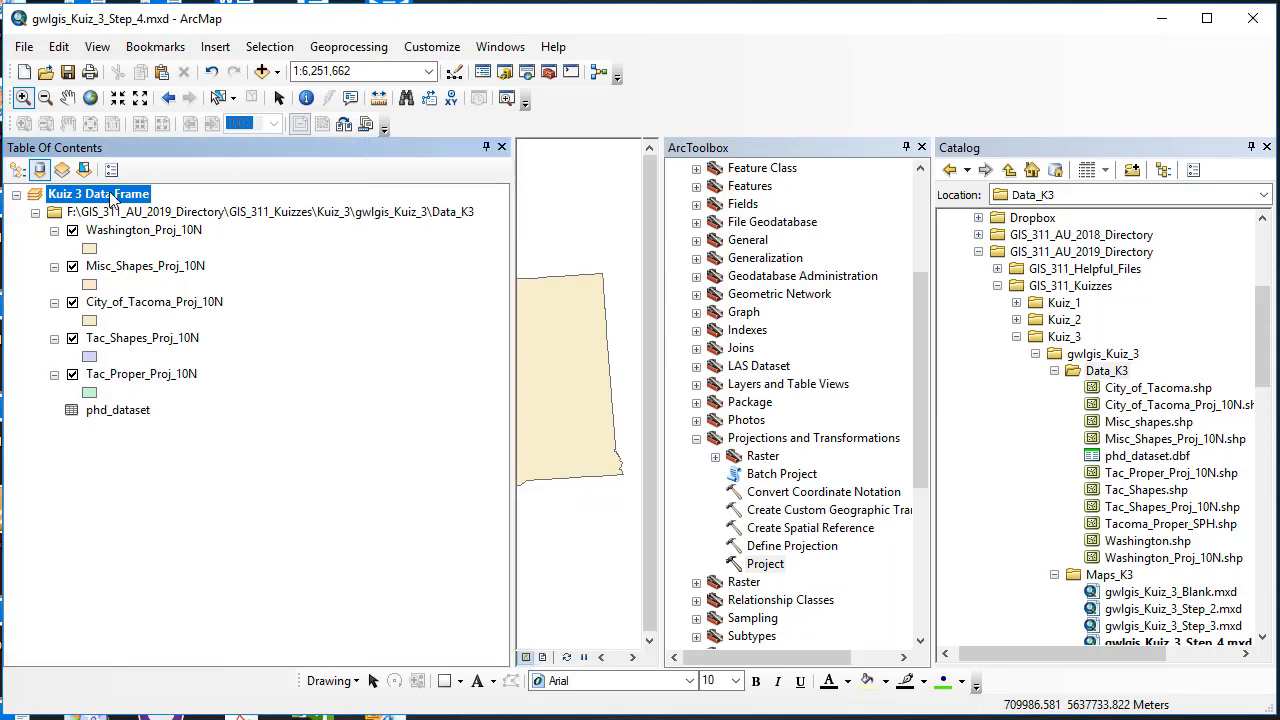
{"action": "left_click", "coordinate": [18, 171]}
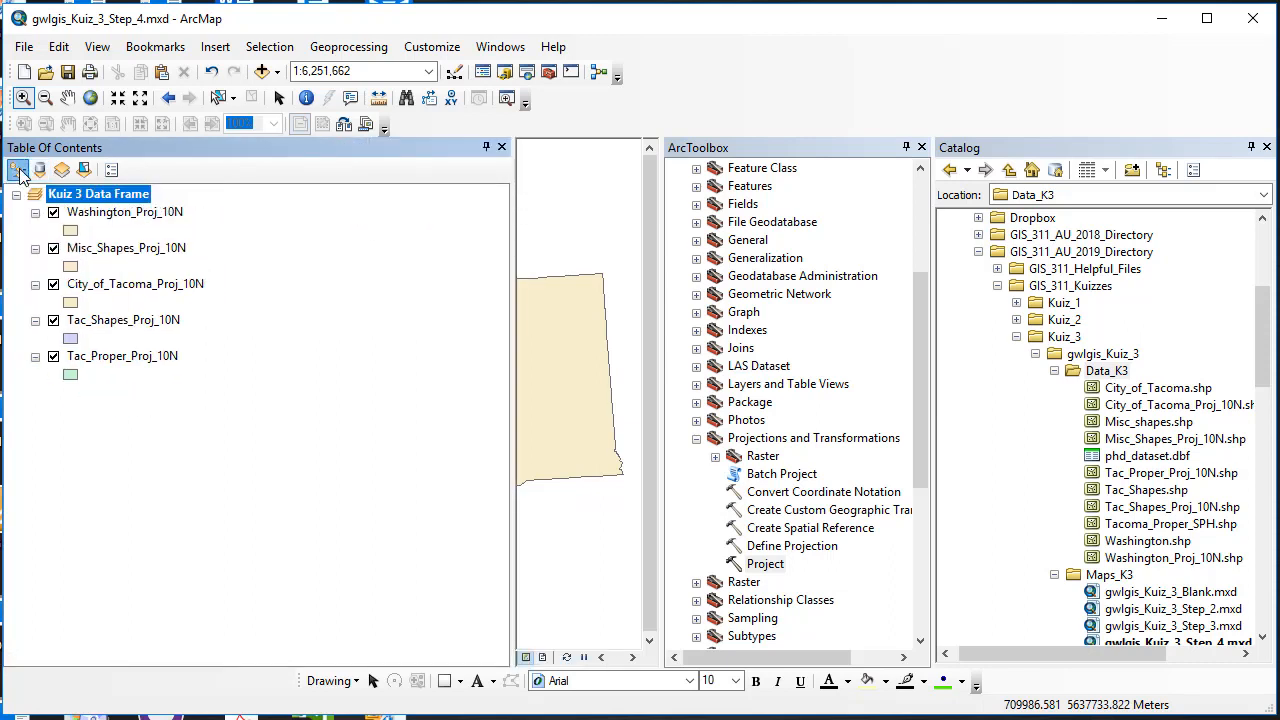
{"action": "left_click_drag", "start_coordinate": [508, 349], "coordinate": [223, 340]}
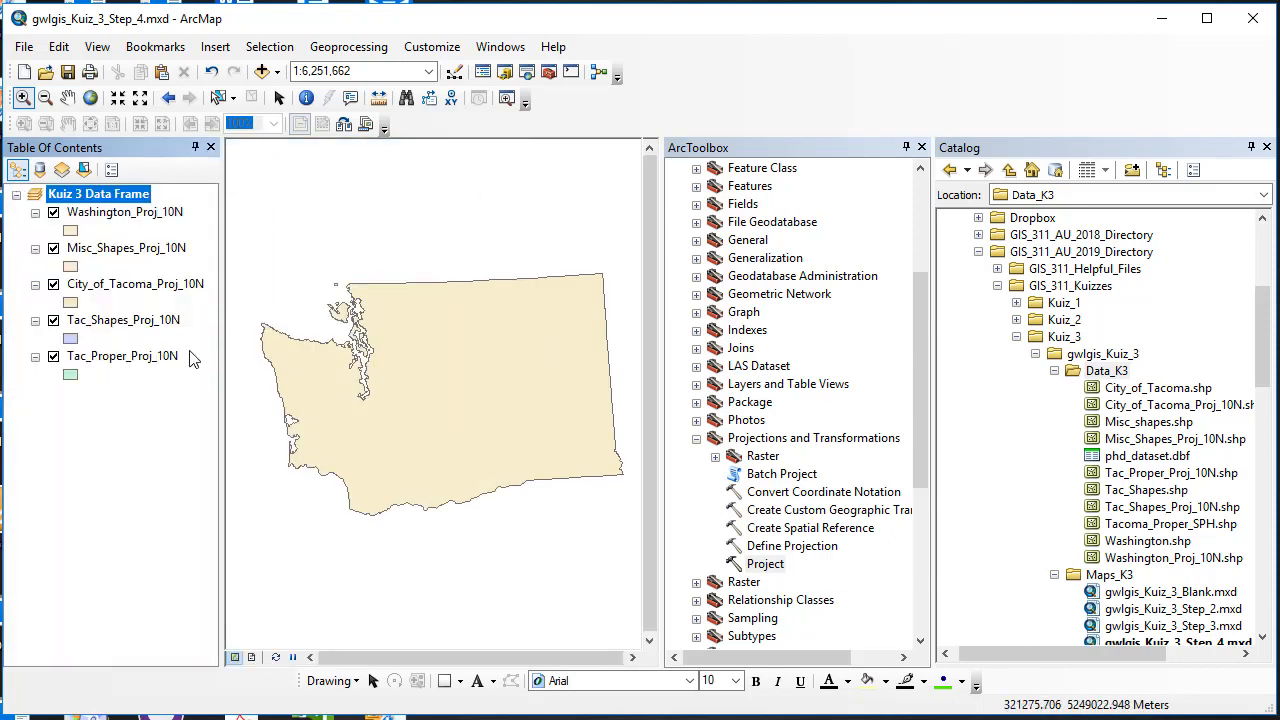
{"action": "left_click", "coordinate": [138, 214]}
{"action": "left_click_drag", "start_coordinate": [120, 383], "coordinate": [120, 383]}
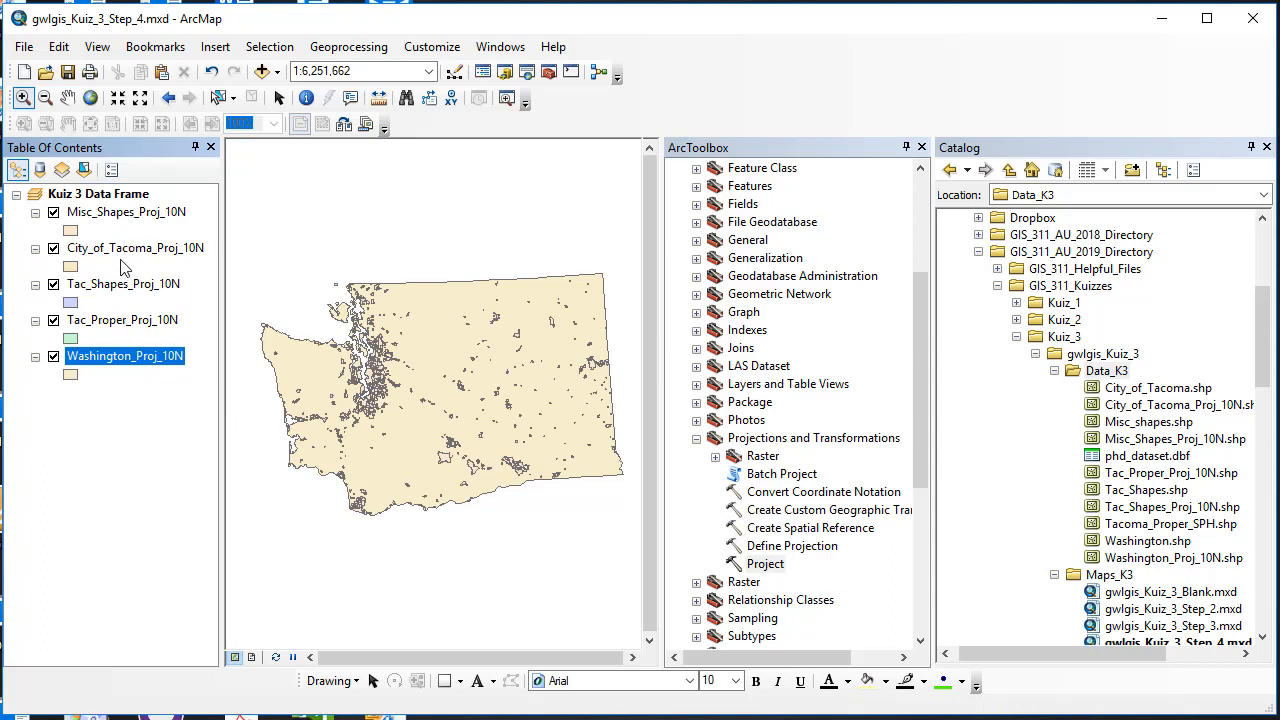
{"action": "left_click_drag", "start_coordinate": [127, 215], "coordinate": [126, 332]}
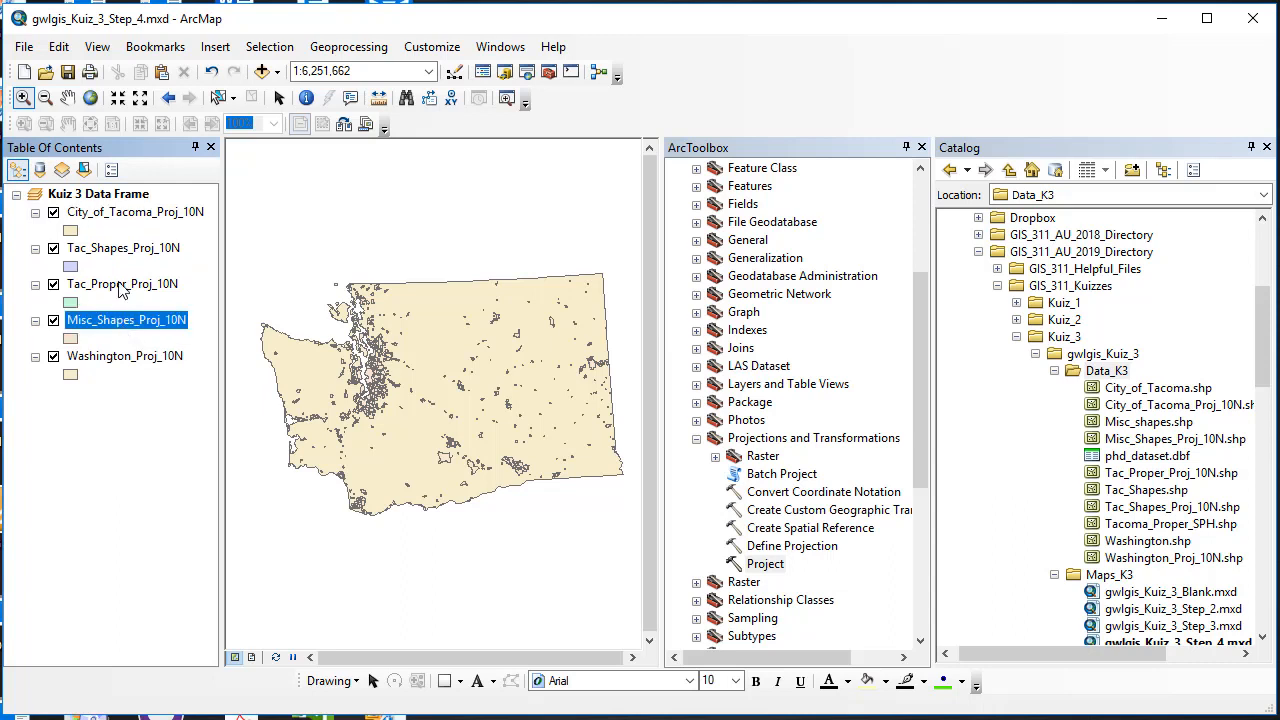
{"action": "left_click_drag", "start_coordinate": [123, 248], "coordinate": [118, 310]}
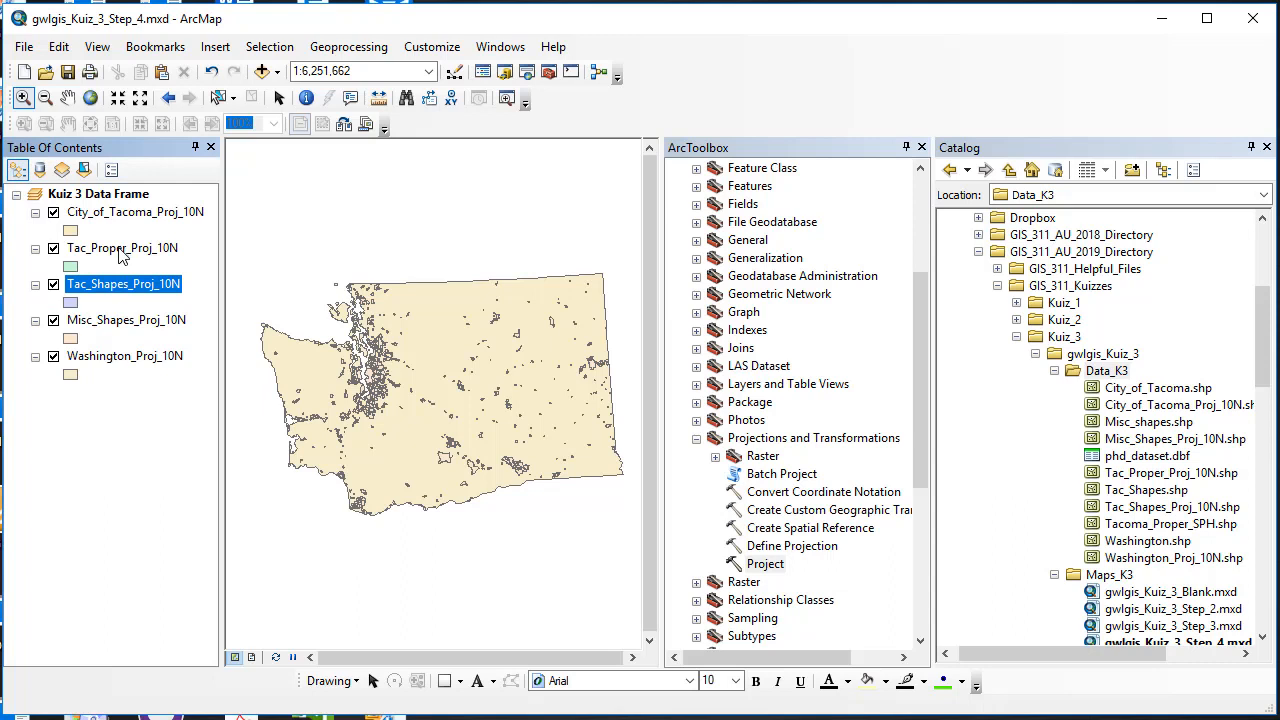
{"action": "left_click_drag", "start_coordinate": [120, 218], "coordinate": [121, 266]}
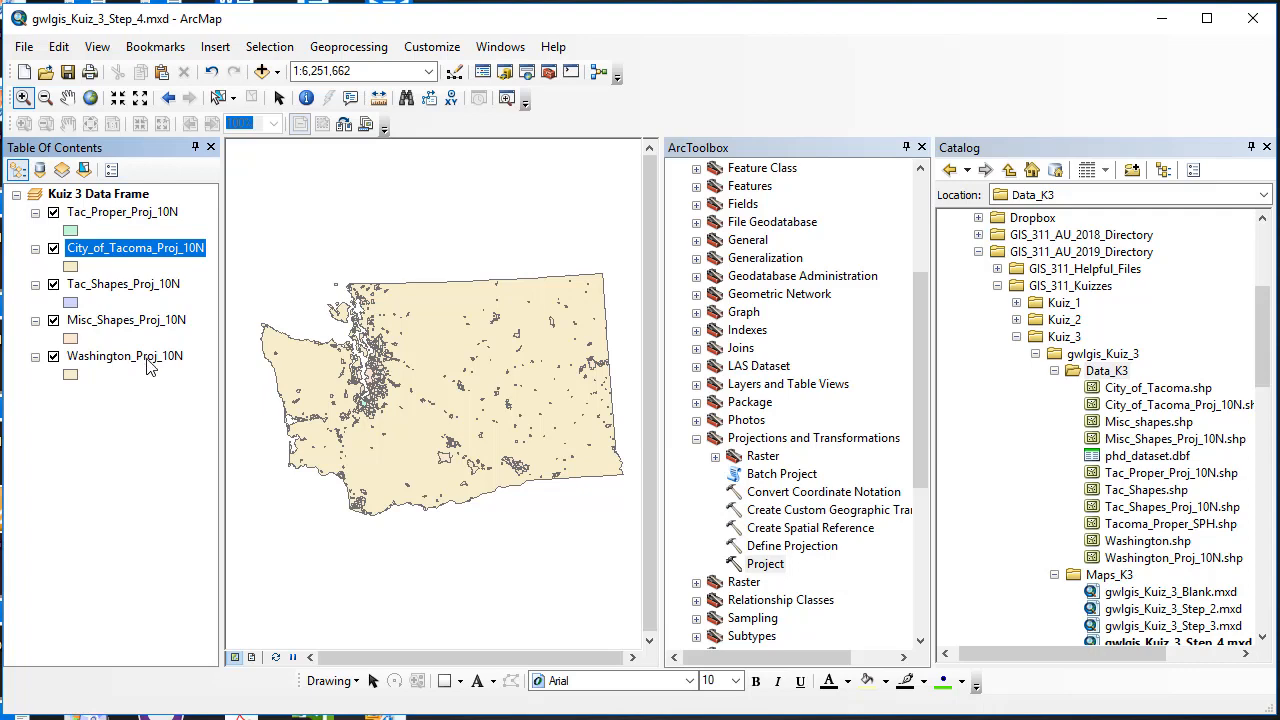
Step: Clear NAD_1983_UTM_Zone_10N from the Kuiz 3 Data Frame so it reads No coordinate system
{"action": "right_click", "coordinate": [115, 196]}
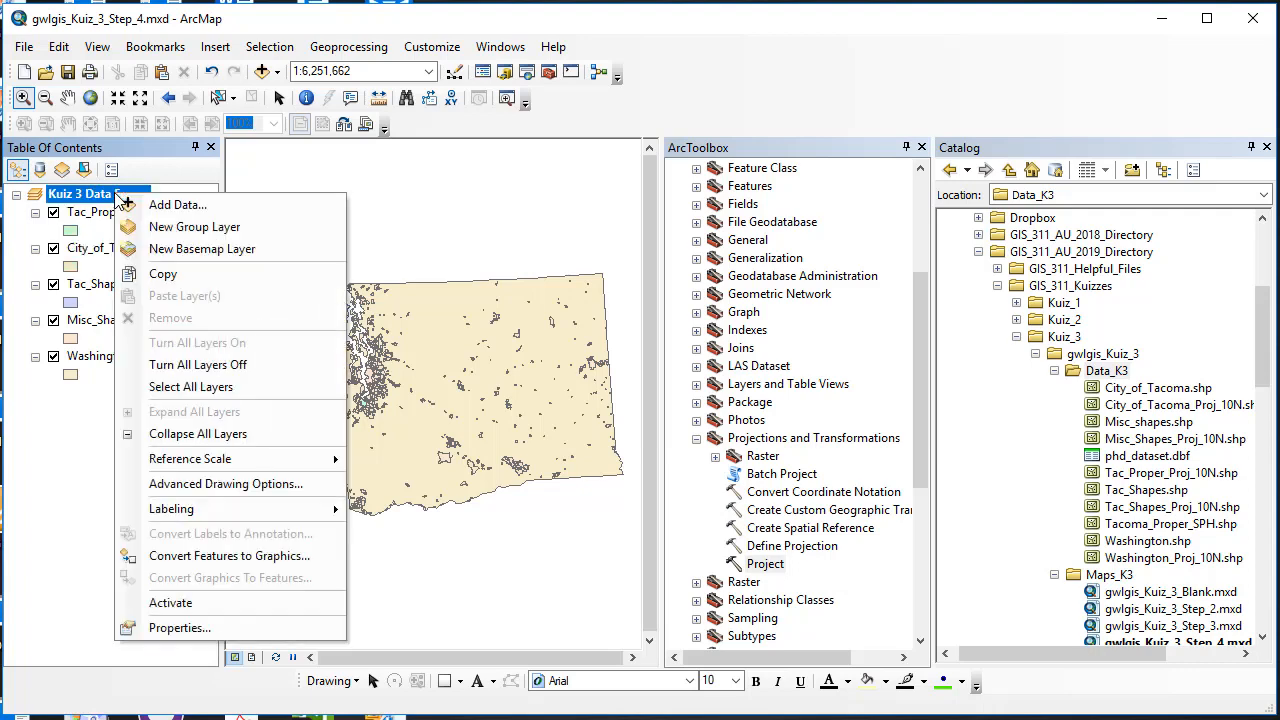
{"action": "left_click", "coordinate": [198, 628]}
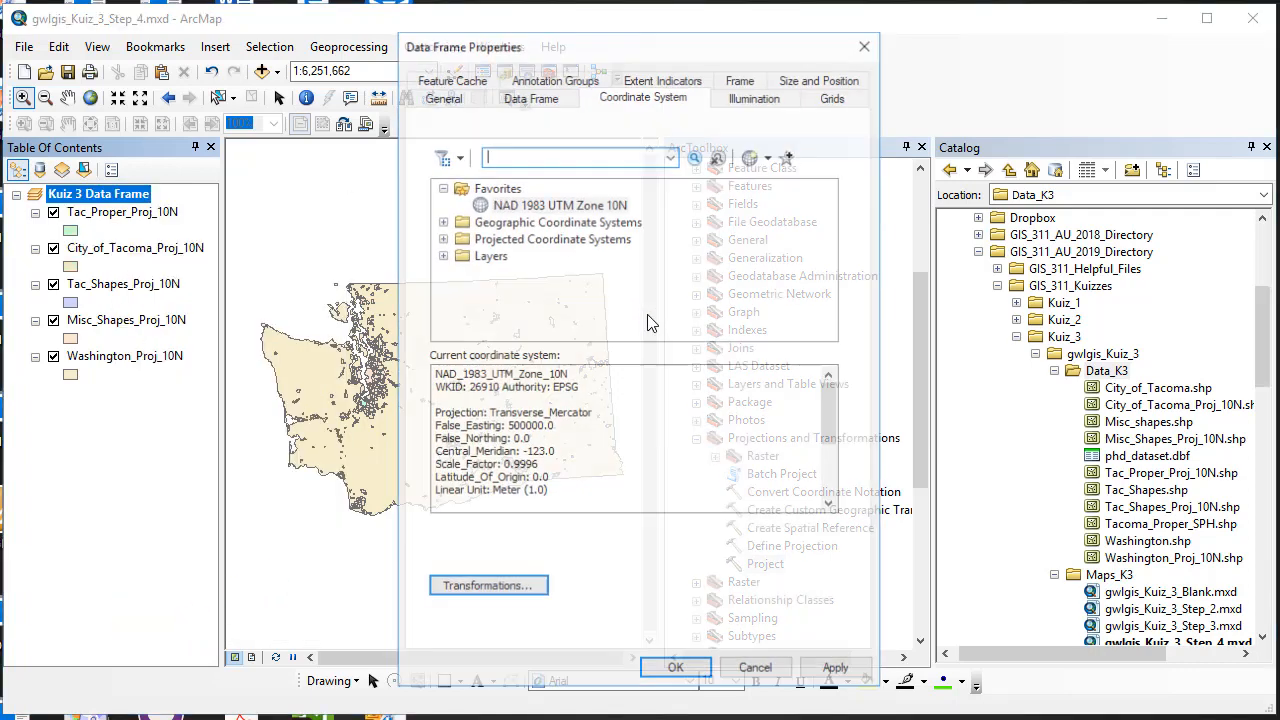
{"action": "left_click", "coordinate": [769, 156]}
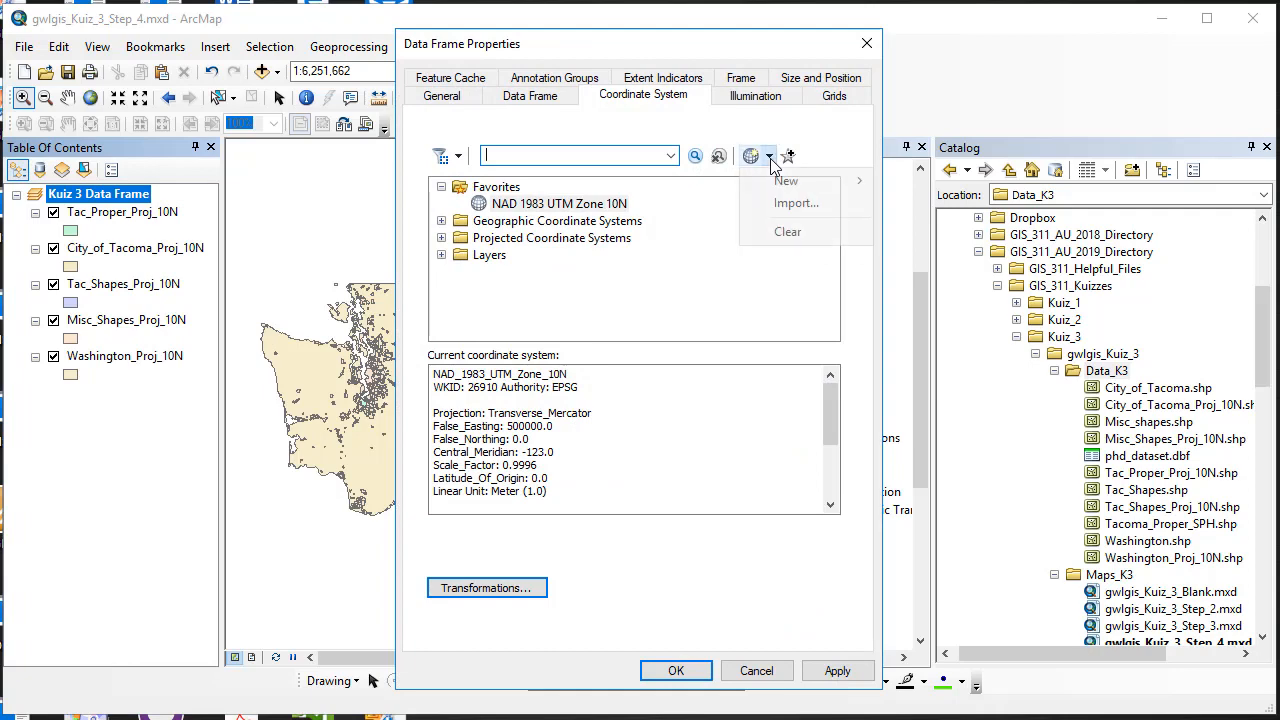
{"action": "left_click", "coordinate": [788, 231]}
{"action": "left_click", "coordinate": [838, 671]}
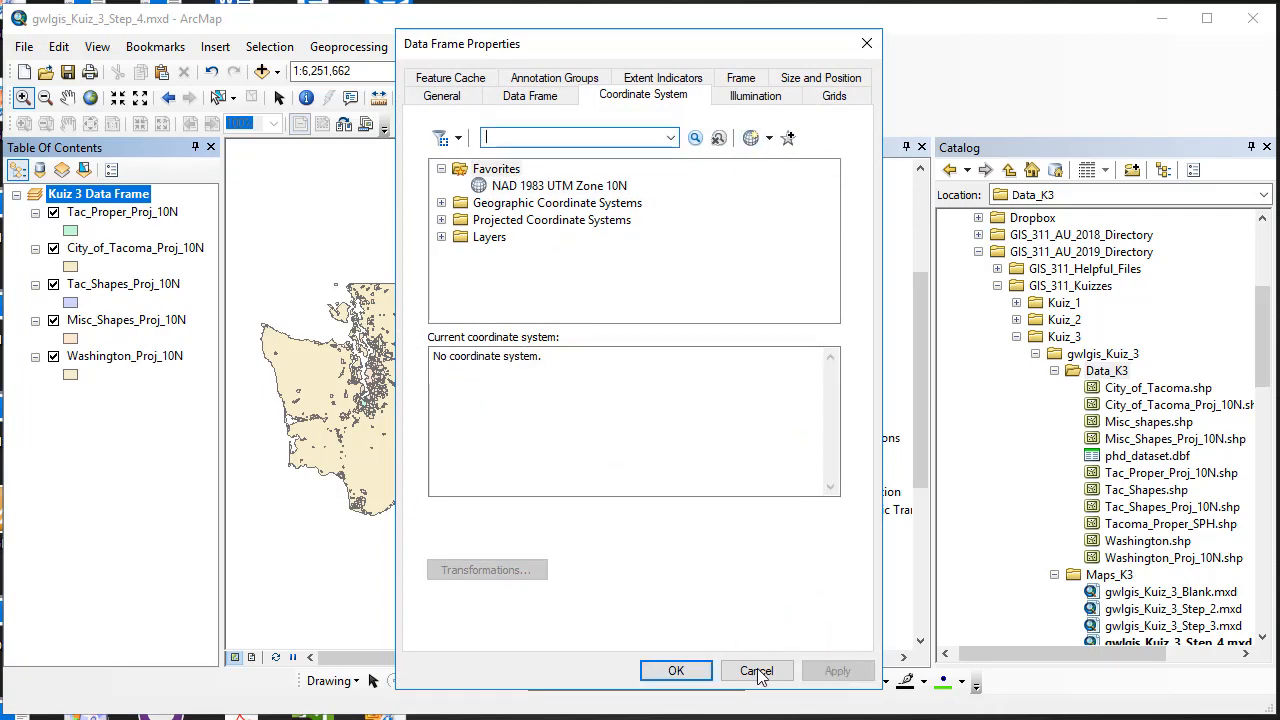
{"action": "left_click", "coordinate": [676, 671]}
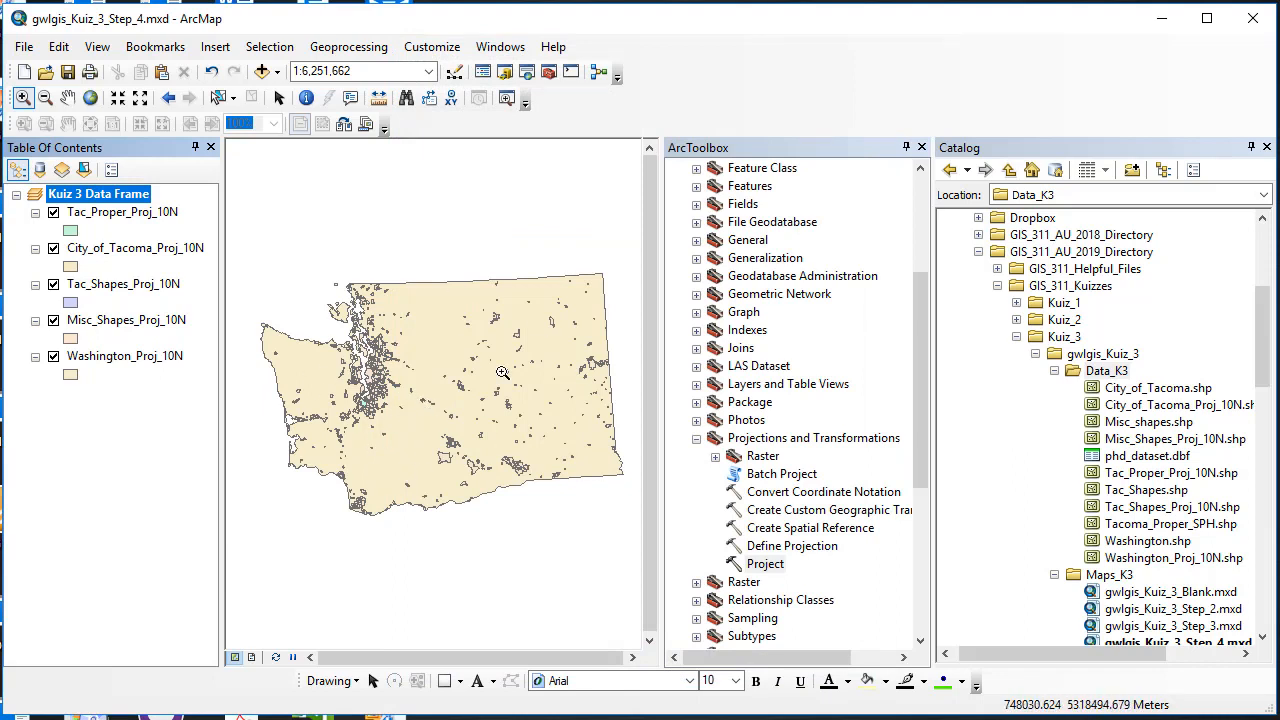
Step: Switch off Washington_Proj_10N and Misc_Shapes_Proj_10N, keeping Tac_Proper_Proj_10N visible
{"action": "left_click", "coordinate": [52, 214]}
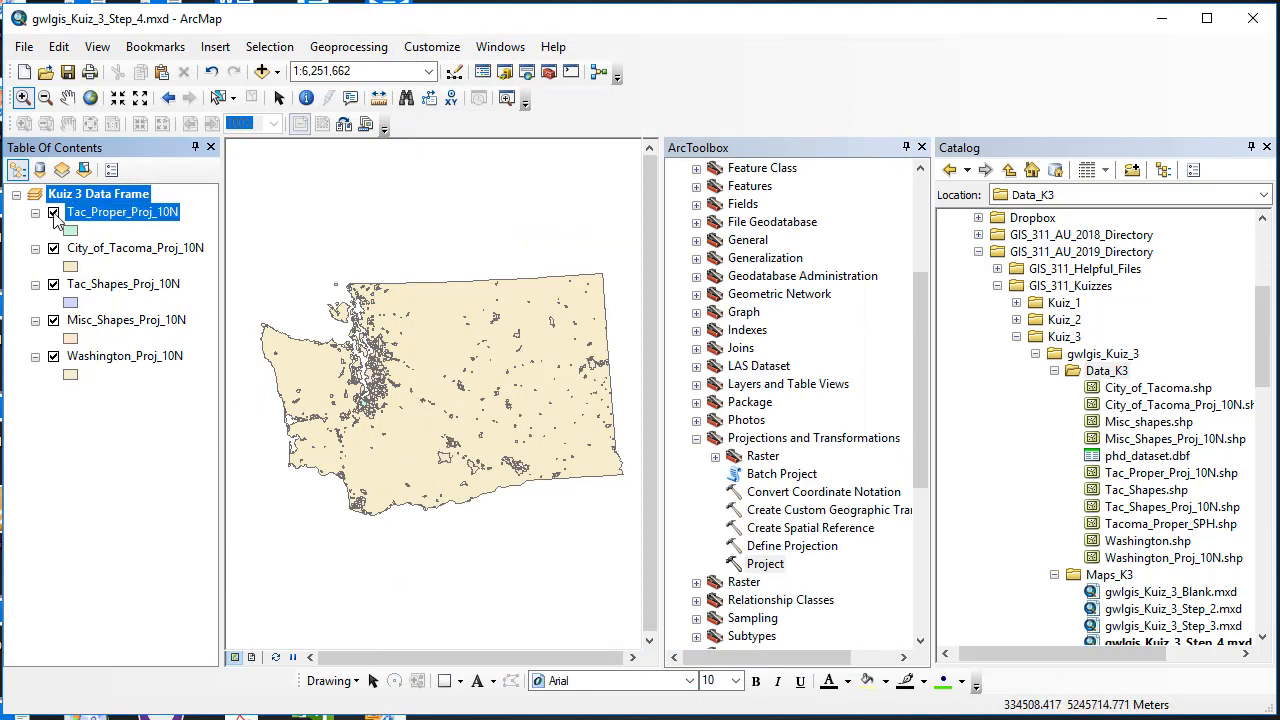
{"action": "left_click", "coordinate": [53, 214]}
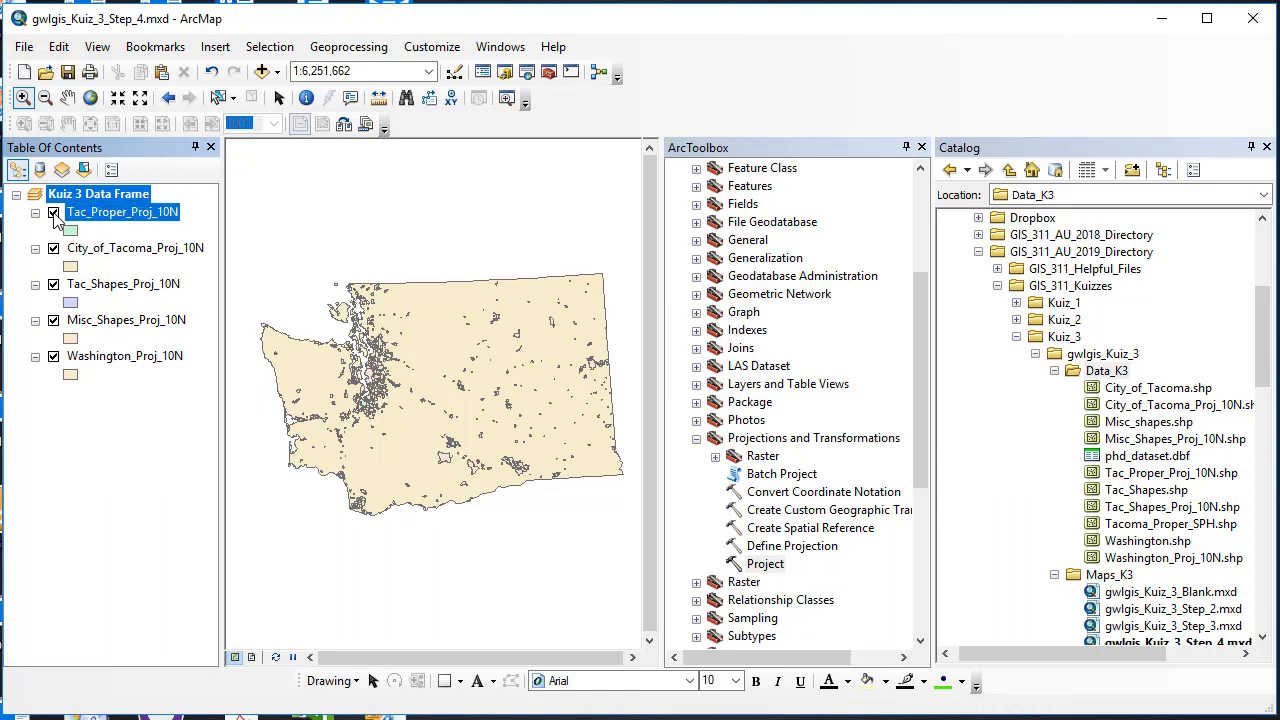
{"action": "left_click", "coordinate": [53, 214]}
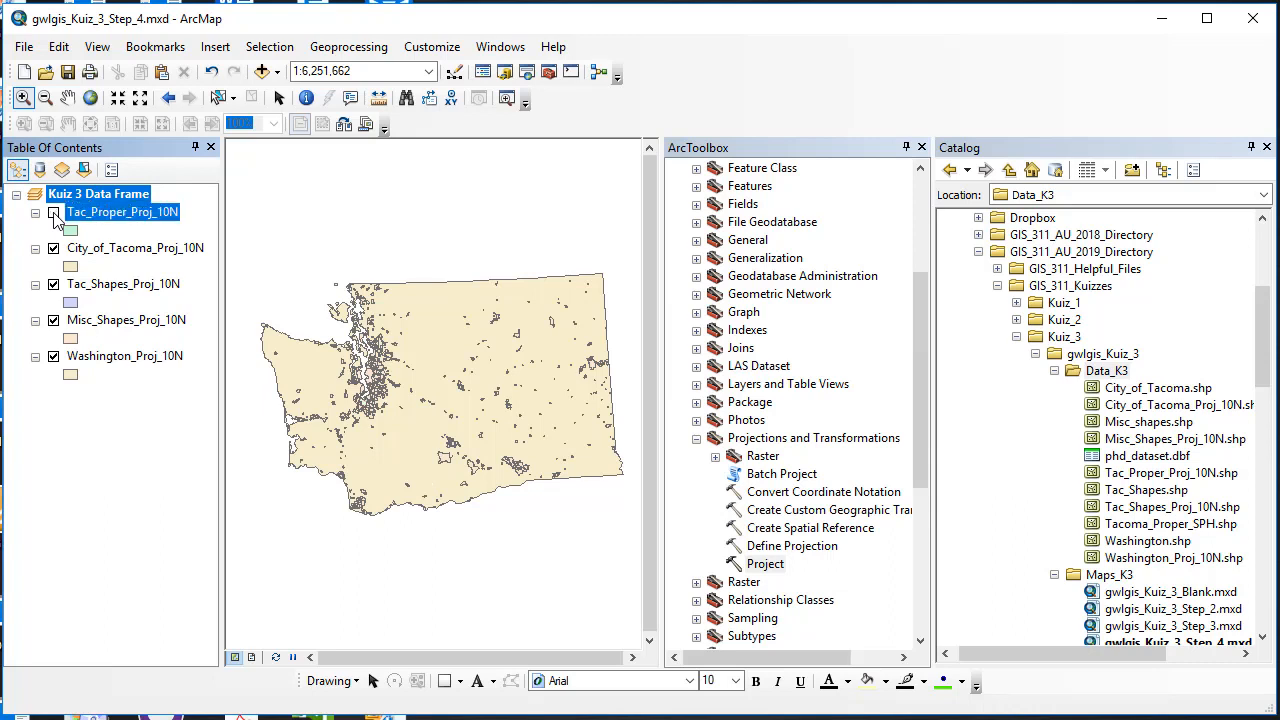
{"action": "left_click", "coordinate": [54, 357]}
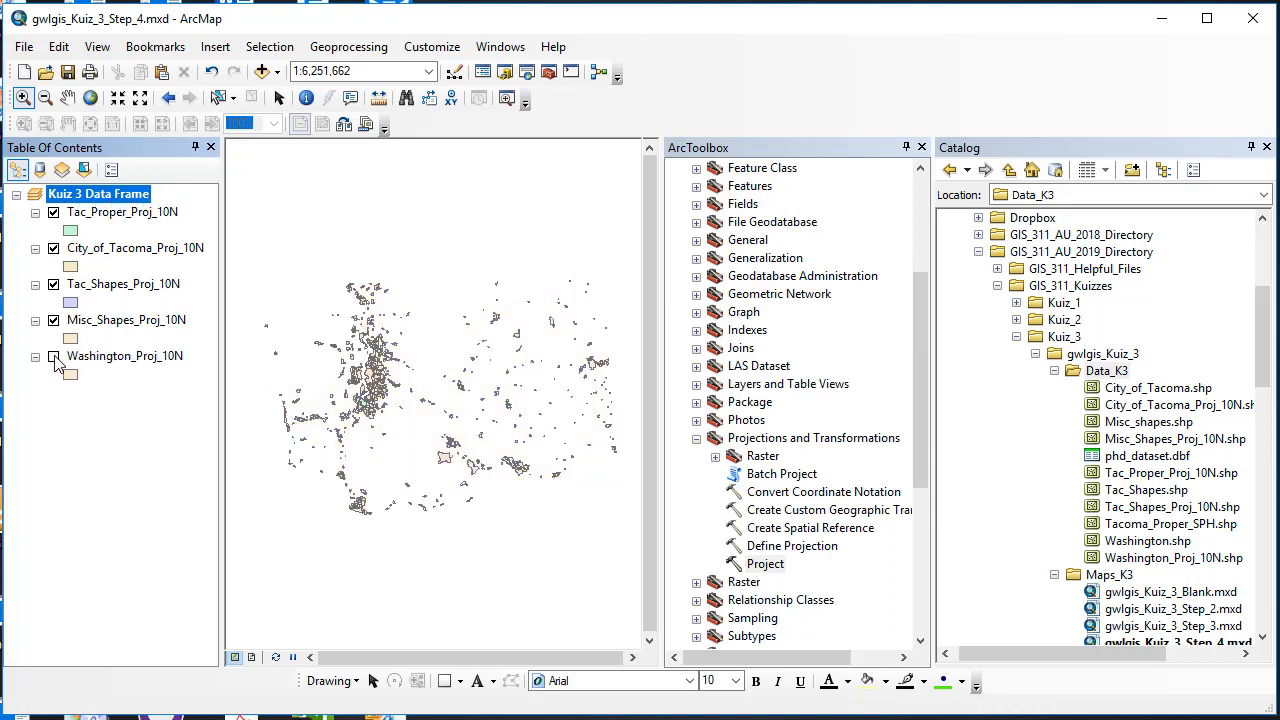
{"action": "left_click", "coordinate": [54, 357]}
{"action": "left_click", "coordinate": [54, 357]}
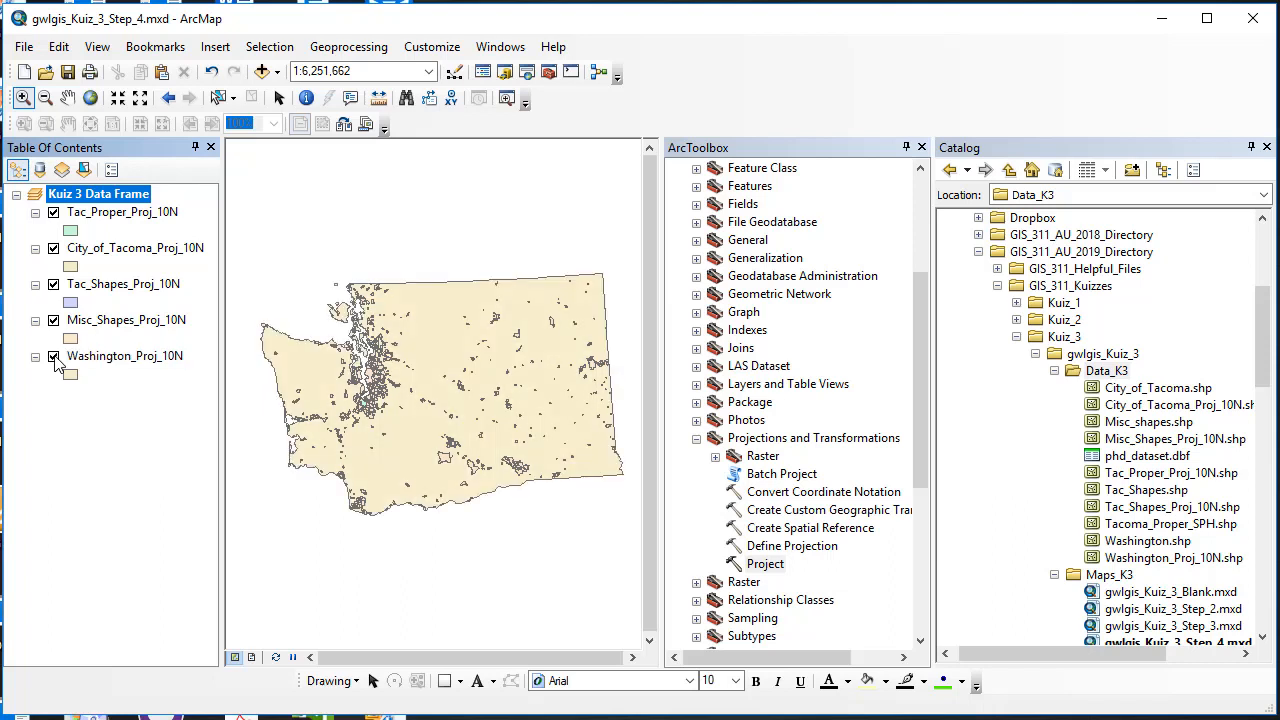
{"action": "left_click", "coordinate": [54, 357]}
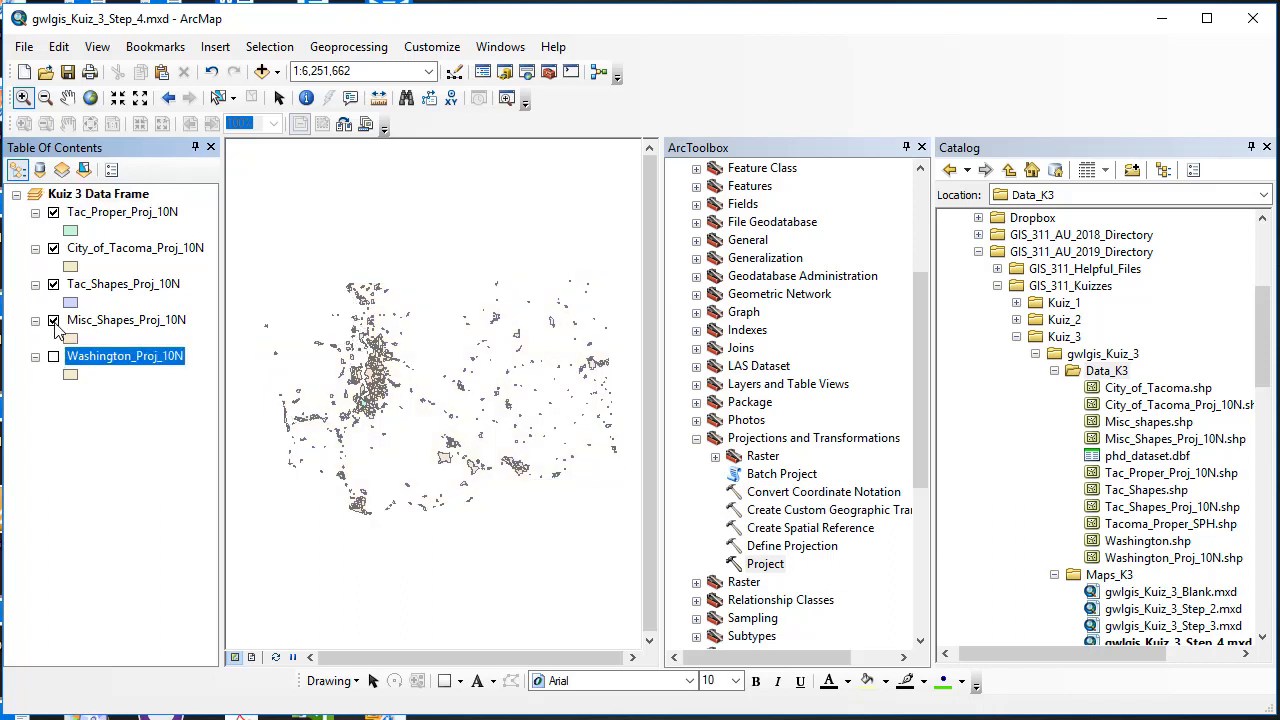
{"action": "left_click", "coordinate": [54, 321]}
{"action": "left_click", "coordinate": [54, 321]}
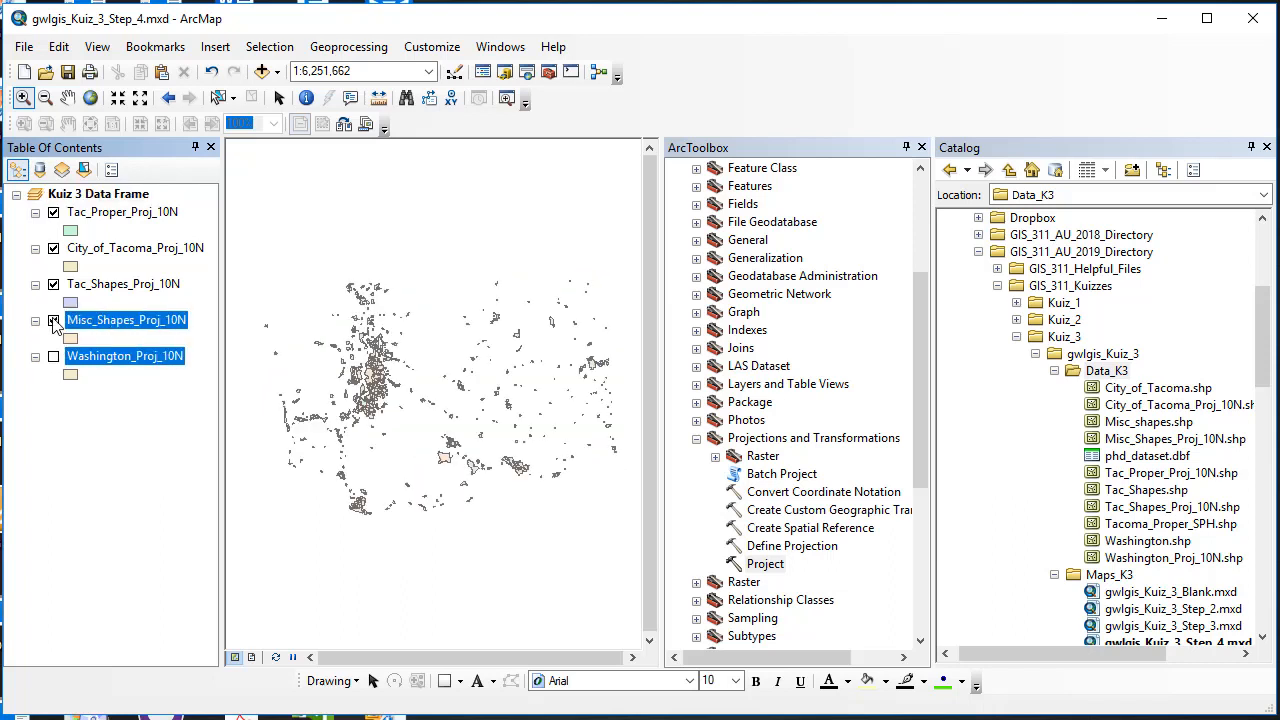
{"action": "left_click", "coordinate": [54, 321]}
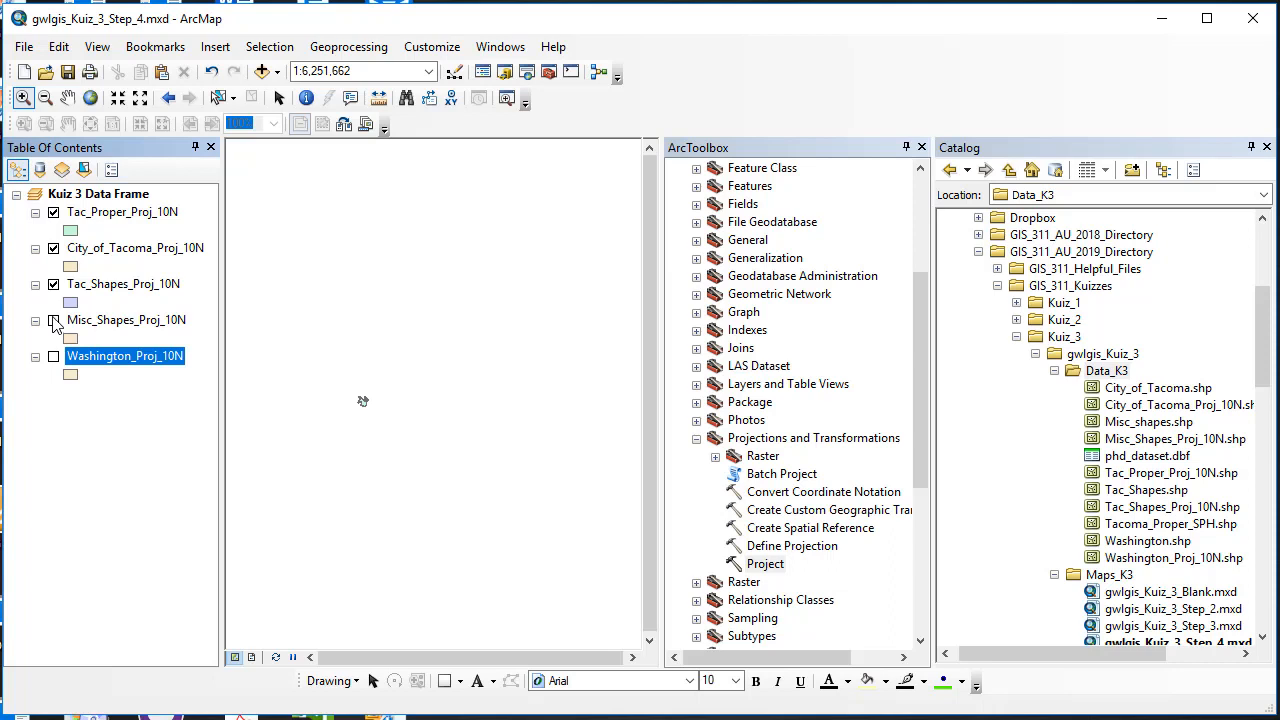
Step: Zoom to Tac_Shapes_Proj_10N and toggle Tac_Shapes, City_of_Tacoma and Tac_Proper off and on to compare
{"action": "right_click", "coordinate": [128, 287]}
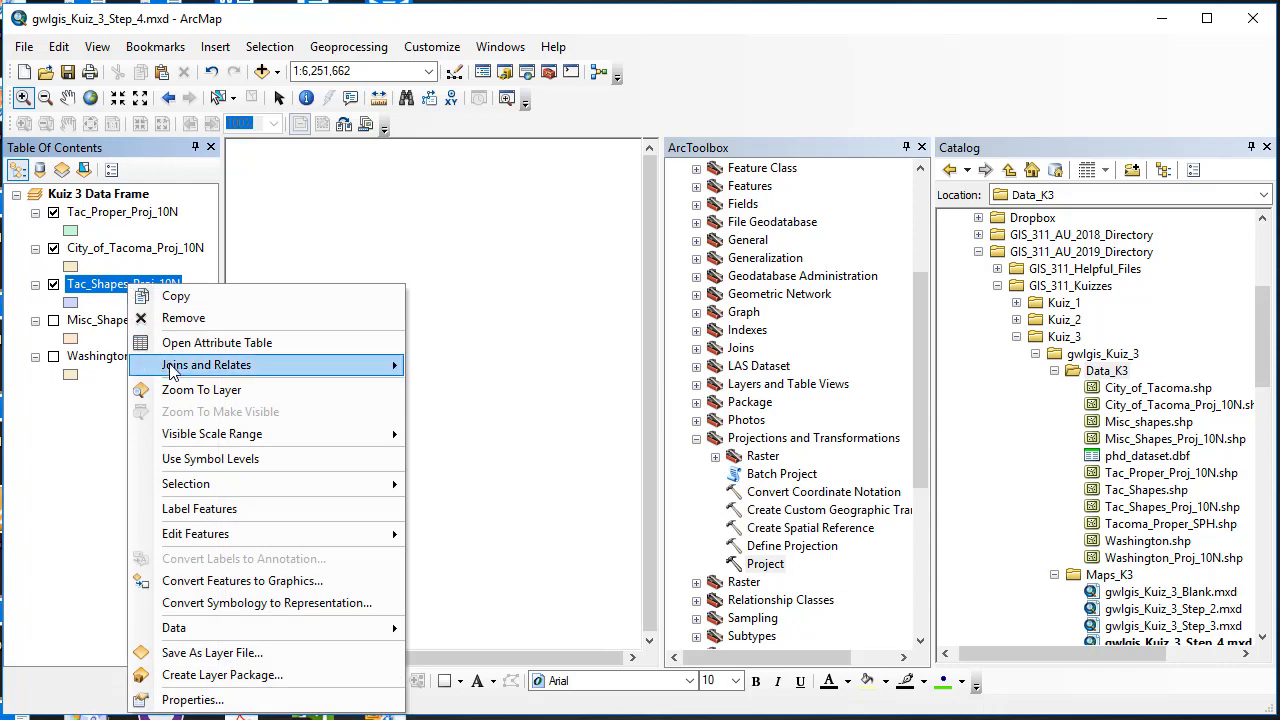
{"action": "left_click", "coordinate": [174, 390]}
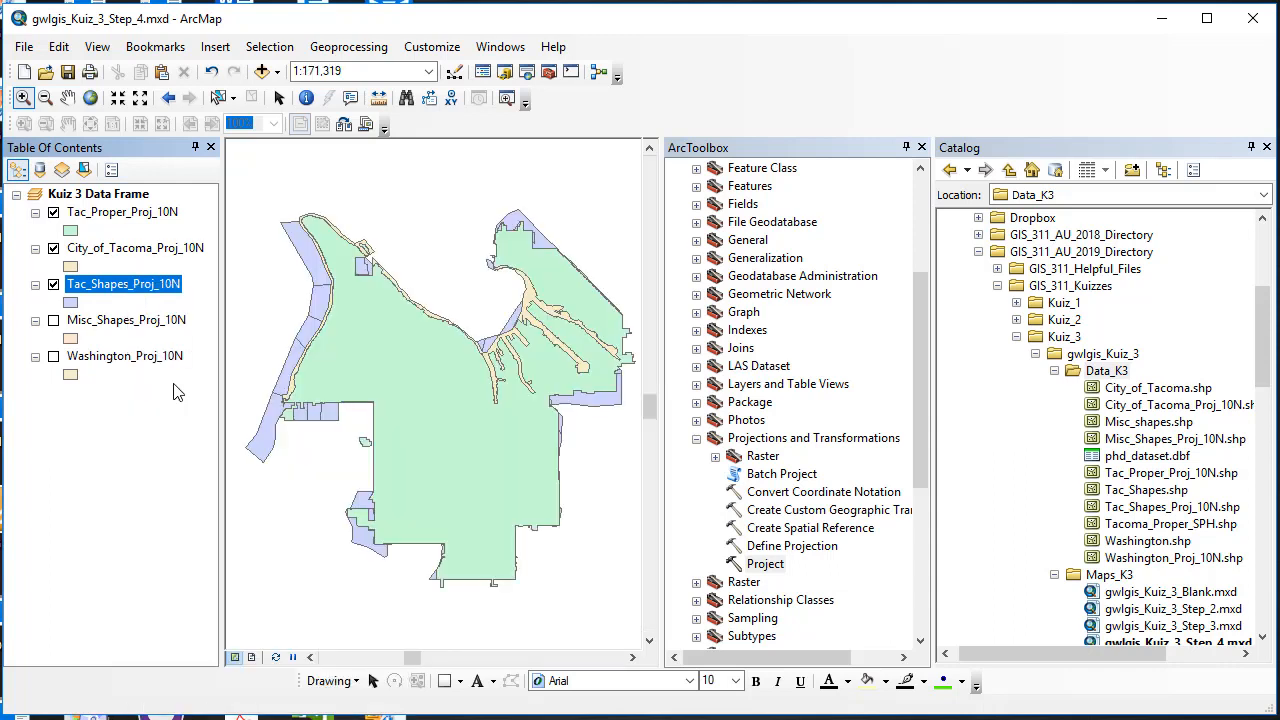
{"action": "left_click", "coordinate": [54, 285]}
{"action": "left_click", "coordinate": [54, 285]}
{"action": "left_click", "coordinate": [54, 285]}
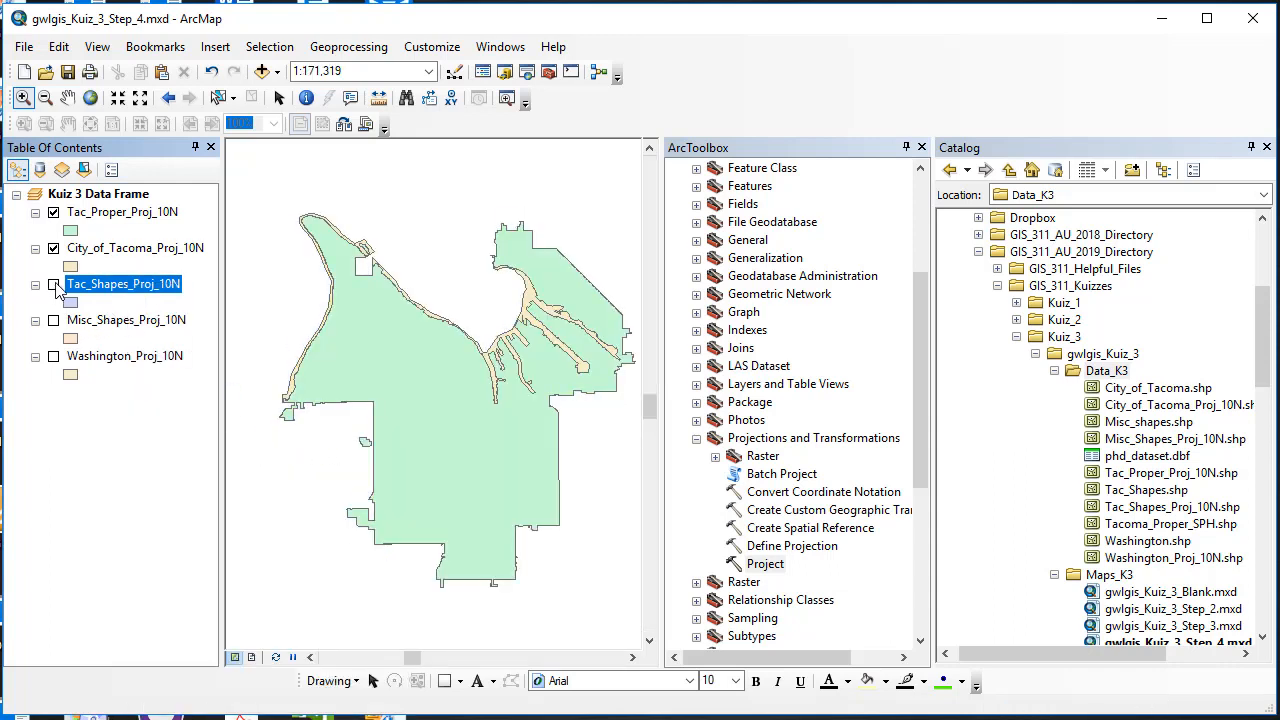
{"action": "left_click", "coordinate": [54, 250]}
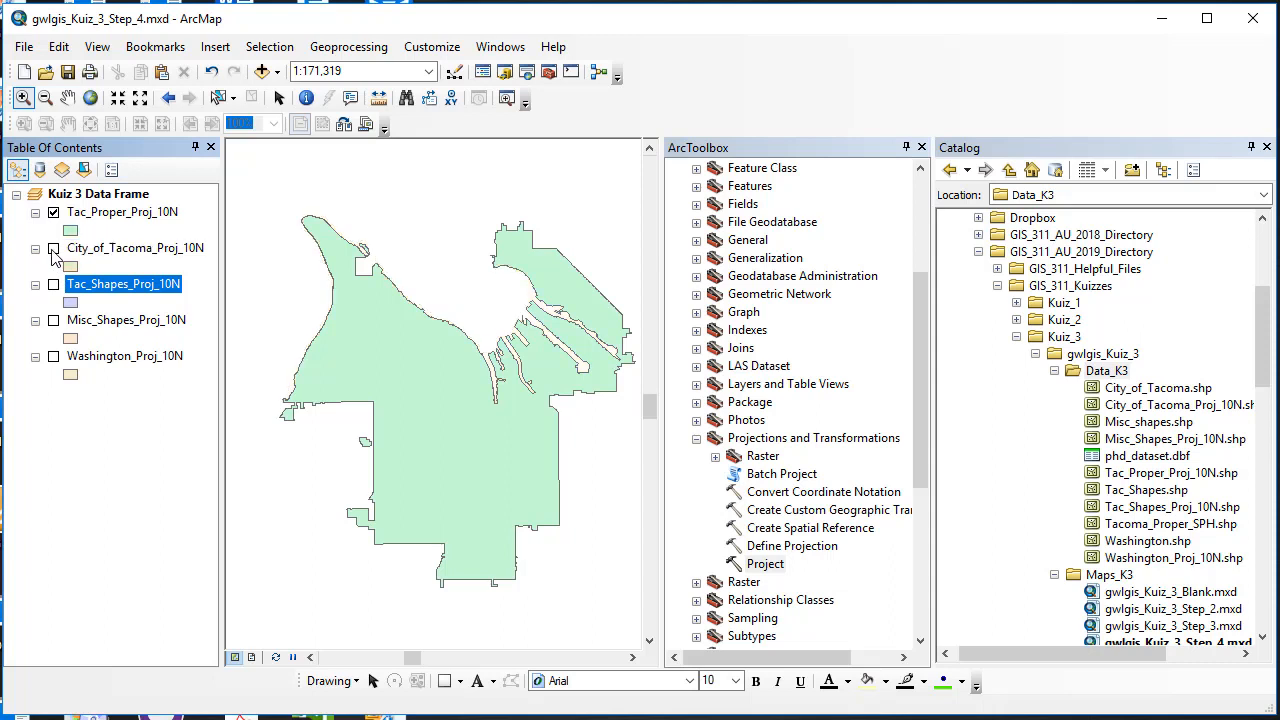
{"action": "left_click", "coordinate": [54, 250]}
{"action": "left_click", "coordinate": [54, 250]}
{"action": "left_click", "coordinate": [54, 213]}
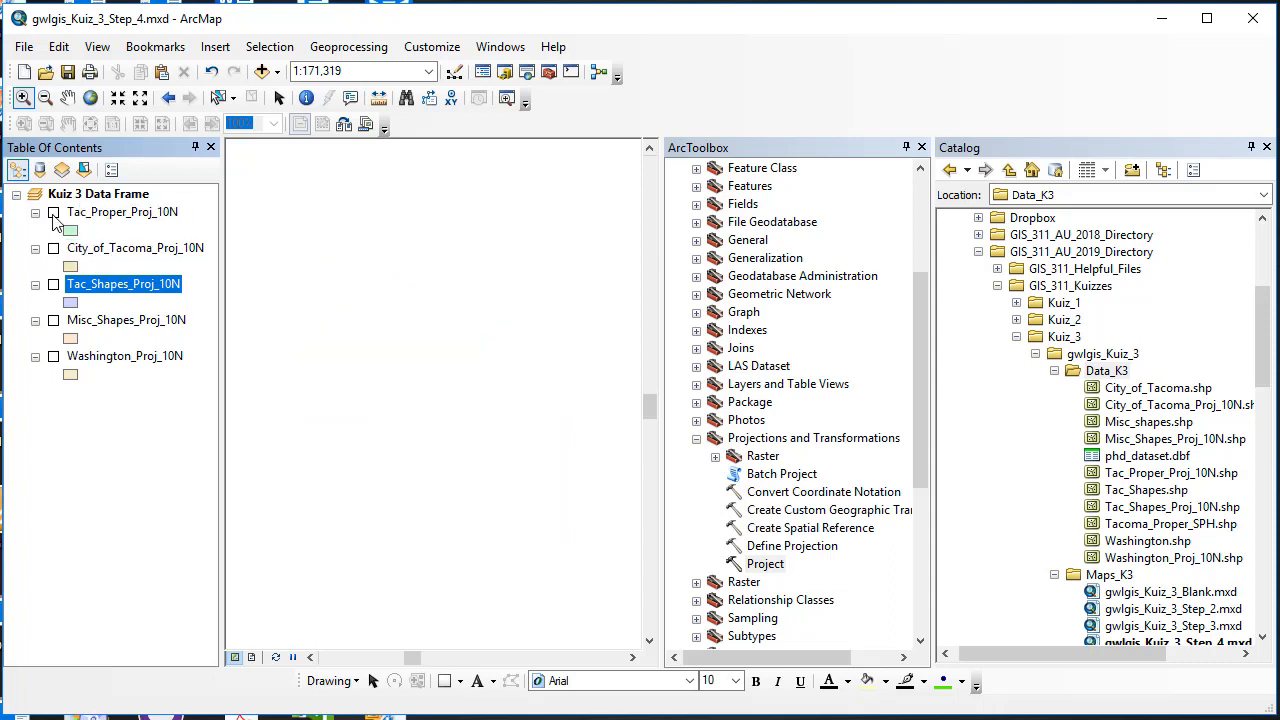
{"action": "left_click", "coordinate": [54, 213]}
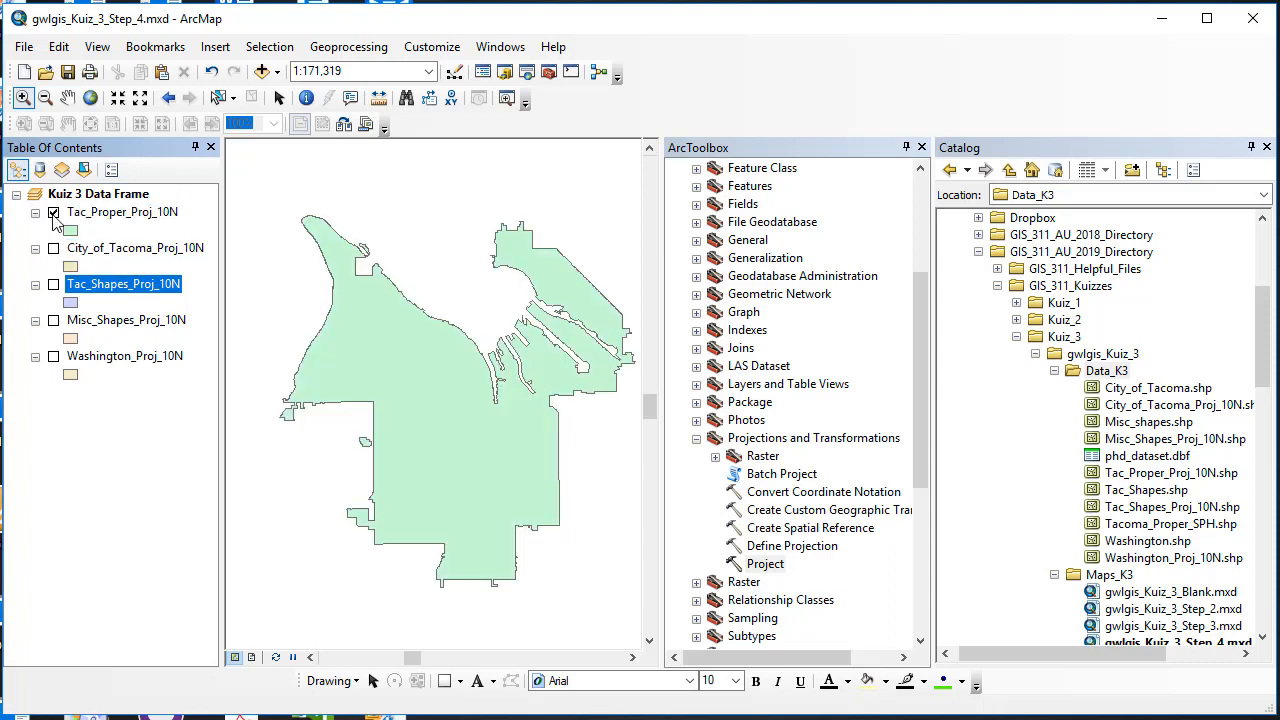
Step: Turn City_of_Tacoma, Tac_Shapes and Washington_Proj_10N back on and widen the Table of Contents
{"action": "left_click", "coordinate": [54, 248]}
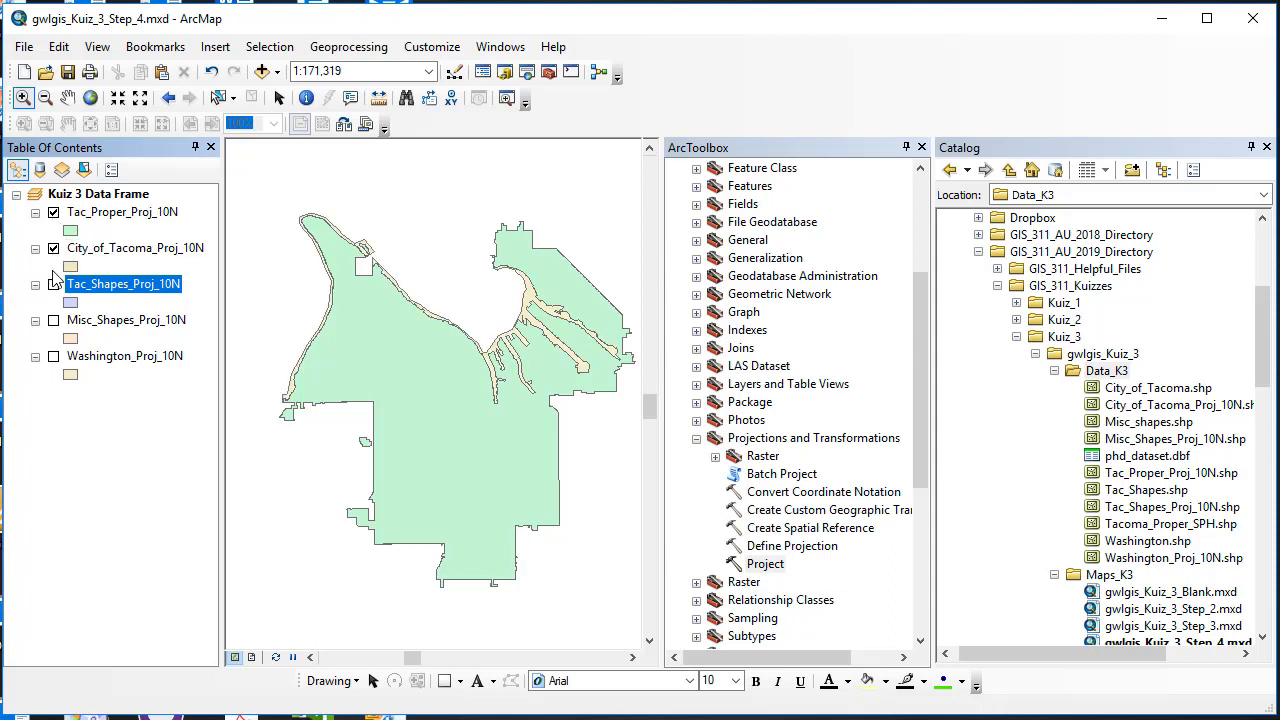
{"action": "left_click", "coordinate": [54, 284]}
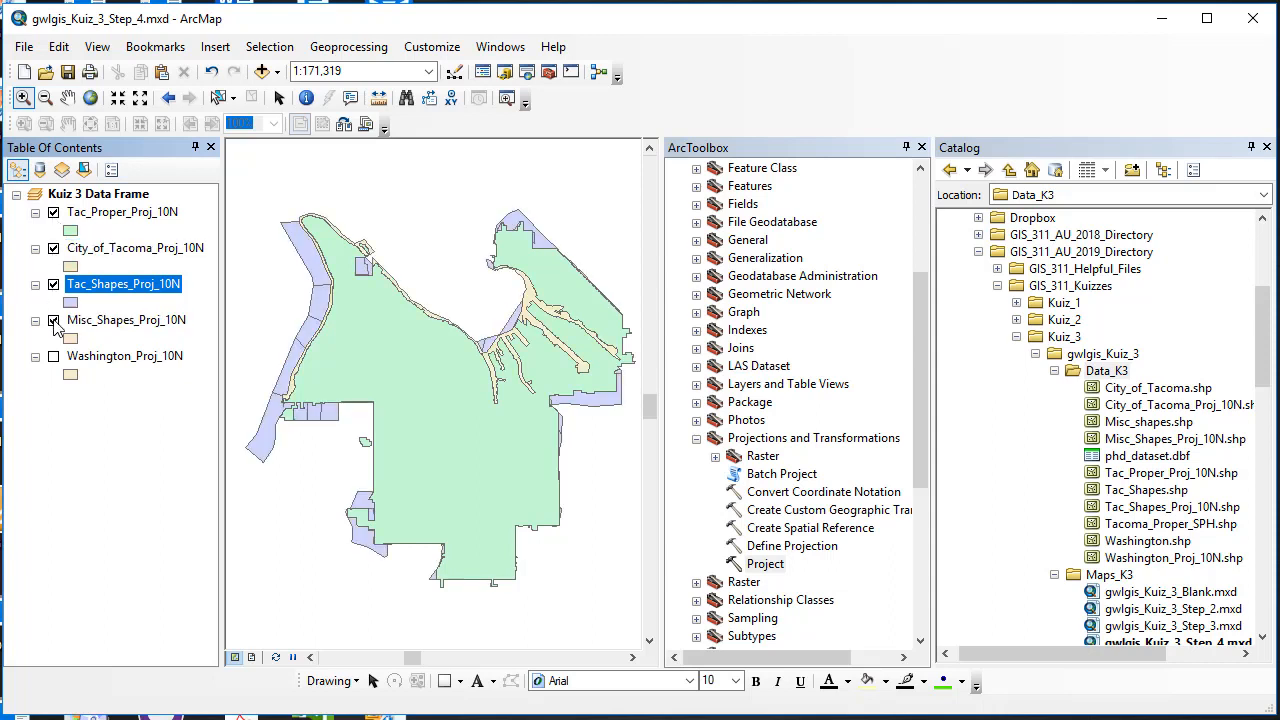
{"action": "left_click", "coordinate": [54, 356]}
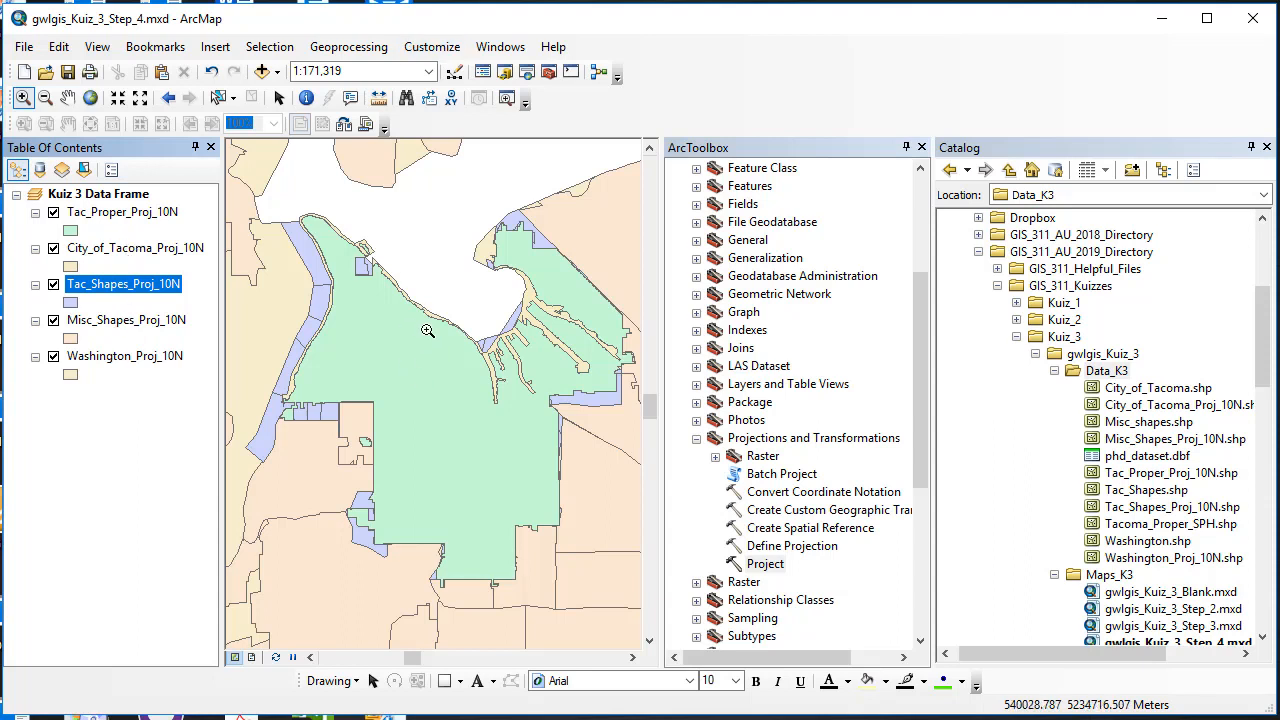
{"action": "left_click_drag", "start_coordinate": [222, 318], "coordinate": [462, 322]}
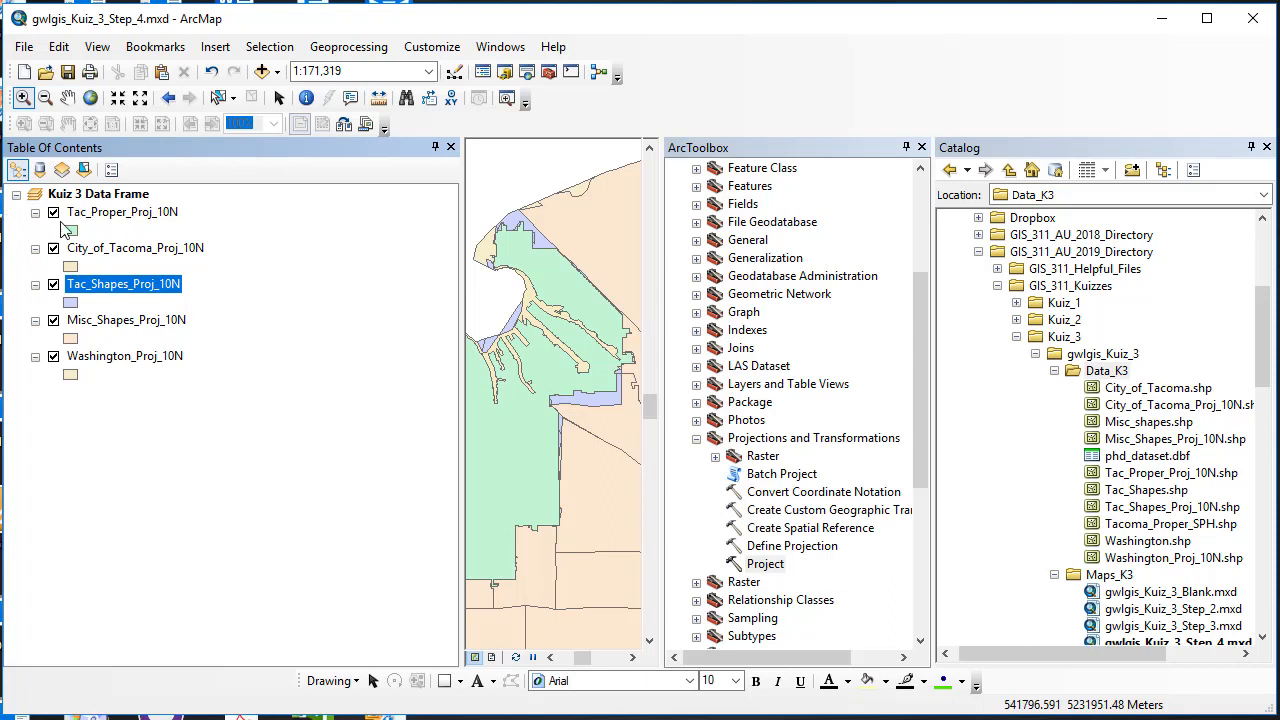
Step: List the layers by source and widen the Table of Contents to read the Data_K3 folder path
{"action": "left_click", "coordinate": [40, 171]}
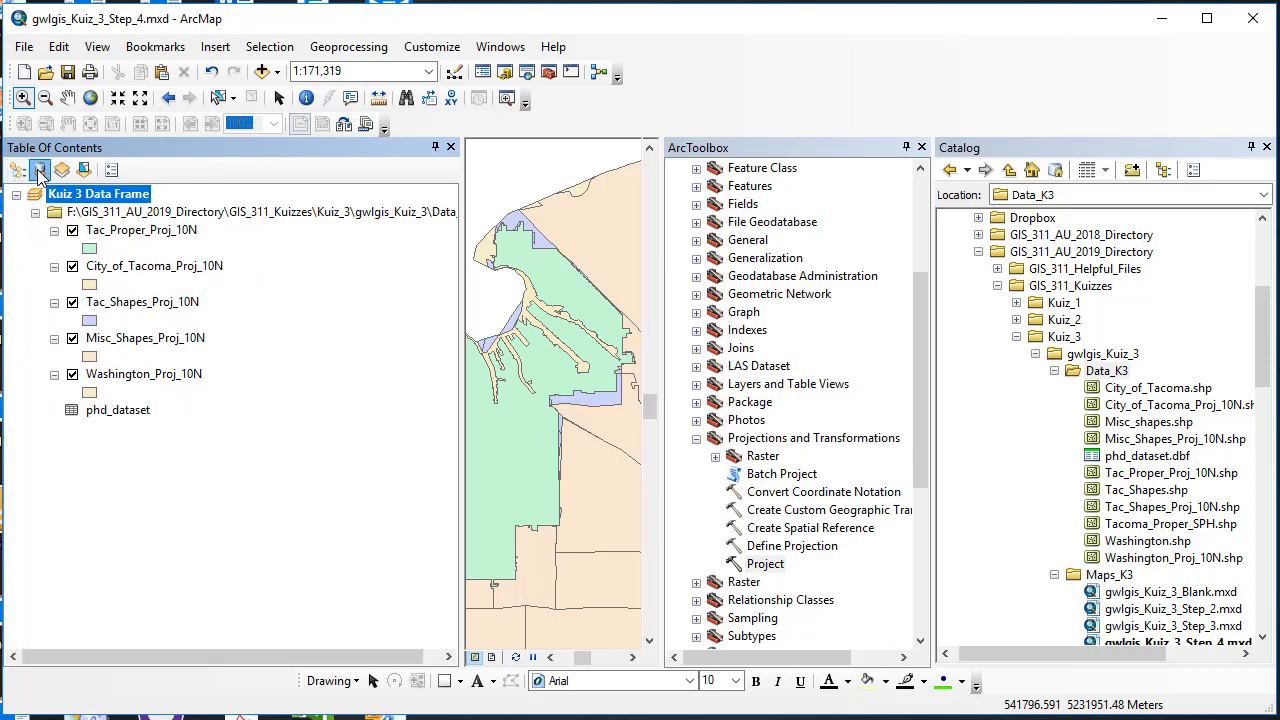
{"action": "left_click_drag", "start_coordinate": [462, 317], "coordinate": [529, 317]}
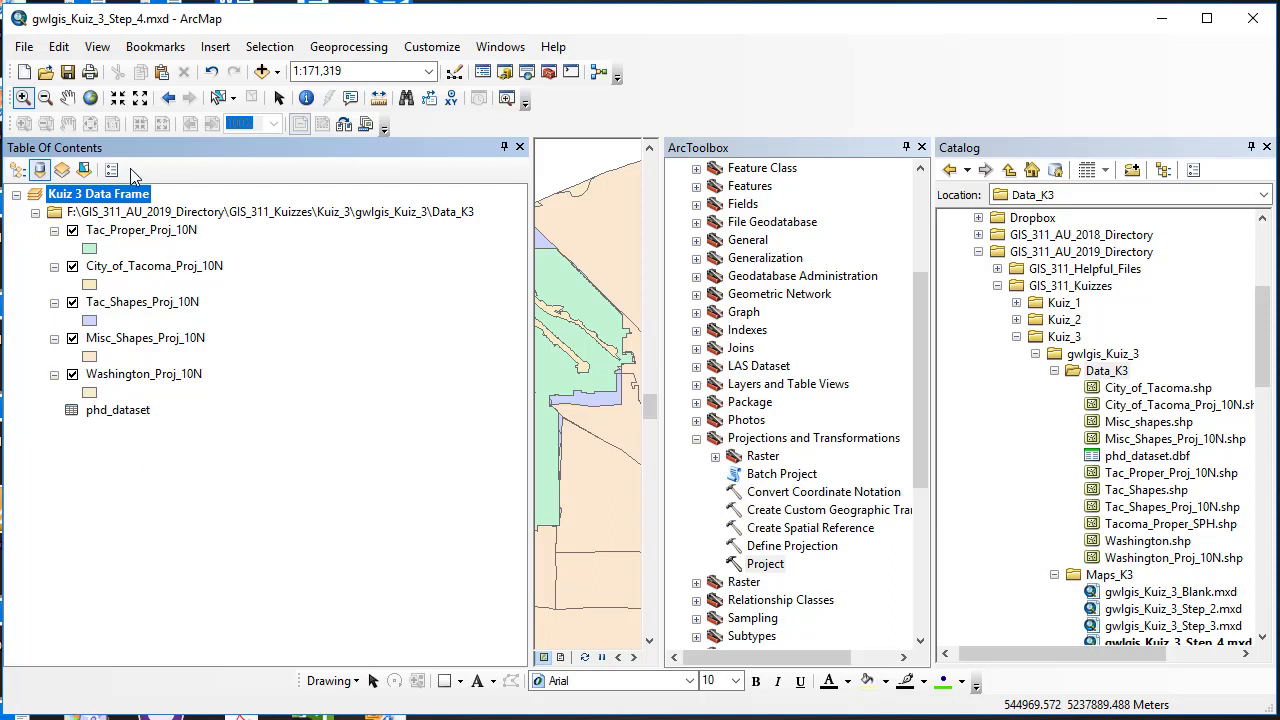
{"action": "right_click", "coordinate": [143, 376]}
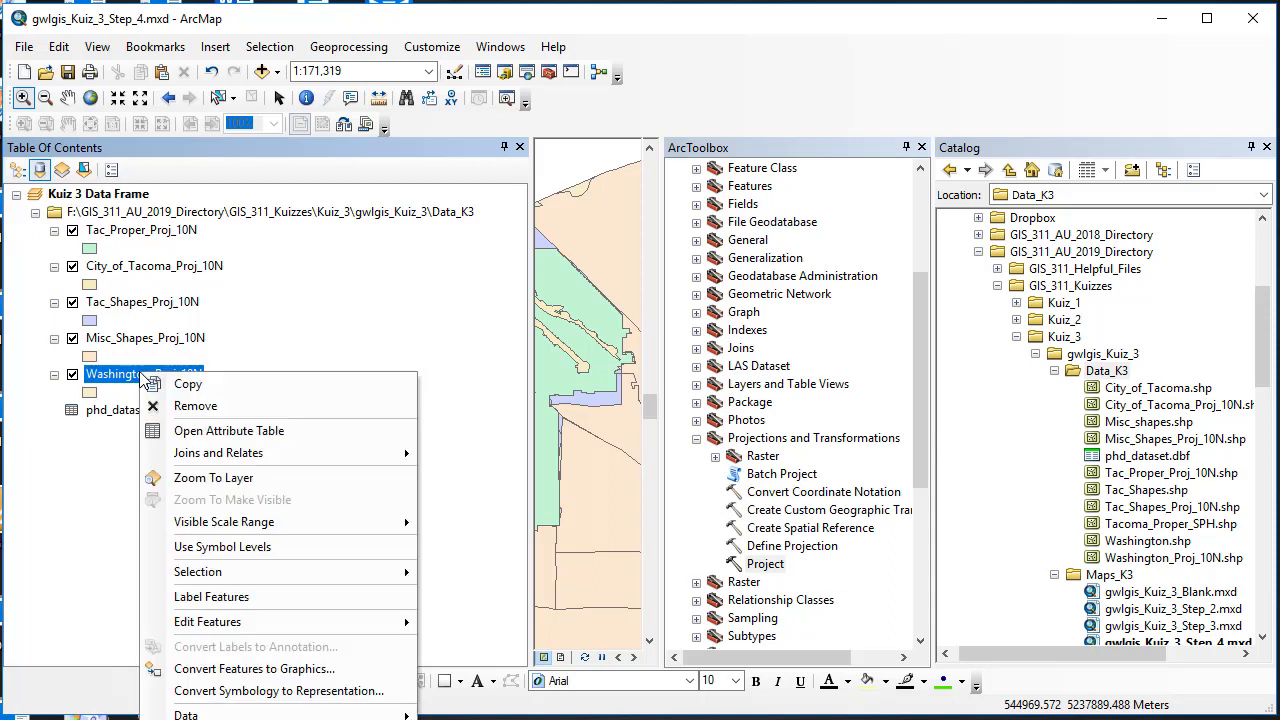
{"action": "mouse_move", "coordinate": [228, 716]}
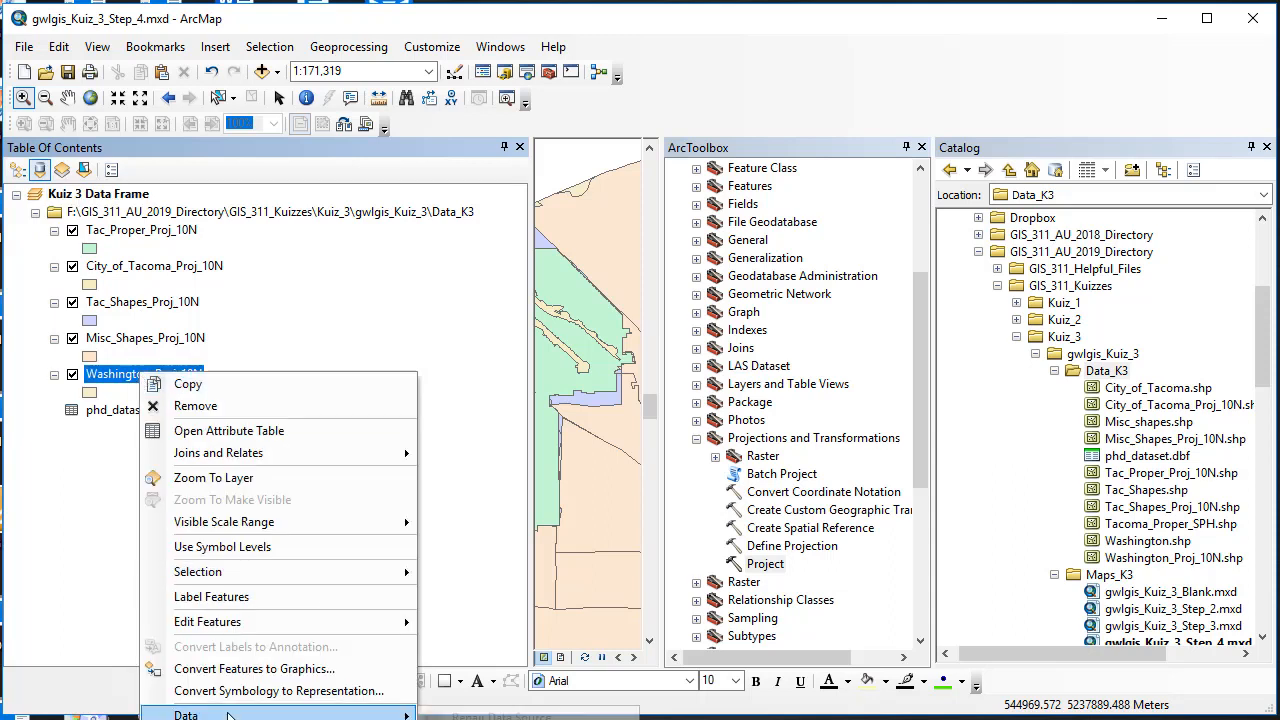
{"action": "left_click", "coordinate": [480, 719]}
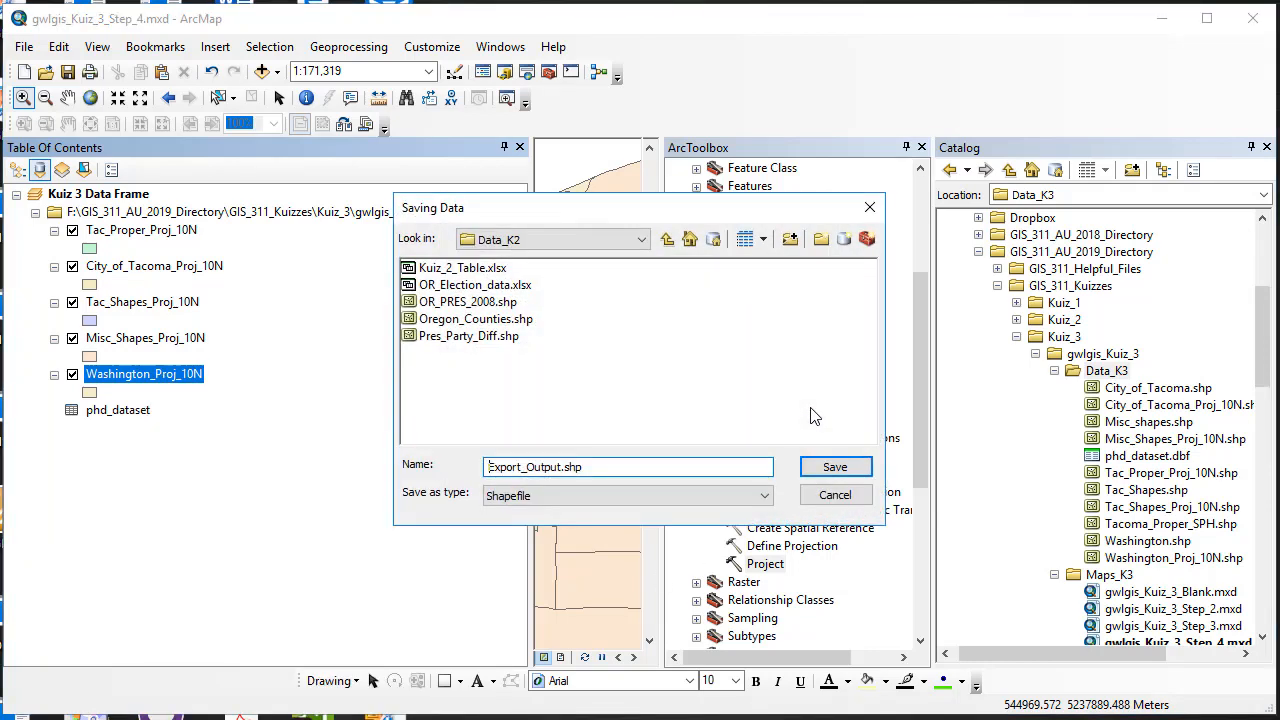
{"action": "left_click", "coordinate": [641, 240]}
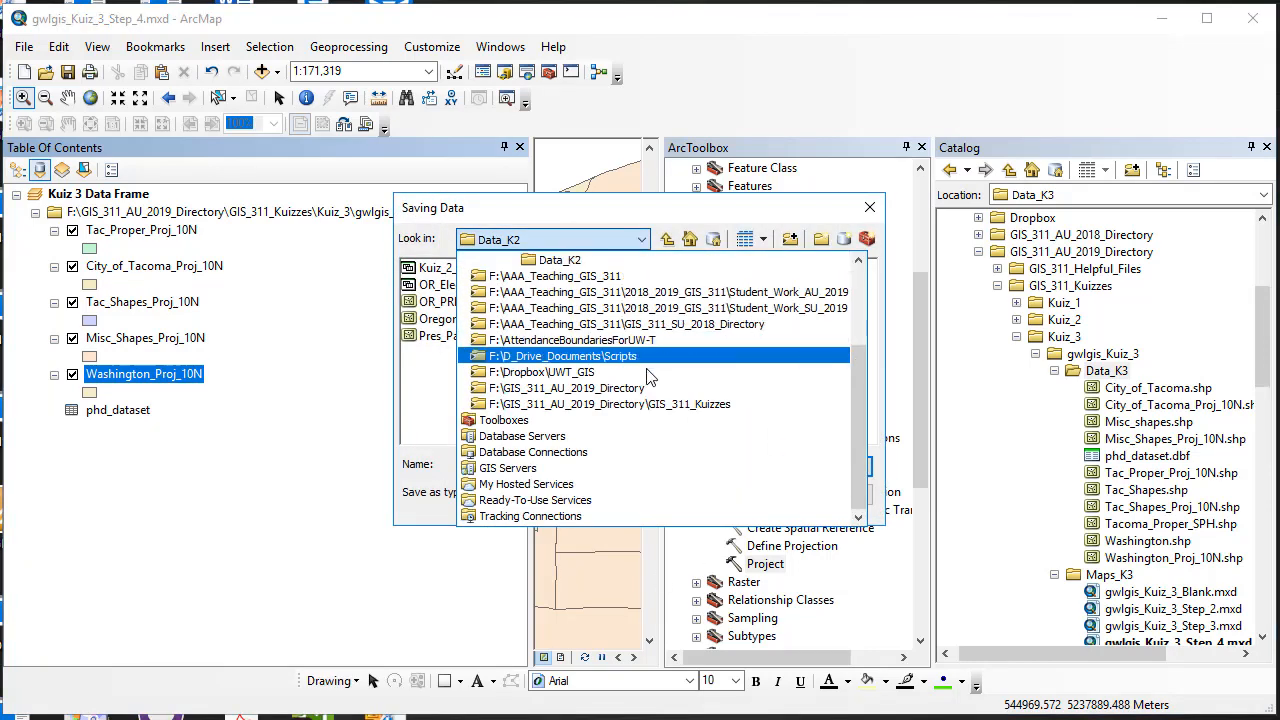
{"action": "left_click", "coordinate": [626, 390]}
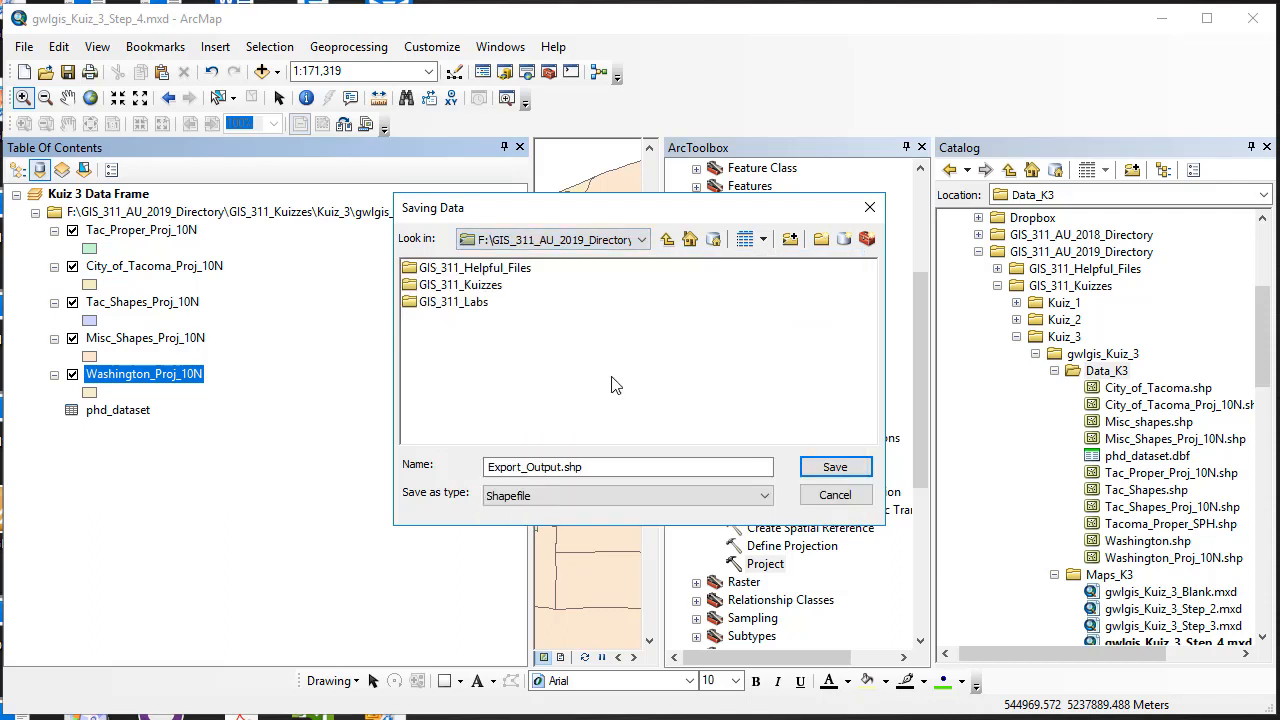
{"action": "double_click", "coordinate": [490, 288]}
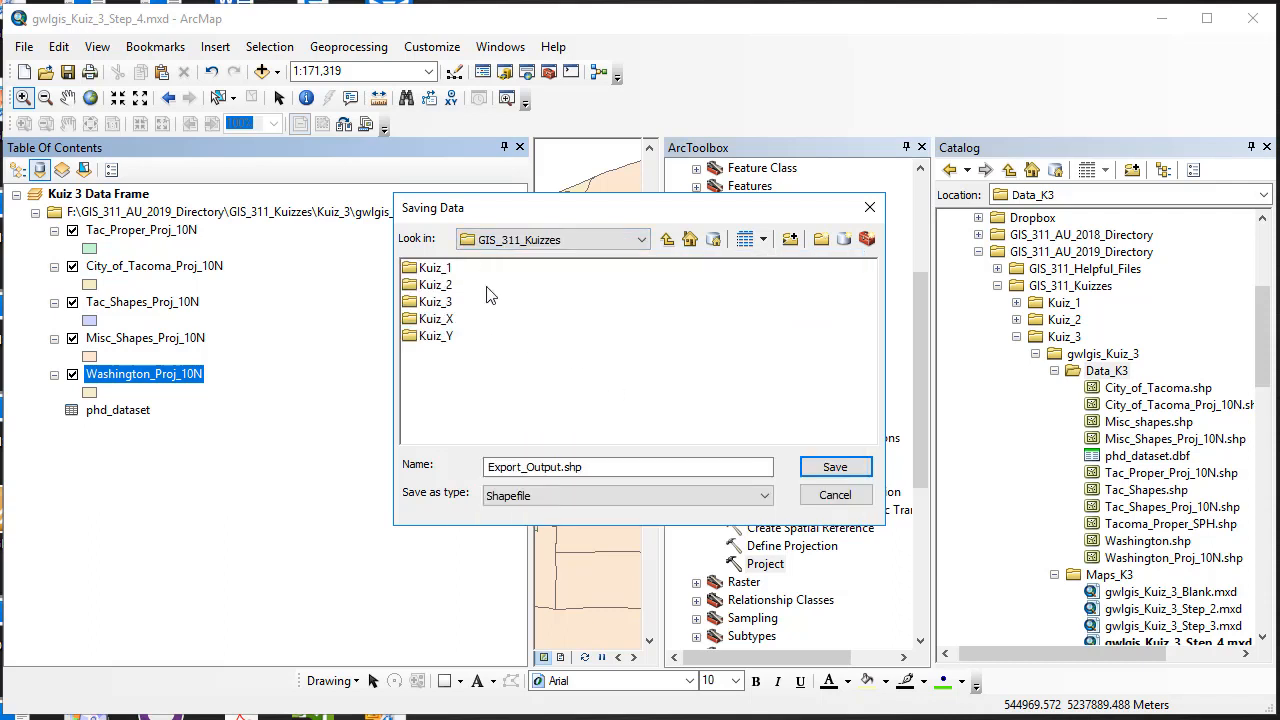
{"action": "double_click", "coordinate": [416, 305]}
{"action": "double_click", "coordinate": [428, 270]}
{"action": "double_click", "coordinate": [430, 270]}
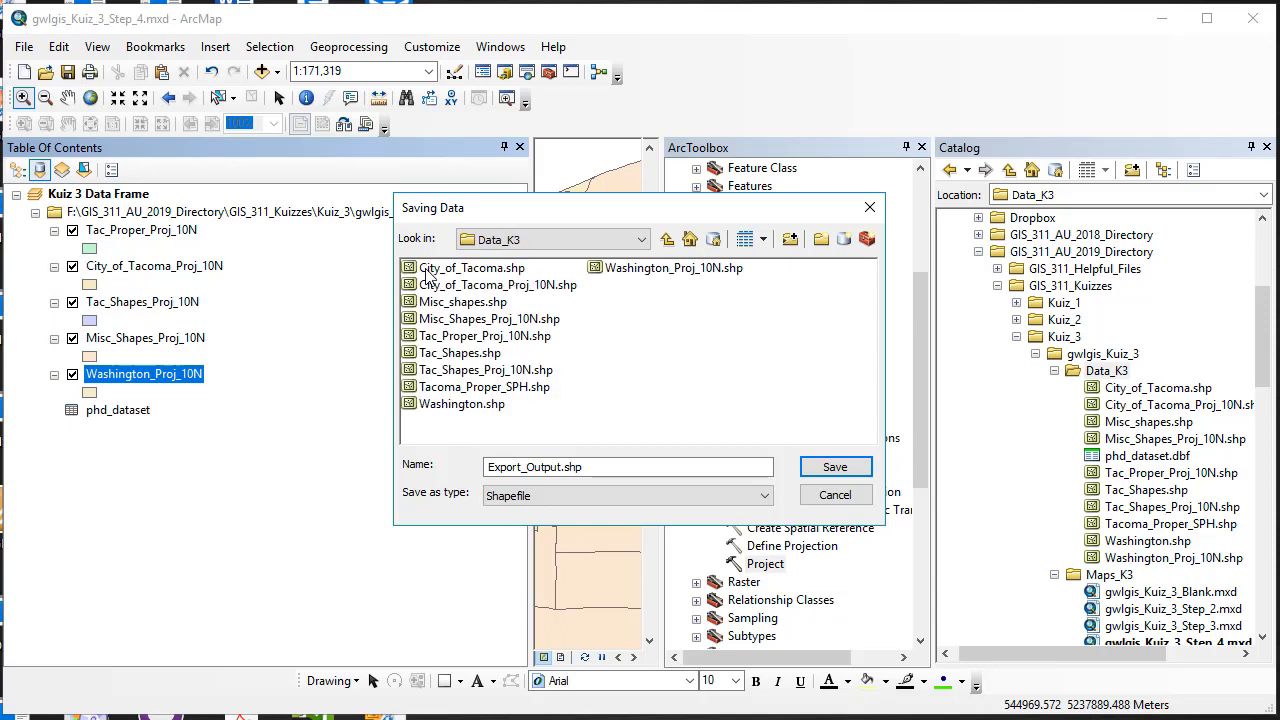
{"action": "left_click", "coordinate": [641, 240]}
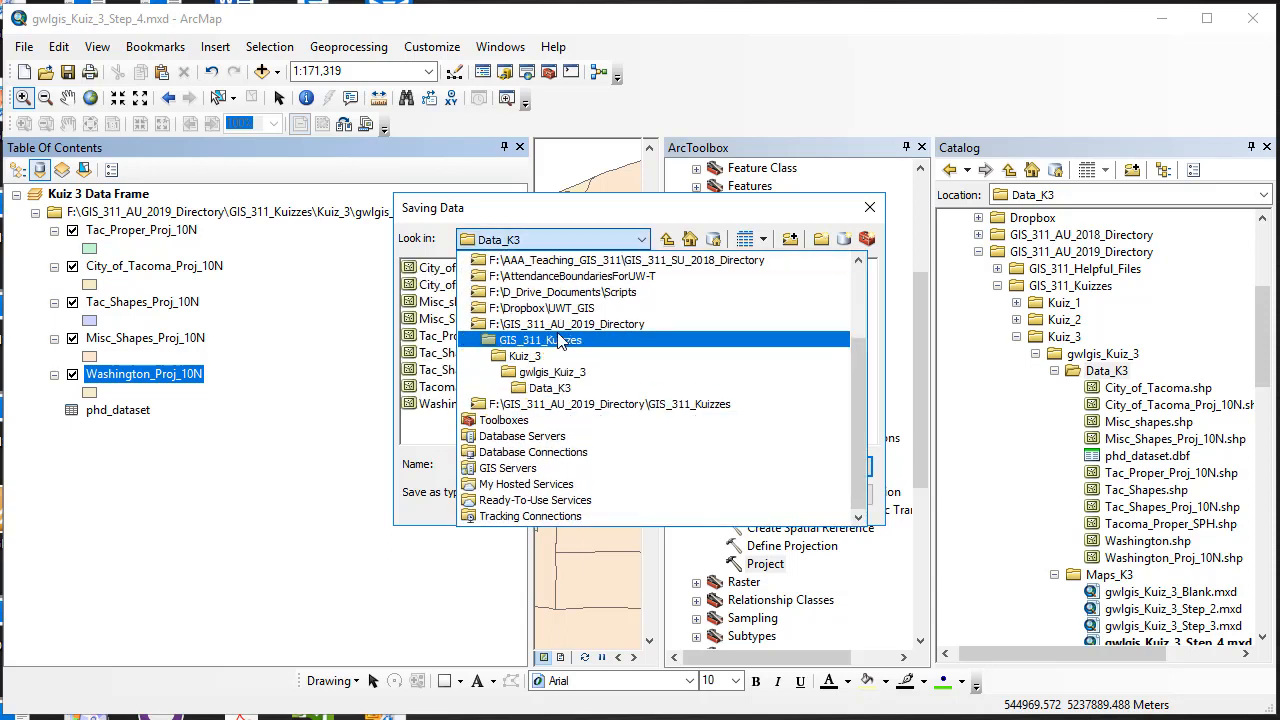
{"action": "left_click", "coordinate": [380, 593]}
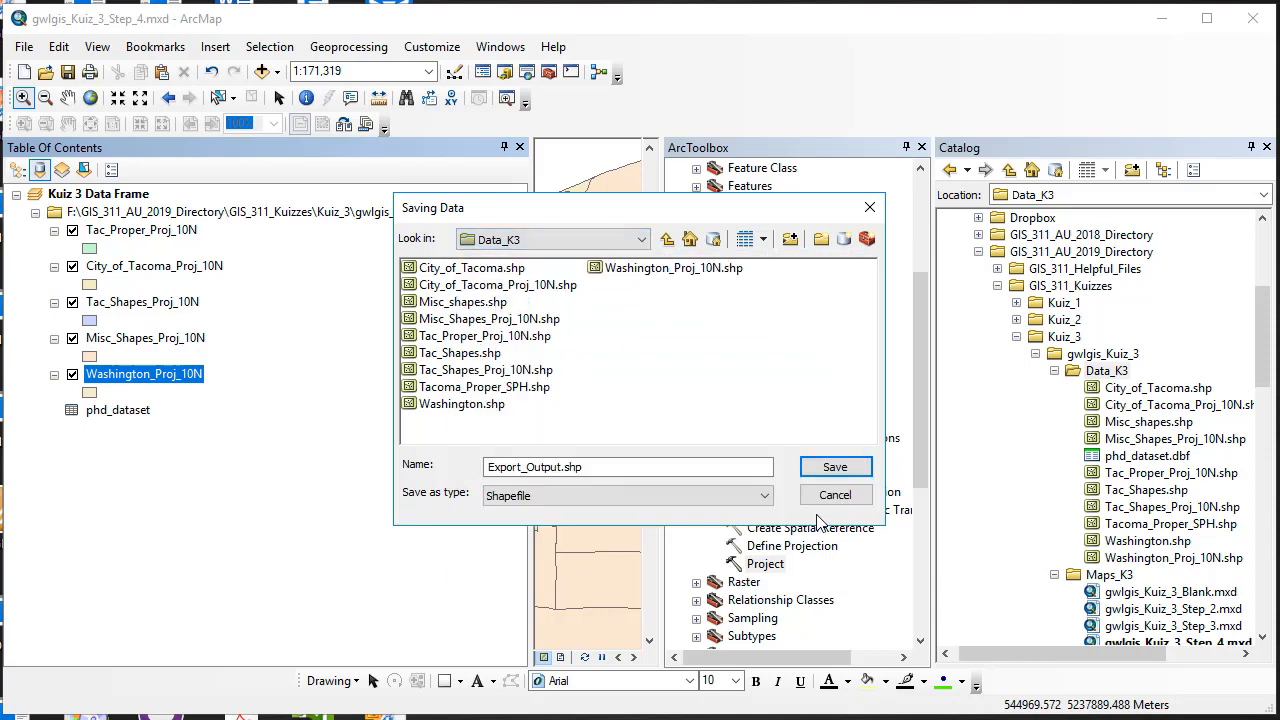
{"action": "left_click", "coordinate": [838, 467]}
{"action": "left_click", "coordinate": [785, 505]}
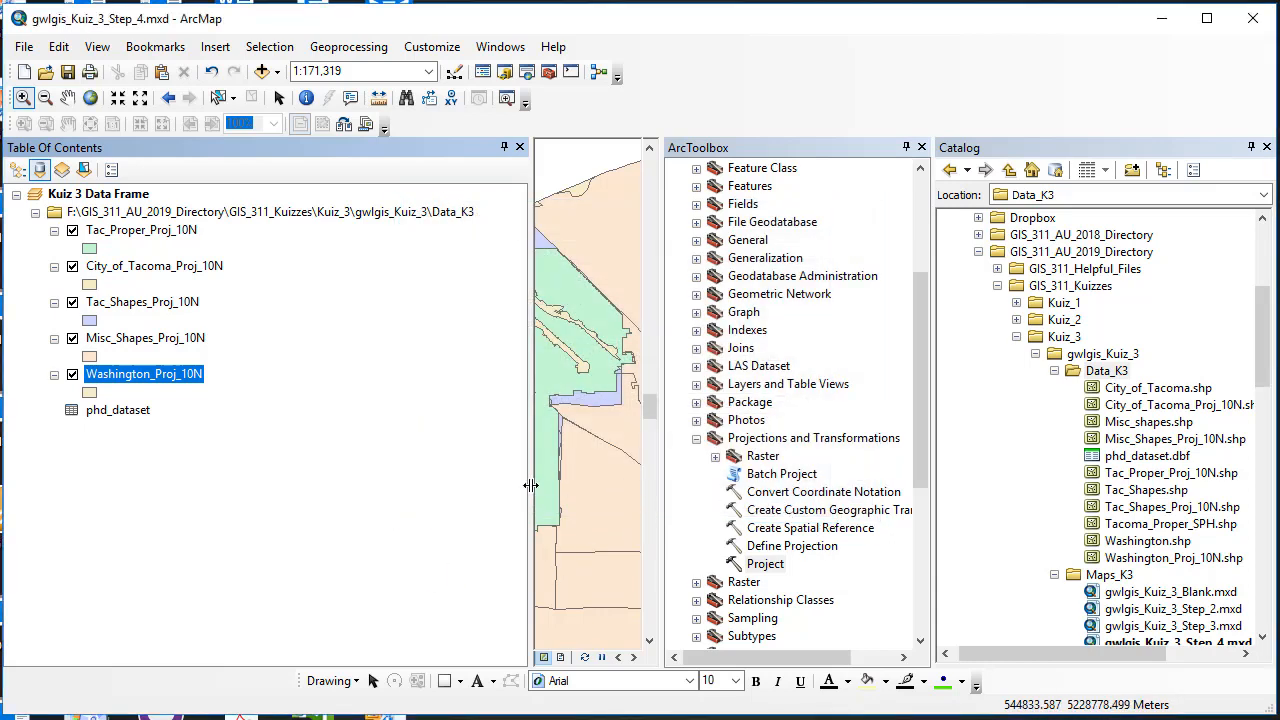
Step: Narrow the Table of Contents to give the Tacoma map view more room
{"action": "left_click_drag", "start_coordinate": [530, 485], "coordinate": [243, 485]}
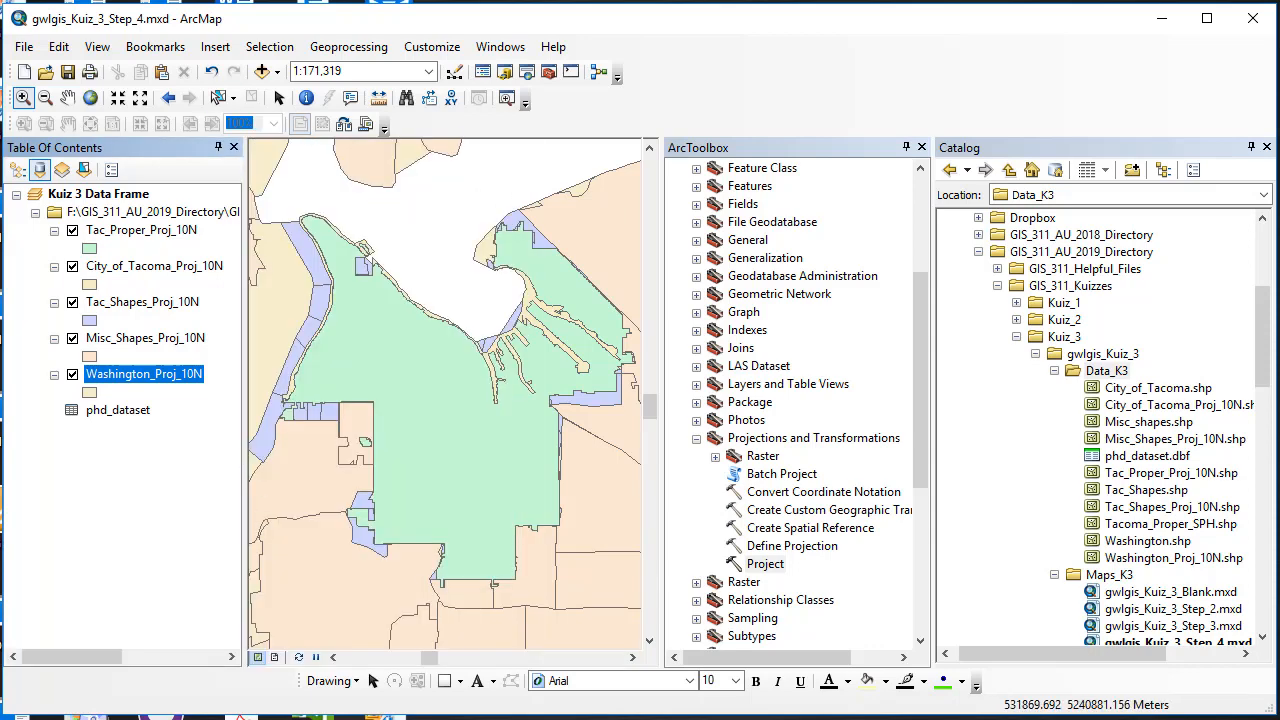